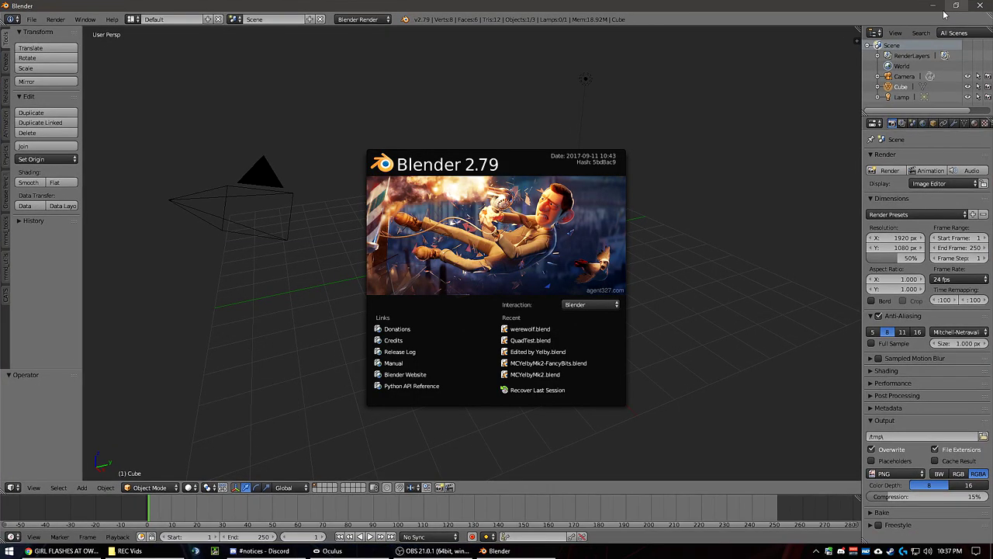
Step: Dismiss the splash screen, show the CATS add-on tools, and delete the default cube from the scene
{"action": "left_click", "coordinate": [794, 248]}
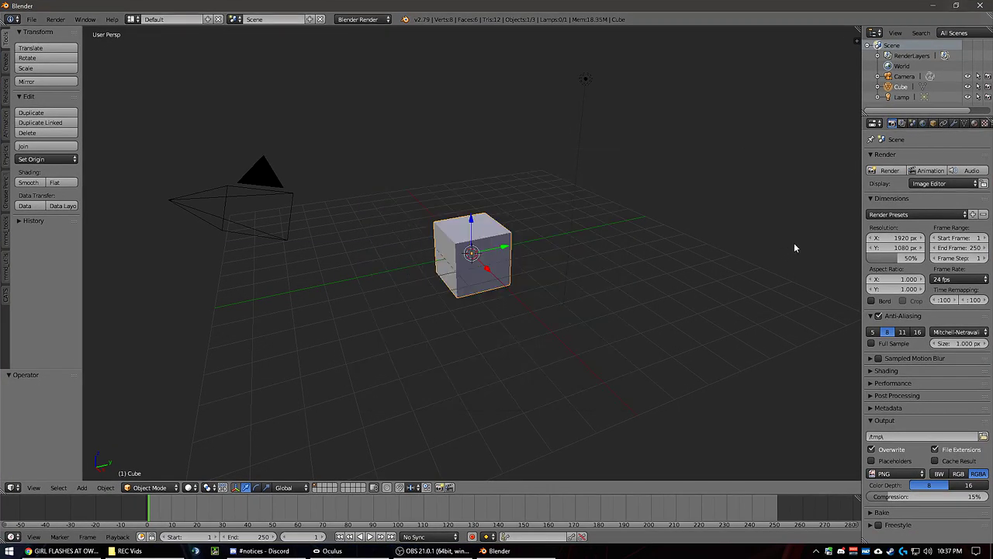
{"action": "left_click", "coordinate": [6, 293]}
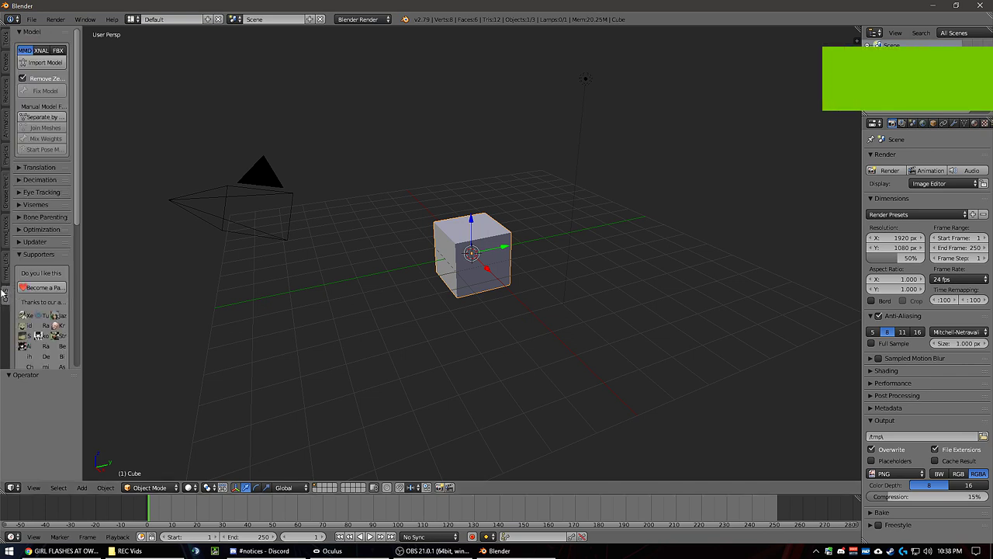
{"action": "middle_click_drag", "start_coordinate": [245, 109], "coordinate": [435, 211]}
{"action": "key", "text": "x"}
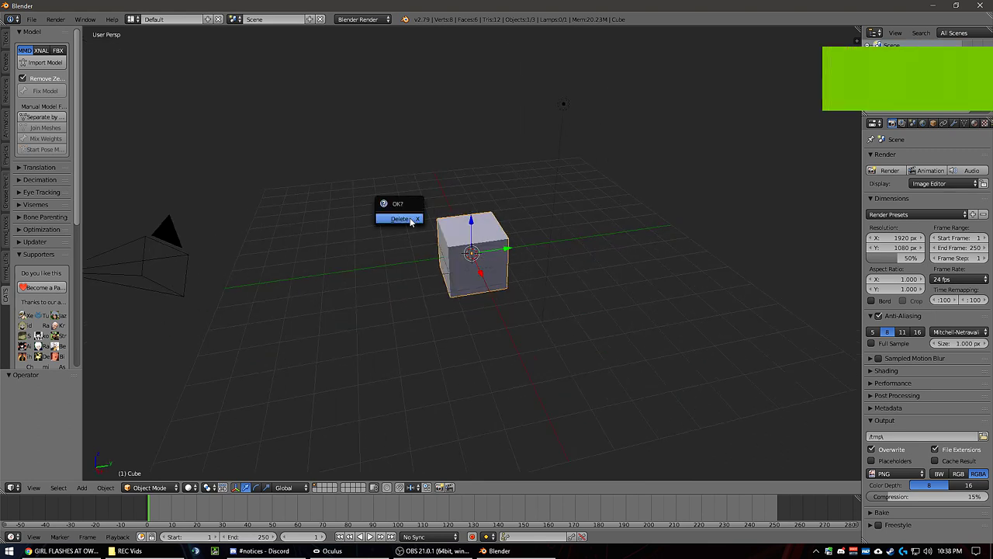
{"action": "left_click", "coordinate": [377, 214]}
{"action": "middle_click_drag", "start_coordinate": [273, 245], "coordinate": [444, 217]}
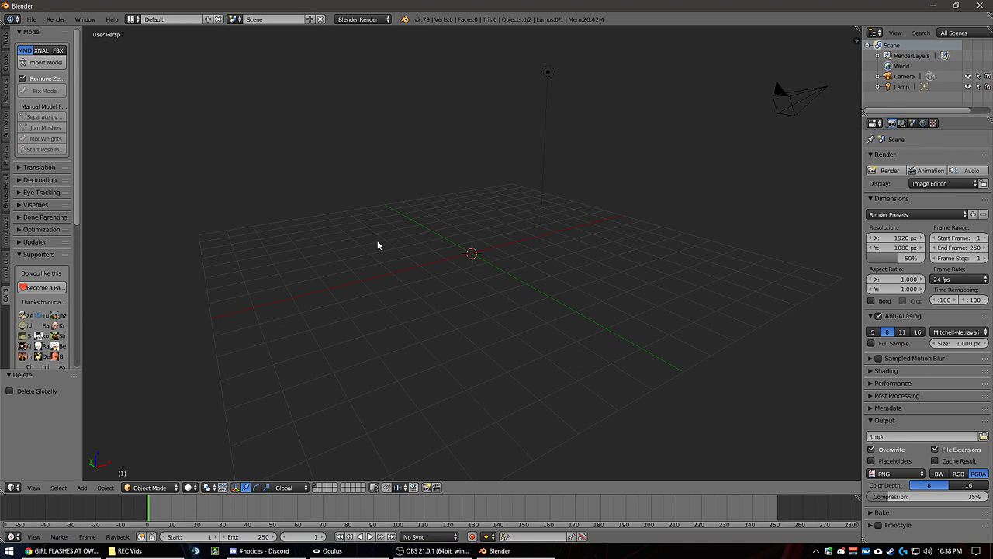
{"action": "middle_click_drag", "start_coordinate": [534, 249], "coordinate": [508, 270]}
{"action": "left_click", "coordinate": [31, 18]}
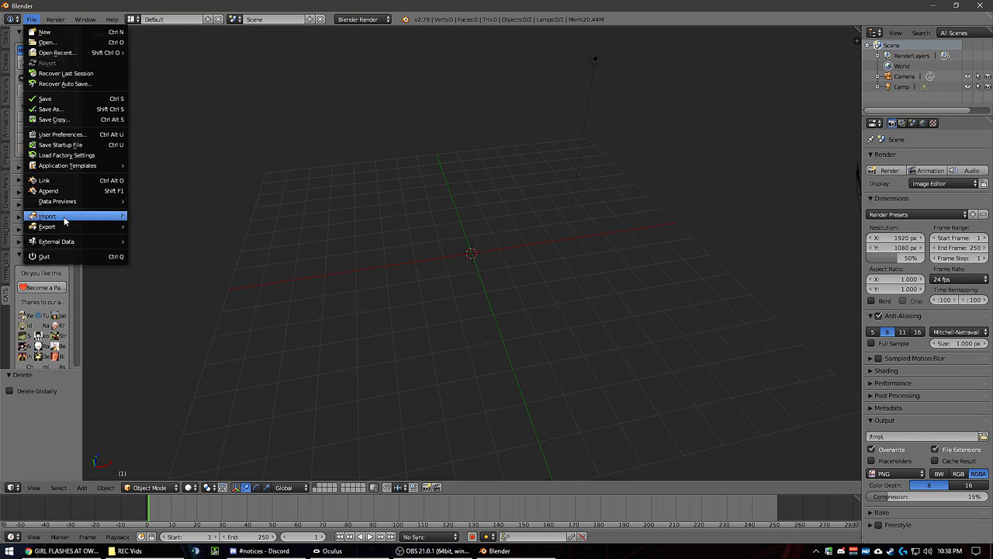
{"action": "mouse_move", "coordinate": [61, 217]}
{"action": "left_click", "coordinate": [172, 246]}
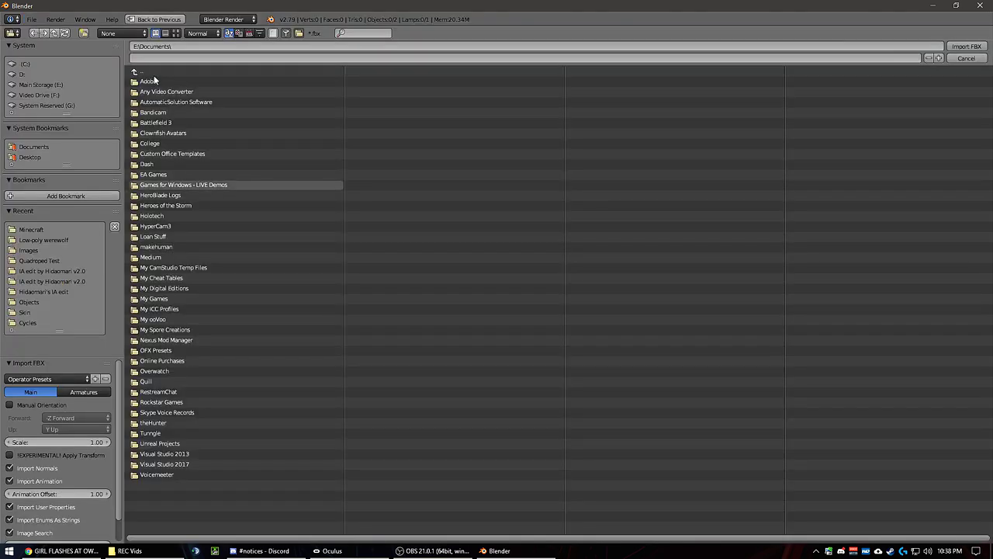
{"action": "left_click", "coordinate": [55, 33]}
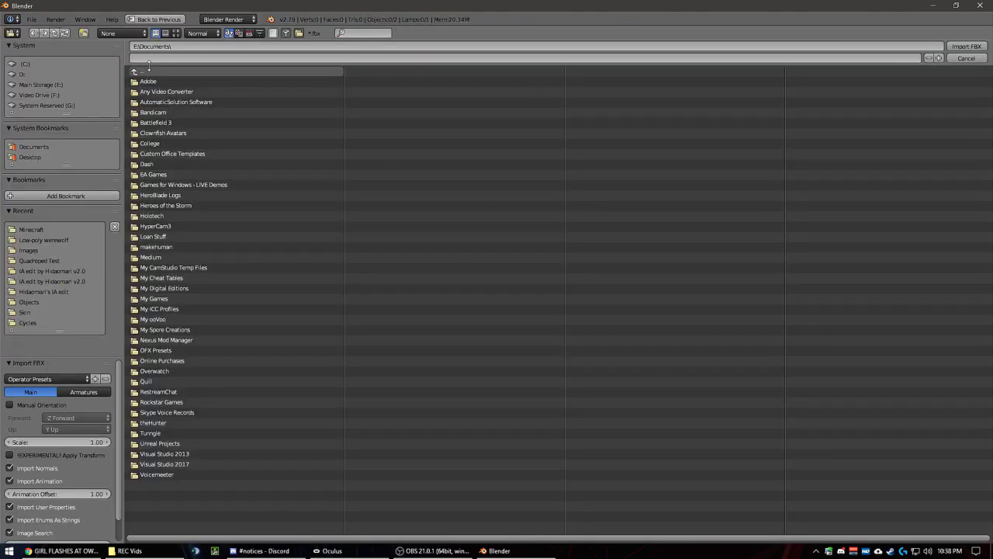
Step: Import werewolf.obj from the recent Low-poly werewolf folder as a Wavefront OBJ
{"action": "left_click", "coordinate": [31, 19]}
{"action": "mouse_move", "coordinate": [62, 219]}
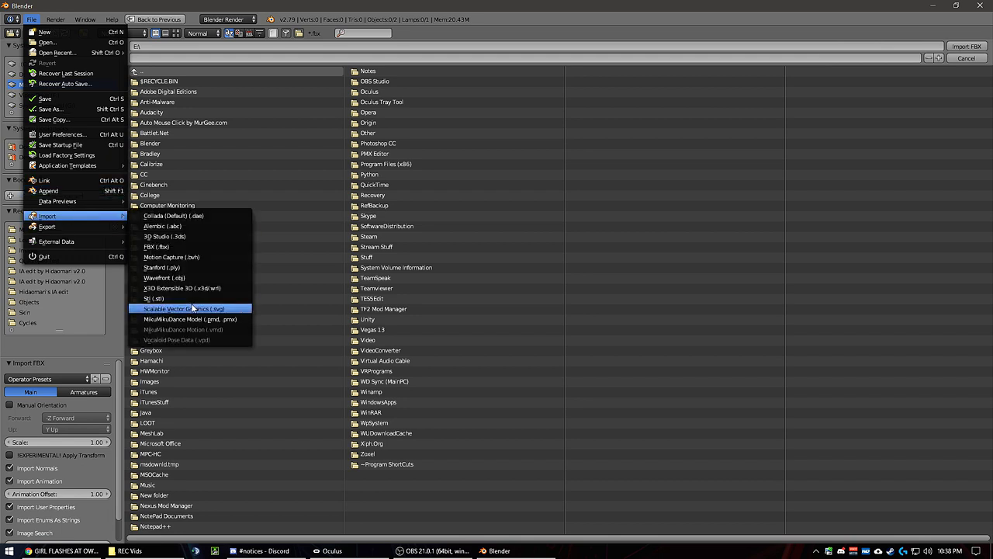
{"action": "left_click", "coordinate": [187, 278]}
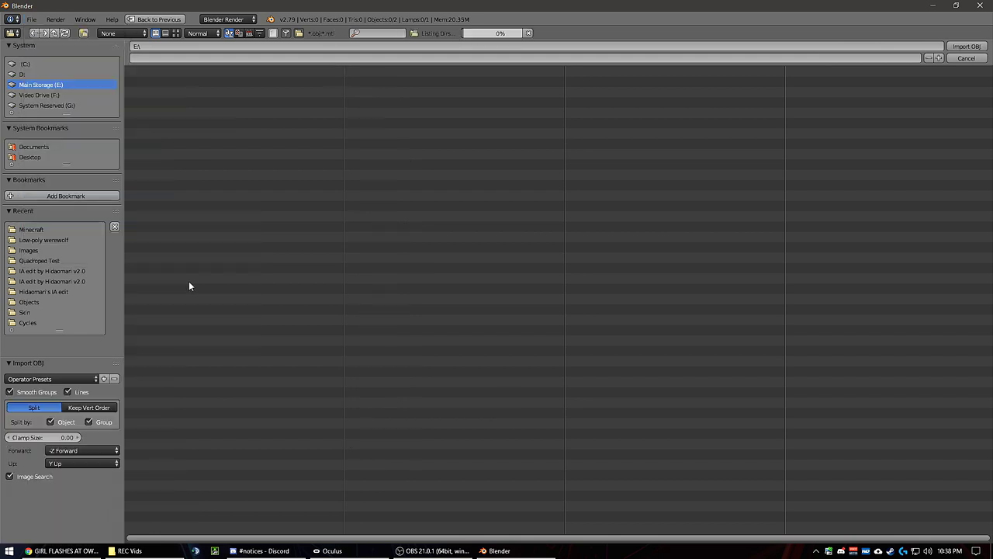
{"action": "left_click", "coordinate": [31, 239]}
{"action": "left_click", "coordinate": [182, 81]}
{"action": "left_click", "coordinate": [152, 48]}
{"action": "left_click", "coordinate": [975, 49]}
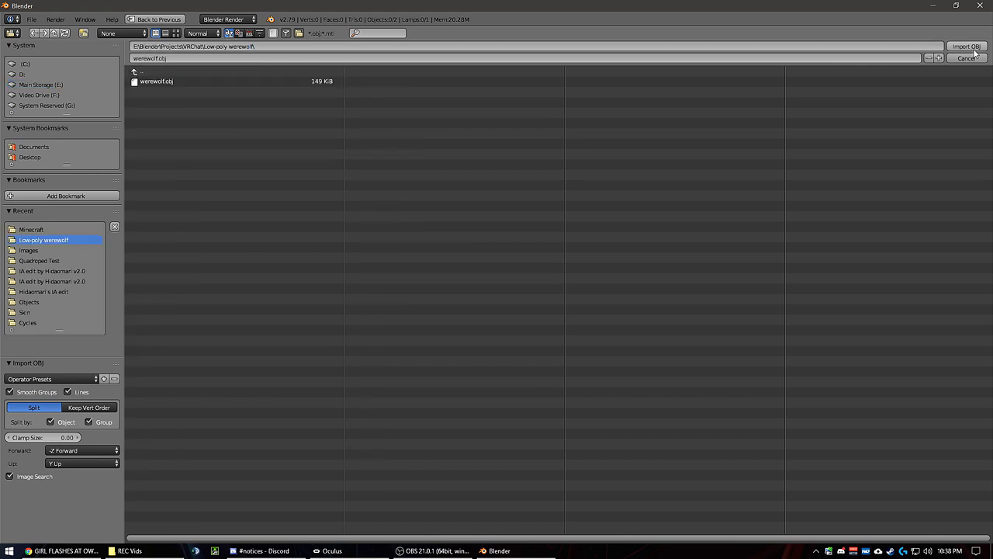
{"action": "left_click", "coordinate": [973, 48]}
Step: Select the imported werewolf mesh and display its transform properties and dimensions
{"action": "middle_click_drag", "start_coordinate": [493, 232], "coordinate": [388, 183]}
{"action": "scroll", "coordinate": [541, 180], "scroll_direction": "down", "scroll_amount": 6}
{"action": "scroll", "coordinate": [541, 180], "scroll_direction": "down", "scroll_amount": 8}
{"action": "right_click", "coordinate": [481, 188]}
{"action": "middle_click_drag", "start_coordinate": [481, 188], "coordinate": [552, 177]}
{"action": "scroll", "coordinate": [499, 191], "scroll_direction": "up", "scroll_amount": 5}
{"action": "middle_click_drag", "start_coordinate": [504, 124], "coordinate": [486, 315], "text": "shift"}
{"action": "middle_click_drag", "start_coordinate": [498, 179], "coordinate": [474, 252]}
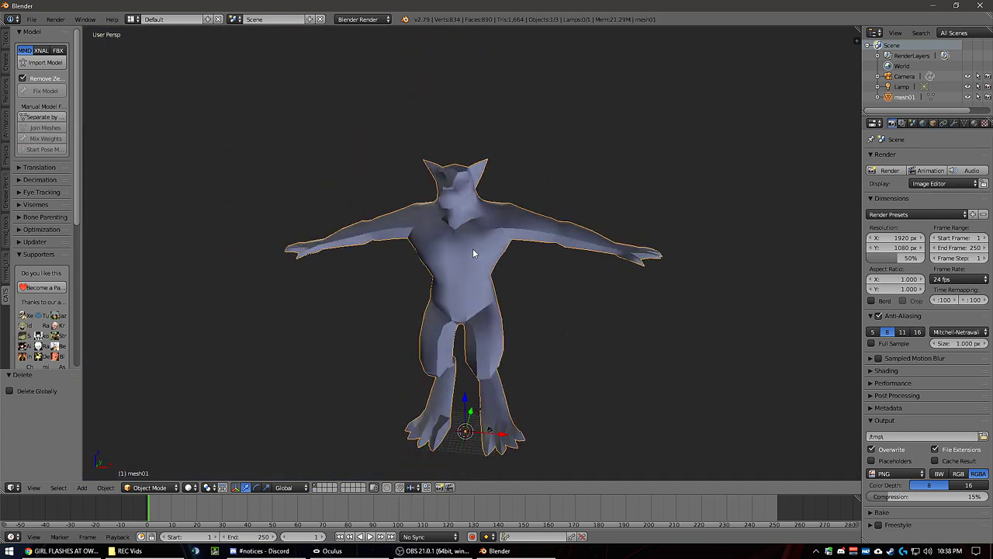
{"action": "key", "text": "n"}
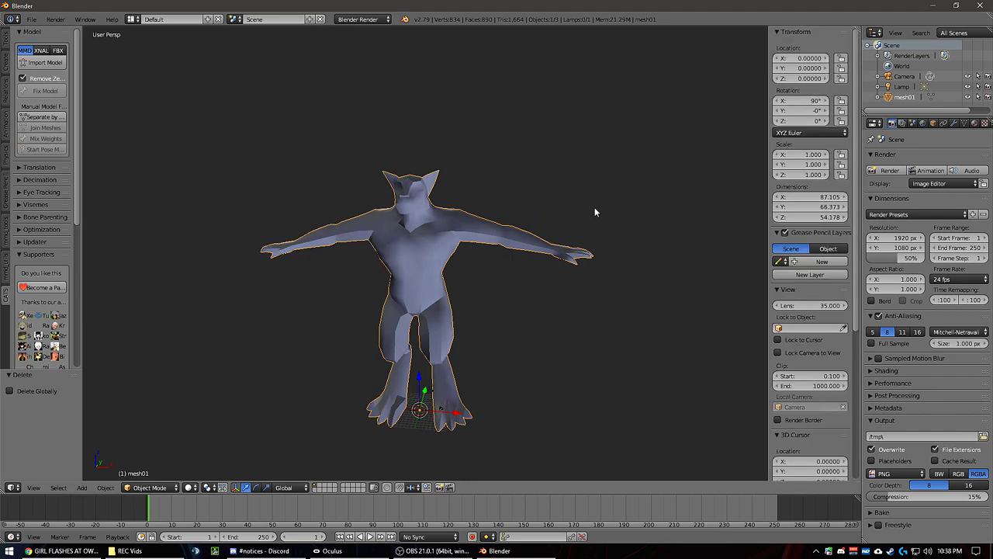
{"action": "scroll", "coordinate": [799, 233], "scroll_direction": "down", "scroll_amount": 4}
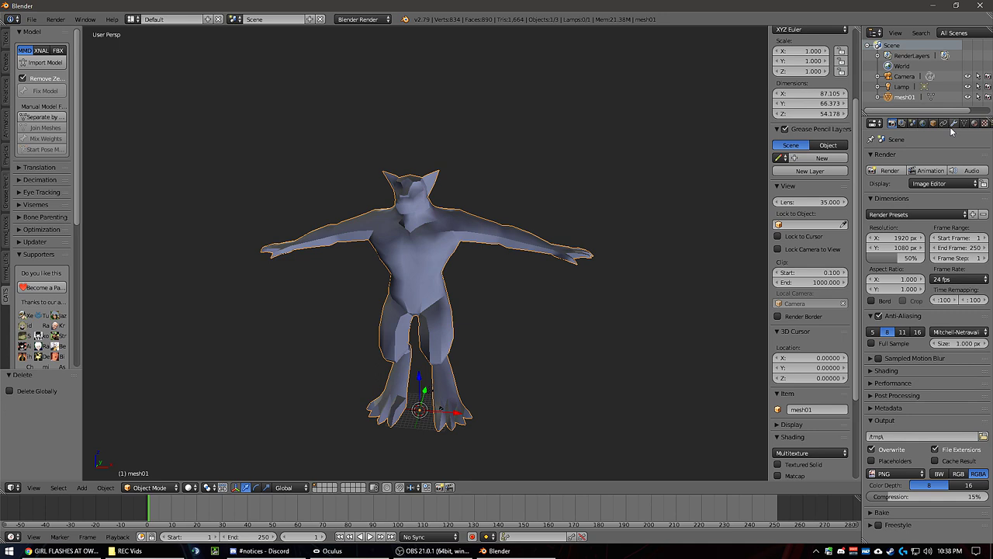
Step: Apply the Meters unit preset to the scene
{"action": "left_click", "coordinate": [923, 124]}
{"action": "left_click", "coordinate": [913, 125]}
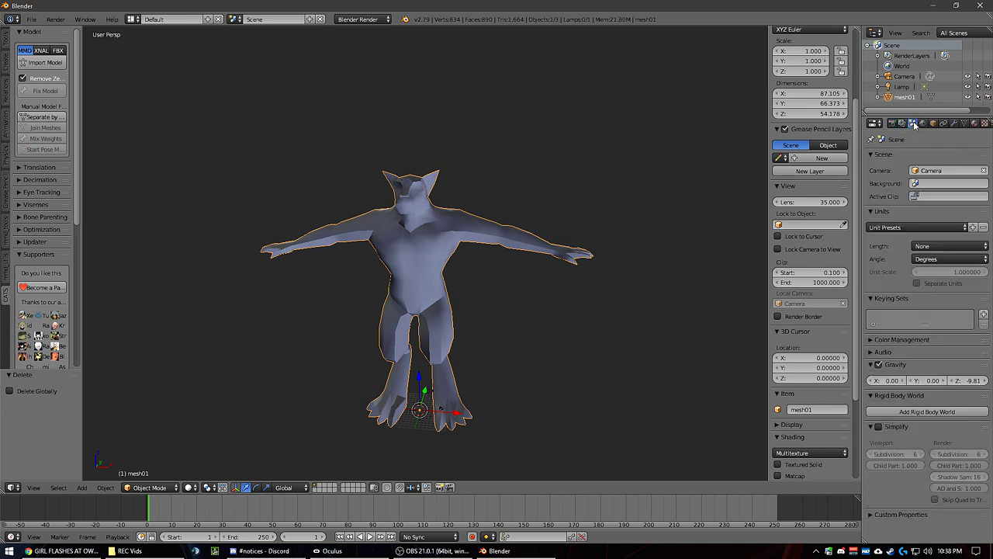
{"action": "left_click", "coordinate": [927, 227]}
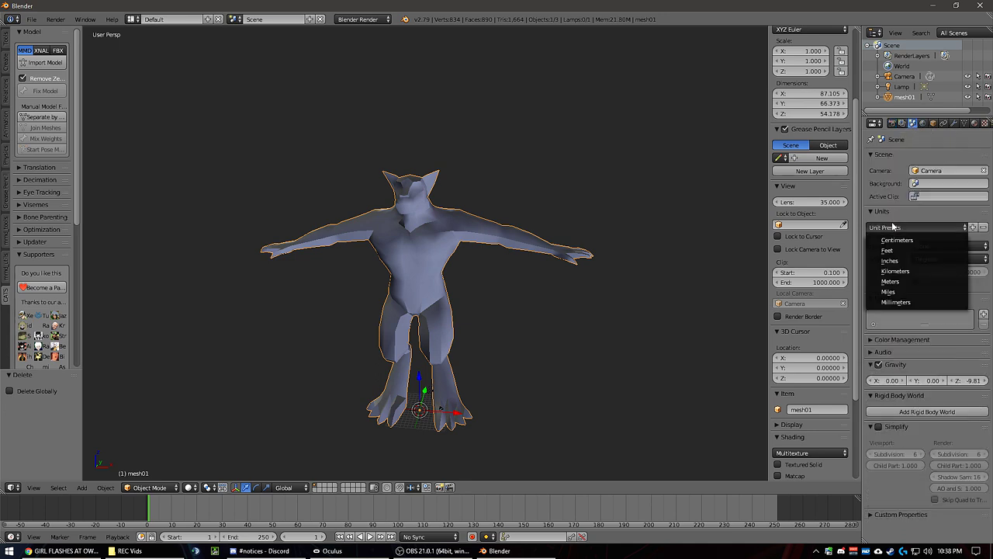
{"action": "left_click", "coordinate": [903, 284]}
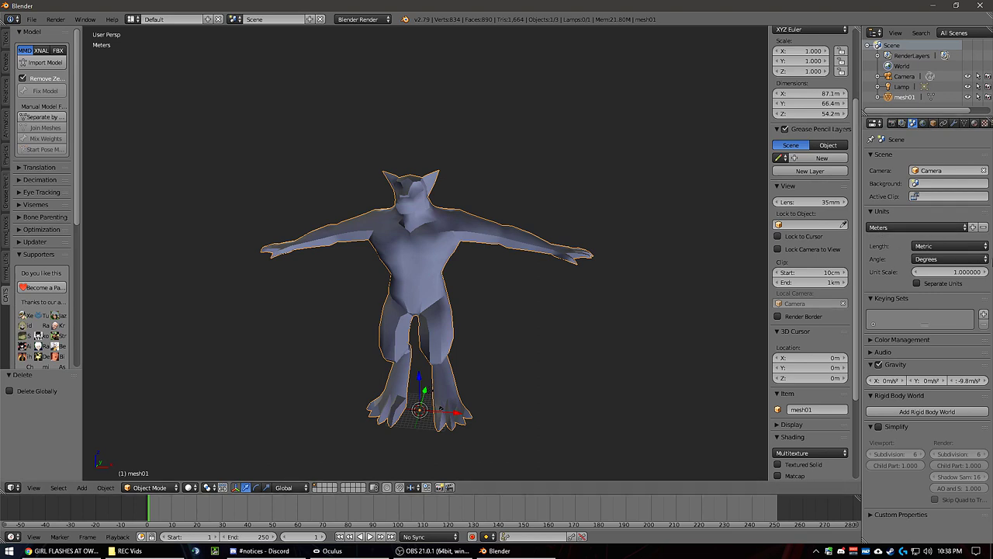
{"action": "middle_click_drag", "start_coordinate": [573, 141], "coordinate": [322, 157]}
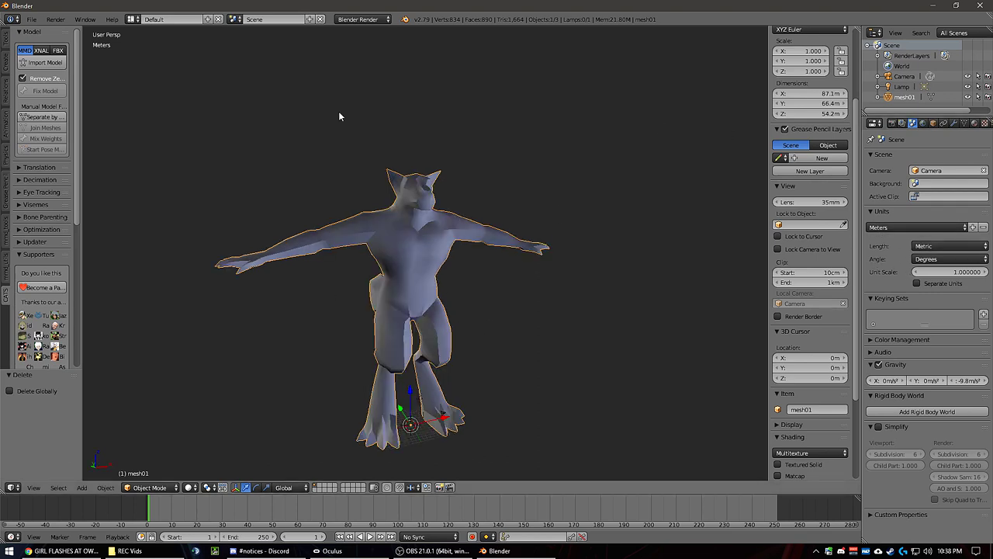
{"action": "scroll", "coordinate": [814, 233], "scroll_direction": "up", "scroll_amount": 4}
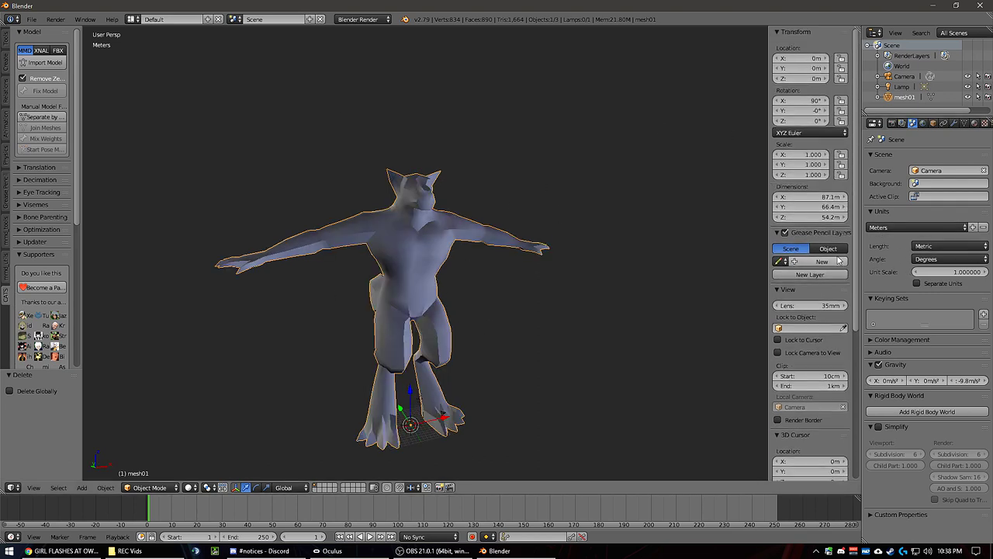
{"action": "left_click", "coordinate": [827, 198]}
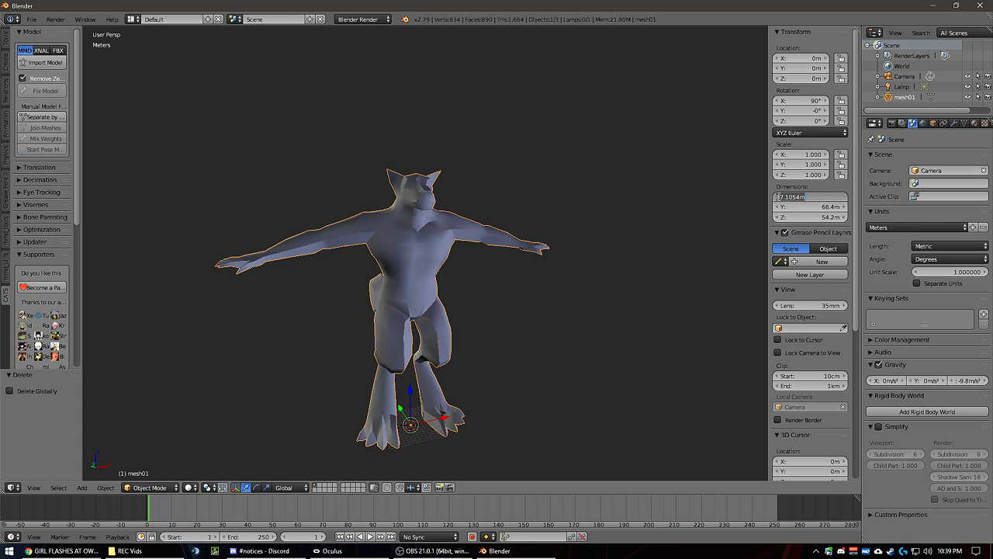
{"action": "left_click", "coordinate": [575, 172]}
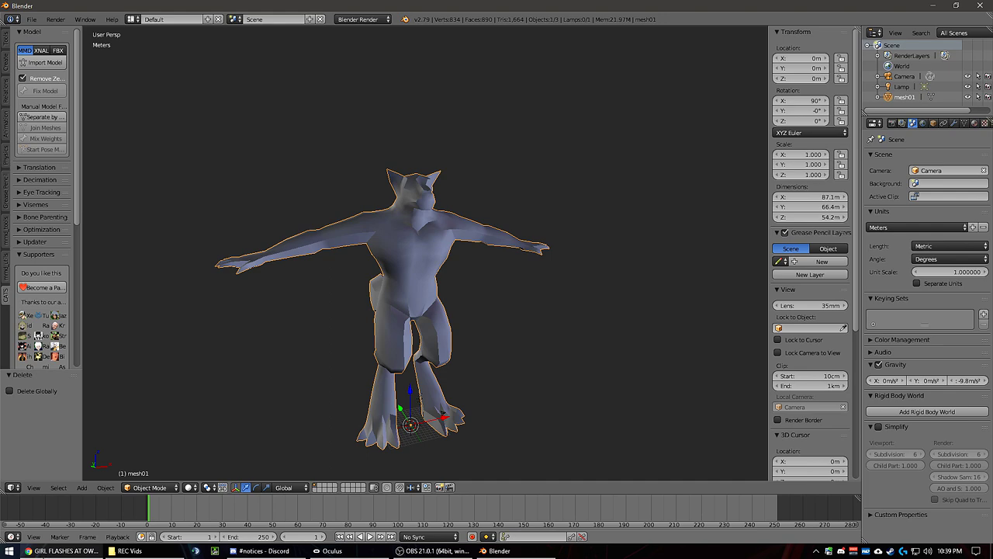
Step: Switch to Chrome, search Google for "7' to meters" to convert the target height, and return to Blender
{"action": "key", "text": "ctrl+t"}
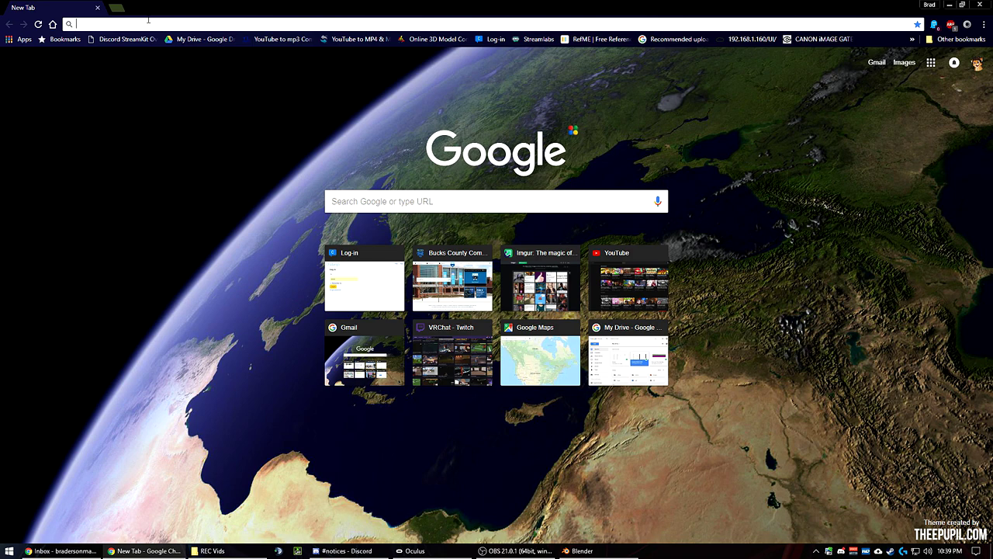
{"action": "type", "text": "7"}
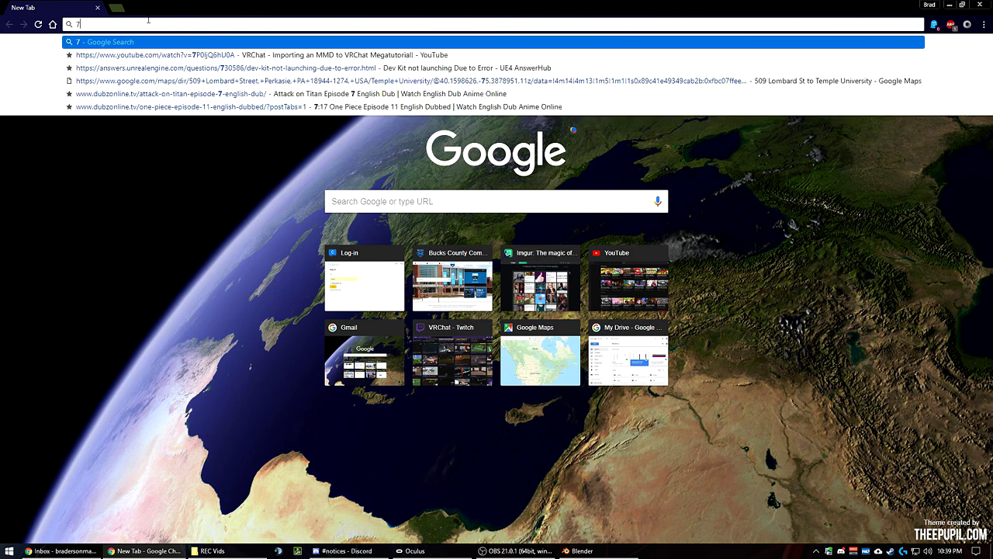
{"action": "type", "text": "' to e"}
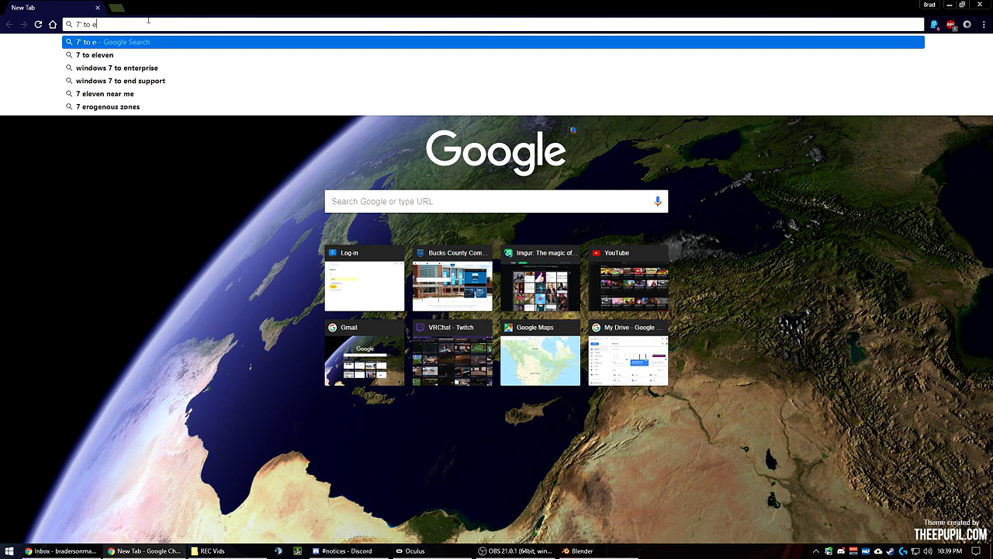
{"action": "key", "text": "BackSpace"}
{"action": "type", "text": "meters"}
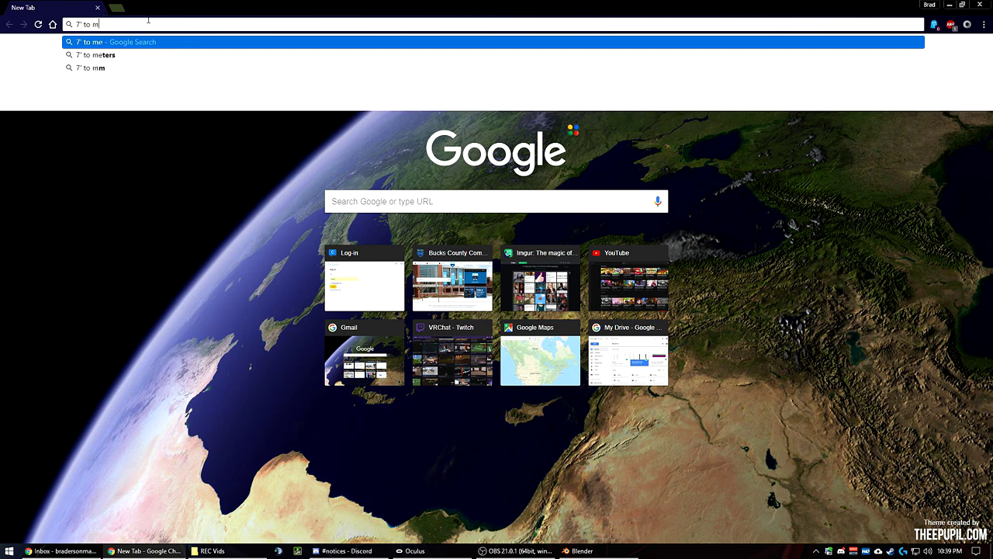
{"action": "key", "text": "Return"}
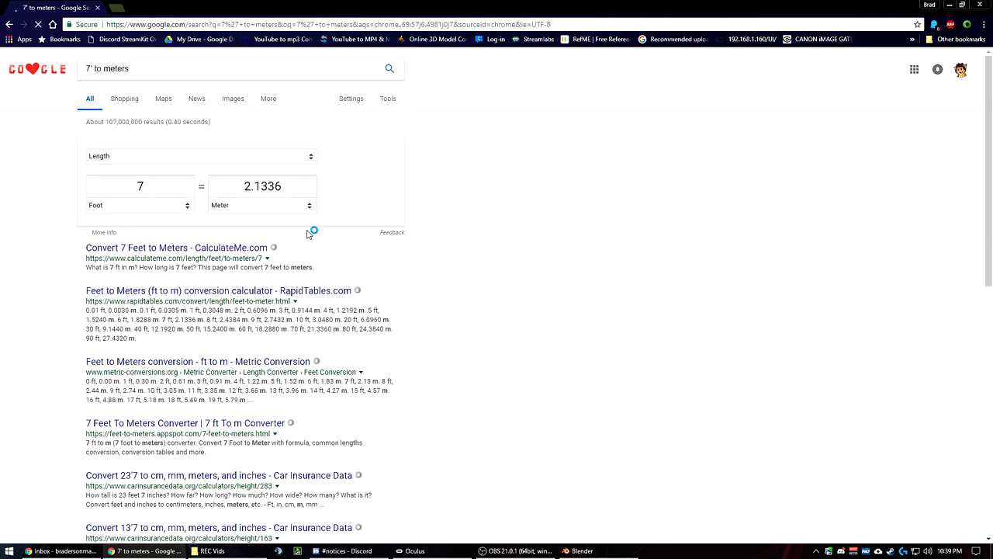
{"action": "left_click_drag", "start_coordinate": [242, 186], "coordinate": [283, 187]}
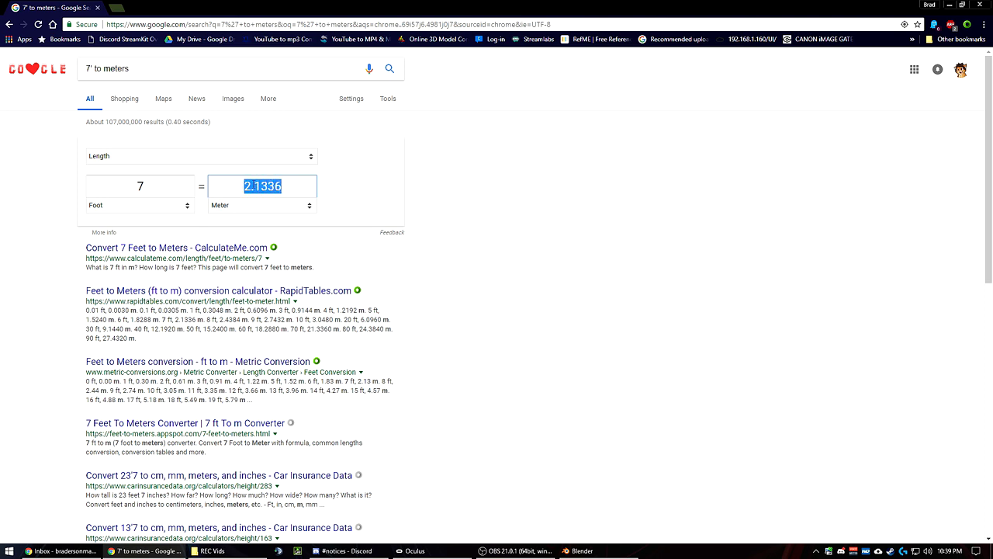
{"action": "left_click_drag", "start_coordinate": [243, 193], "coordinate": [255, 195]}
{"action": "left_click", "coordinate": [948, 5]}
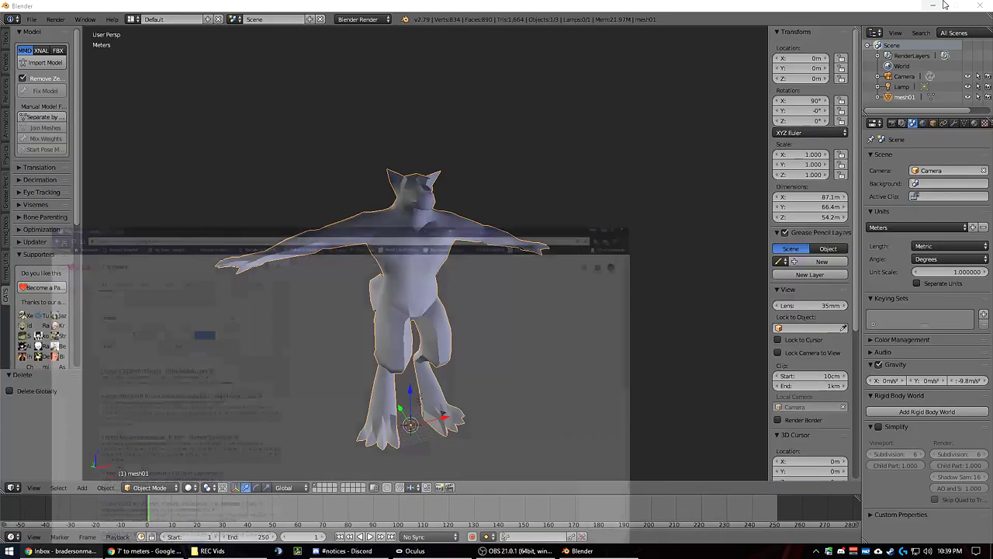
Step: Try to set the werewolf mesh's Z dimension to 2.13 m from the front orthographic view, and undo it
{"action": "mouse_move", "coordinate": [438, 277]}
{"action": "middle_mouse_down"}
{"action": "mouse_move", "coordinate": [531, 263]}
{"action": "mouse_move", "coordinate": [432, 273]}
{"action": "middle_mouse_up"}
{"action": "key", "text": "KP_1"}
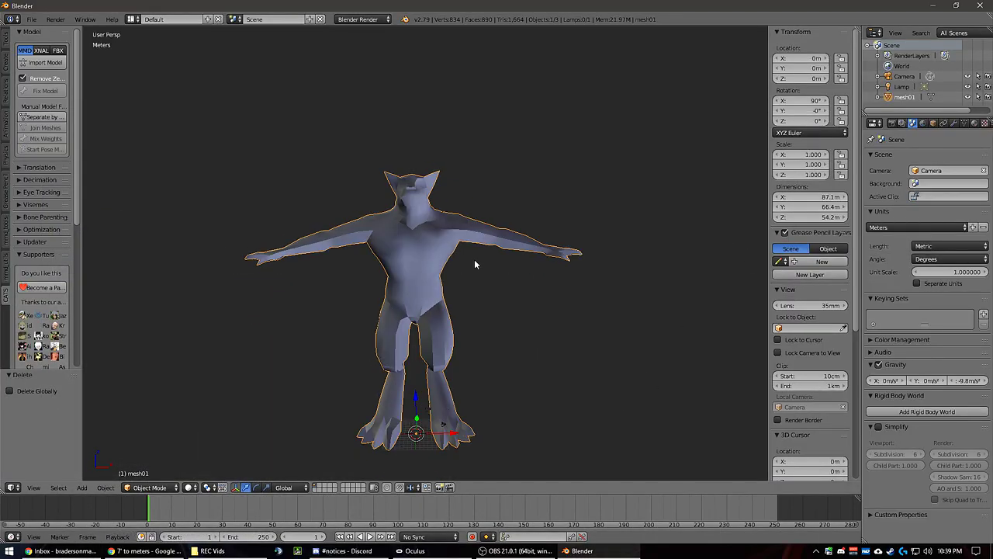
{"action": "key", "text": "KP_5"}
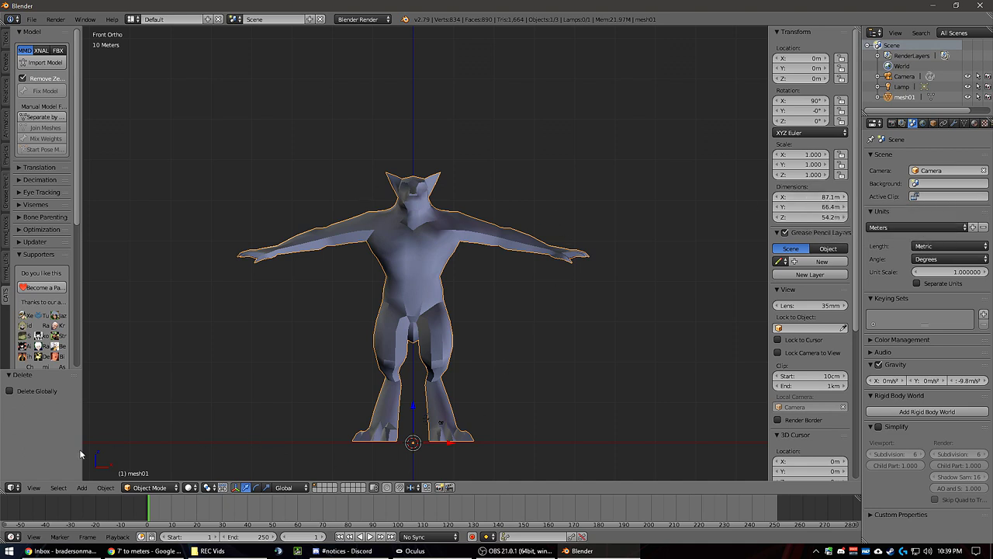
{"action": "left_click", "coordinate": [806, 218]}
{"action": "type", "text": "2"}
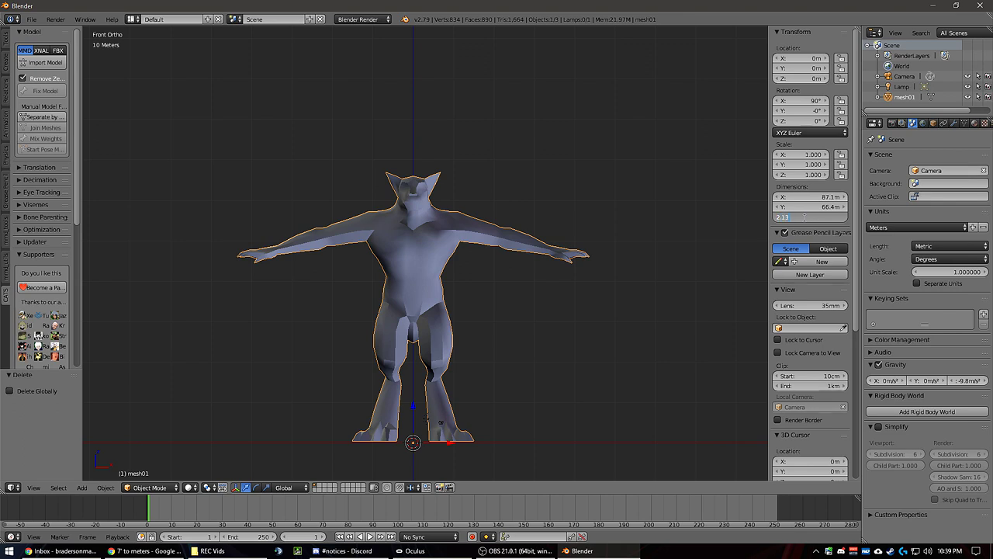
{"action": "type", "text": ".13"}
{"action": "key", "text": "Return"}
{"action": "mouse_move", "coordinate": [564, 296]}
{"action": "middle_mouse_down"}
{"action": "mouse_move", "coordinate": [493, 270]}
{"action": "mouse_move", "coordinate": [590, 281]}
{"action": "mouse_move", "coordinate": [512, 295]}
{"action": "mouse_move", "coordinate": [581, 287]}
{"action": "middle_mouse_up"}
{"action": "key", "text": "ctrl+z"}
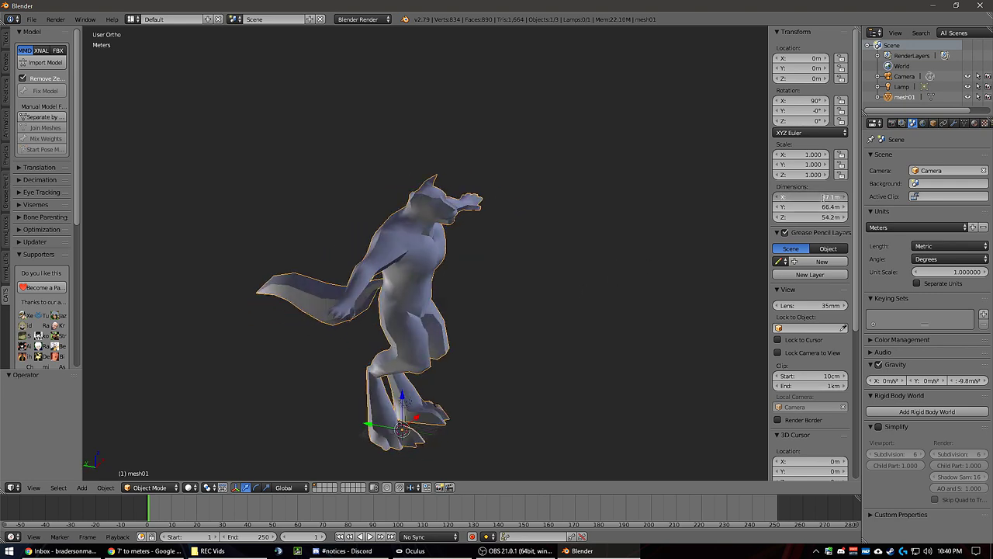
Step: Set both the X and Y dimensions of the werewolf mesh to 2.13 m
{"action": "left_click", "coordinate": [824, 197]}
{"action": "type", "text": "2.13"}
{"action": "key", "text": "Return"}
{"action": "left_click", "coordinate": [814, 206]}
{"action": "key", "text": "BackSpace"}
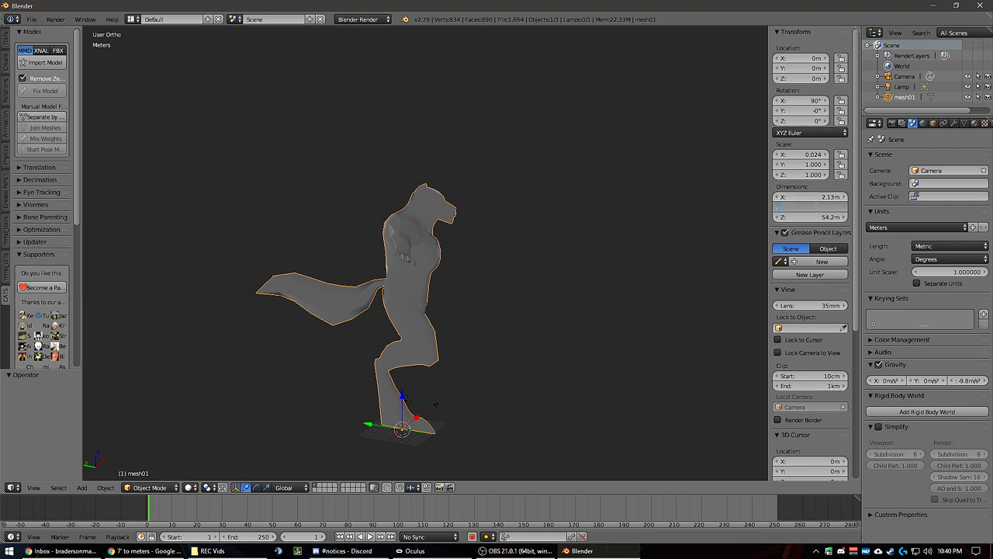
{"action": "type", "text": "2.13"}
{"action": "key", "text": "Return"}
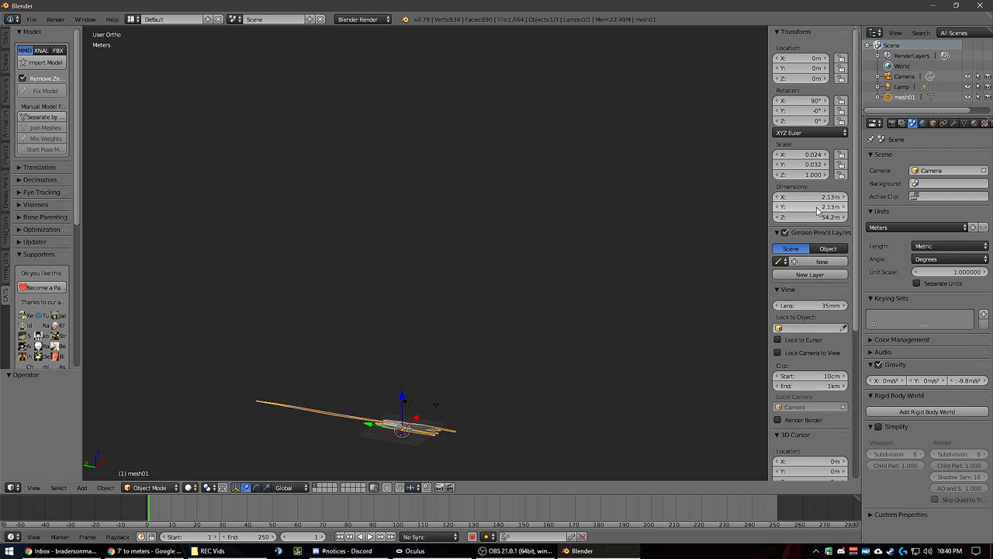
Step: Examine the resized werewolf mesh's proportions up close in the front orthographic view
{"action": "middle_click_drag", "start_coordinate": [129, 456], "coordinate": [460, 125]}
{"action": "middle_click_drag", "start_coordinate": [514, 357], "coordinate": [512, 273], "text": "shift"}
{"action": "scroll", "coordinate": [512, 272], "scroll_direction": "up", "scroll_amount": 7}
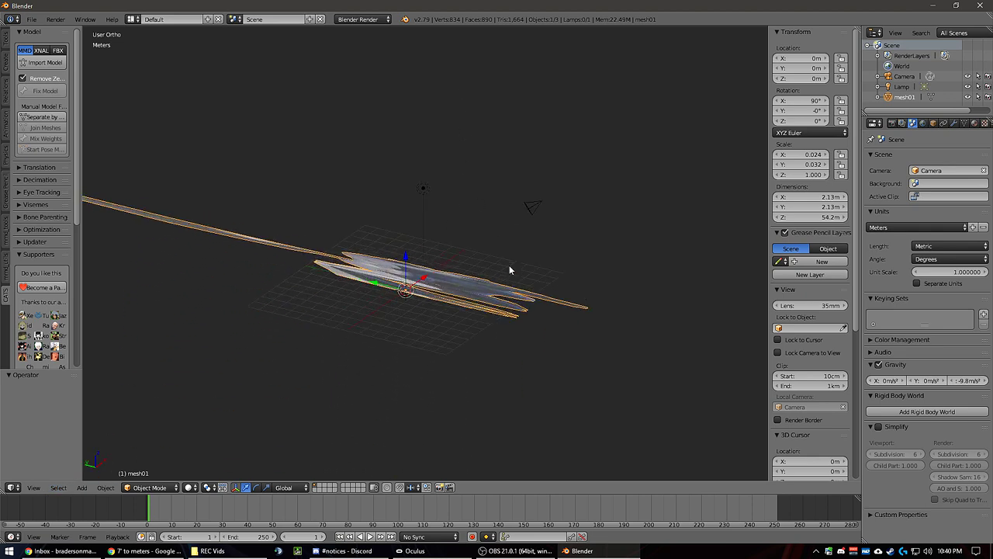
{"action": "key", "text": "KP_1"}
{"action": "scroll", "coordinate": [486, 255], "scroll_direction": "down", "scroll_amount": 5}
{"action": "middle_click_drag", "start_coordinate": [485, 270], "coordinate": [438, 235], "text": "shift"}
{"action": "scroll", "coordinate": [469, 272], "scroll_direction": "up", "scroll_amount": 5}
{"action": "middle_click_drag", "start_coordinate": [480, 275], "coordinate": [361, 187], "text": "shift"}
{"action": "scroll", "coordinate": [460, 334], "scroll_direction": "up", "scroll_amount": 5}
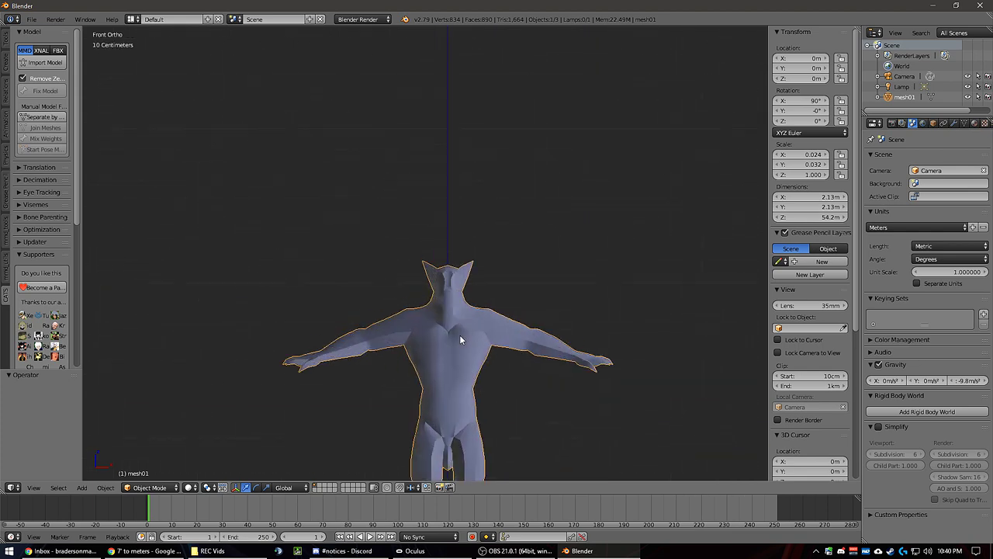
Step: Copy the werewolf mesh's Y scale of 0.032 to its X and Z scales for uniform proportions
{"action": "left_click", "coordinate": [810, 165]}
{"action": "key", "text": "ctrl+c"}
{"action": "key", "text": "Return"}
{"action": "left_click", "coordinate": [804, 154]}
{"action": "key", "text": "ctrl+v"}
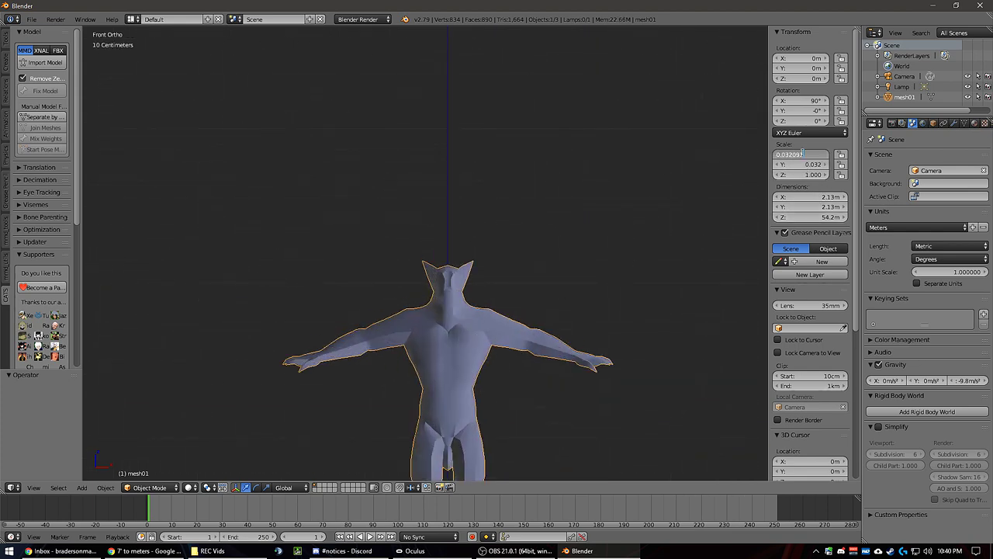
{"action": "key", "text": "Return"}
{"action": "left_click", "coordinate": [800, 175]}
{"action": "key", "text": "ctrl+v"}
{"action": "key", "text": "Return"}
Step: Examine the uniformly scaled werewolf mesh from several angles in perspective view
{"action": "middle_click_drag", "start_coordinate": [591, 280], "coordinate": [489, 296]}
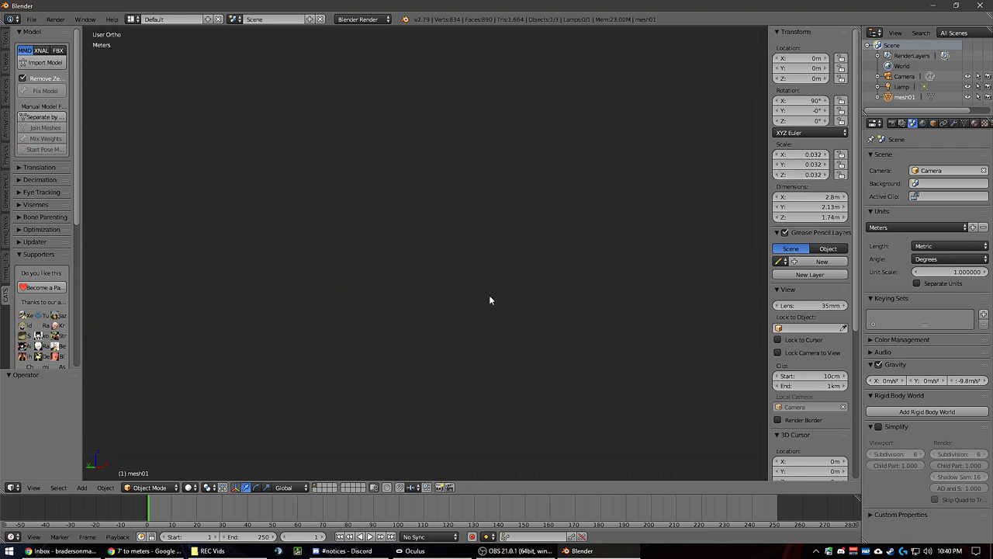
{"action": "key", "text": "KP_5"}
{"action": "scroll", "coordinate": [481, 291], "scroll_direction": "down", "scroll_amount": 5}
{"action": "middle_click_drag", "start_coordinate": [332, 252], "coordinate": [753, 240], "text": "shift"}
{"action": "scroll", "coordinate": [430, 274], "scroll_direction": "up", "scroll_amount": 5}
{"action": "middle_click_drag", "start_coordinate": [431, 275], "coordinate": [514, 245], "text": "shift"}
{"action": "scroll", "coordinate": [388, 262], "scroll_direction": "up", "scroll_amount": 5}
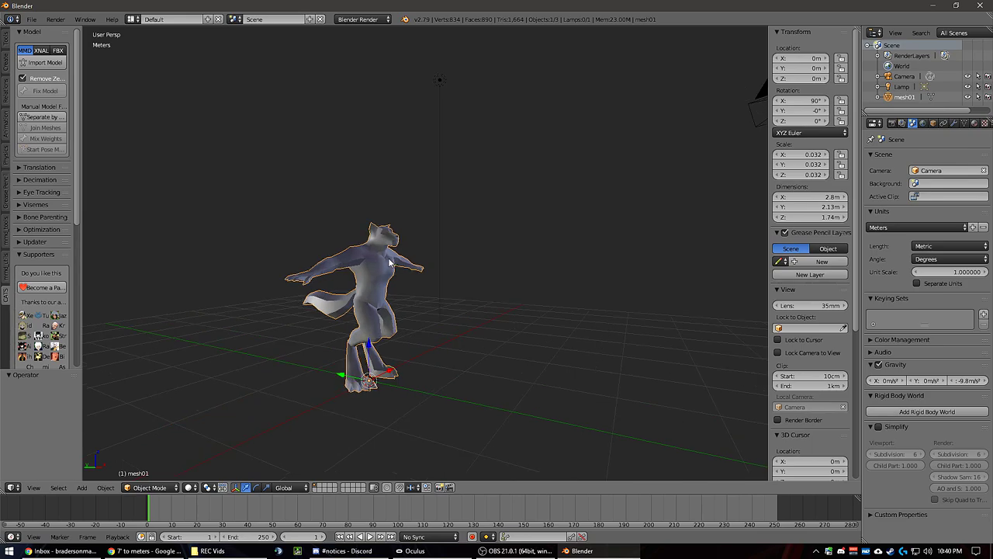
{"action": "key", "text": "KP_Decimal"}
{"action": "middle_click_drag", "start_coordinate": [390, 262], "coordinate": [446, 237]}
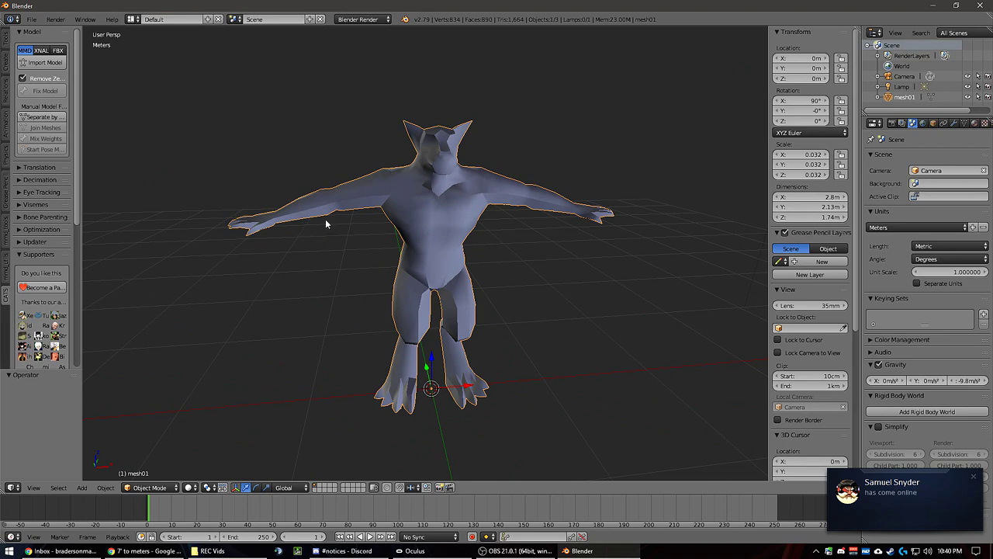
Step: Check the werewolf mesh's topology in Edit Mode and its material slots, and return to Object Mode
{"action": "key", "text": "Tab"}
{"action": "left_click", "coordinate": [962, 161]}
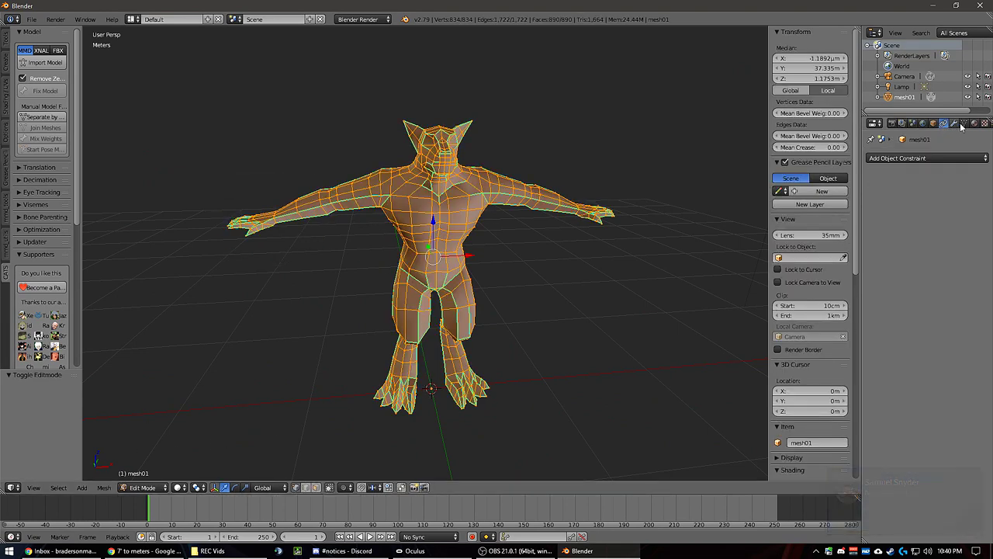
{"action": "left_click", "coordinate": [965, 123]}
{"action": "left_click", "coordinate": [974, 123]}
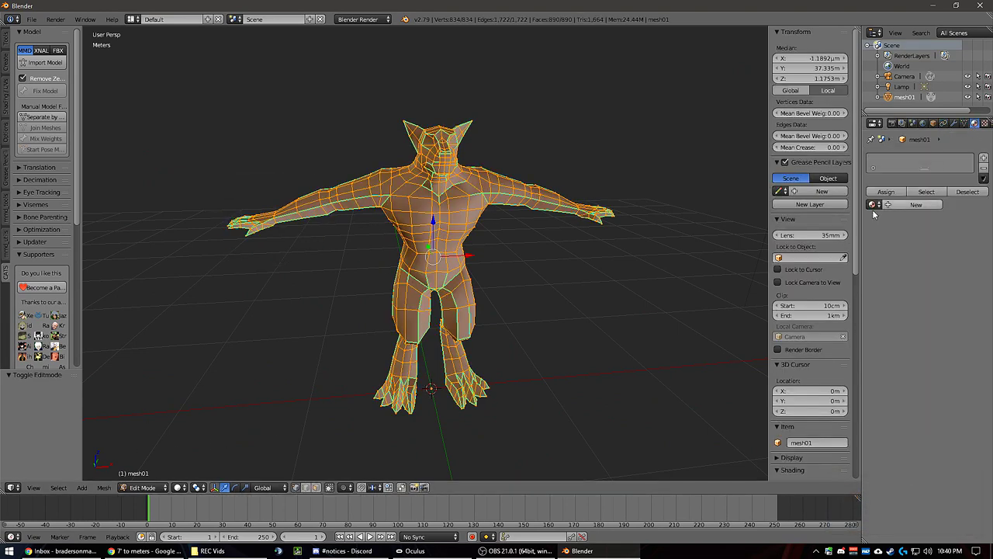
{"action": "key", "text": "Tab"}
{"action": "left_click", "coordinate": [346, 185]}
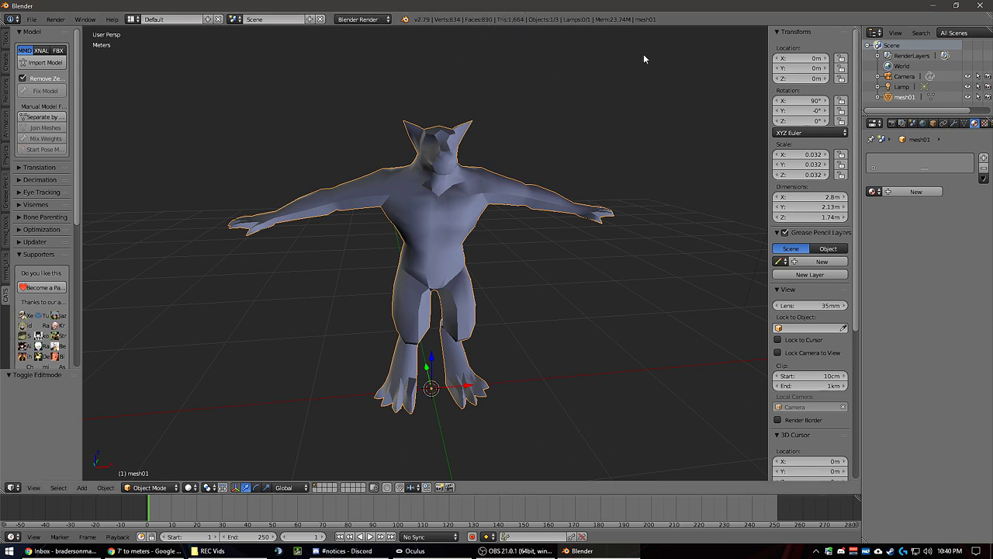
Step: Preview flat shading on the werewolf mesh and set it back to smooth shading
{"action": "middle_click_drag", "start_coordinate": [374, 305], "coordinate": [426, 259]}
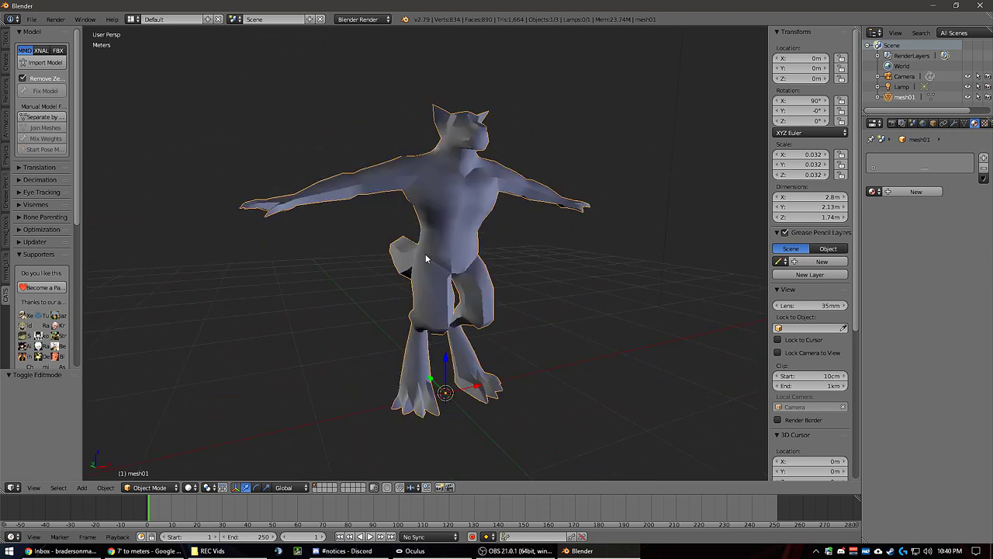
{"action": "left_click", "coordinate": [10, 41]}
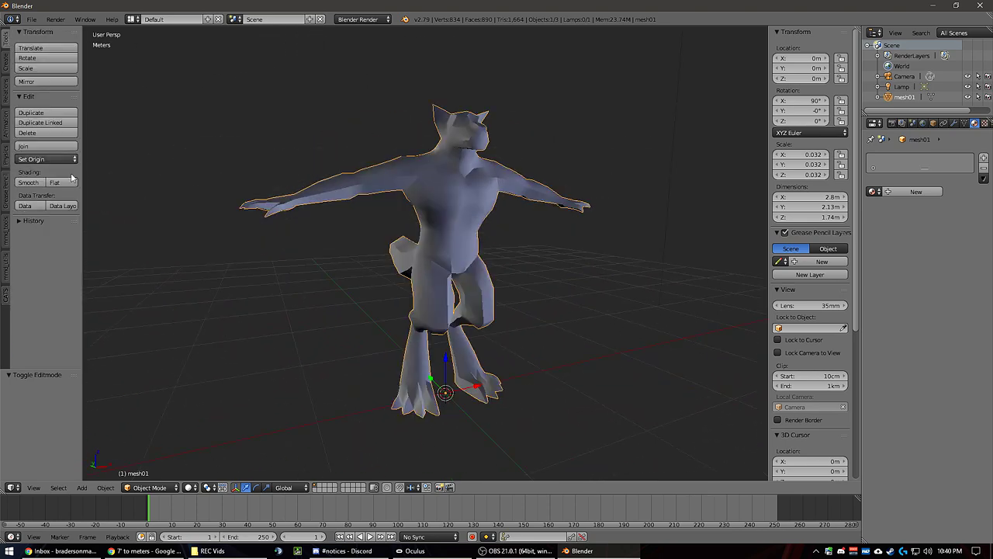
{"action": "left_click", "coordinate": [31, 182]}
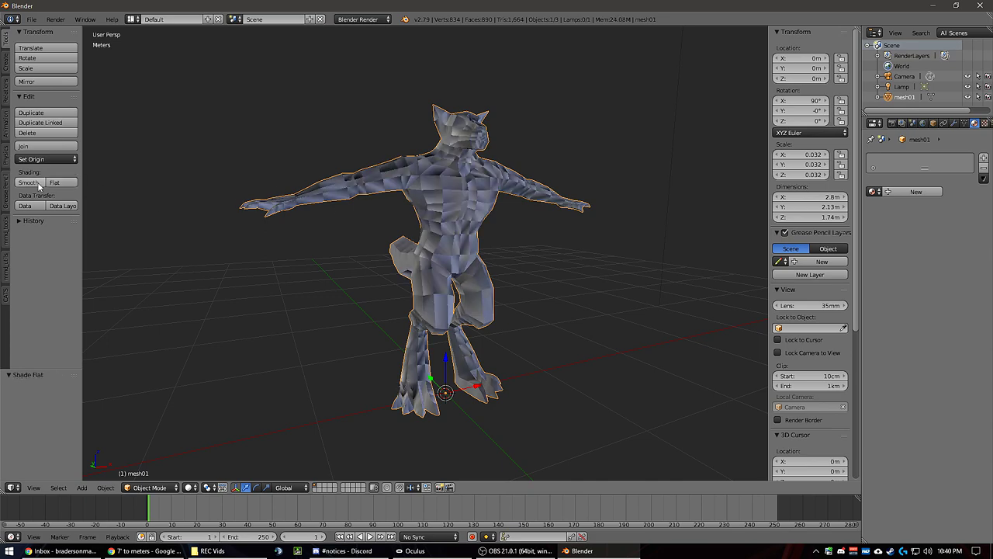
{"action": "middle_click_drag", "start_coordinate": [524, 264], "coordinate": [500, 295]}
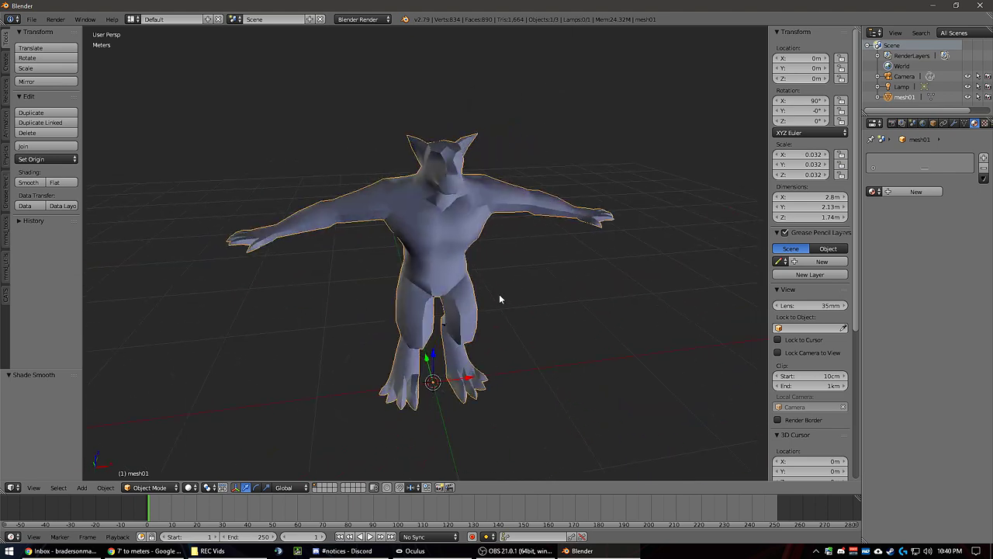
Step: Look through the add-ons list in the User Preferences and close the preferences
{"action": "key", "text": "KP_1"}
{"action": "key", "text": "KP_5"}
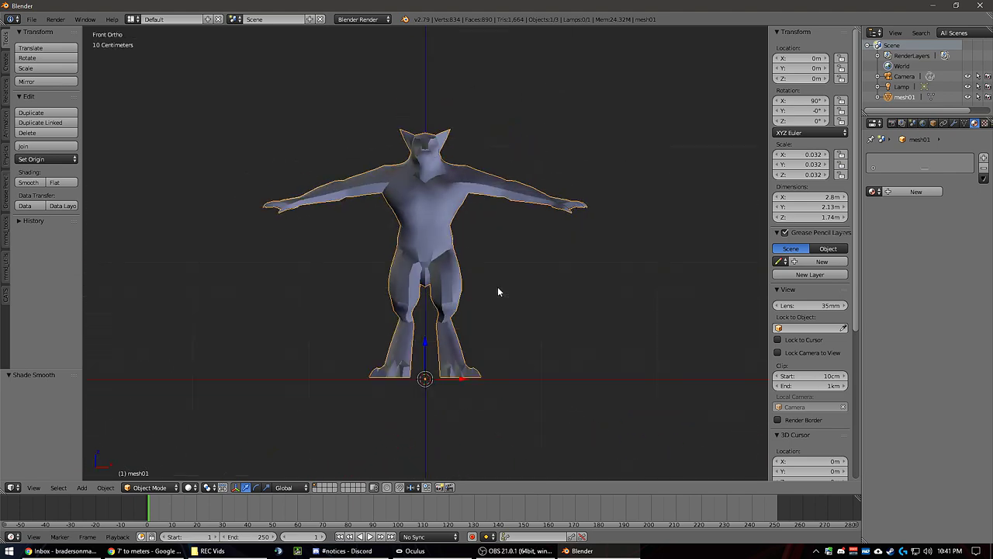
{"action": "key", "text": "shift+a"}
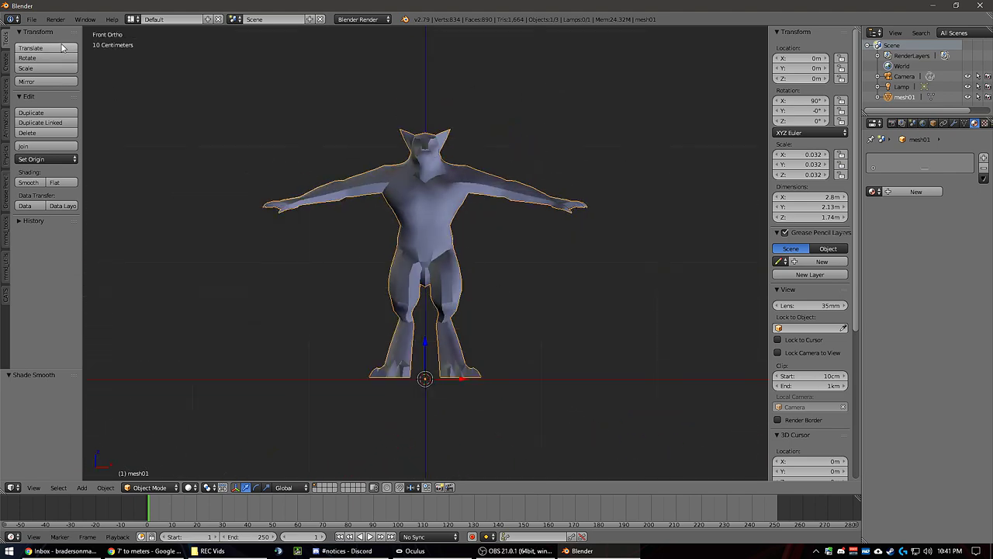
{"action": "left_click", "coordinate": [31, 19]}
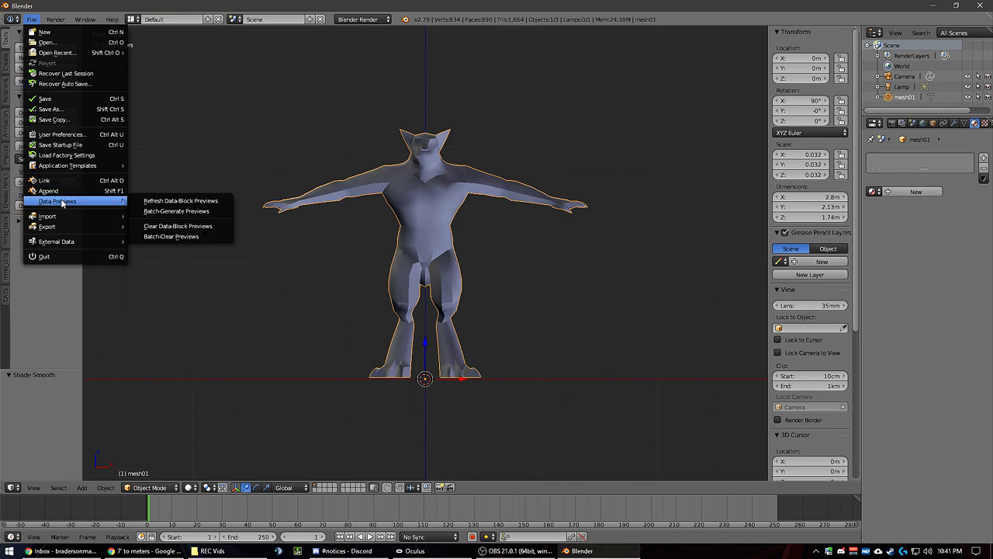
{"action": "left_click", "coordinate": [62, 134]}
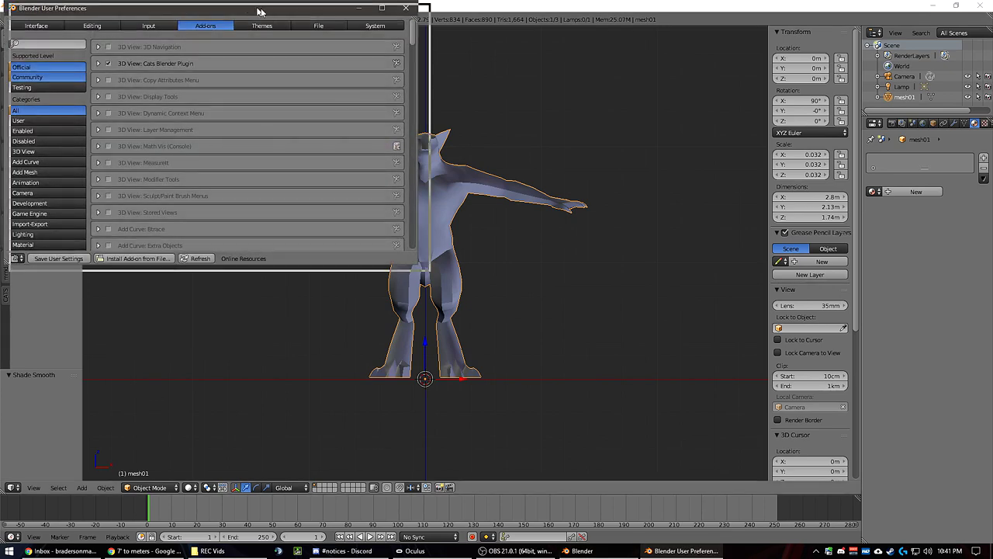
{"action": "left_click_drag", "start_coordinate": [606, 60], "coordinate": [587, 243]}
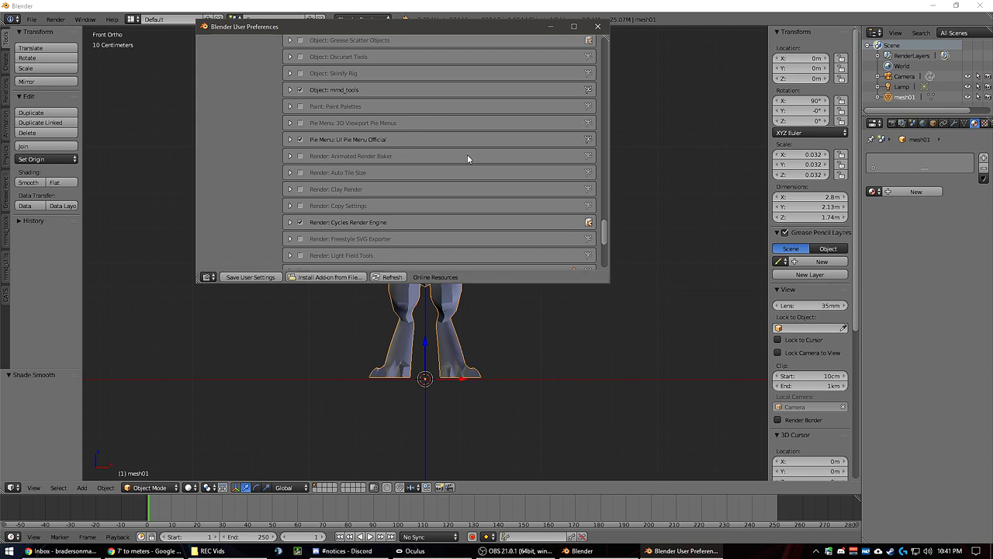
{"action": "left_click_drag", "start_coordinate": [606, 230], "coordinate": [604, 249]}
{"action": "scroll", "coordinate": [325, 101], "scroll_direction": "down", "scroll_amount": 3}
{"action": "scroll", "coordinate": [508, 200], "scroll_direction": "down", "scroll_amount": 1}
{"action": "left_click", "coordinate": [597, 27]}
Step: Add a Human (Meta-Rig) armature to the scene and compare it with the werewolf mesh
{"action": "key", "text": "shift+a"}
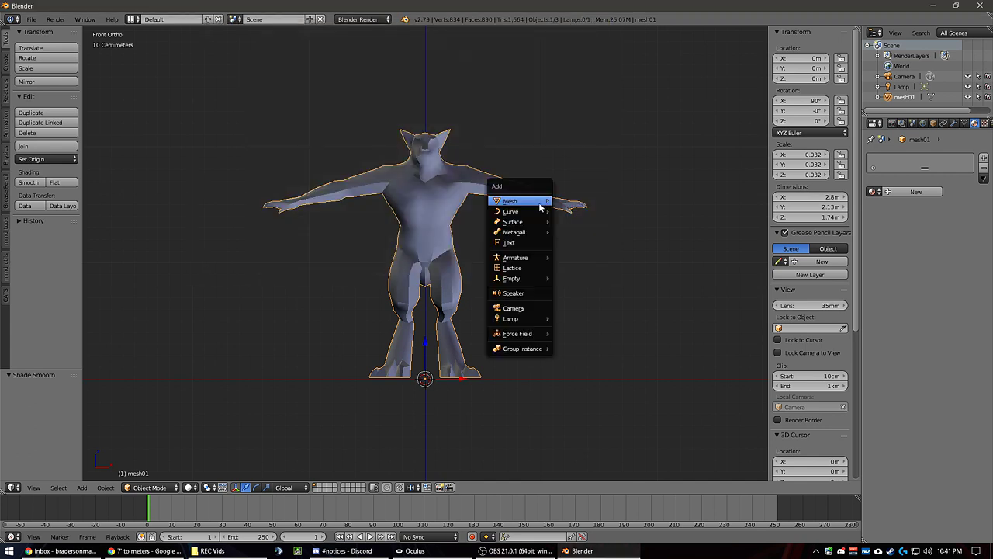
{"action": "mouse_move", "coordinate": [525, 264]}
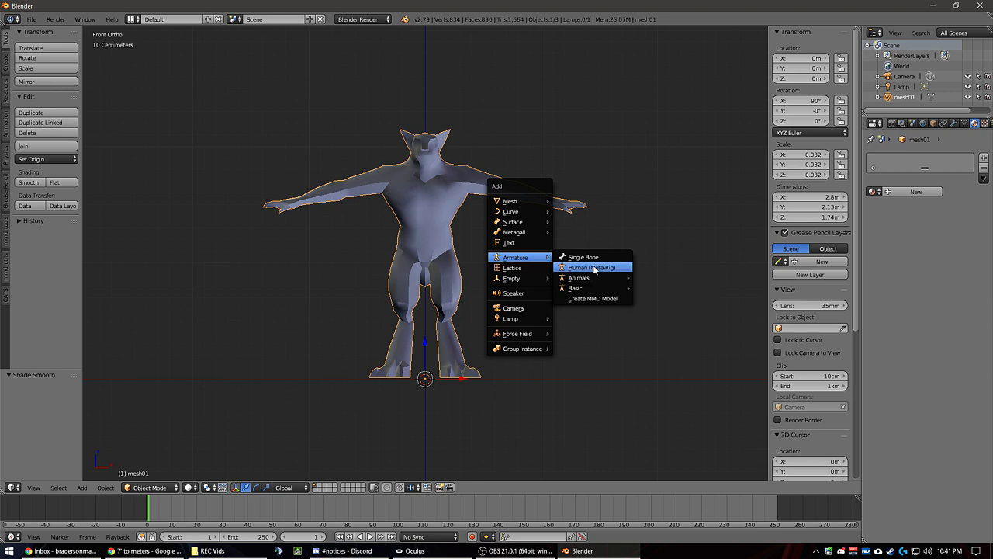
{"action": "mouse_move", "coordinate": [581, 292]}
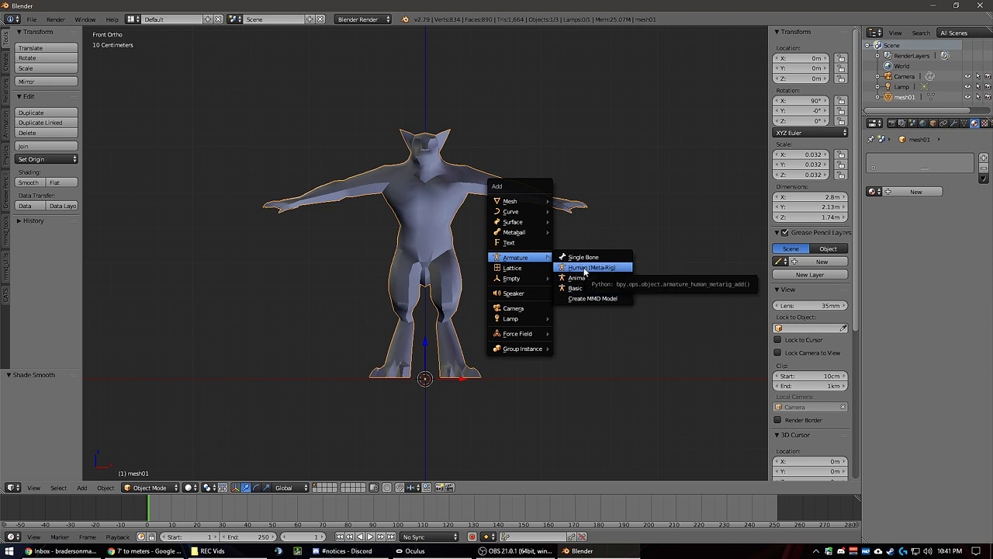
{"action": "left_click", "coordinate": [584, 269]}
{"action": "middle_click_drag", "start_coordinate": [422, 239], "coordinate": [547, 257]}
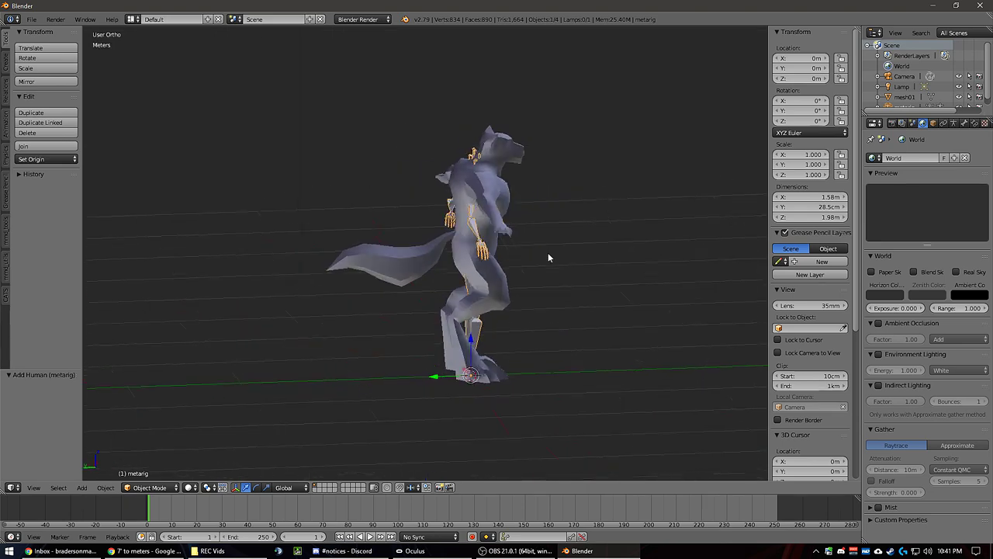
Step: Move the werewolf mesh about 99.4 cm along Y so the metarig stands clear of it
{"action": "right_click", "coordinate": [505, 208]}
{"action": "left_click_drag", "start_coordinate": [437, 379], "coordinate": [321, 379]}
{"action": "middle_click_drag", "start_coordinate": [465, 289], "coordinate": [140, 256]}
{"action": "scroll", "coordinate": [373, 236], "scroll_direction": "up", "scroll_amount": 4}
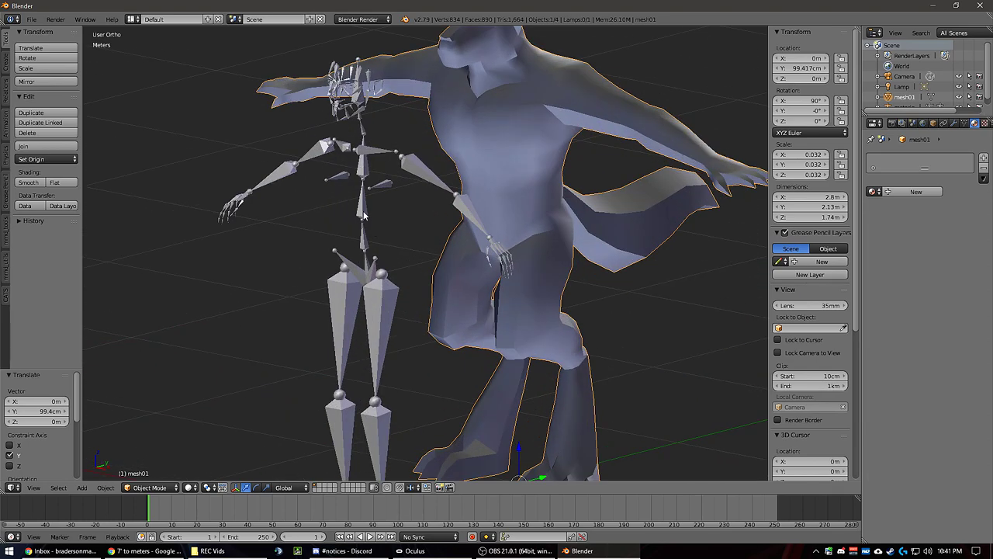
{"action": "middle_click_drag", "start_coordinate": [363, 216], "coordinate": [396, 179]}
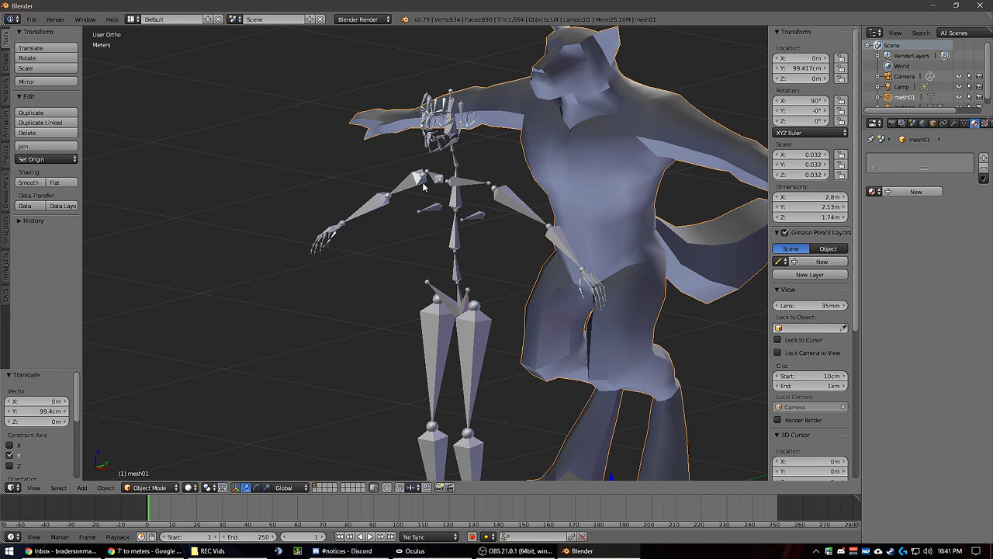
{"action": "middle_click_drag", "start_coordinate": [433, 295], "coordinate": [432, 266]}
Step: Select the metarig, switch it to Edit Mode, and clear the bone selection
{"action": "right_click", "coordinate": [432, 262]}
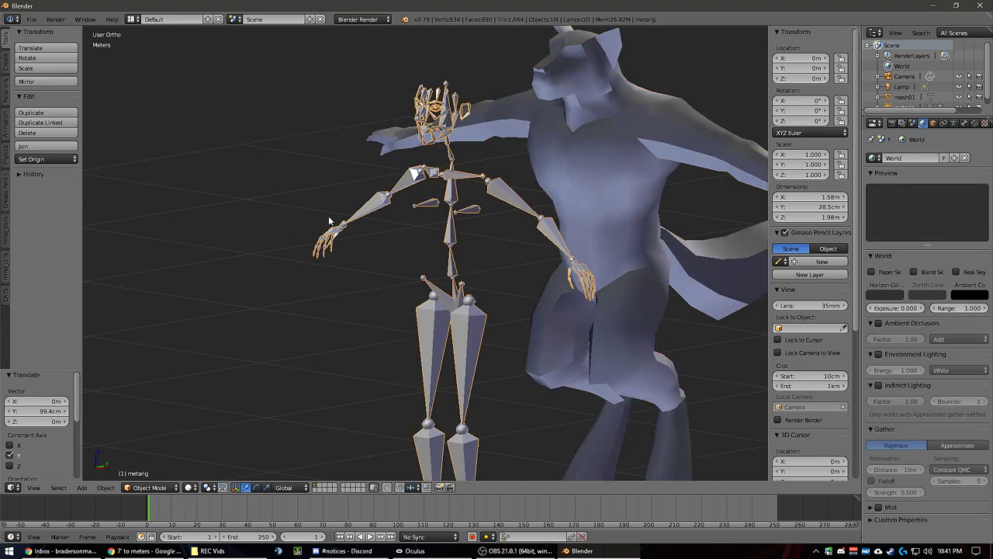
{"action": "key", "text": "Tab"}
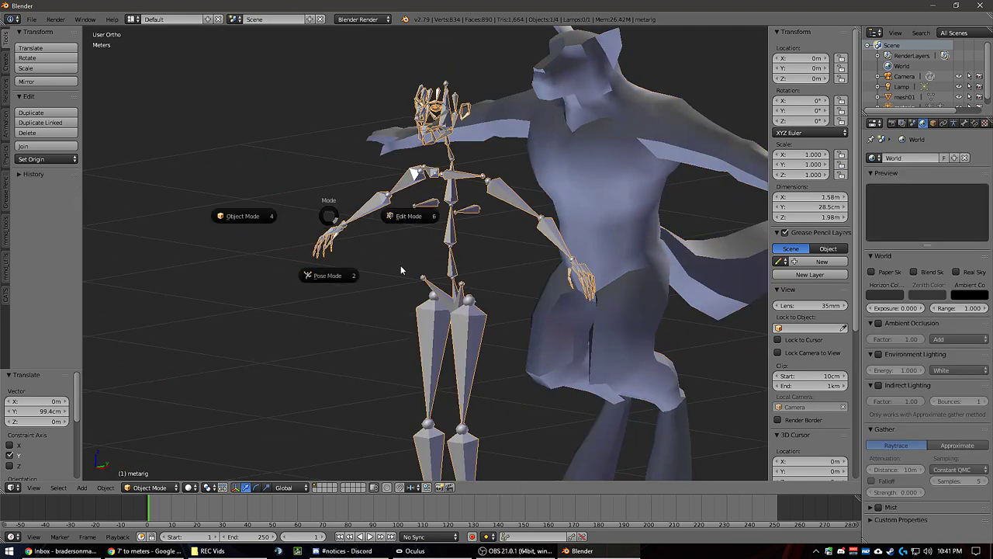
{"action": "left_click", "coordinate": [326, 276]}
{"action": "key", "text": "Tab"}
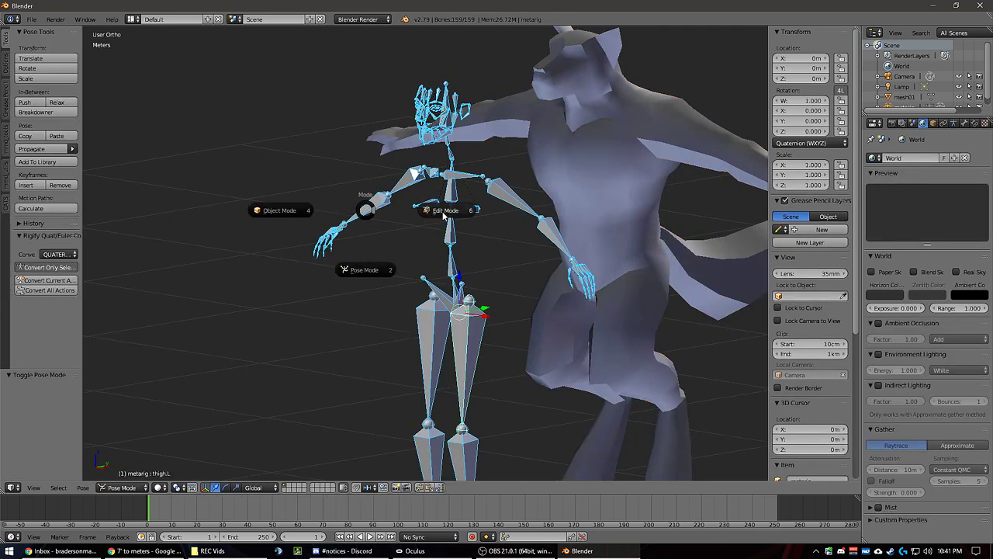
{"action": "left_click", "coordinate": [423, 213]}
{"action": "middle_click_drag", "start_coordinate": [423, 213], "coordinate": [341, 205]}
{"action": "key", "text": "a"}
Step: Circle-select and delete the metarig's facial, breast and pelvis bones, keeping the head, spine, arm, hand and leg bones
{"action": "scroll", "coordinate": [351, 180], "scroll_direction": "up", "scroll_amount": 4}
{"action": "middle_click_drag", "start_coordinate": [379, 154], "coordinate": [471, 441], "text": "shift"}
{"action": "key", "text": "KP_1"}
{"action": "key", "text": "KP_3"}
{"action": "middle_click_drag", "start_coordinate": [460, 302], "coordinate": [342, 277]}
{"action": "key", "text": "c"}
{"action": "mouse_move", "coordinate": [324, 236]}
{"action": "left_mouse_down"}
{"action": "mouse_move", "coordinate": [321, 264]}
{"action": "mouse_move", "coordinate": [296, 237]}
{"action": "mouse_move", "coordinate": [300, 214]}
{"action": "left_mouse_up"}
{"action": "right_click", "coordinate": [300, 215]}
{"action": "middle_click_drag", "start_coordinate": [300, 215], "coordinate": [342, 217]}
{"action": "key", "text": "c"}
{"action": "left_click_drag", "start_coordinate": [426, 203], "coordinate": [460, 242]}
{"action": "mouse_move", "coordinate": [460, 247]}
{"action": "middle_mouse_down"}
{"action": "mouse_move", "coordinate": [615, 234]}
{"action": "mouse_move", "coordinate": [539, 203]}
{"action": "middle_mouse_up"}
{"action": "key", "text": "c"}
{"action": "left_click", "coordinate": [394, 152]}
{"action": "right_click", "coordinate": [405, 149]}
{"action": "mouse_move", "coordinate": [405, 149]}
{"action": "middle_mouse_down"}
{"action": "mouse_move", "coordinate": [387, 191]}
{"action": "mouse_move", "coordinate": [557, 201]}
{"action": "mouse_move", "coordinate": [525, 155]}
{"action": "mouse_move", "coordinate": [512, 309]}
{"action": "mouse_move", "coordinate": [565, 311]}
{"action": "mouse_move", "coordinate": [427, 334]}
{"action": "mouse_move", "coordinate": [558, 303]}
{"action": "mouse_move", "coordinate": [516, 184]}
{"action": "middle_mouse_up"}
{"action": "key", "text": "c"}
{"action": "left_click", "coordinate": [626, 180]}
{"action": "right_click", "coordinate": [623, 190]}
{"action": "scroll", "coordinate": [622, 189], "scroll_direction": "down", "scroll_amount": 5}
{"action": "scroll", "coordinate": [460, 316], "scroll_direction": "up", "scroll_amount": 5}
{"action": "middle_click_drag", "start_coordinate": [581, 114], "coordinate": [450, 280], "text": "shift"}
{"action": "middle_click_drag", "start_coordinate": [418, 211], "coordinate": [529, 180]}
{"action": "key", "text": "x"}
{"action": "left_click", "coordinate": [405, 218]}
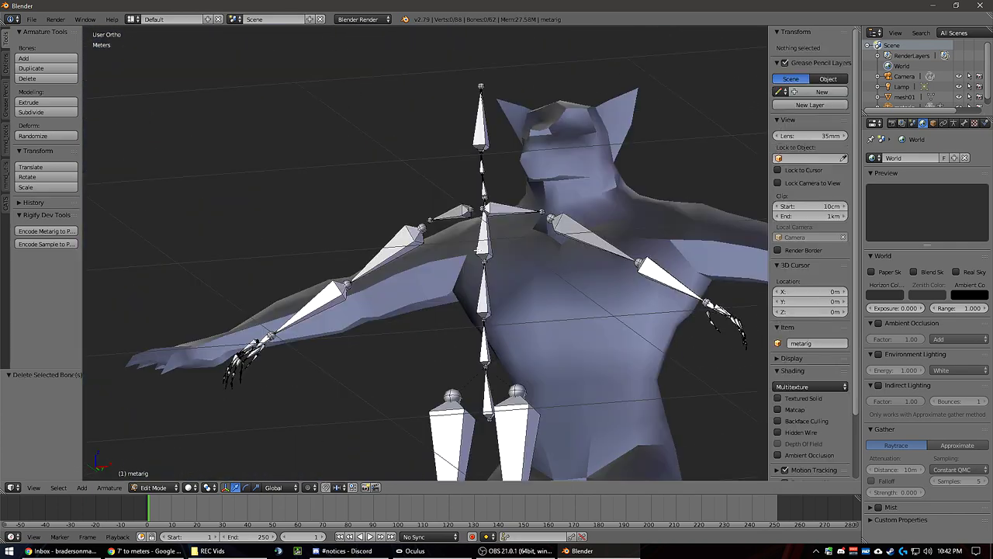
Step: Try to merge both neck bones into their parent with Mix Weights, and undo it
{"action": "middle_click_drag", "start_coordinate": [388, 204], "coordinate": [472, 197]}
{"action": "middle_click_drag", "start_coordinate": [400, 144], "coordinate": [543, 285], "text": "shift"}
{"action": "scroll", "coordinate": [542, 285], "scroll_direction": "up", "scroll_amount": 3}
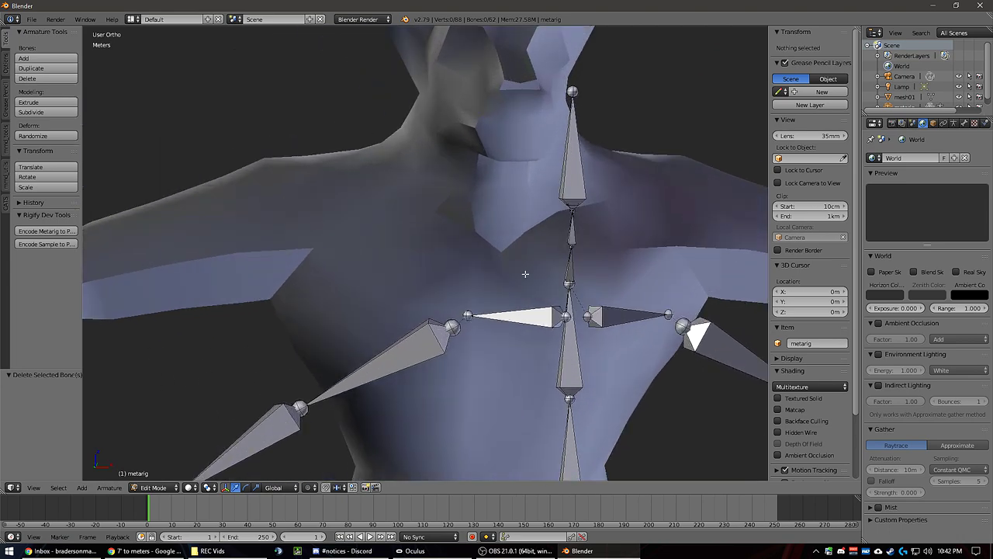
{"action": "scroll", "coordinate": [551, 318], "scroll_direction": "down", "scroll_amount": 8}
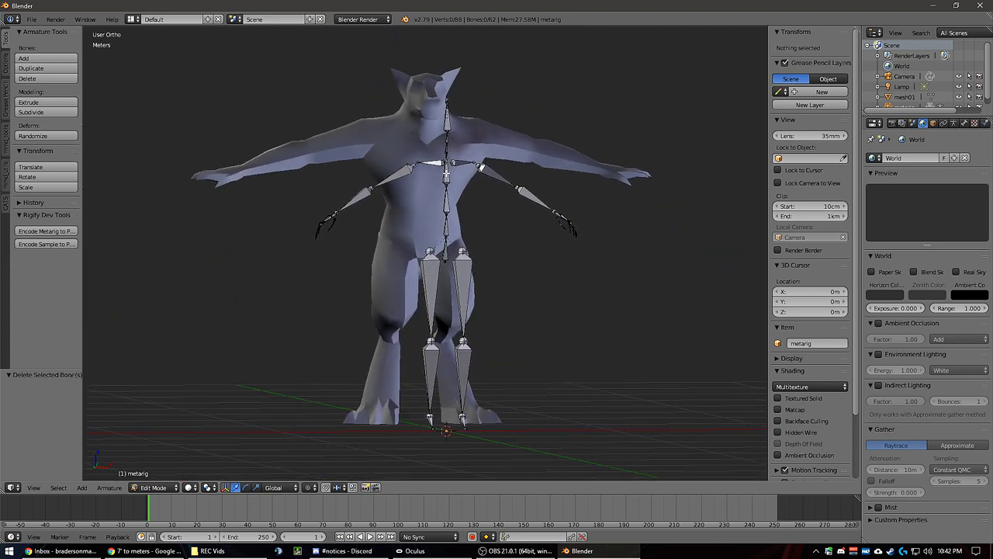
{"action": "scroll", "coordinate": [450, 137], "scroll_direction": "up", "scroll_amount": 5}
{"action": "middle_click_drag", "start_coordinate": [476, 82], "coordinate": [454, 322], "text": "shift"}
{"action": "scroll", "coordinate": [486, 270], "scroll_direction": "up", "scroll_amount": 5}
{"action": "right_click", "coordinate": [497, 216]}
{"action": "right_click", "coordinate": [509, 146], "text": "shift"}
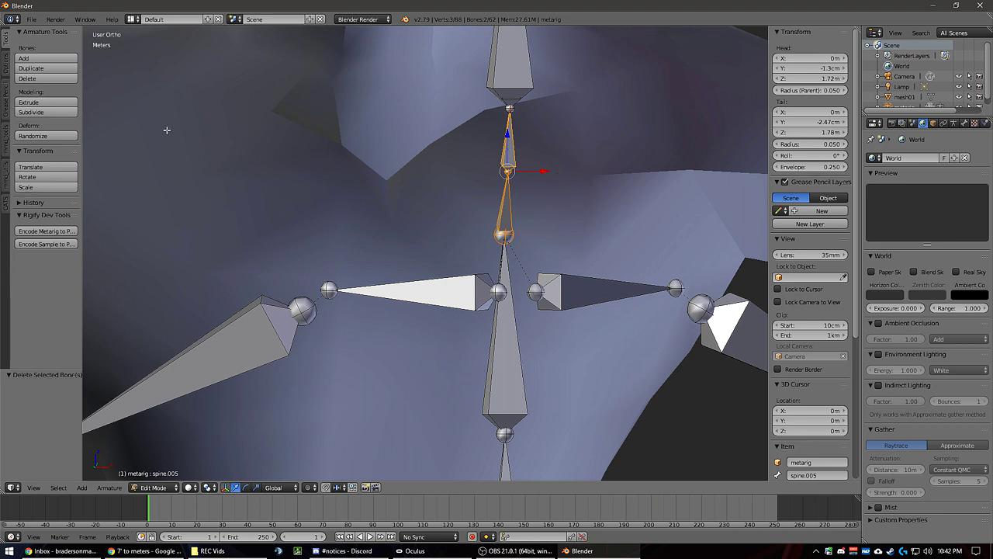
{"action": "left_click", "coordinate": [6, 204]}
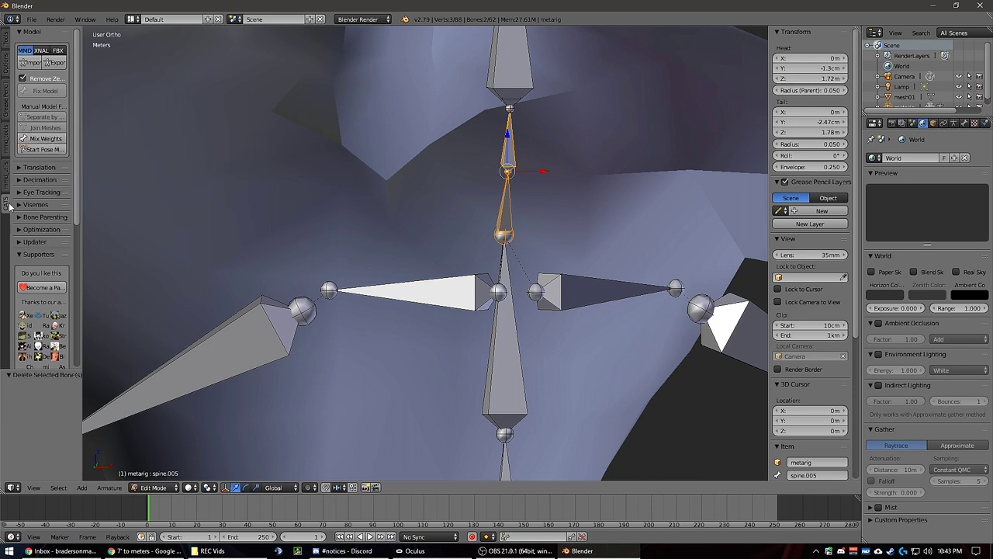
{"action": "left_click", "coordinate": [44, 138]}
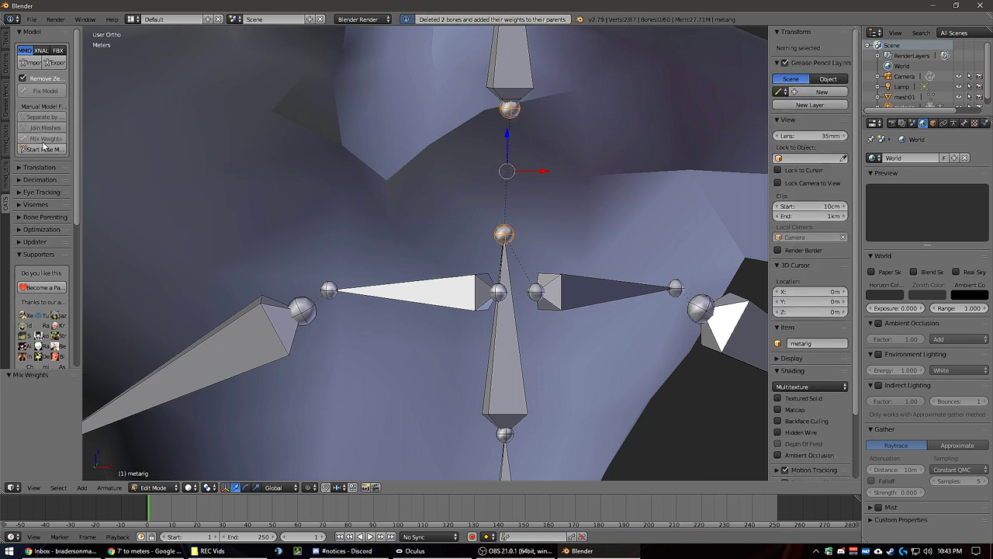
{"action": "key", "text": "ctrl+z"}
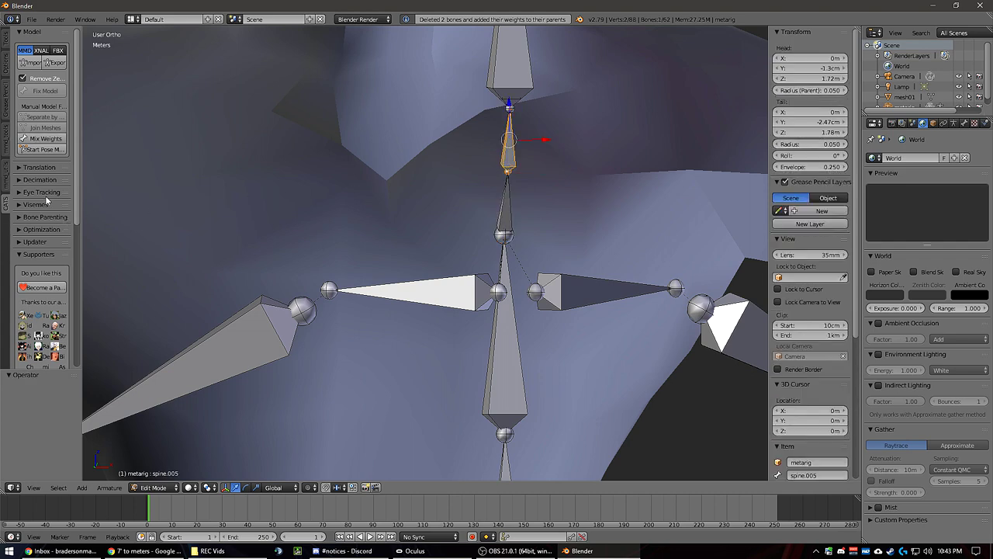
Step: Try to merge the upper neck bone with Mix Weights and bridge the gap to the head with a filled bone, and undo it
{"action": "left_click", "coordinate": [45, 139]}
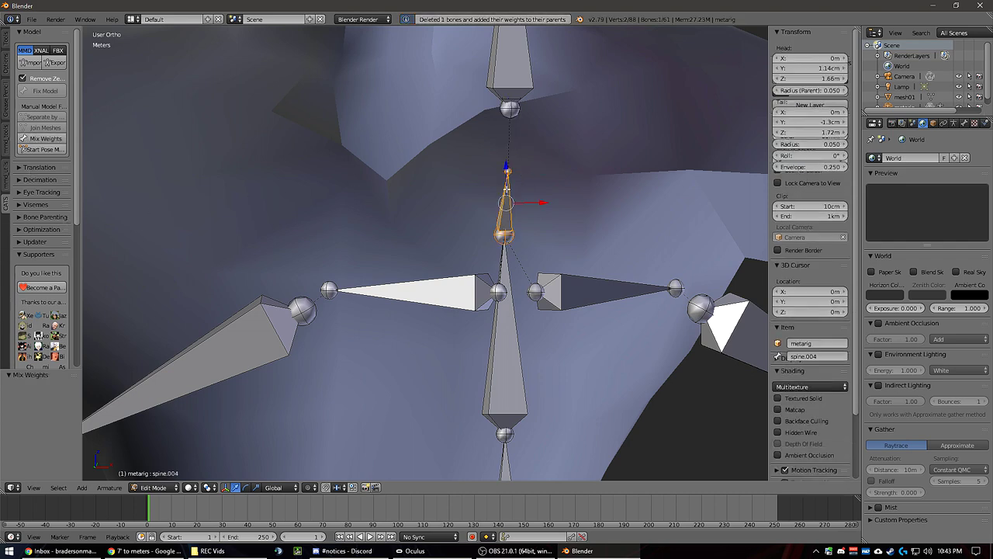
{"action": "right_click", "coordinate": [508, 171]}
{"action": "middle_click_drag", "start_coordinate": [521, 147], "coordinate": [401, 151]}
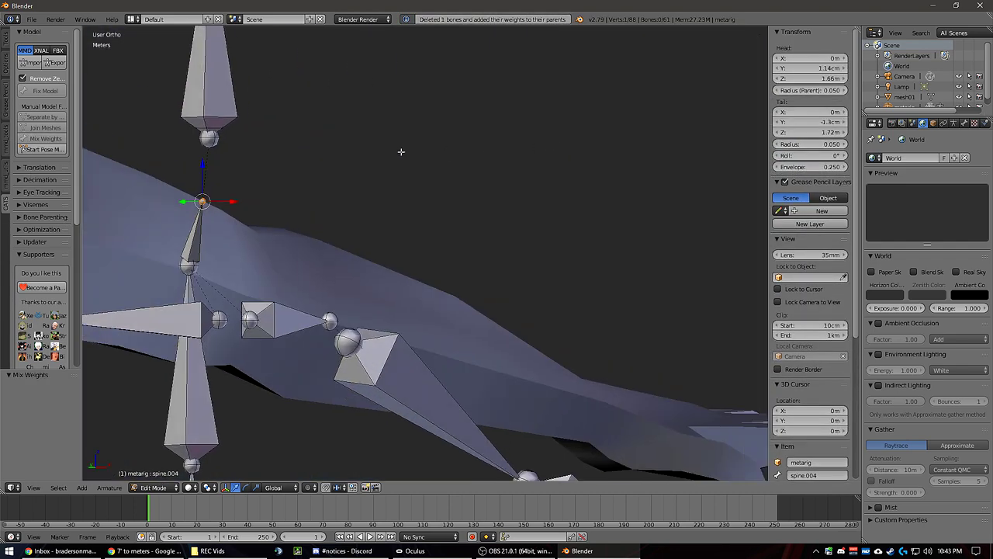
{"action": "right_click", "coordinate": [207, 139], "text": "shift"}
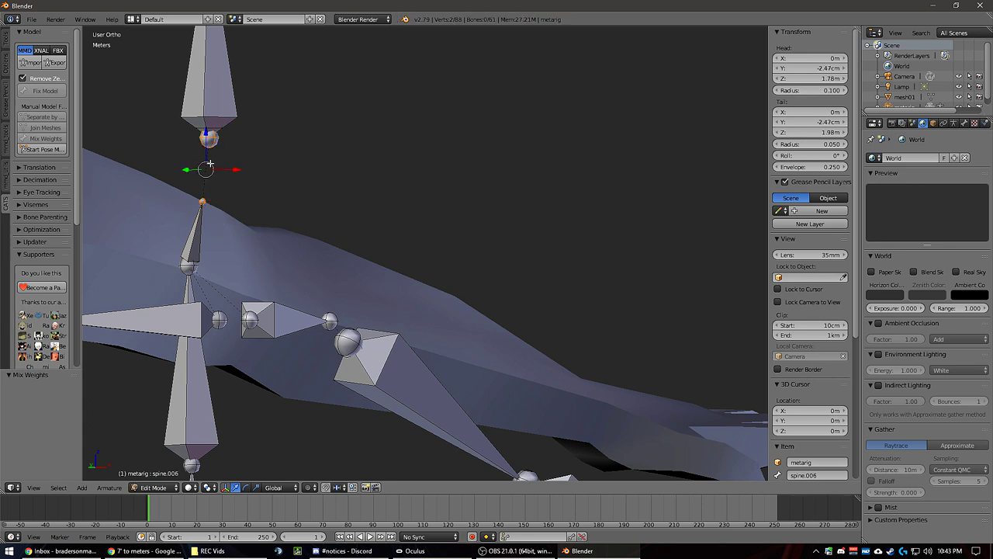
{"action": "key", "text": "f"}
{"action": "key", "text": "ctrl+z"}
{"action": "right_click", "coordinate": [200, 231]}
{"action": "key", "text": "ctrl+z"}
{"action": "key", "text": "ctrl+z"}
{"action": "key", "text": "ctrl+z"}
{"action": "key", "text": "ctrl+z"}
{"action": "key", "text": "ctrl+z"}
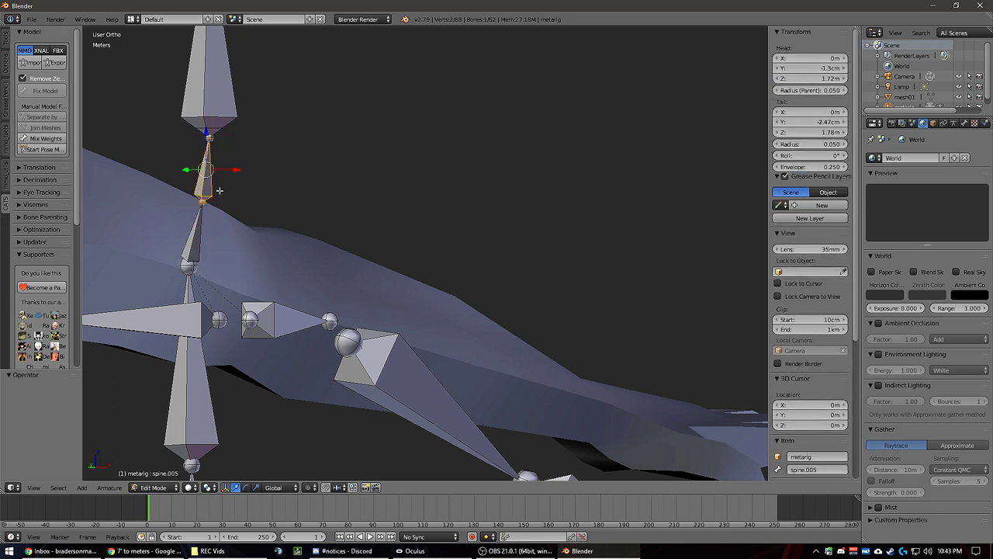
Step: Delete both neck bones and fill between the upper spine joint and the head joint with a single neck bone
{"action": "right_click", "coordinate": [202, 224], "text": "shift"}
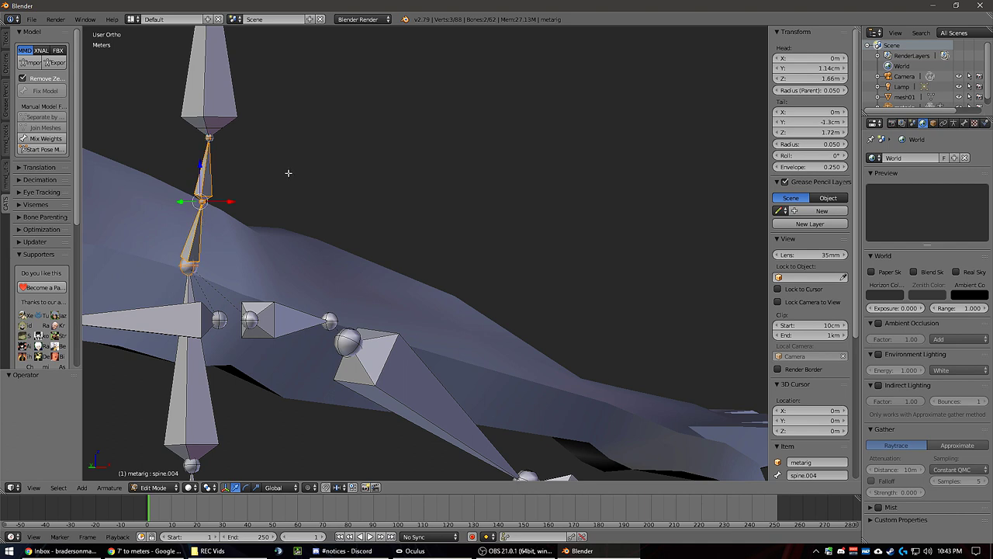
{"action": "middle_click_drag", "start_coordinate": [252, 184], "coordinate": [293, 208]}
{"action": "key", "text": "x"}
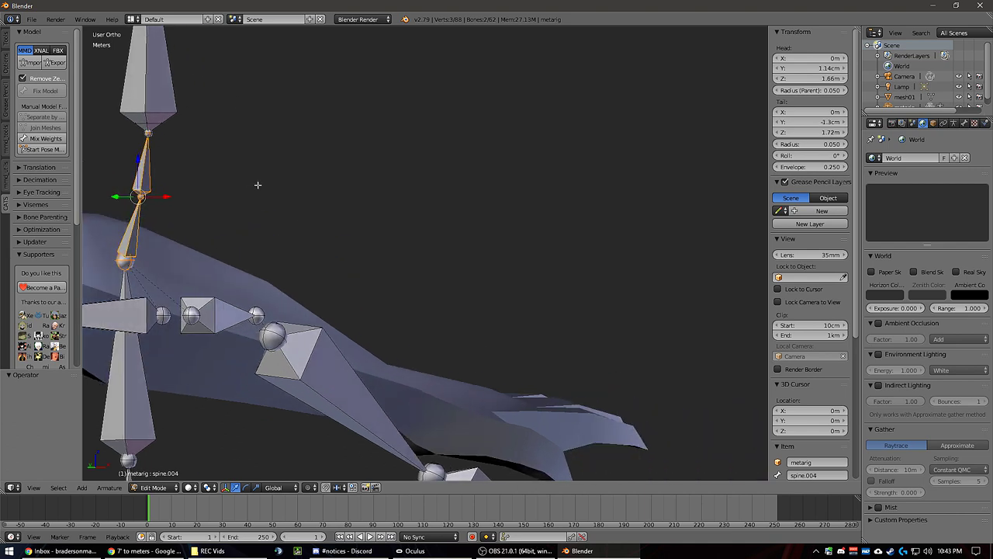
{"action": "left_click", "coordinate": [280, 208]}
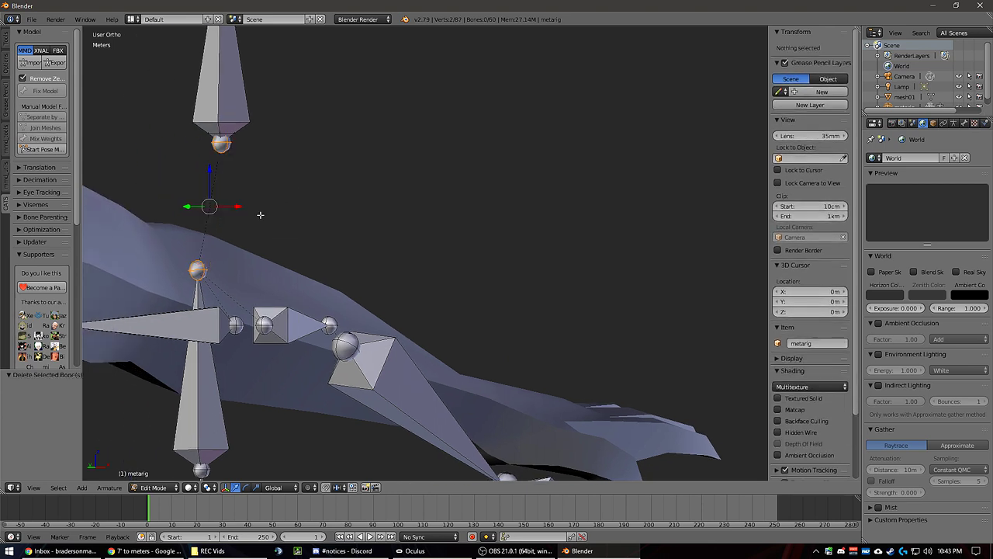
{"action": "key", "text": "f"}
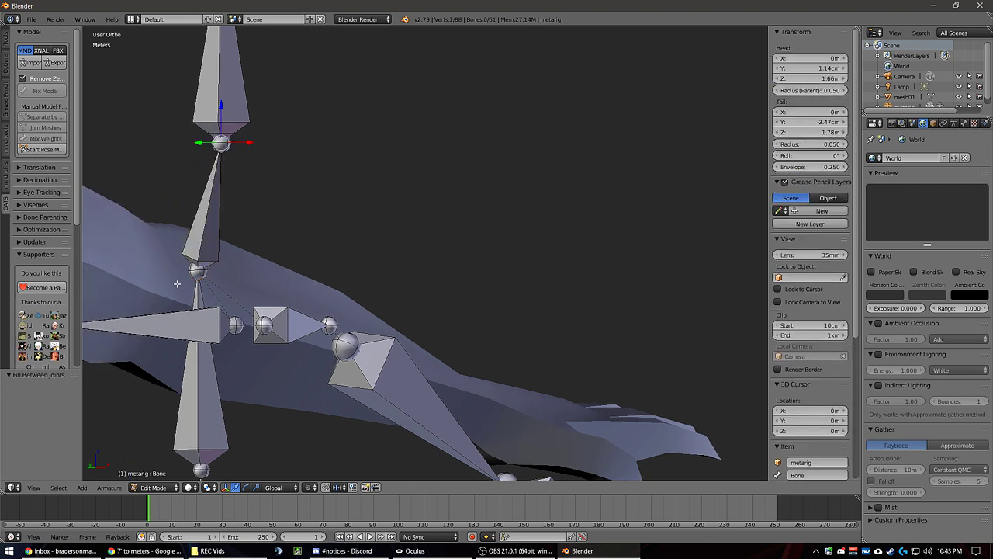
Step: In top view, move the inner joints of both shoulder bones about 7.26 cm along Y, in line with the spine
{"action": "scroll", "coordinate": [235, 203], "scroll_direction": "down", "scroll_amount": 5}
{"action": "middle_click_drag", "start_coordinate": [186, 203], "coordinate": [147, 227]}
{"action": "scroll", "coordinate": [215, 207], "scroll_direction": "down", "scroll_amount": 1}
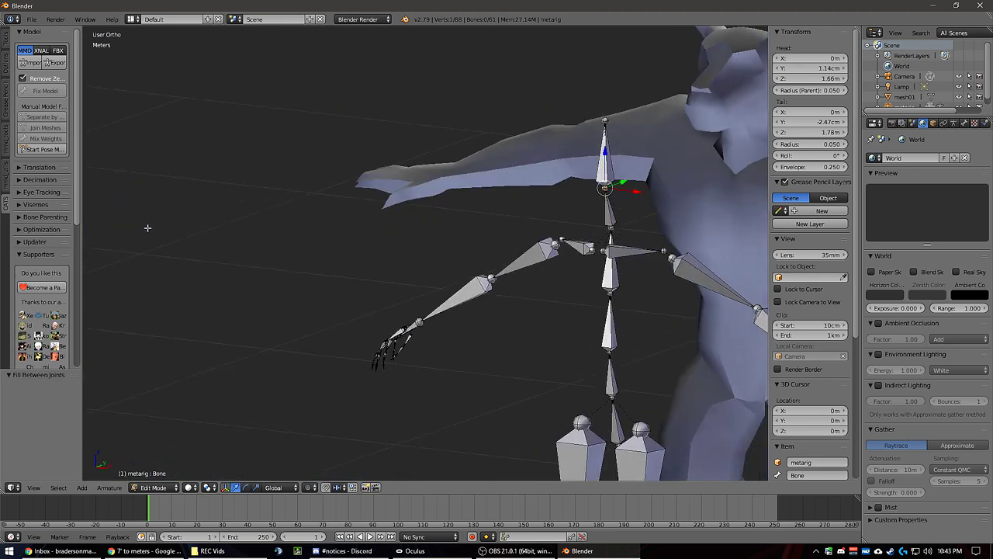
{"action": "key", "text": "KP_7"}
{"action": "middle_click_drag", "start_coordinate": [466, 94], "coordinate": [432, 317], "text": "shift"}
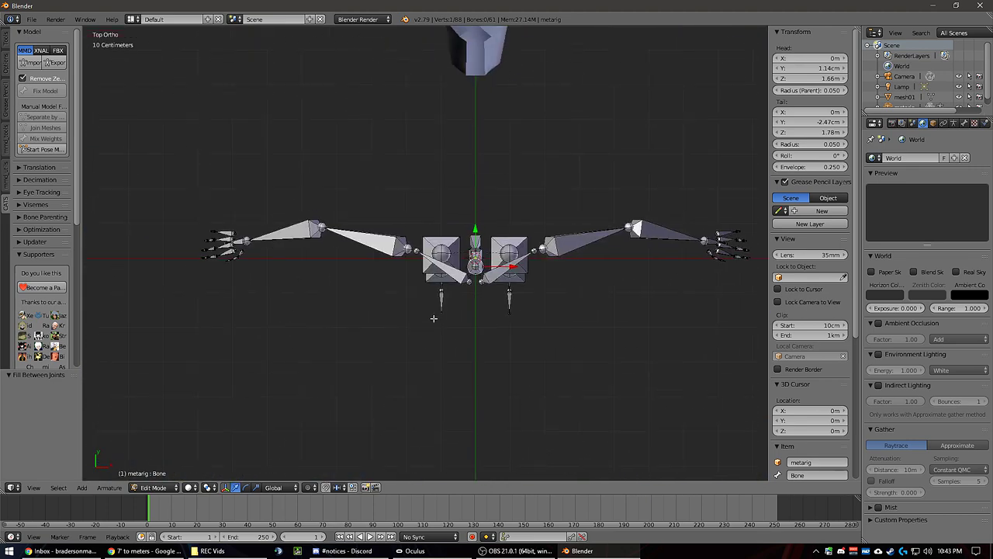
{"action": "scroll", "coordinate": [507, 293], "scroll_direction": "up", "scroll_amount": 4}
{"action": "right_click", "coordinate": [517, 315]}
{"action": "left_click_drag", "start_coordinate": [514, 277], "coordinate": [518, 262]}
{"action": "key", "text": "ctrl+z"}
{"action": "right_click", "coordinate": [544, 314], "text": "shift"}
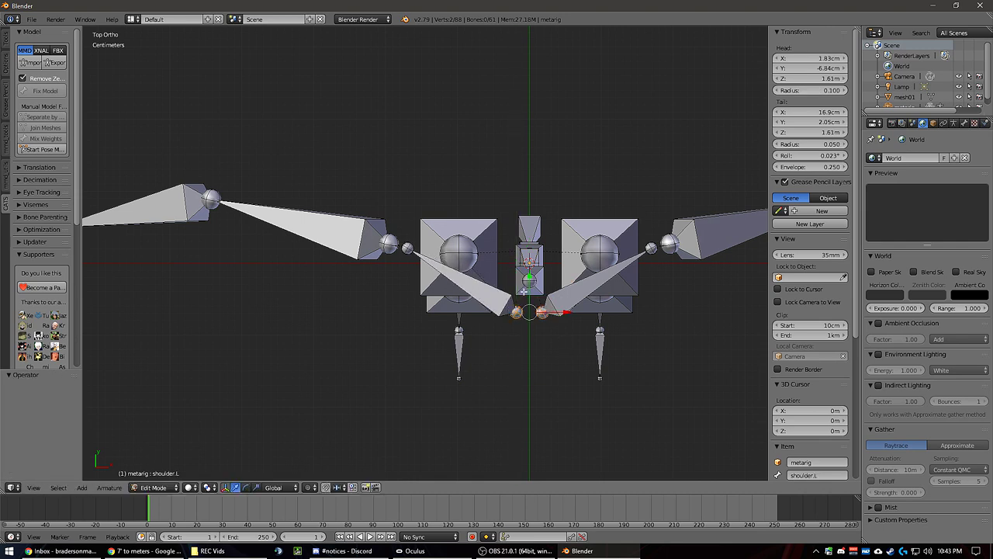
{"action": "left_click_drag", "start_coordinate": [529, 278], "coordinate": [535, 225]}
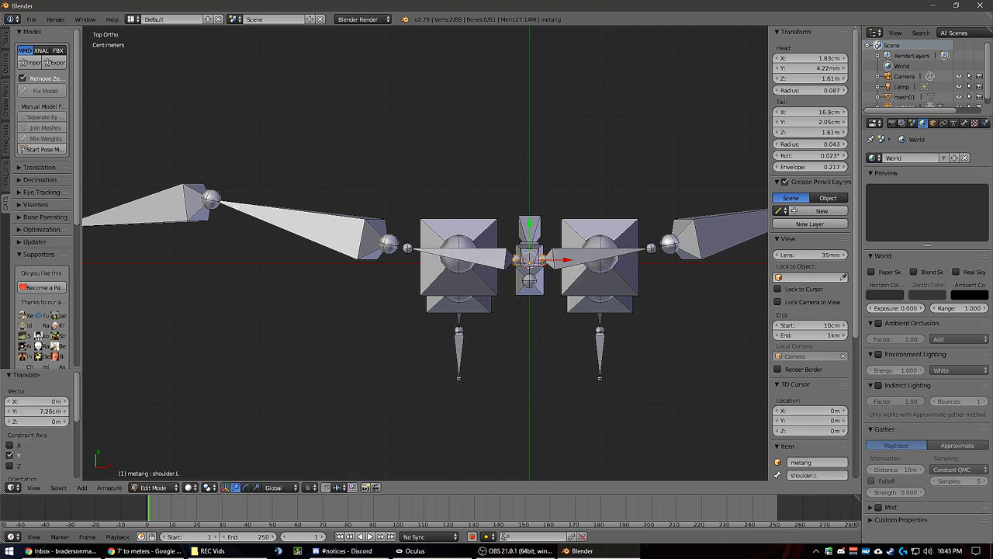
Step: Select both elbow joints and move them about -6.44 cm along Y to straighten the arms
{"action": "right_click", "coordinate": [211, 198]}
{"action": "scroll", "coordinate": [634, 231], "scroll_direction": "down", "scroll_amount": 5}
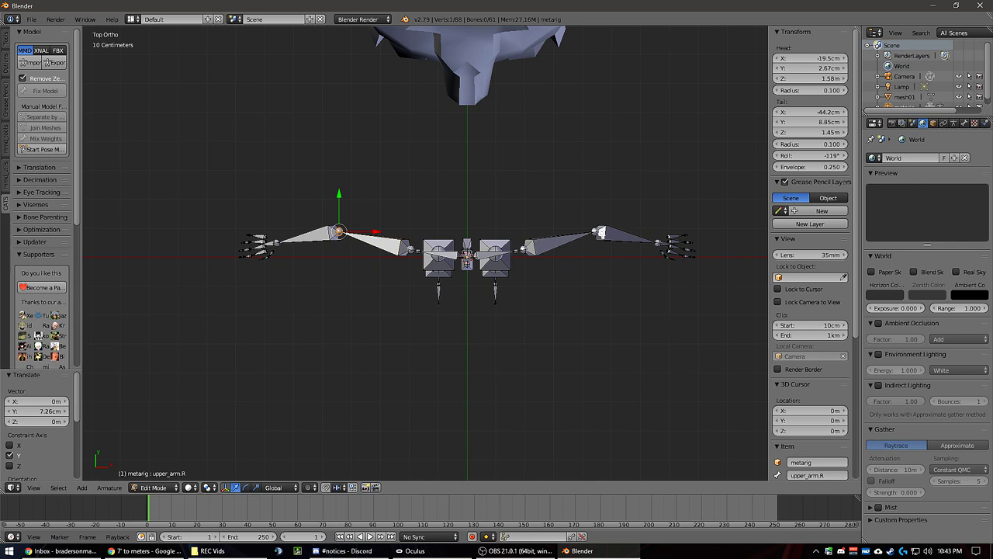
{"action": "right_click", "coordinate": [594, 231], "text": "shift"}
{"action": "left_click_drag", "start_coordinate": [467, 196], "coordinate": [470, 216]}
Step: Circle-select all bones of both hands including the wrist joints, and move them about -3.13 cm along Y in line with the arms
{"action": "middle_click_drag", "start_coordinate": [311, 237], "coordinate": [439, 223], "text": "shift"}
{"action": "scroll", "coordinate": [439, 223], "scroll_direction": "up", "scroll_amount": 4}
{"action": "right_click", "coordinate": [378, 194]}
{"action": "key", "text": "c"}
{"action": "mouse_move", "coordinate": [349, 172]}
{"action": "left_mouse_down"}
{"action": "mouse_move", "coordinate": [327, 187]}
{"action": "mouse_move", "coordinate": [349, 232]}
{"action": "left_mouse_up"}
{"action": "right_click", "coordinate": [338, 208]}
{"action": "scroll", "coordinate": [388, 215], "scroll_direction": "down", "scroll_amount": 3}
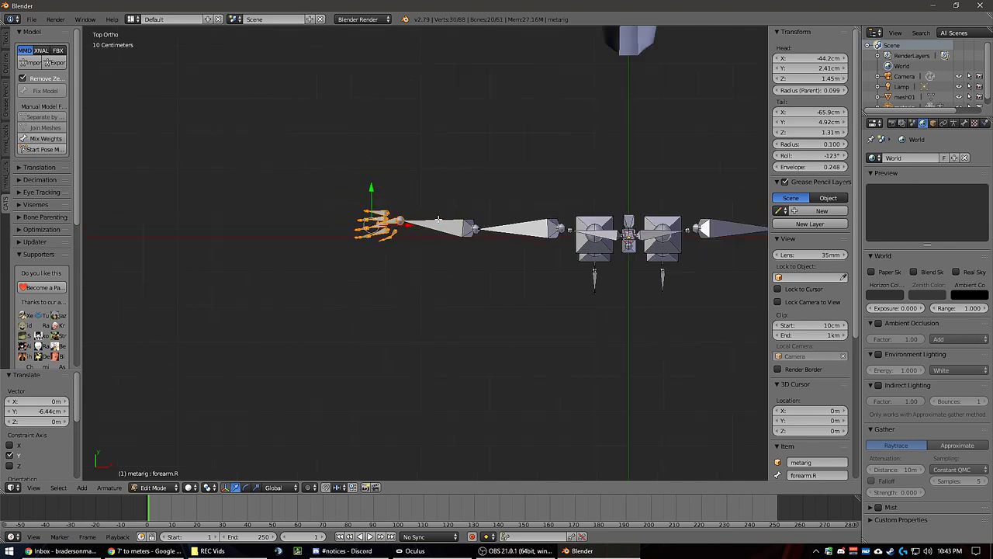
{"action": "middle_click_drag", "start_coordinate": [400, 220], "coordinate": [165, 190], "text": "shift"}
{"action": "key", "text": "c"}
{"action": "left_click_drag", "start_coordinate": [651, 188], "coordinate": [658, 201]}
{"action": "right_click", "coordinate": [647, 205]}
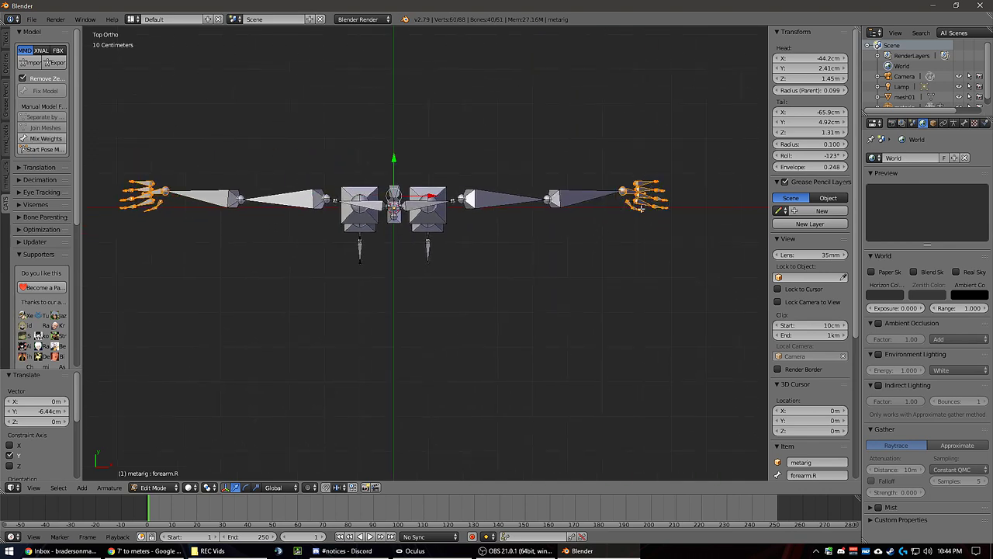
{"action": "key", "text": "g"}
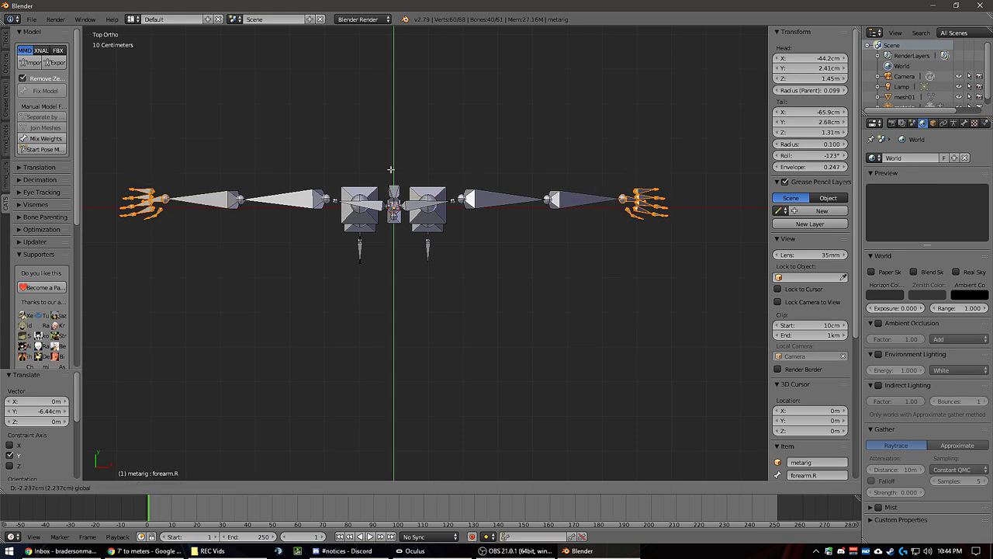
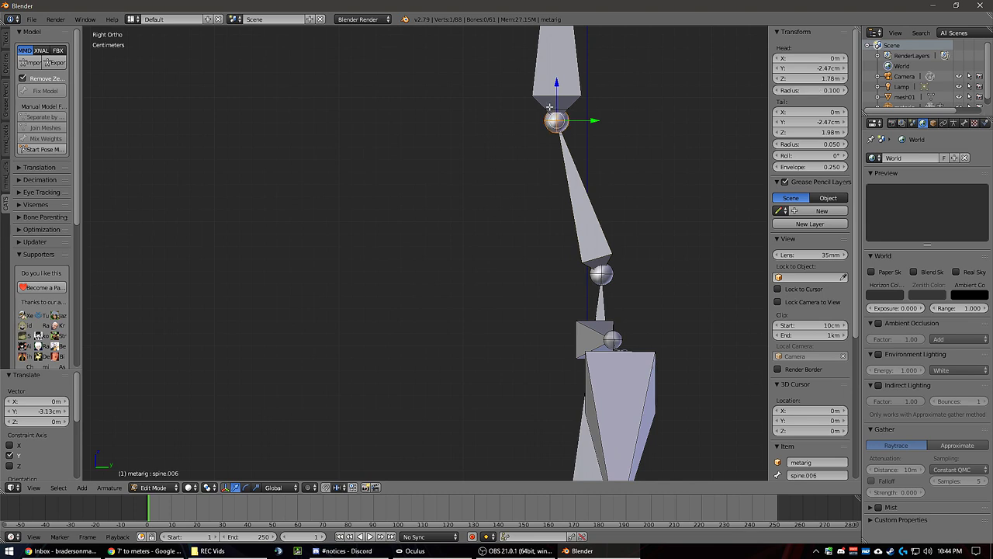
{"action": "middle_click_drag", "start_coordinate": [606, 98], "coordinate": [576, 156], "text": "shift"}
{"action": "right_click", "coordinate": [503, 122]}
{"action": "key", "text": "g"}
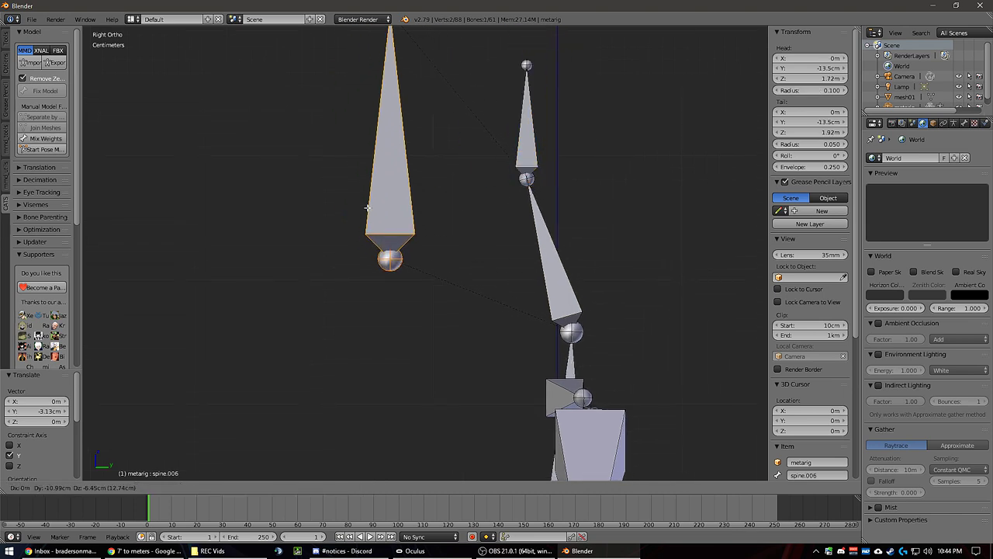
{"action": "key", "text": "Escape"}
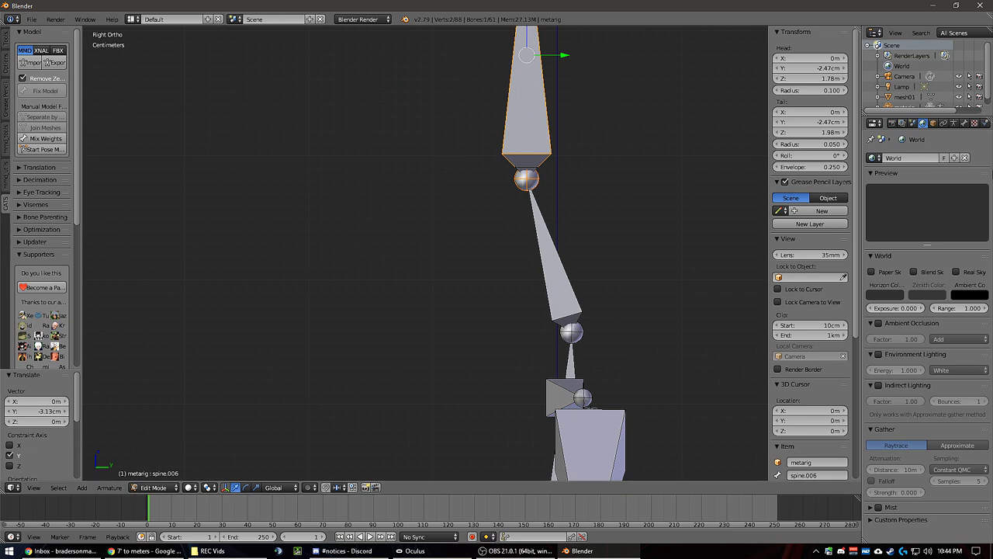
Step: Show the bone properties, then pull the large head bone spine.006 off the overlapping face bone and delete it
{"action": "left_click", "coordinate": [964, 122]}
{"action": "right_click", "coordinate": [533, 164]}
{"action": "key", "text": "g"}
{"action": "key", "text": "Escape"}
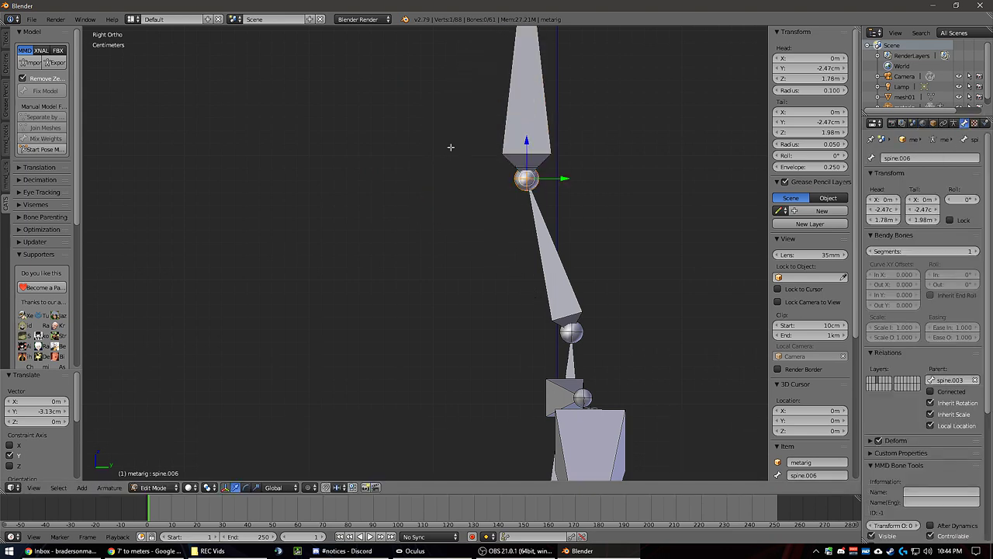
{"action": "key", "text": "g"}
{"action": "left_click", "coordinate": [413, 143]}
{"action": "right_click", "coordinate": [528, 149]}
{"action": "right_click", "coordinate": [431, 134]}
{"action": "key", "text": "x"}
{"action": "left_click", "coordinate": [434, 135]}
{"action": "middle_click_drag", "start_coordinate": [439, 138], "coordinate": [494, 149]}
{"action": "scroll", "coordinate": [495, 149], "scroll_direction": "down", "scroll_amount": 7}
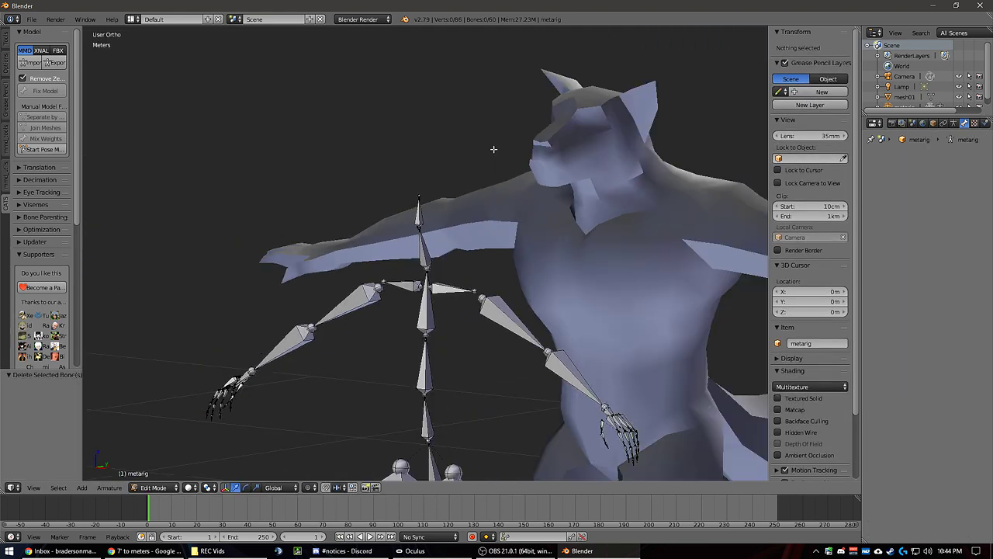
Step: Try moving the face bone off the neck and connecting it to its parent spine.003, and undo it
{"action": "right_click", "coordinate": [421, 226]}
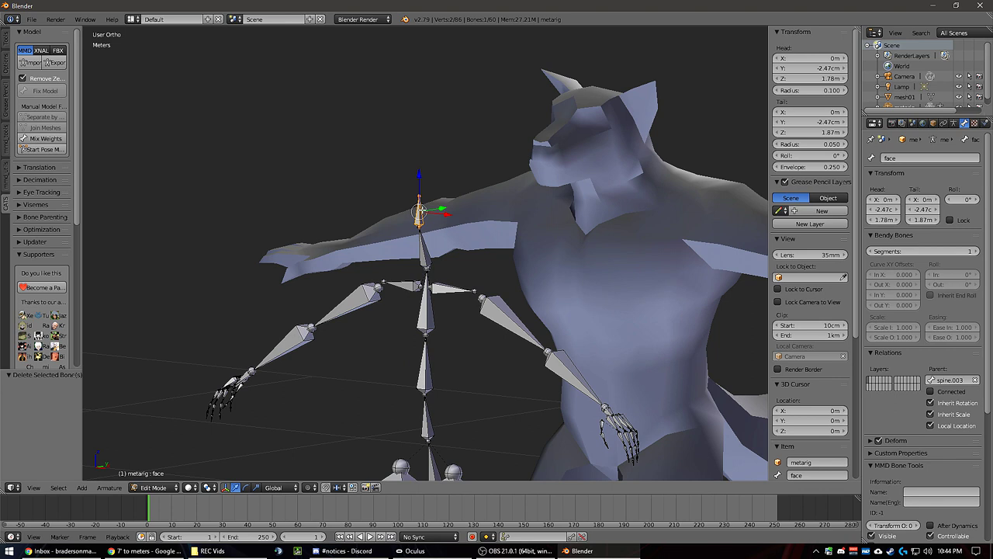
{"action": "key", "text": "KP_3"}
{"action": "scroll", "coordinate": [485, 186], "scroll_direction": "up", "scroll_amount": 2}
{"action": "scroll", "coordinate": [485, 187], "scroll_direction": "up", "scroll_amount": 3}
{"action": "middle_click_drag", "start_coordinate": [514, 183], "coordinate": [444, 207], "text": "shift"}
{"action": "left_click_drag", "start_coordinate": [462, 189], "coordinate": [471, 187]}
{"action": "right_click", "coordinate": [471, 187]}
{"action": "right_click", "coordinate": [432, 264]}
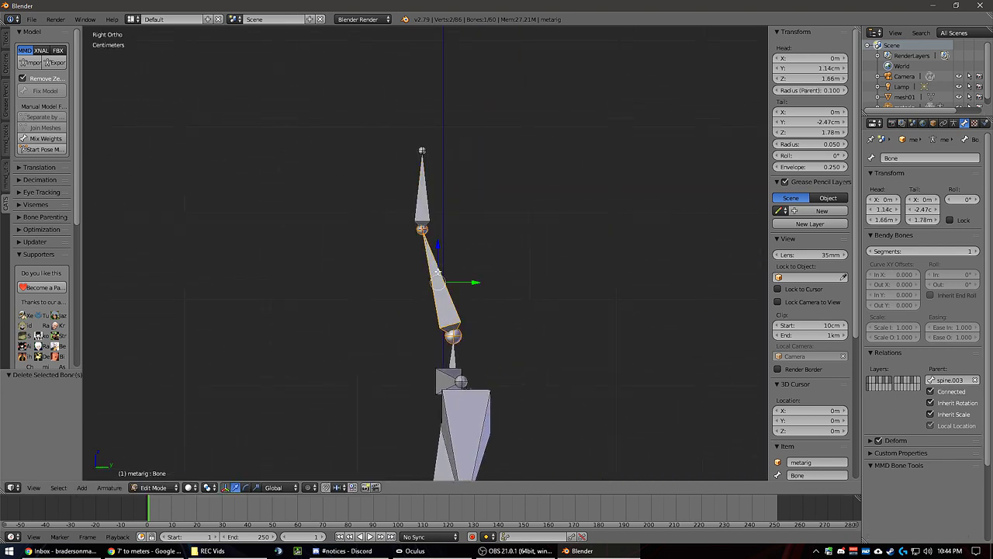
{"action": "right_click", "coordinate": [419, 202]}
{"action": "right_click", "coordinate": [429, 242]}
{"action": "right_click", "coordinate": [428, 207]}
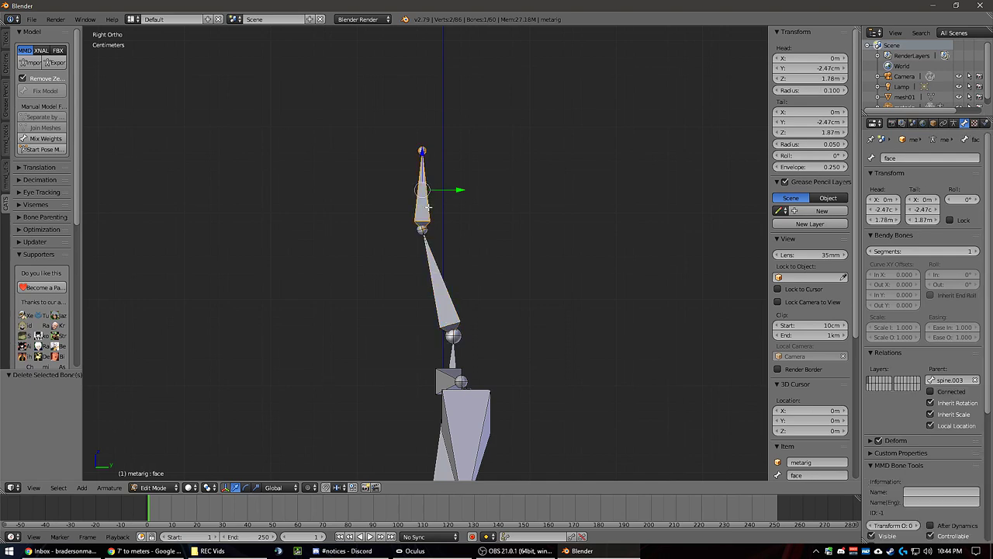
{"action": "key", "text": "g"}
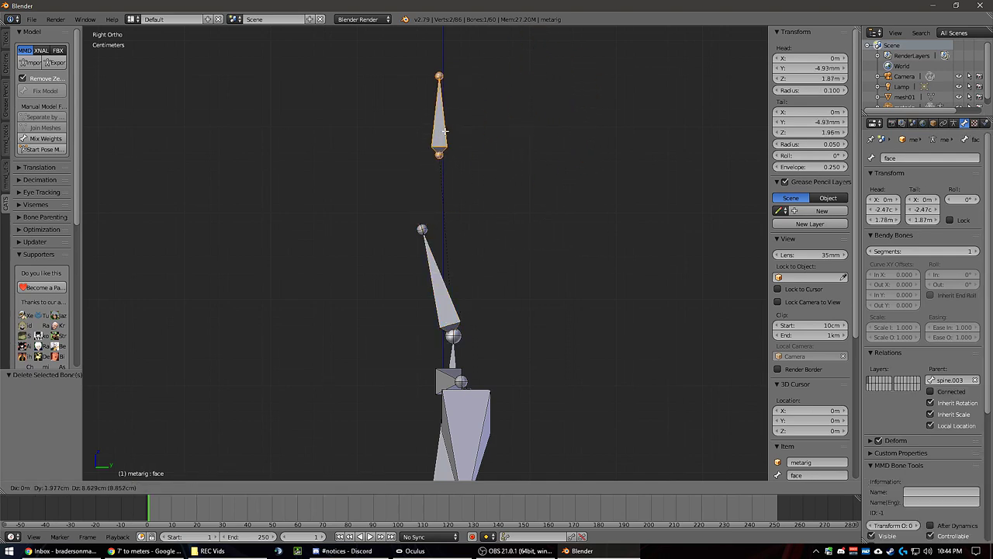
{"action": "right_click", "coordinate": [369, 111]}
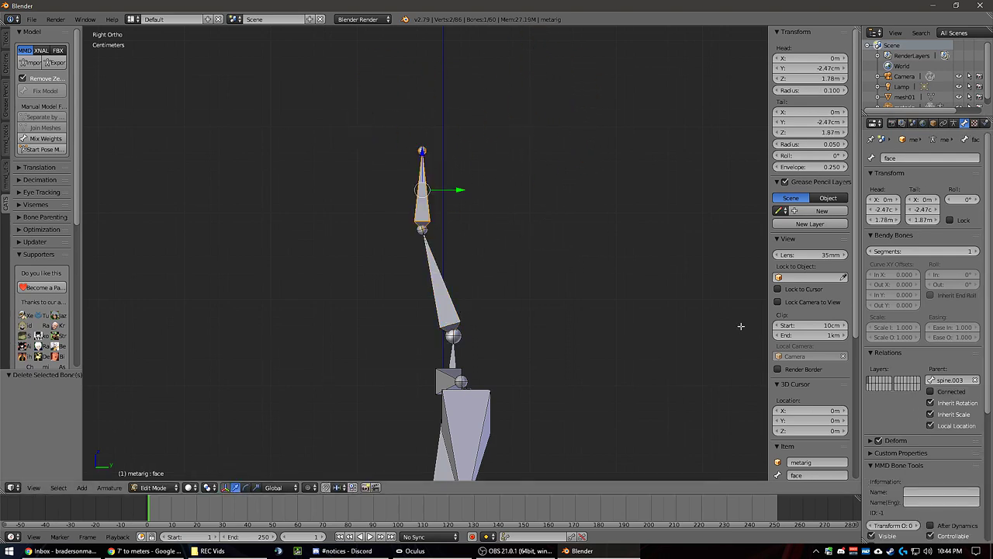
{"action": "left_click", "coordinate": [931, 392]}
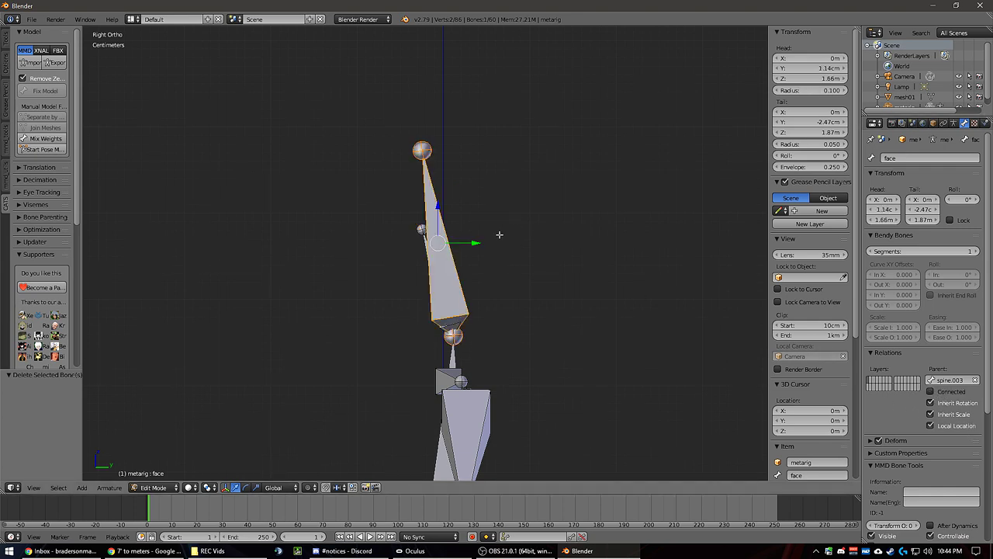
{"action": "key", "text": "ctrl+z"}
Step: Set the face bone's parent to the new neck bone named Bone, enable Connected, and shift it along Y above the neck's base
{"action": "right_click", "coordinate": [440, 276]}
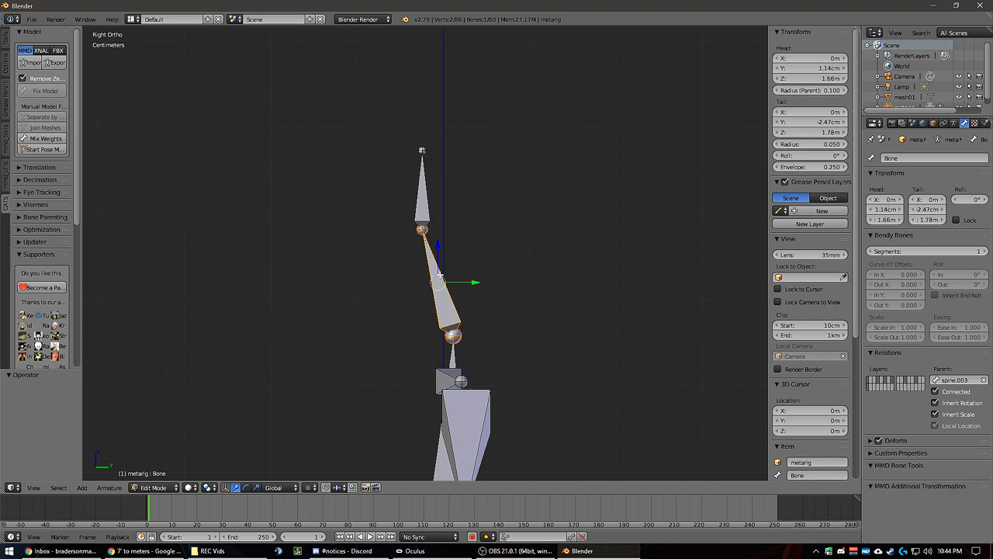
{"action": "right_click", "coordinate": [439, 193]}
{"action": "left_click", "coordinate": [931, 380]}
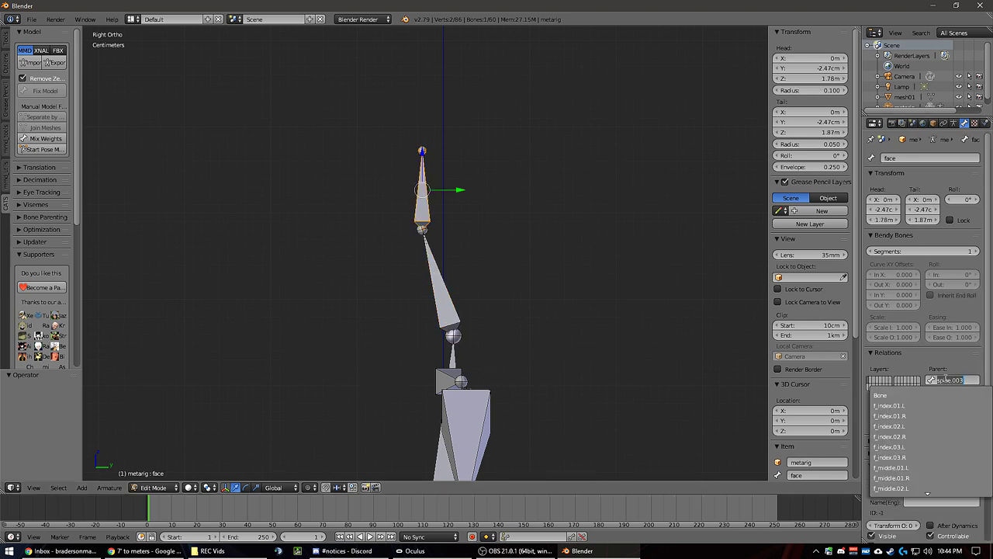
{"action": "left_click", "coordinate": [889, 394]}
{"action": "left_click", "coordinate": [930, 391]}
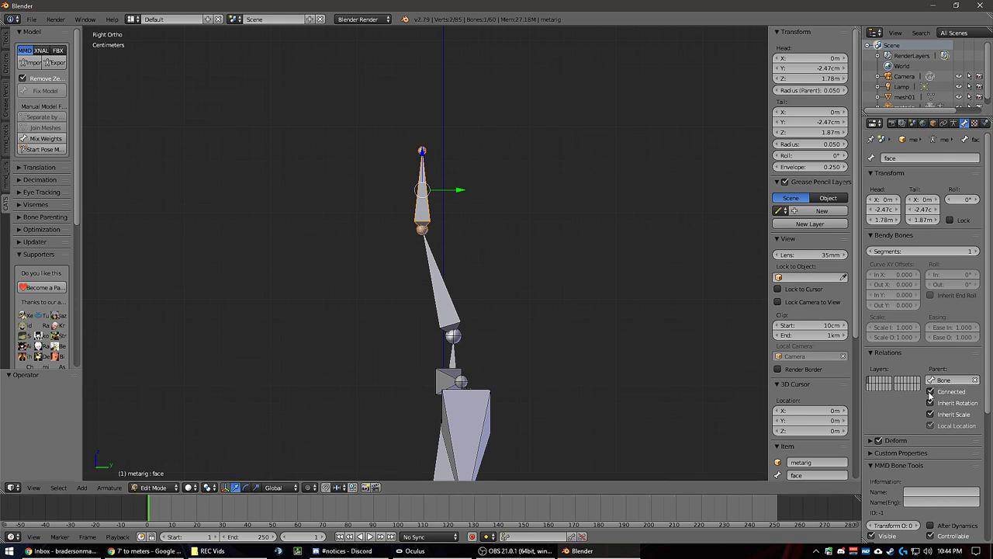
{"action": "left_click_drag", "start_coordinate": [458, 190], "coordinate": [485, 192]}
Step: Select the pair of inner shoulder joints and shift them slightly along Y
{"action": "middle_click_drag", "start_coordinate": [486, 193], "coordinate": [438, 309]}
{"action": "right_click", "coordinate": [438, 314]}
{"action": "scroll", "coordinate": [384, 302], "scroll_direction": "up", "scroll_amount": 5}
{"action": "right_click", "coordinate": [377, 294], "text": "shift"}
{"action": "middle_click_drag", "start_coordinate": [506, 283], "coordinate": [440, 297]}
{"action": "left_click_drag", "start_coordinate": [478, 267], "coordinate": [487, 264]}
{"action": "mouse_move", "coordinate": [485, 264]}
{"action": "middle_mouse_down"}
{"action": "mouse_move", "coordinate": [517, 271]}
{"action": "mouse_move", "coordinate": [494, 327]}
{"action": "mouse_move", "coordinate": [506, 269]}
{"action": "mouse_move", "coordinate": [494, 270]}
{"action": "middle_mouse_up"}
Step: Delete the two spine bones between the chest bone and the lowest spine bone, and fill the gap with a single bone
{"action": "middle_click_drag", "start_coordinate": [441, 355], "coordinate": [476, 302], "text": "shift"}
{"action": "middle_click_drag", "start_coordinate": [477, 303], "coordinate": [567, 268]}
{"action": "middle_click_drag", "start_coordinate": [413, 309], "coordinate": [457, 267], "text": "shift"}
{"action": "right_click", "coordinate": [457, 267]}
{"action": "right_click", "coordinate": [455, 193], "text": "shift"}
{"action": "key", "text": "x"}
{"action": "left_click", "coordinate": [438, 205]}
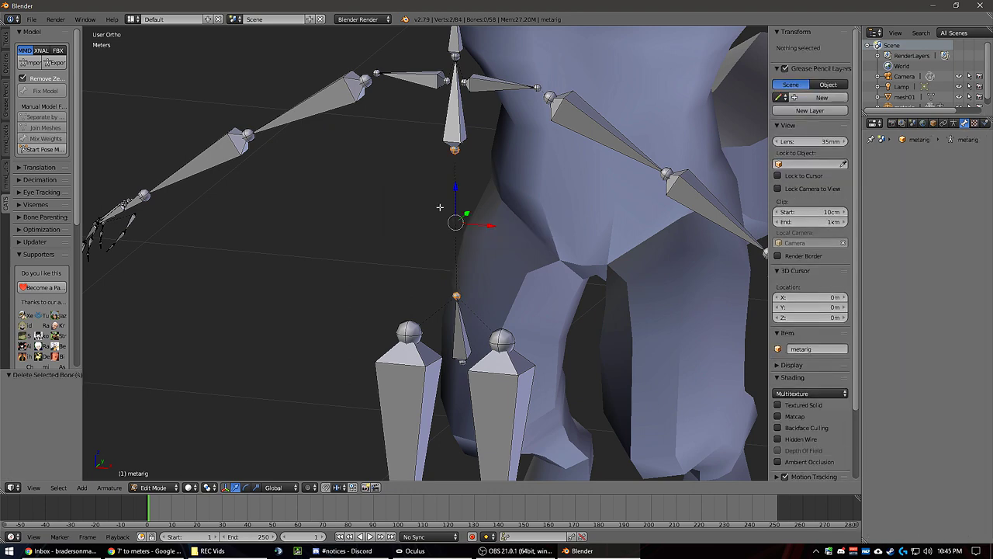
{"action": "right_click", "coordinate": [454, 152], "text": "shift"}
{"action": "key", "text": "f"}
{"action": "middle_click_drag", "start_coordinate": [459, 211], "coordinate": [487, 213]}
{"action": "middle_click_drag", "start_coordinate": [363, 254], "coordinate": [413, 246]}
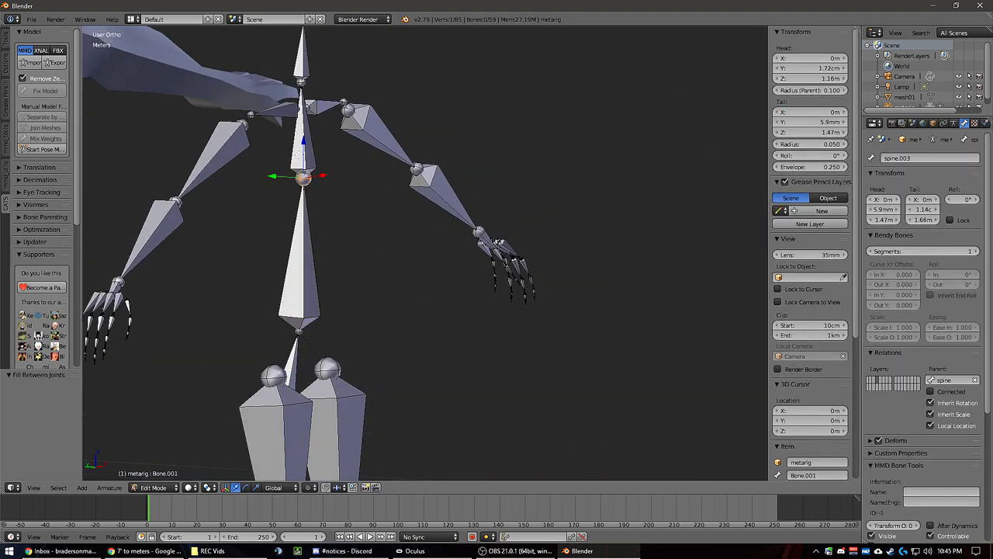
Step: In right view, move the lower joint of the lowest spine bone about -3.87 cm along Y
{"action": "middle_click_drag", "start_coordinate": [281, 280], "coordinate": [283, 292]}
{"action": "right_click", "coordinate": [349, 354]}
{"action": "key", "text": "KP_3"}
{"action": "middle_click_drag", "start_coordinate": [620, 338], "coordinate": [464, 237], "text": "shift"}
{"action": "scroll", "coordinate": [463, 237], "scroll_direction": "up", "scroll_amount": 7}
{"action": "right_click", "coordinate": [393, 210]}
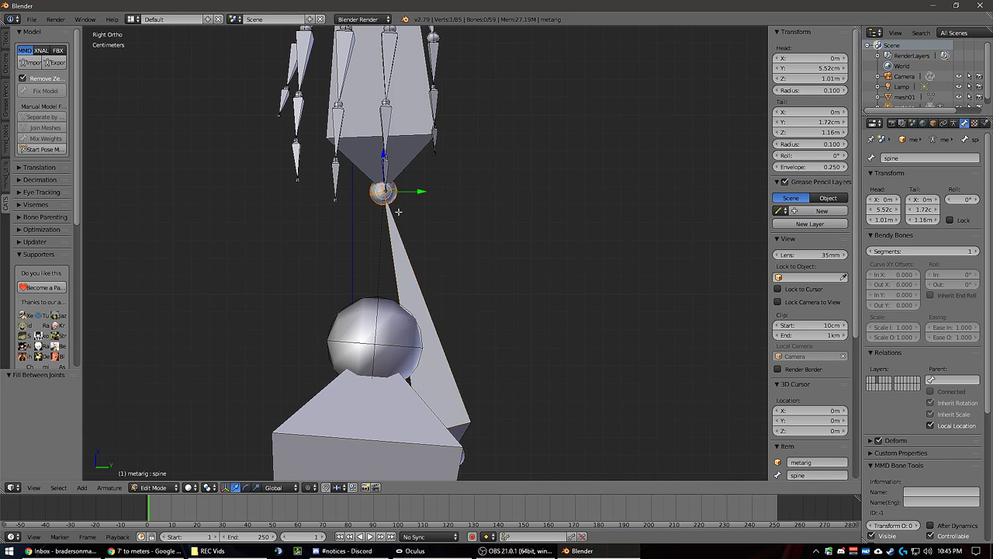
{"action": "right_click", "coordinate": [461, 457]}
{"action": "key", "text": "g"}
{"action": "key", "text": "y"}
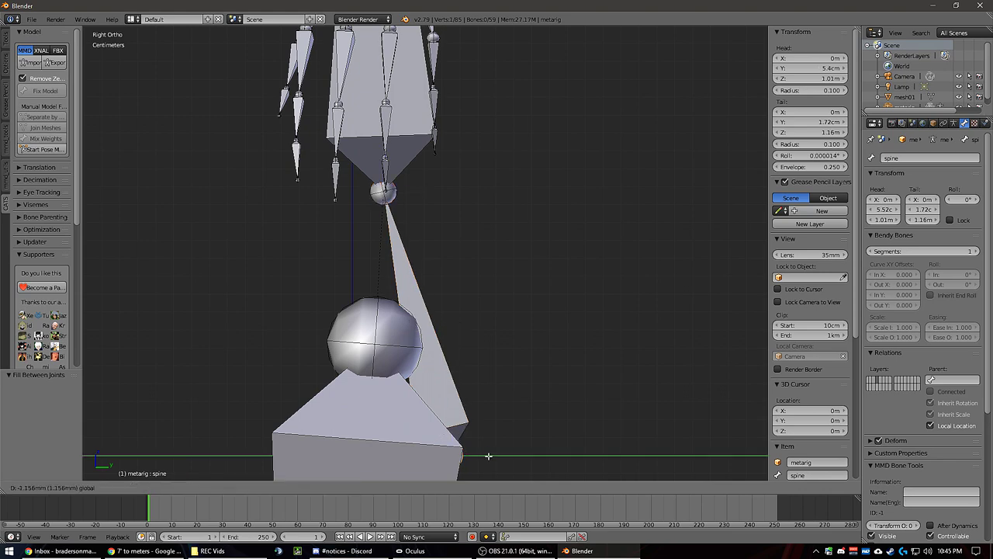
{"action": "left_click", "coordinate": [421, 462]}
Step: Move the lower joints of both thigh bones 3.34 cm along Y to straighten the legs
{"action": "middle_click_drag", "start_coordinate": [225, 310], "coordinate": [395, 311]}
{"action": "scroll", "coordinate": [395, 310], "scroll_direction": "down", "scroll_amount": 8}
{"action": "middle_click_drag", "start_coordinate": [562, 260], "coordinate": [401, 303]}
{"action": "scroll", "coordinate": [401, 302], "scroll_direction": "down", "scroll_amount": 4}
{"action": "right_click", "coordinate": [416, 333]}
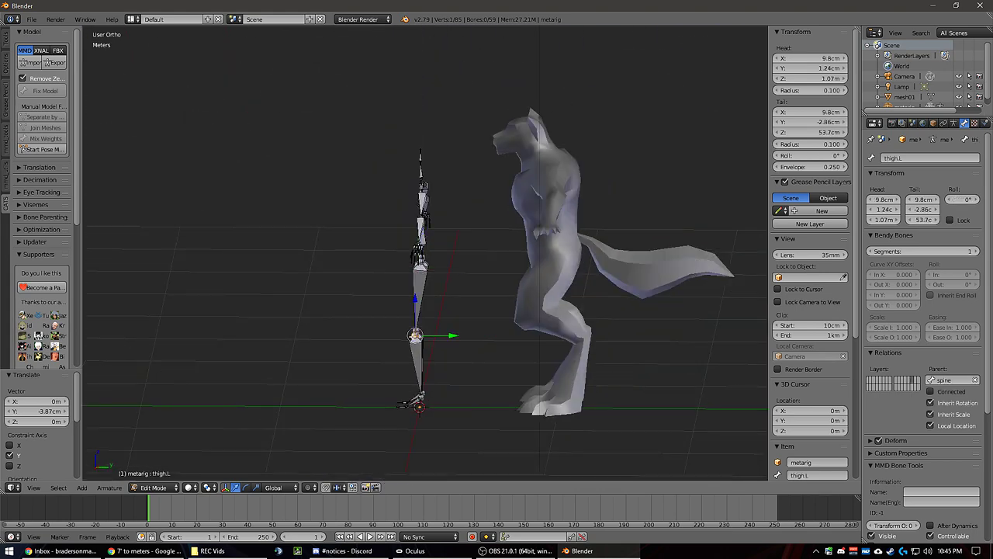
{"action": "key", "text": "g"}
{"action": "key", "text": "y"}
{"action": "left_click", "coordinate": [458, 335]}
{"action": "middle_click_drag", "start_coordinate": [458, 335], "coordinate": [577, 295]}
Step: Save the scene as "Werewolf Rigged" in the Low-poly werewolf folder
{"action": "key", "text": "ctrl+s"}
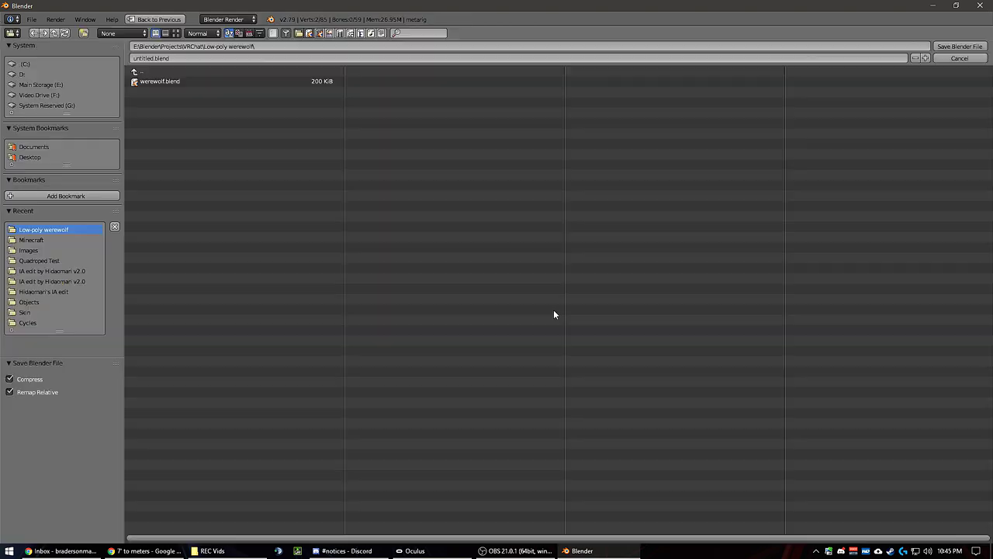
{"action": "left_click", "coordinate": [152, 58]}
{"action": "type", "text": "w"}
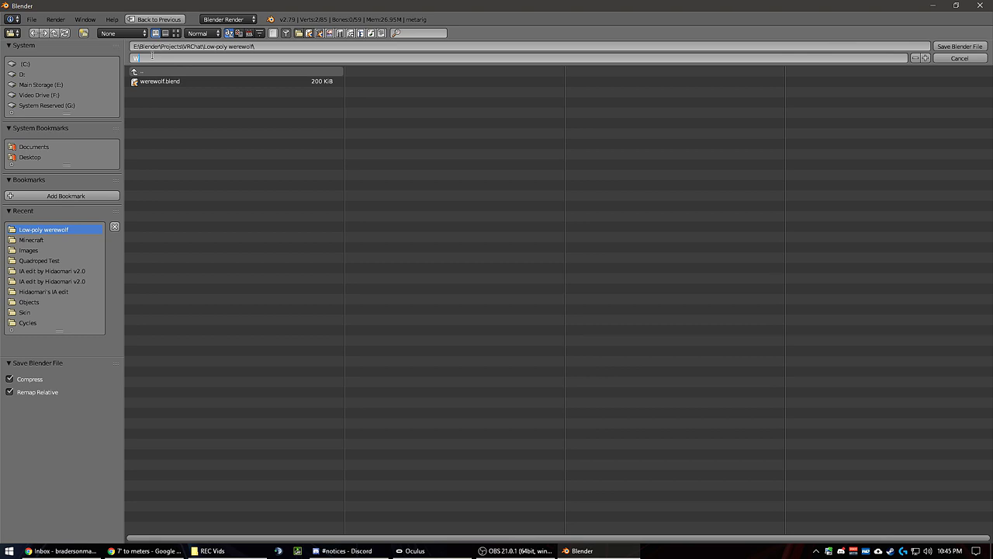
{"action": "type", "text": "erewolf Rigged"}
{"action": "key", "text": "Return"}
{"action": "left_click", "coordinate": [956, 48]}
{"action": "left_click", "coordinate": [959, 47]}
Step: Try the bone axes display on the metarig, turn it back off, and enable X-Ray for the armature
{"action": "mouse_move", "coordinate": [484, 255]}
{"action": "middle_mouse_down"}
{"action": "mouse_move", "coordinate": [329, 238]}
{"action": "mouse_move", "coordinate": [520, 284]}
{"action": "mouse_move", "coordinate": [353, 303]}
{"action": "mouse_move", "coordinate": [390, 272]}
{"action": "mouse_move", "coordinate": [488, 253]}
{"action": "middle_mouse_up"}
{"action": "middle_click_drag", "start_coordinate": [556, 199], "coordinate": [329, 230]}
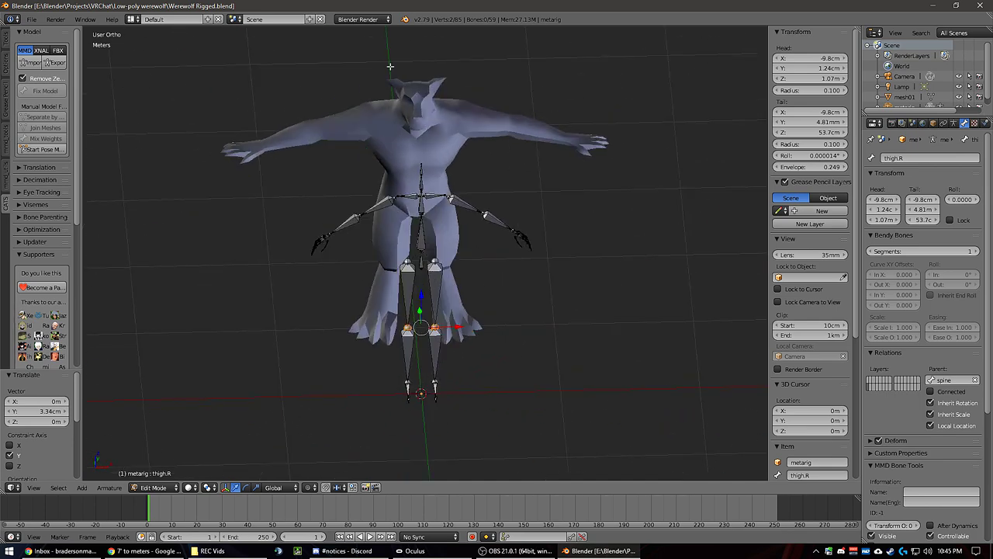
{"action": "middle_click_drag", "start_coordinate": [444, 297], "coordinate": [520, 239]}
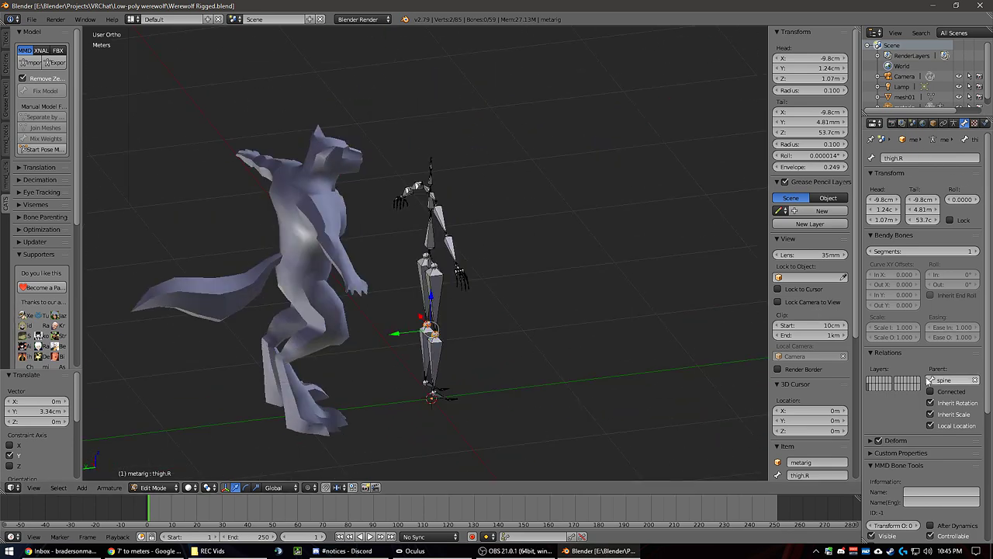
{"action": "left_click", "coordinate": [943, 123]}
{"action": "left_click", "coordinate": [953, 123]}
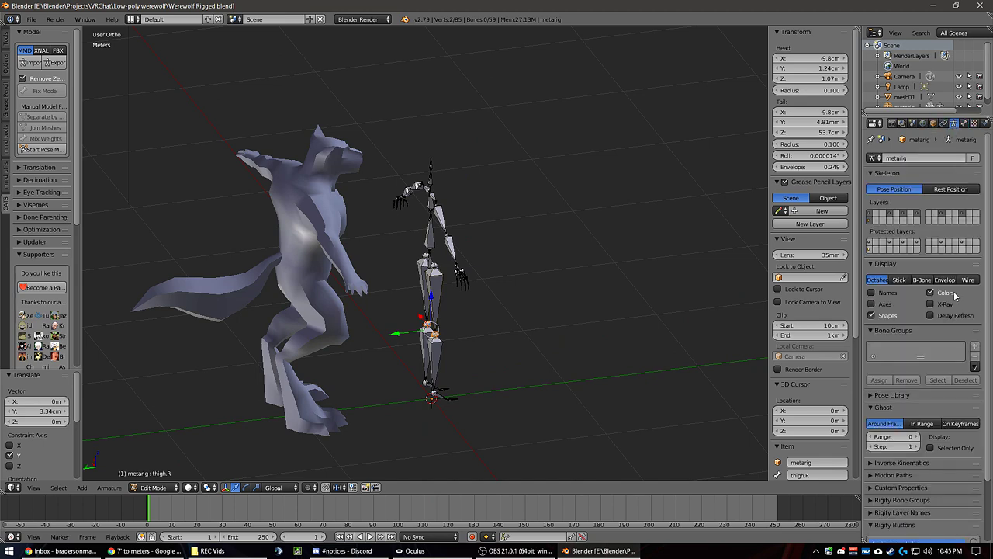
{"action": "left_click", "coordinate": [871, 304]}
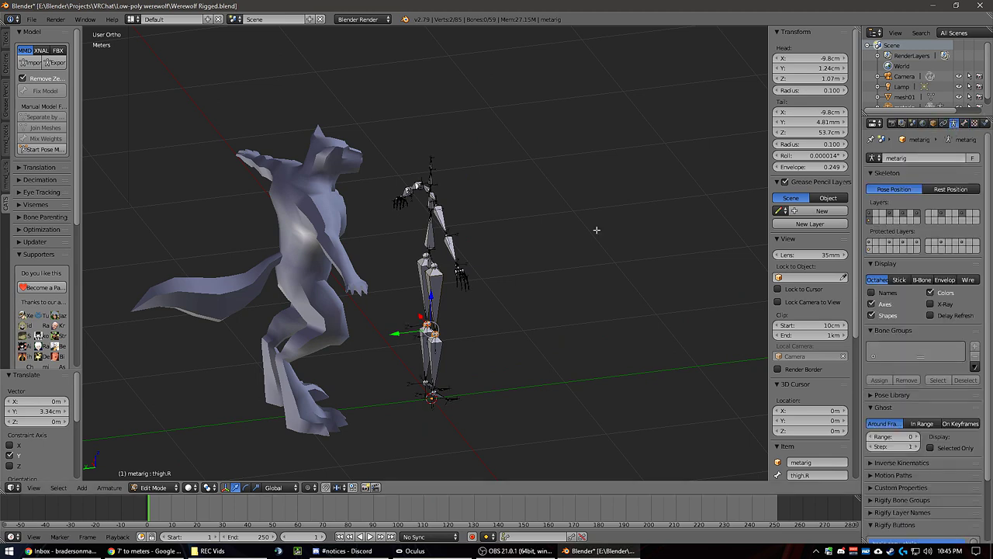
{"action": "middle_click_drag", "start_coordinate": [540, 201], "coordinate": [493, 211]}
{"action": "left_click", "coordinate": [871, 303]}
{"action": "left_click", "coordinate": [930, 304]}
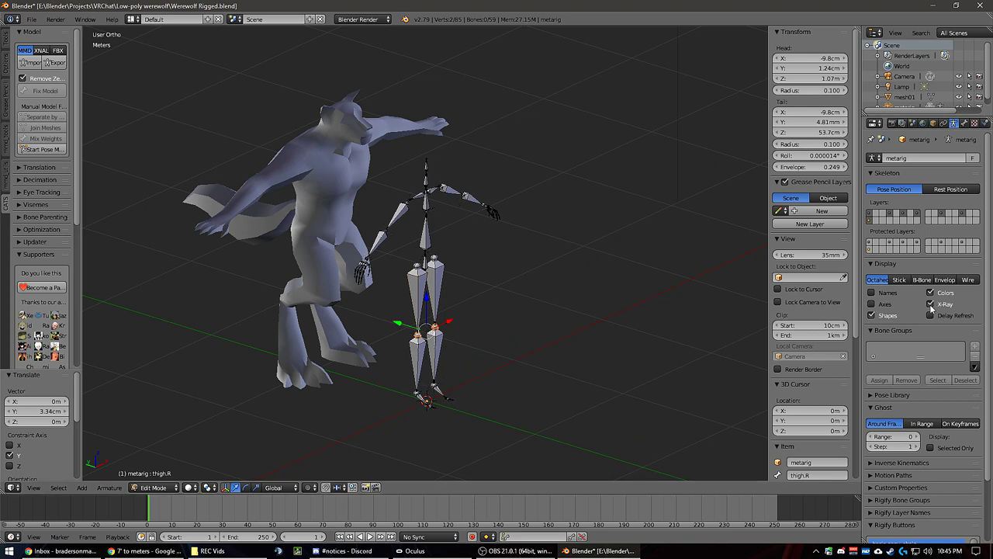
Step: Rename the bone below the face bone as Neck and the bone beneath it as Chest
{"action": "middle_click_drag", "start_coordinate": [580, 263], "coordinate": [441, 212]}
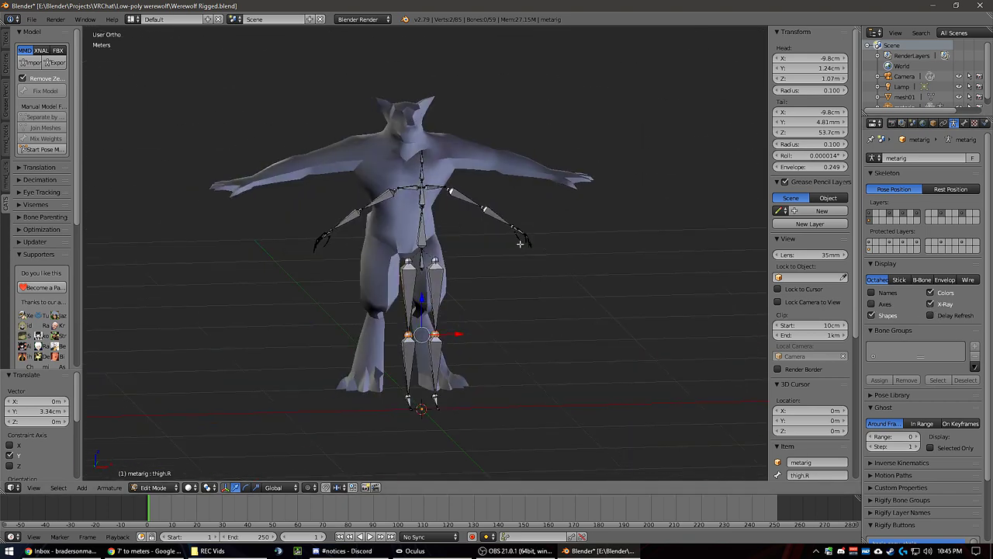
{"action": "scroll", "coordinate": [441, 212], "scroll_direction": "up", "scroll_amount": 4}
{"action": "middle_click_drag", "start_coordinate": [515, 132], "coordinate": [531, 224], "text": "shift"}
{"action": "right_click", "coordinate": [435, 144]}
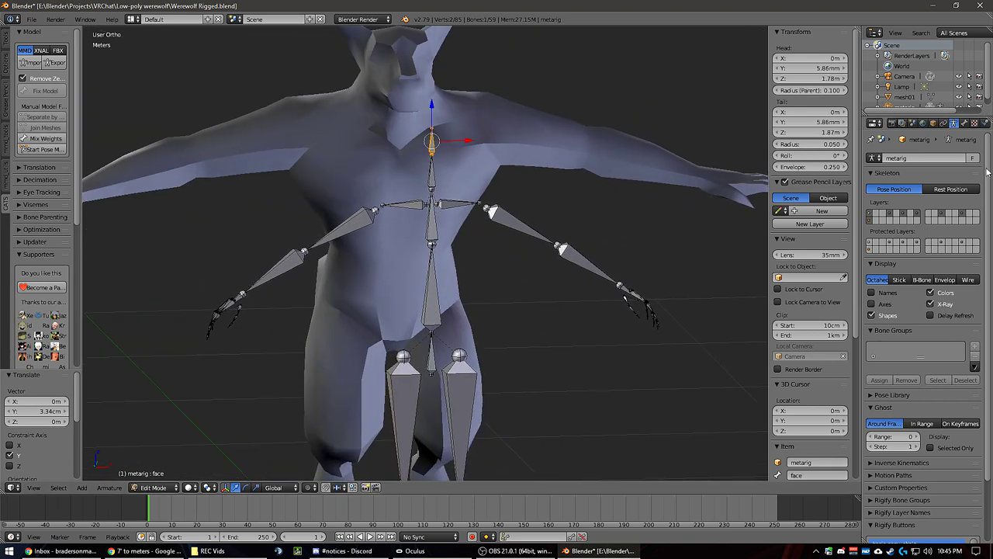
{"action": "left_click", "coordinate": [964, 123]}
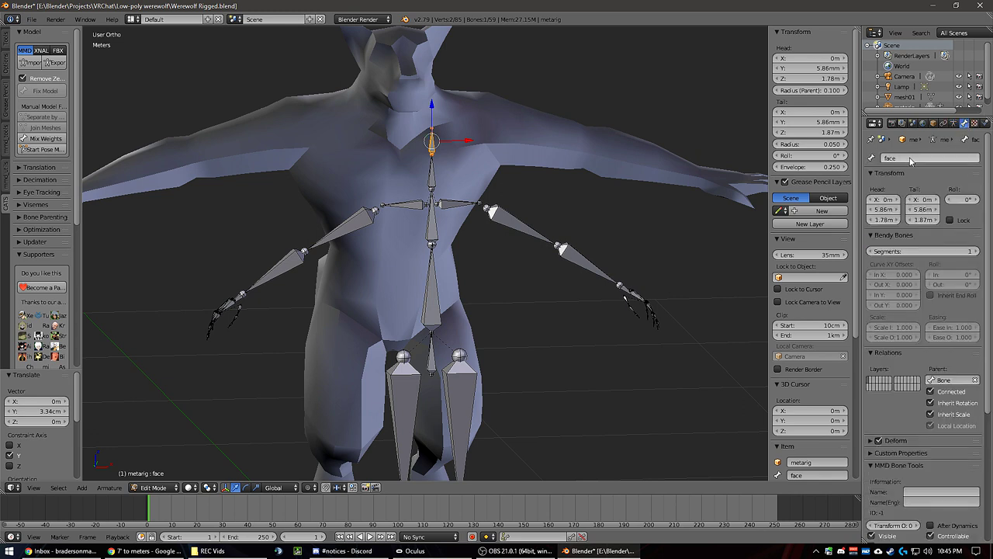
{"action": "right_click", "coordinate": [432, 177]}
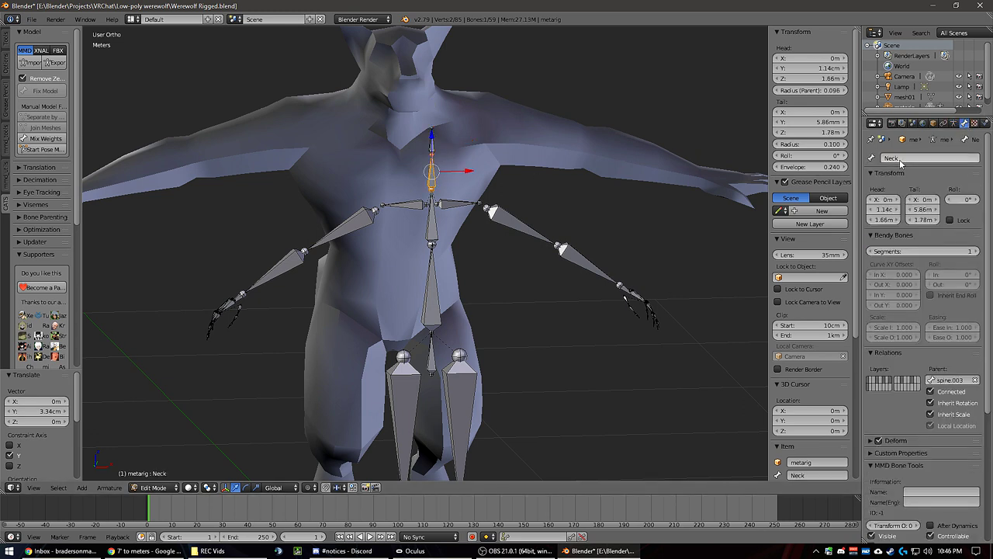
{"action": "right_click", "coordinate": [425, 231]}
{"action": "left_click", "coordinate": [921, 157]}
{"action": "type", "text": "Chest"}
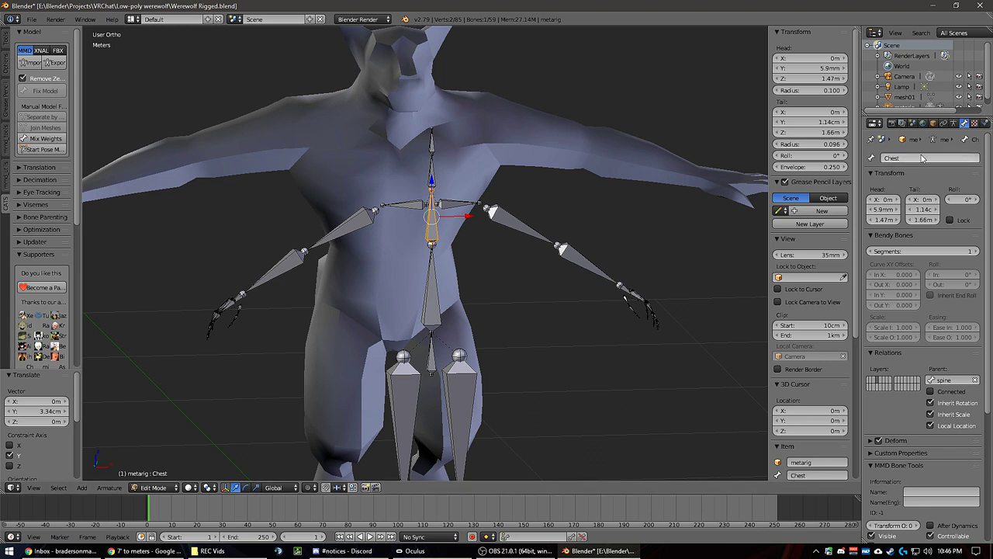
{"action": "key", "text": "Return"}
Step: Rename the long bone below the chest as Spine and the lowest central bone as Hips
{"action": "right_click", "coordinate": [426, 297]}
{"action": "left_click", "coordinate": [890, 158]}
{"action": "type", "text": "SSpine"}
{"action": "key", "text": "Return"}
{"action": "right_click", "coordinate": [438, 356]}
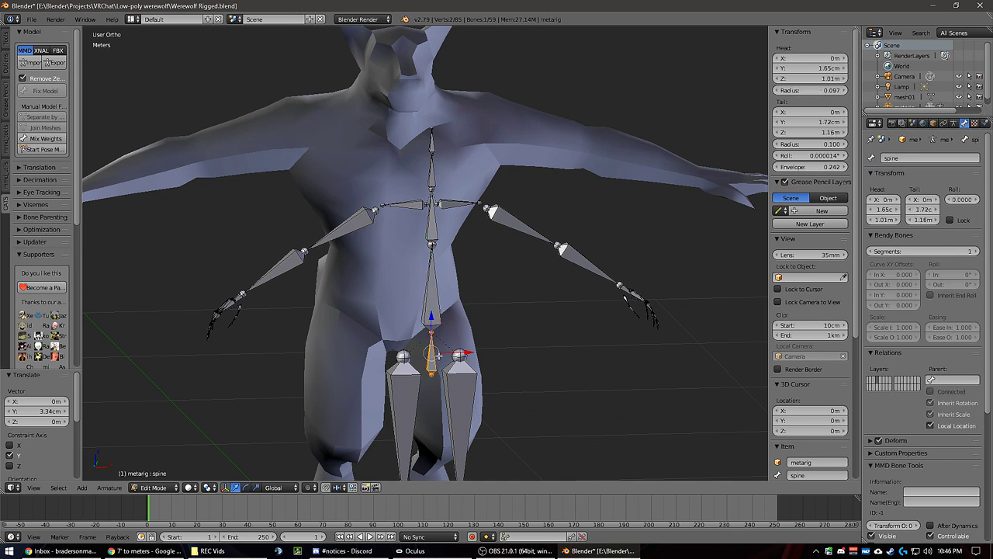
{"action": "left_click", "coordinate": [920, 158]}
{"action": "type", "text": "Hips"}
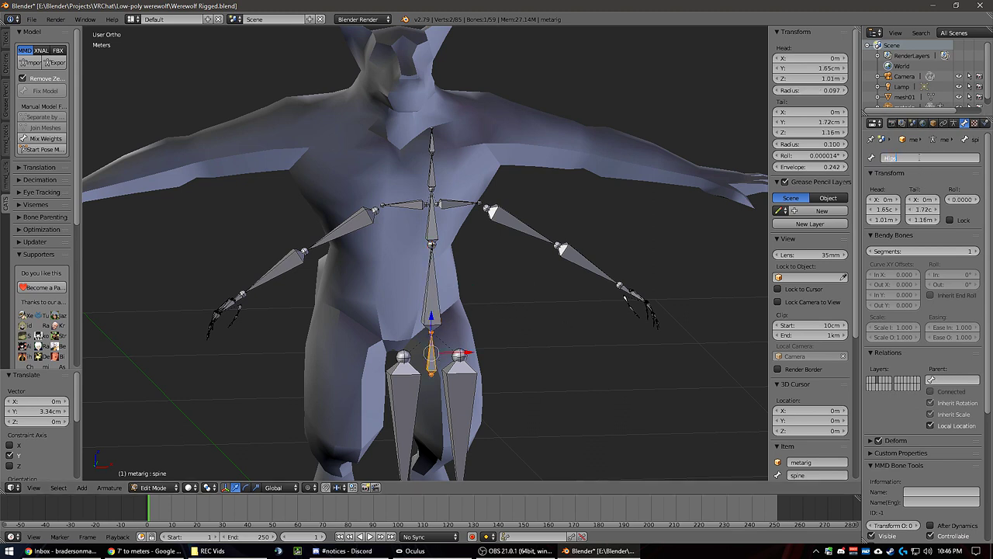
{"action": "key", "text": "Return"}
Step: Examine the names of the thigh, shin, foot and toe bones
{"action": "right_click", "coordinate": [471, 414]}
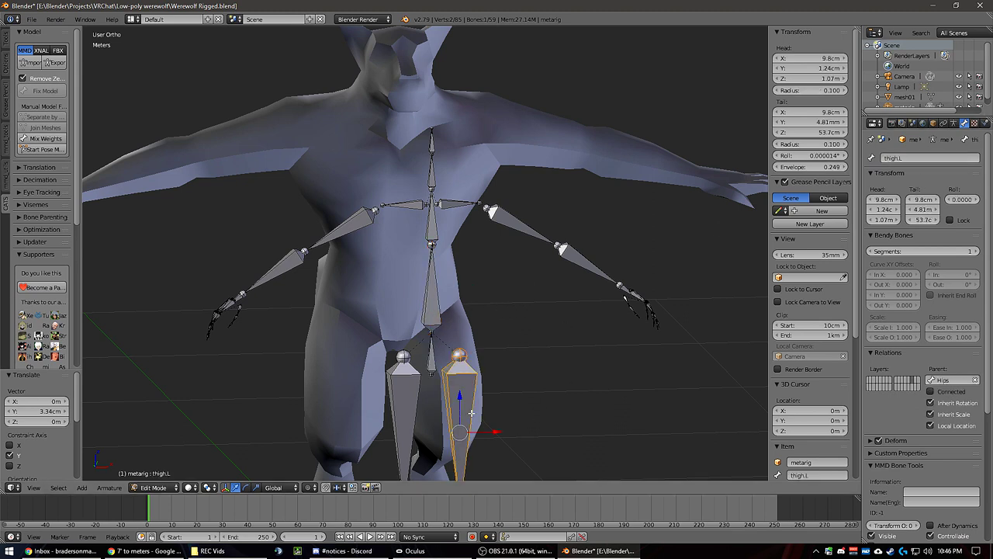
{"action": "middle_click_drag", "start_coordinate": [532, 381], "coordinate": [527, 232], "text": "shift"}
{"action": "right_click", "coordinate": [452, 397]}
{"action": "right_click", "coordinate": [395, 401]}
{"action": "right_click", "coordinate": [389, 289]}
{"action": "scroll", "coordinate": [407, 333], "scroll_direction": "down", "scroll_amount": 4}
{"action": "right_click", "coordinate": [412, 369]}
{"action": "right_click", "coordinate": [415, 381]}
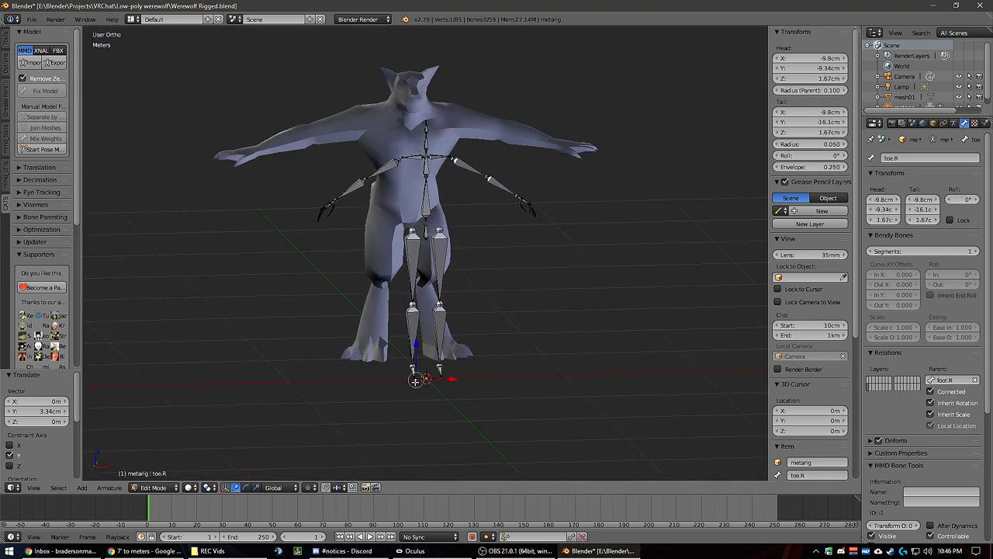
Step: Examine the names of the palm, finger and thumb bones in both hands
{"action": "right_click", "coordinate": [344, 202]}
{"action": "right_click", "coordinate": [322, 207]}
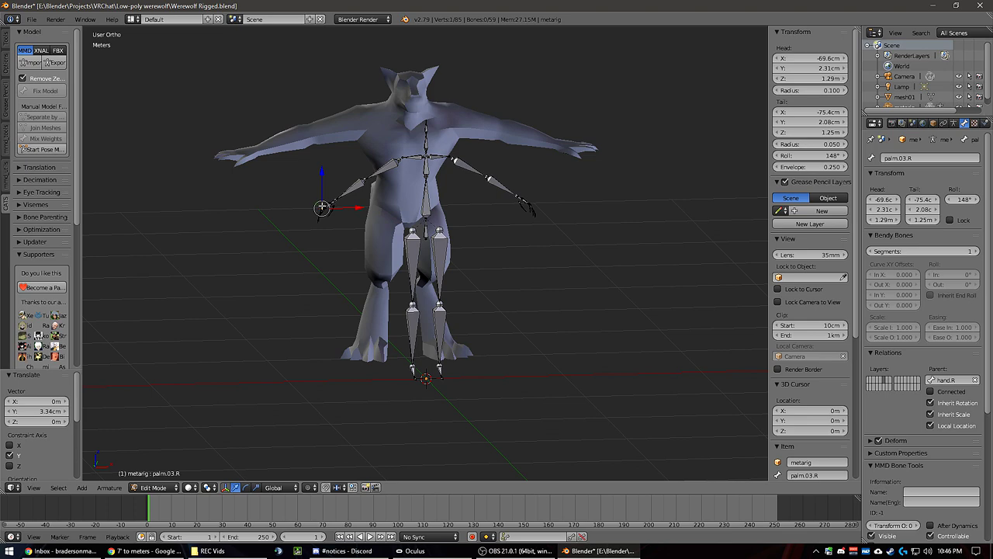
{"action": "key", "text": "a"}
{"action": "scroll", "coordinate": [488, 166], "scroll_direction": "up", "scroll_amount": 5}
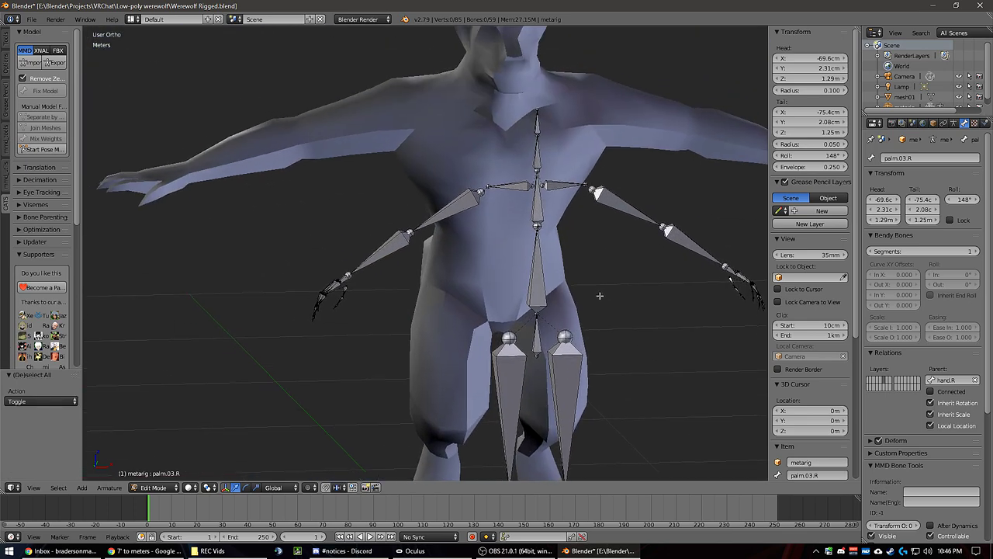
{"action": "middle_click_drag", "start_coordinate": [596, 243], "coordinate": [489, 242]}
{"action": "right_click", "coordinate": [501, 305]}
{"action": "right_click", "coordinate": [503, 303]}
{"action": "right_click", "coordinate": [505, 301]}
{"action": "right_click", "coordinate": [514, 297]}
{"action": "right_click", "coordinate": [503, 299]}
{"action": "right_click", "coordinate": [486, 298]}
{"action": "right_click", "coordinate": [479, 295]}
{"action": "middle_click_drag", "start_coordinate": [458, 288], "coordinate": [519, 271]}
{"action": "scroll", "coordinate": [537, 208], "scroll_direction": "down", "scroll_amount": 5}
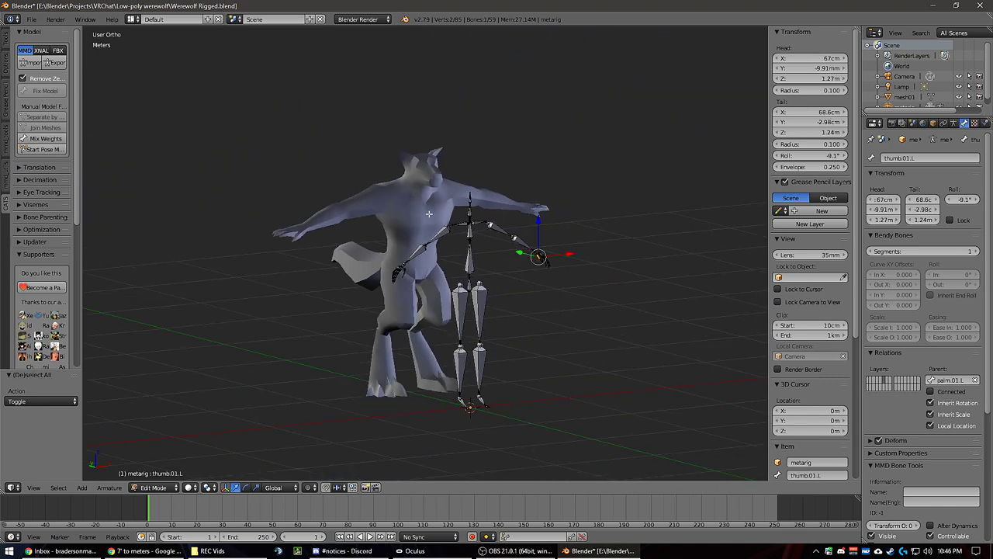
Step: In right view, move the face bone 76.9 cm along Y and 17 cm along Z into the werewolf's head
{"action": "key", "text": "a"}
{"action": "key", "text": "a"}
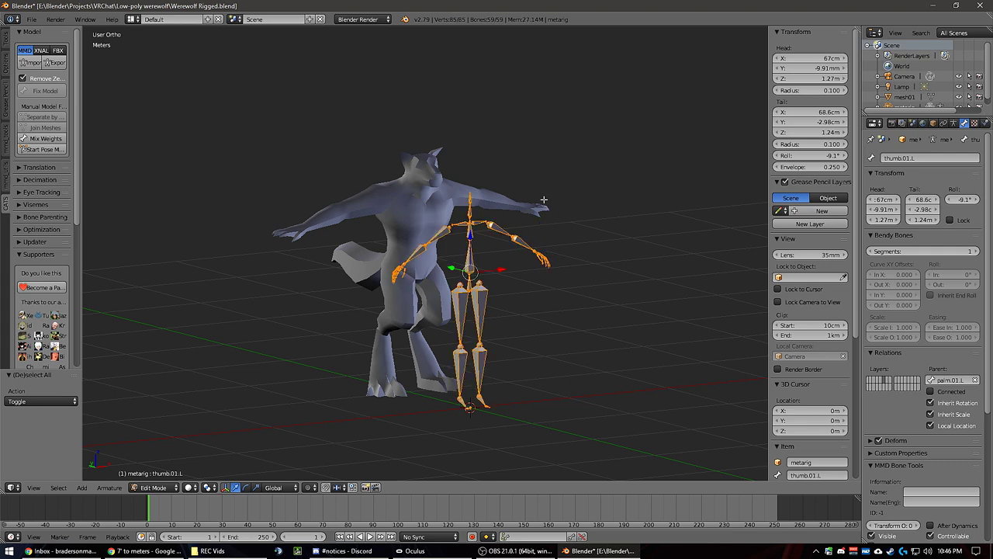
{"action": "key", "text": "KP_1"}
{"action": "scroll", "coordinate": [544, 199], "scroll_direction": "up", "scroll_amount": 5}
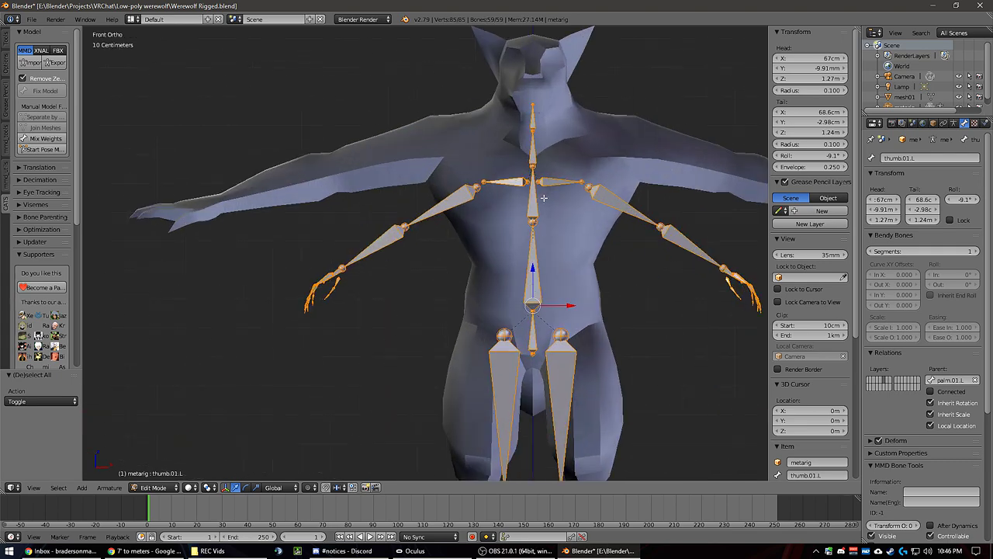
{"action": "key", "text": "KP_3"}
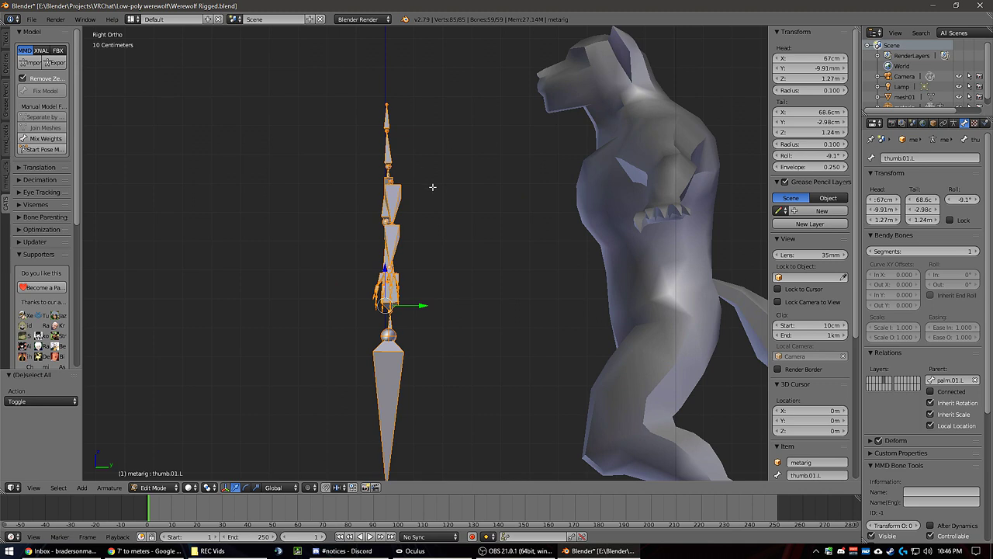
{"action": "right_click", "coordinate": [388, 116]}
{"action": "middle_click_drag", "start_coordinate": [477, 175], "coordinate": [335, 213], "text": "shift"}
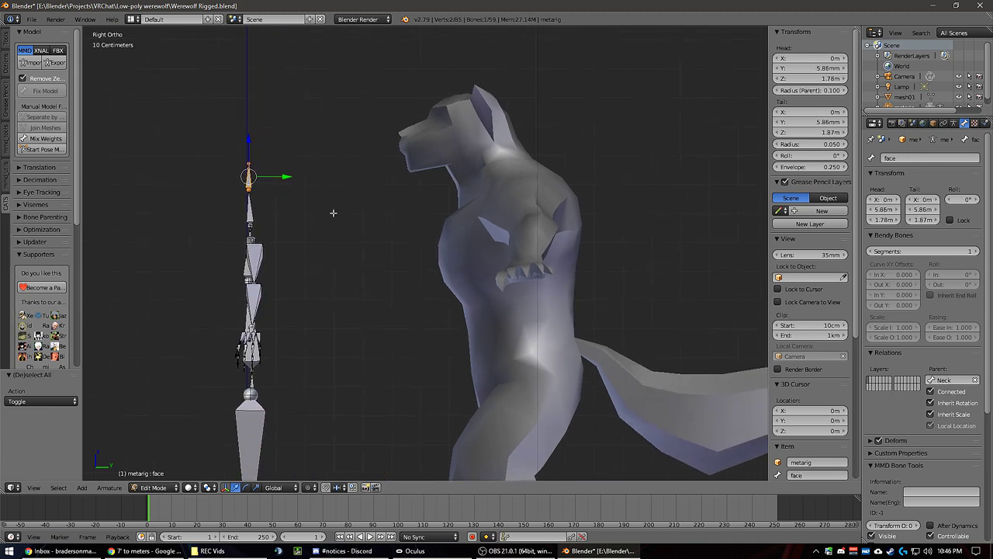
{"action": "key", "text": "g"}
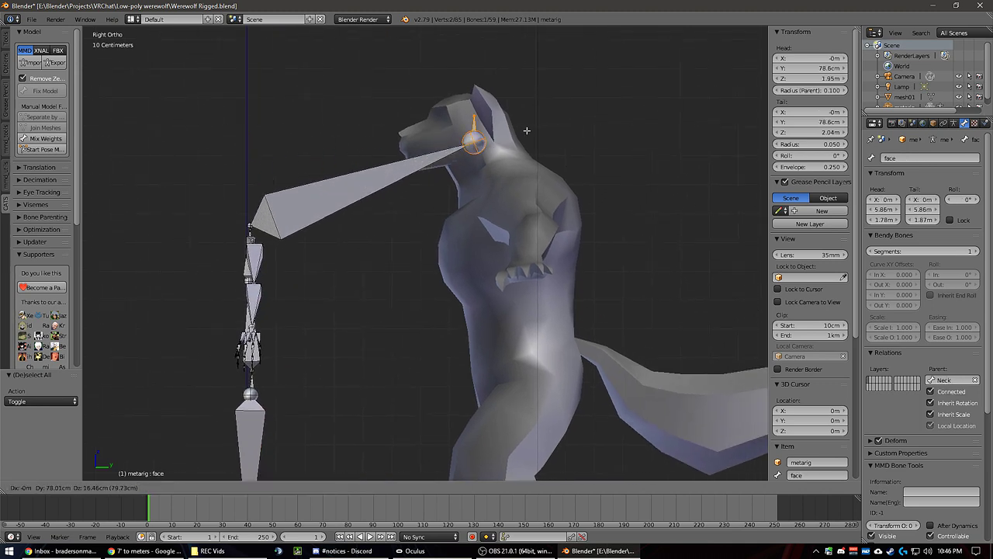
{"action": "left_click", "coordinate": [523, 129]}
Step: Move the joint between Chest and Neck 86.2 cm along Y and 17.4 cm along Z to the werewolf's neck base
{"action": "right_click", "coordinate": [250, 225]}
{"action": "key", "text": "g"}
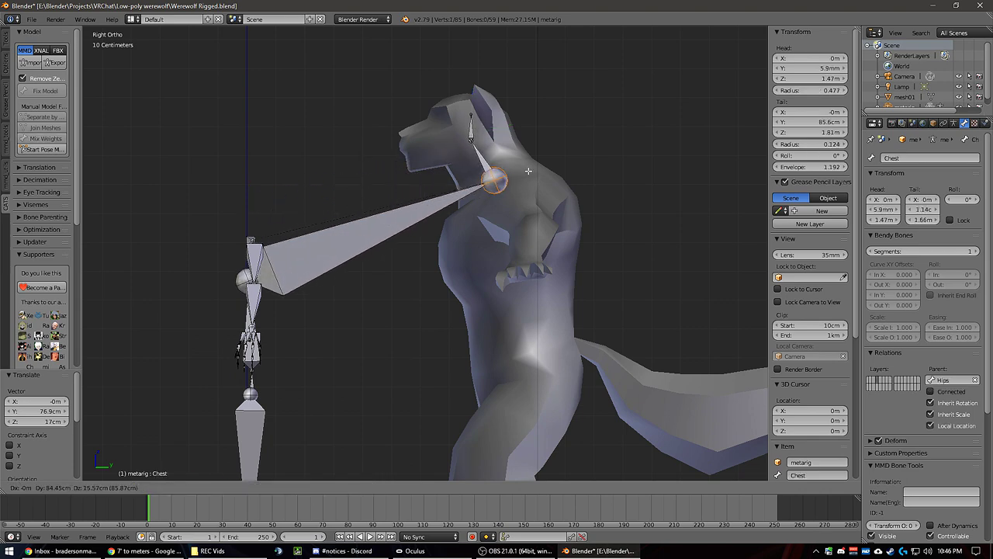
{"action": "left_click", "coordinate": [534, 165]}
Step: Try moving the lower joint of the Chest bone 91.2 cm along Y into the werewolf's torso
{"action": "middle_click_drag", "start_coordinate": [302, 242], "coordinate": [454, 291]}
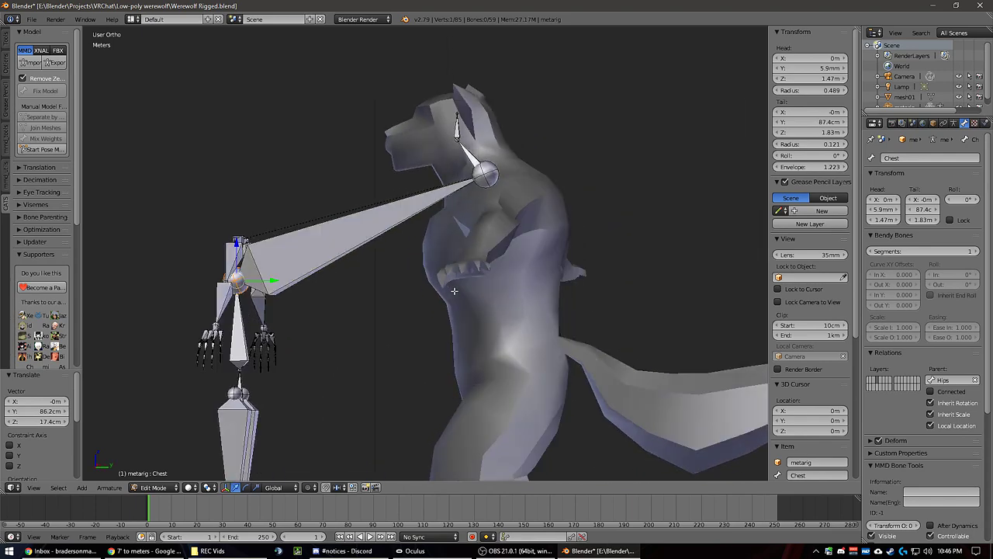
{"action": "scroll", "coordinate": [437, 291], "scroll_direction": "down", "scroll_amount": 1}
{"action": "key", "text": "KP_3"}
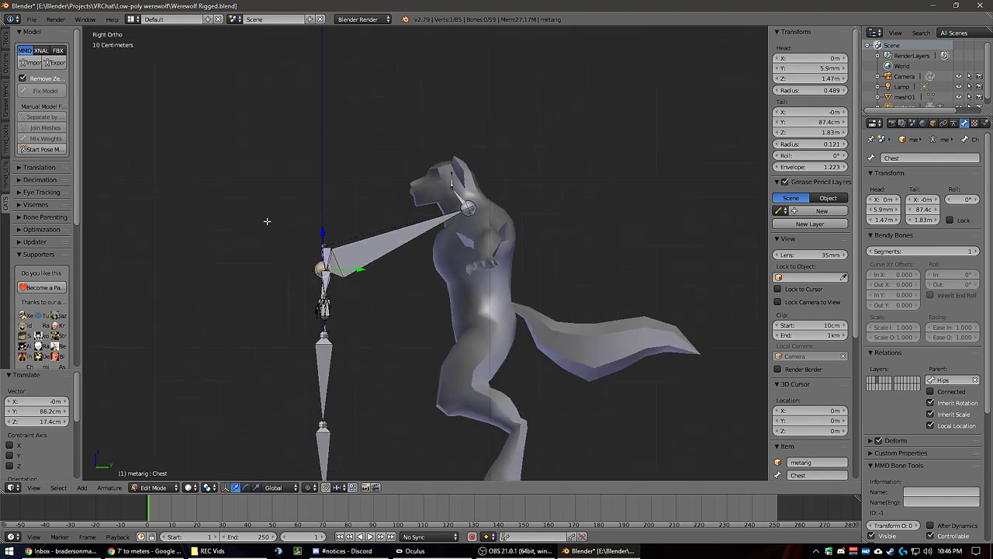
{"action": "key", "text": "g"}
{"action": "key", "text": "y"}
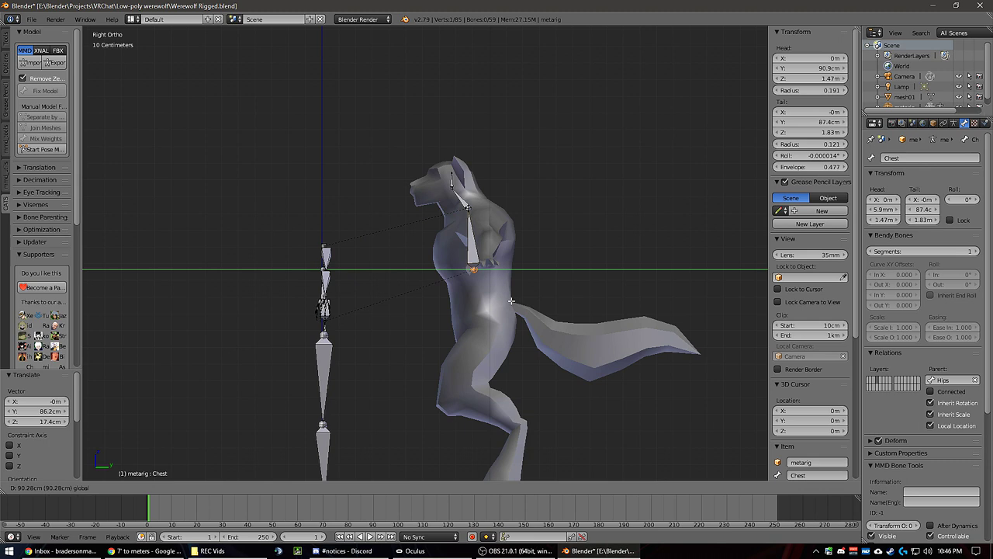
{"action": "left_click", "coordinate": [512, 297]}
Step: Try connecting the Chest bone to its parent Hips, and move their shared joint 46.9 cm along Y
{"action": "scroll", "coordinate": [456, 264], "scroll_direction": "up", "scroll_amount": 3}
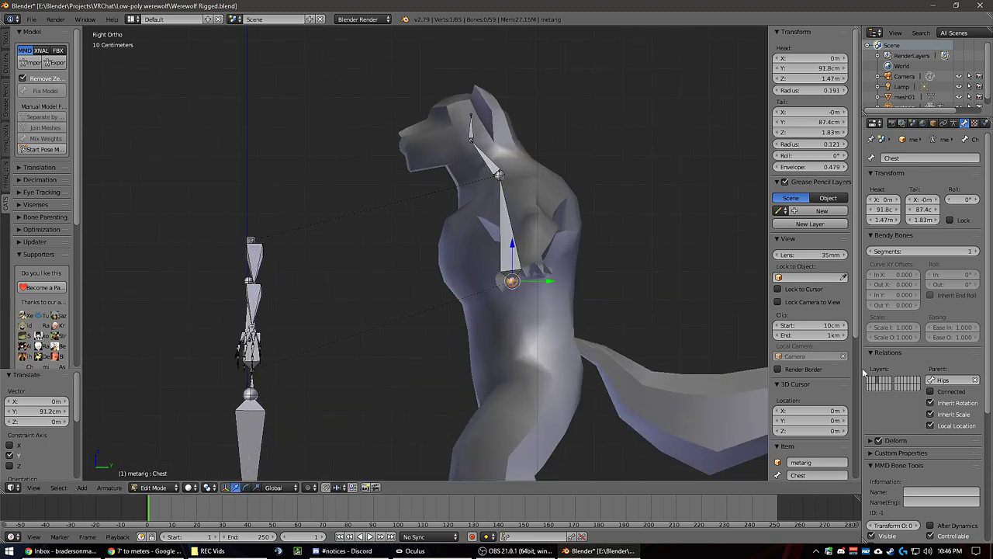
{"action": "left_click", "coordinate": [930, 391]}
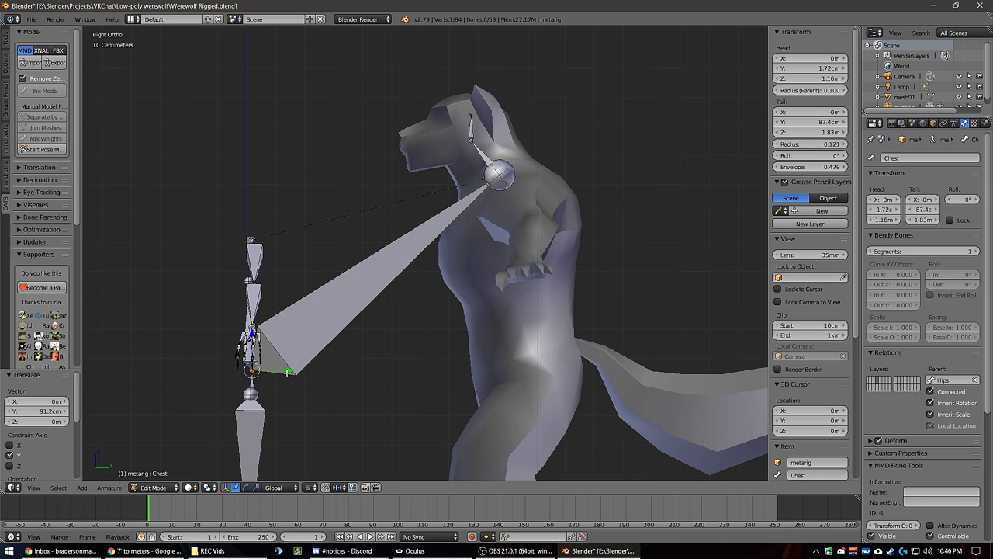
{"action": "key", "text": "g"}
{"action": "key", "text": "y"}
{"action": "left_click", "coordinate": [423, 372]}
Step: Try deleting the Spine bone from the armature
{"action": "middle_click_drag", "start_coordinate": [363, 322], "coordinate": [414, 345]}
{"action": "right_click", "coordinate": [445, 351]}
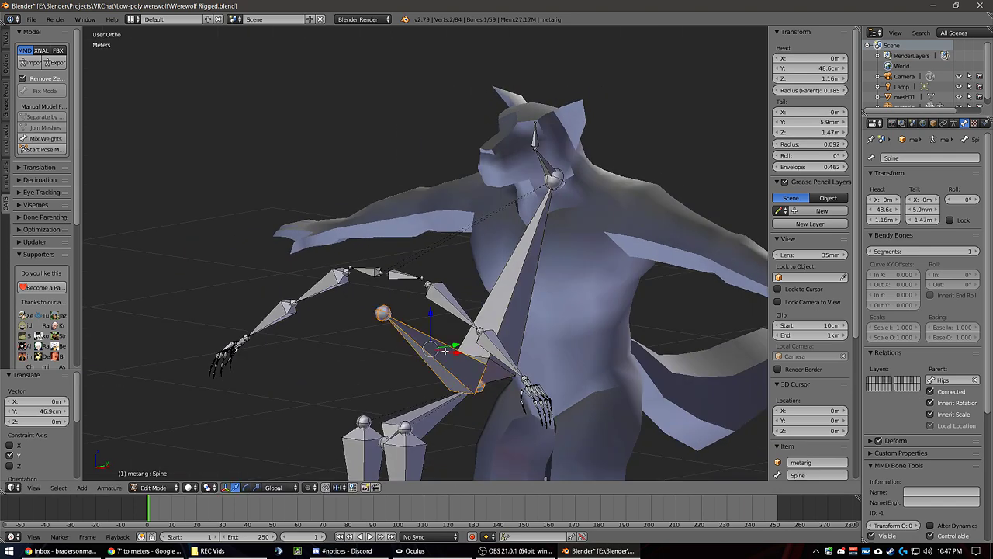
{"action": "key", "text": "x"}
{"action": "left_click", "coordinate": [439, 354]}
Step: In right view, try moving the joint shared by Hips and Chest further along Y toward the werewolf's body
{"action": "mouse_move", "coordinate": [438, 354]}
{"action": "middle_mouse_down"}
{"action": "mouse_move", "coordinate": [465, 365]}
{"action": "mouse_move", "coordinate": [435, 371]}
{"action": "middle_mouse_up"}
{"action": "key", "text": "KP_3"}
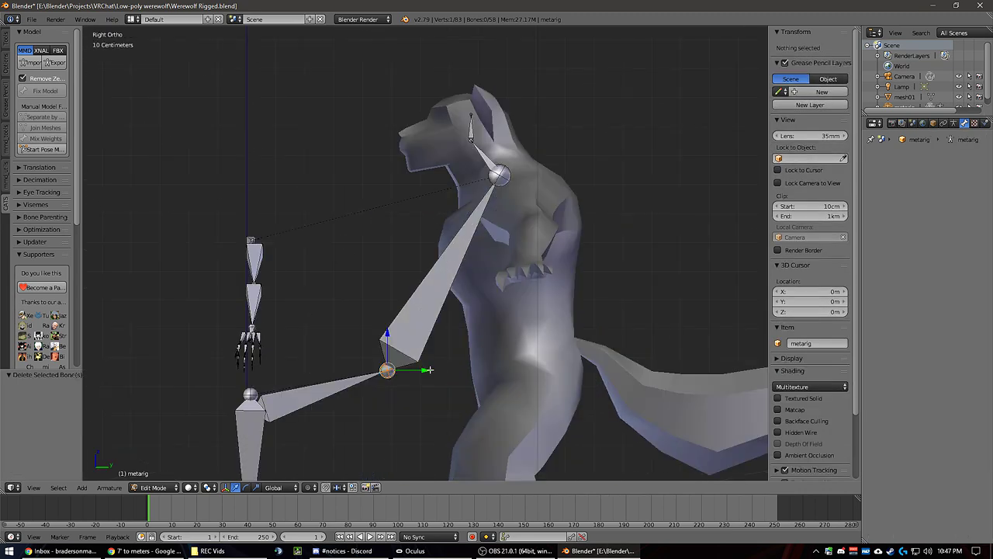
{"action": "key", "text": "g"}
{"action": "key", "text": "y"}
{"action": "left_click", "coordinate": [581, 368]}
Step: Undo the Spine bone deletion, the Connected setting on Chest, and the moves of the Chest bone's lower joint
{"action": "middle_click_drag", "start_coordinate": [374, 306], "coordinate": [443, 277]}
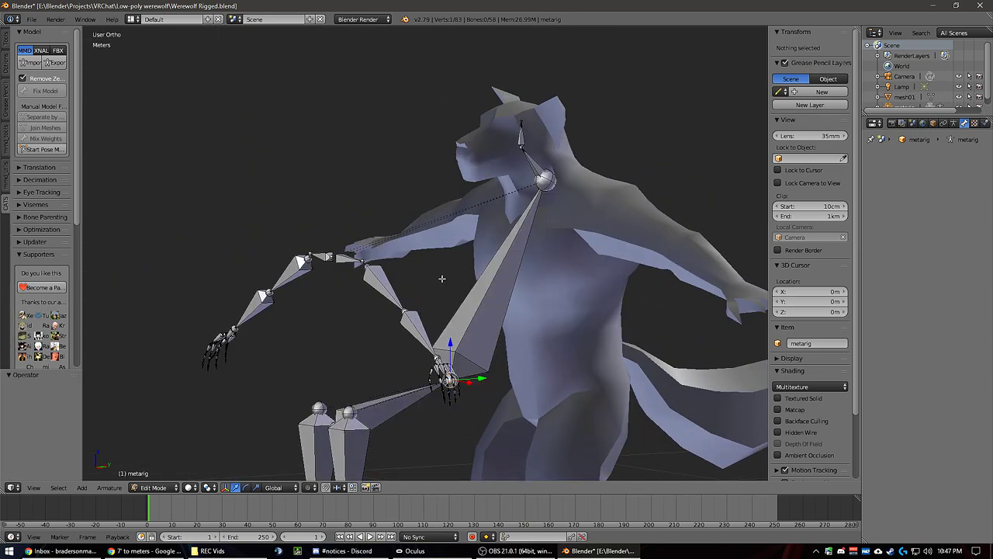
{"action": "key", "text": "ctrl+z"}
{"action": "key", "text": "ctrl+z"}
{"action": "key", "text": "ctrl+z"}
{"action": "key", "text": "ctrl+z"}
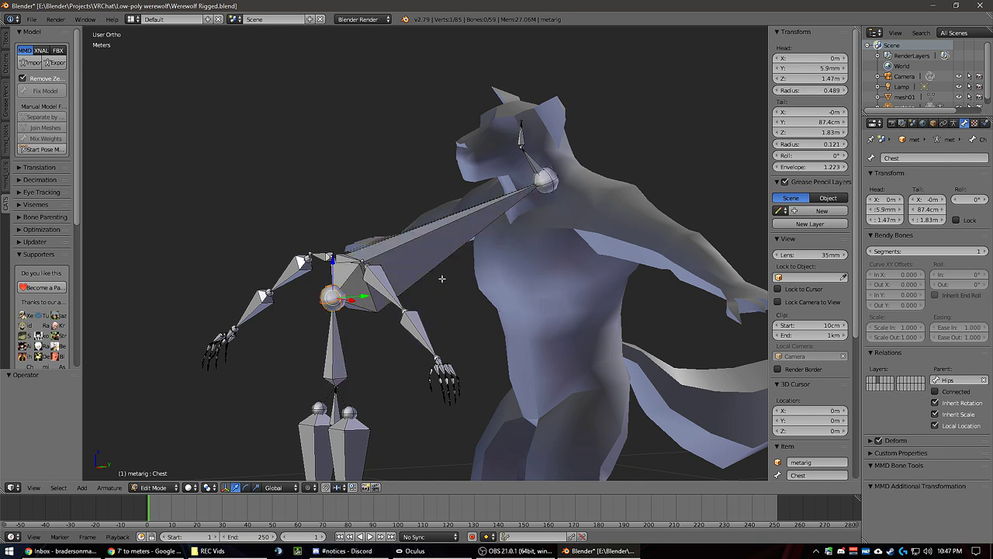
Step: Set the Chest bone's parent to Spine and connect the two bones
{"action": "left_click", "coordinate": [935, 391]}
{"action": "right_click", "coordinate": [342, 339]}
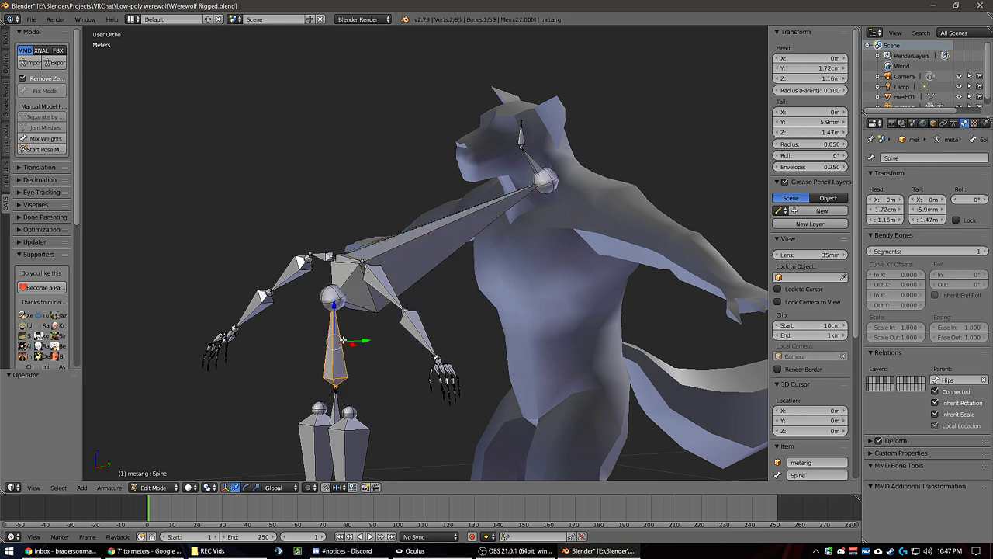
{"action": "right_click", "coordinate": [414, 254]}
{"action": "right_click", "coordinate": [329, 360]}
{"action": "right_click", "coordinate": [430, 259]}
{"action": "right_click", "coordinate": [334, 362]}
{"action": "right_click", "coordinate": [421, 248]}
{"action": "left_click", "coordinate": [958, 380]}
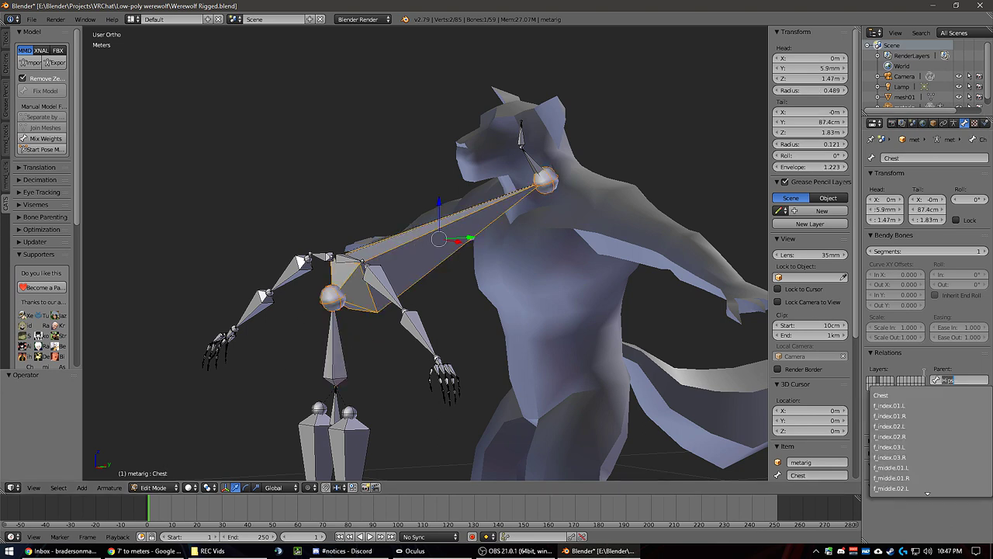
{"action": "type", "text": "up"}
{"action": "key", "text": "BackSpace"}
{"action": "key", "text": "BackSpace"}
{"action": "type", "text": "sp"}
{"action": "key", "text": "Return"}
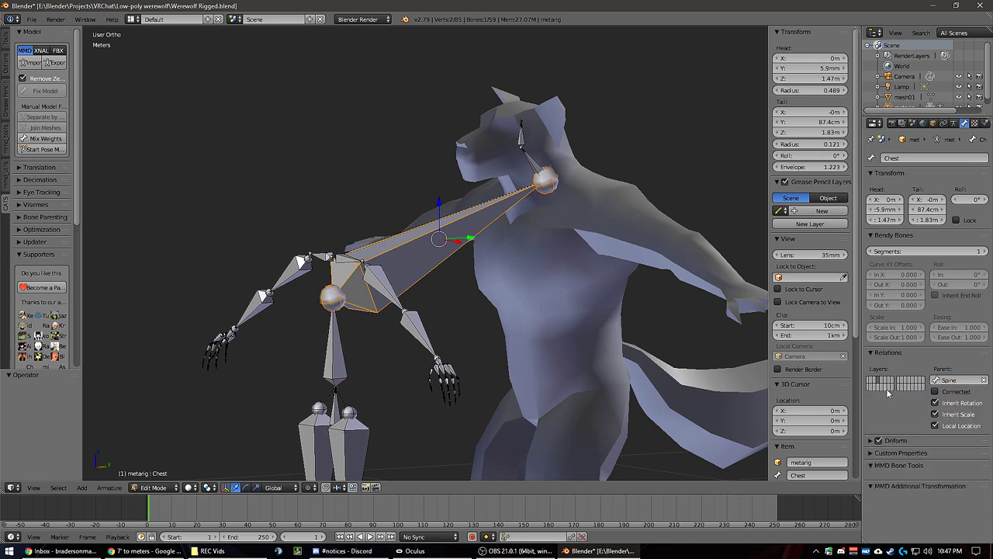
Step: Move the joint shared by Spine and Chest along Y into the werewolf's torso, refining it by 7.51 cm in right view
{"action": "right_click", "coordinate": [337, 293]}
{"action": "middle_click_drag", "start_coordinate": [493, 299], "coordinate": [465, 301]}
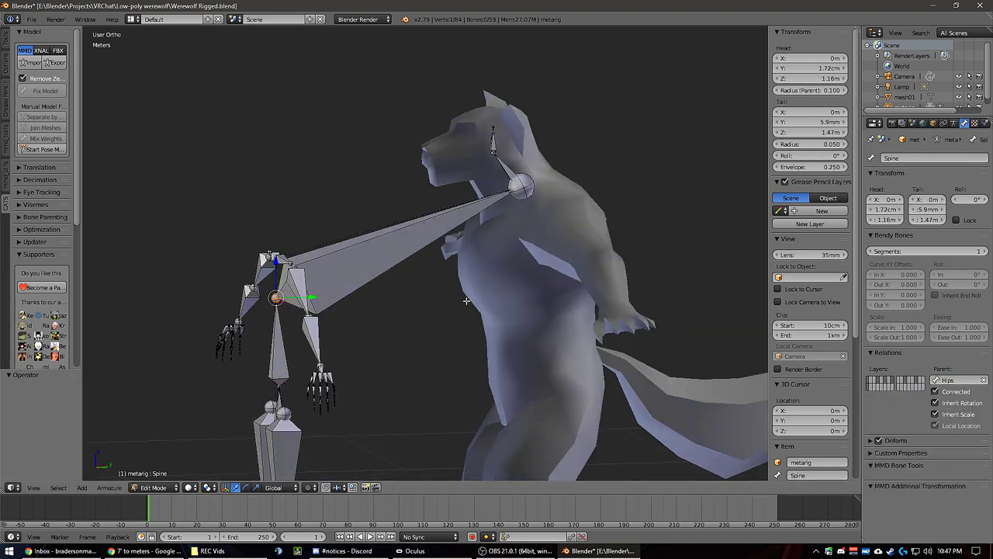
{"action": "right_click", "coordinate": [504, 171]}
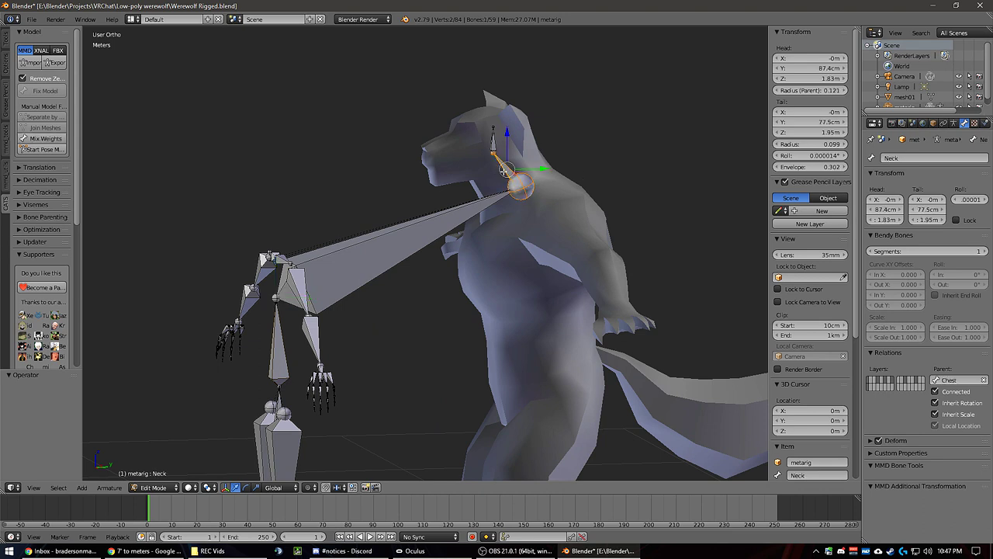
{"action": "right_click", "coordinate": [478, 205]}
{"action": "key", "text": "bracketleft"}
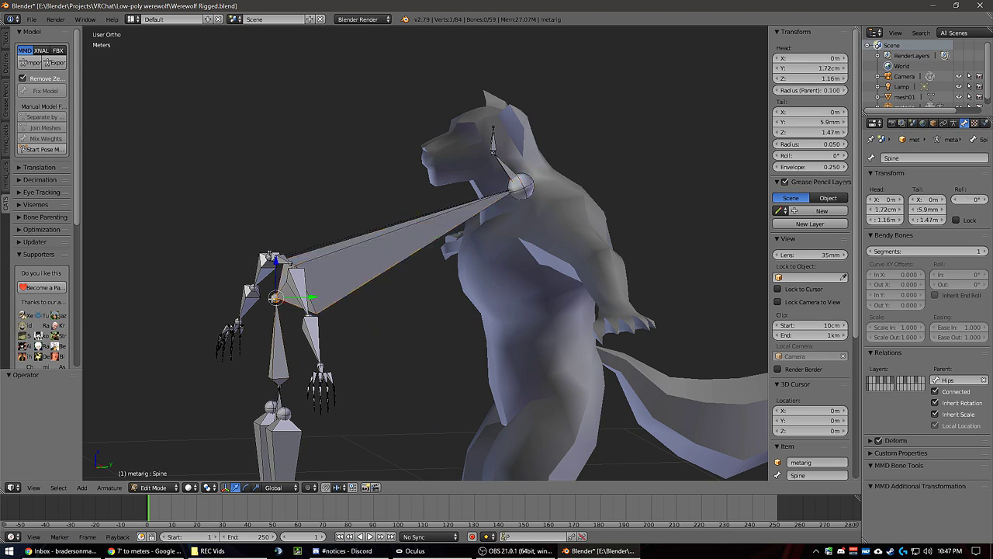
{"action": "key", "text": "g"}
{"action": "key", "text": "y"}
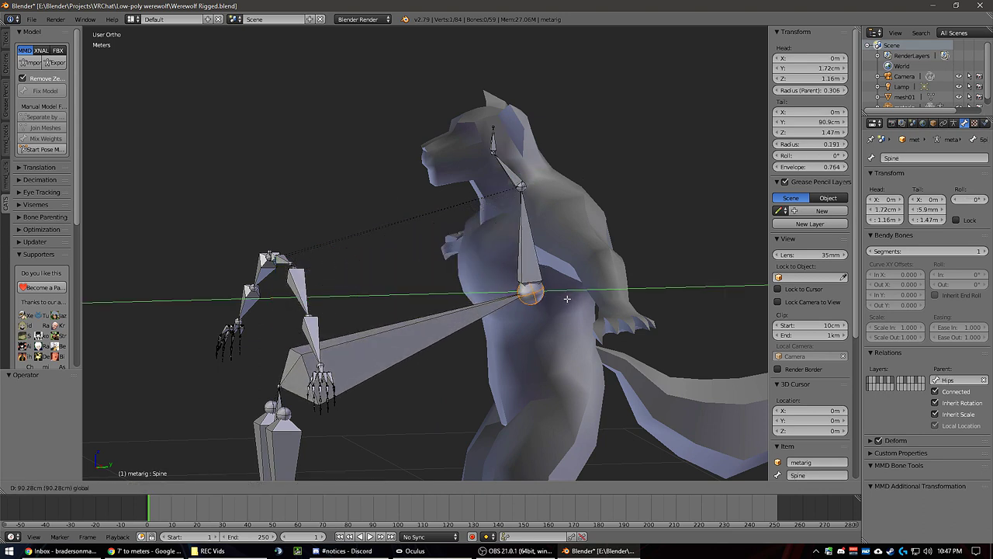
{"action": "left_click", "coordinate": [558, 297]}
{"action": "key", "text": "KP_3"}
{"action": "left_click_drag", "start_coordinate": [548, 282], "coordinate": [568, 274]}
Step: Move the joint shared by Hips and Spine 1 m along Y and 6.26 cm along Z
{"action": "right_click", "coordinate": [252, 369]}
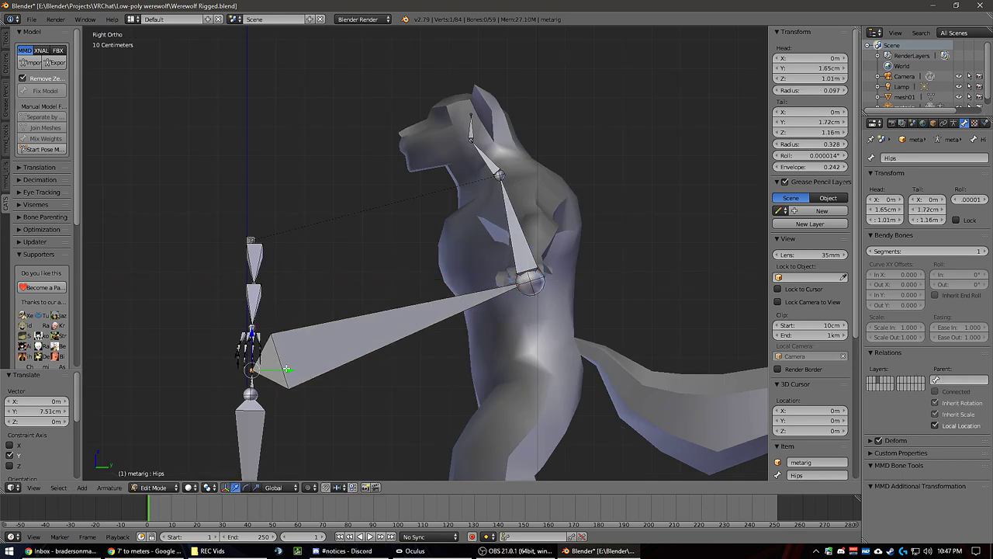
{"action": "key", "text": "g"}
{"action": "key", "text": "y"}
{"action": "left_click", "coordinate": [539, 374]}
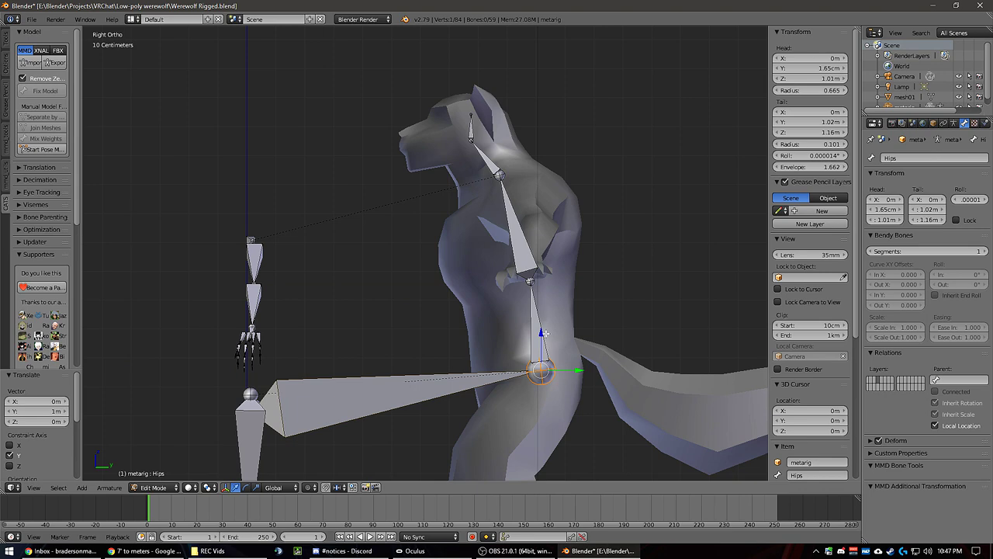
{"action": "key", "text": "g"}
{"action": "key", "text": "z"}
{"action": "left_click", "coordinate": [348, 401]}
Step: In right view, move the lower end of the Hips bone along Y to about 99.9 cm, inside the pelvis
{"action": "middle_click_drag", "start_coordinate": [258, 394], "coordinate": [357, 403]}
{"action": "key", "text": "KP_1"}
{"action": "right_click", "coordinate": [431, 400]}
{"action": "key", "text": "KP_3"}
{"action": "key", "text": "g"}
{"action": "key", "text": "y"}
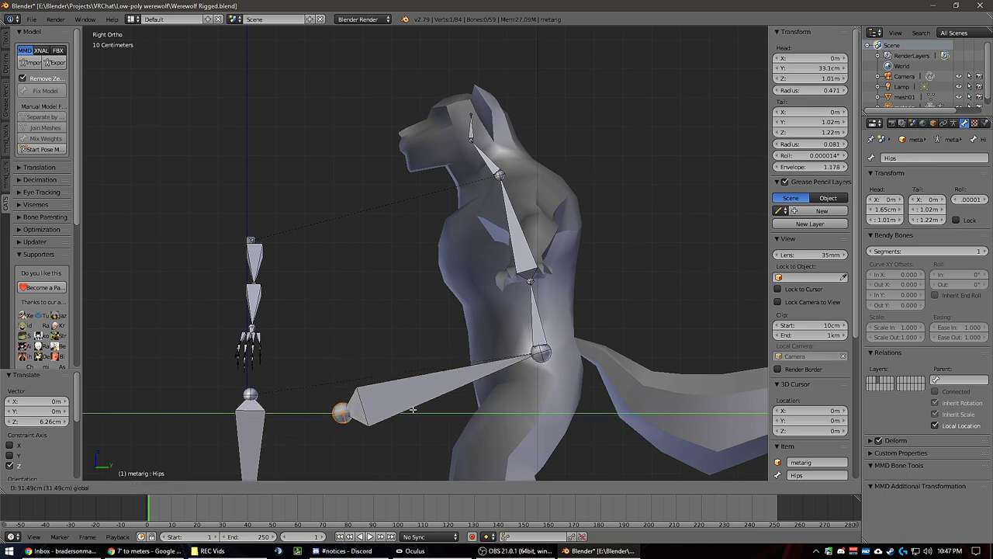
{"action": "left_click", "coordinate": [574, 406]}
Step: Select all the leg and foot bones and move them 93.7 cm along Y into the werewolf's legs
{"action": "middle_click_drag", "start_coordinate": [359, 415], "coordinate": [436, 221], "text": "shift"}
{"action": "scroll", "coordinate": [414, 241], "scroll_direction": "down", "scroll_amount": 3}
{"action": "key", "text": "a"}
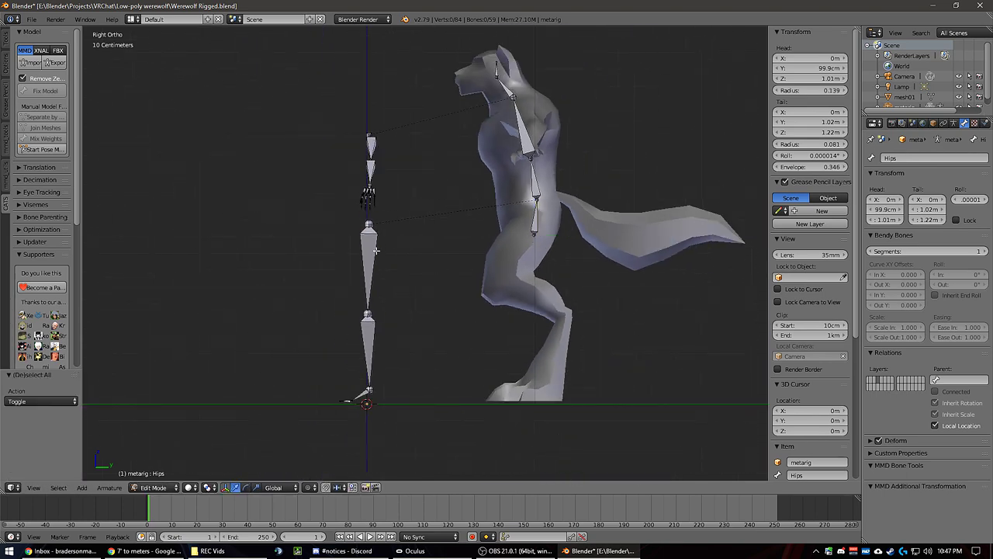
{"action": "middle_click_drag", "start_coordinate": [377, 250], "coordinate": [408, 252]}
{"action": "key", "text": "c"}
{"action": "mouse_move", "coordinate": [411, 262]}
{"action": "left_mouse_down"}
{"action": "mouse_move", "coordinate": [381, 284]}
{"action": "mouse_move", "coordinate": [394, 391]}
{"action": "mouse_move", "coordinate": [344, 410]}
{"action": "left_mouse_up"}
{"action": "right_click", "coordinate": [343, 410]}
{"action": "key", "text": "KP_3"}
{"action": "left_click_drag", "start_coordinate": [395, 353], "coordinate": [553, 365]}
Step: Scale both leg chains, including the feet, along X by about 2.085 to spread them toward the werewolf's legs
{"action": "scroll", "coordinate": [494, 308], "scroll_direction": "up", "scroll_amount": 3}
{"action": "middle_click_drag", "start_coordinate": [493, 308], "coordinate": [610, 335]}
{"action": "right_click", "coordinate": [579, 342]}
{"action": "right_click", "coordinate": [598, 288], "text": "shift"}
{"action": "right_click", "coordinate": [508, 241], "text": "shift"}
{"action": "right_click", "coordinate": [520, 336], "text": "shift"}
{"action": "key", "text": "s"}
{"action": "key", "text": "x"}
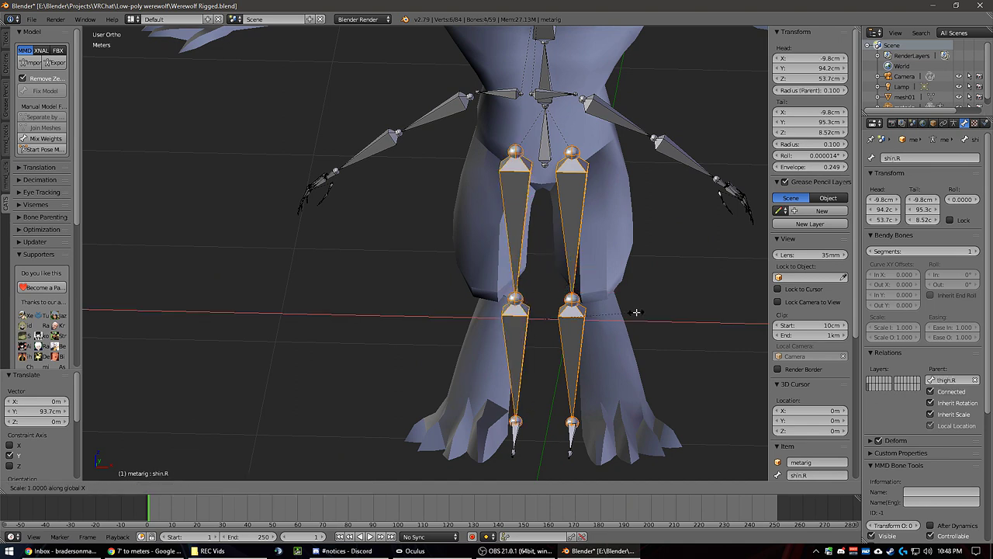
{"action": "right_click", "coordinate": [662, 312]}
{"action": "key", "text": "l"}
{"action": "key", "text": "l"}
{"action": "key", "text": "s"}
{"action": "key", "text": "x"}
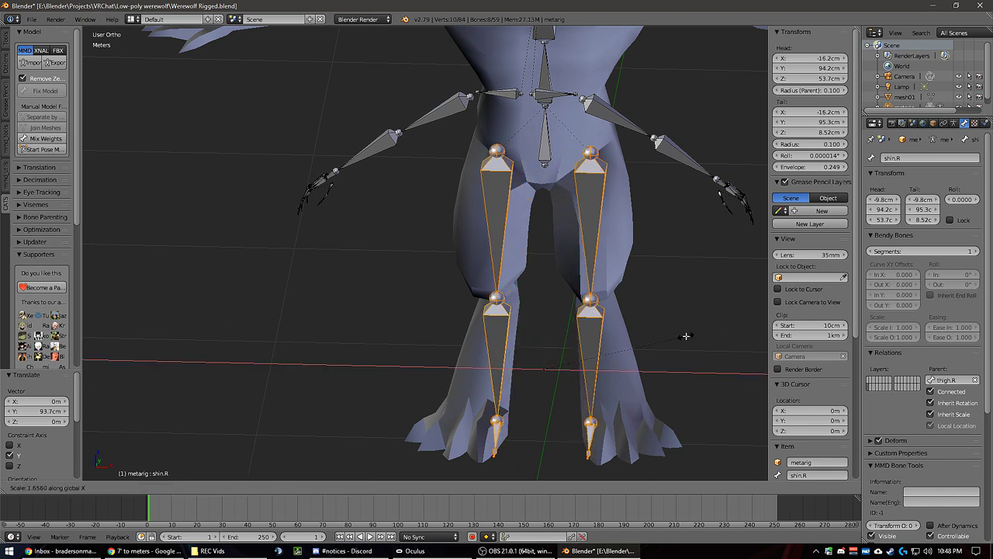
{"action": "left_click", "coordinate": [723, 329]}
Step: Try moving only the left knee joint toward the model's knee
{"action": "left_click", "coordinate": [604, 301]}
{"action": "middle_click_drag", "start_coordinate": [657, 295], "coordinate": [561, 280]}
{"action": "middle_click_drag", "start_coordinate": [650, 354], "coordinate": [625, 334]}
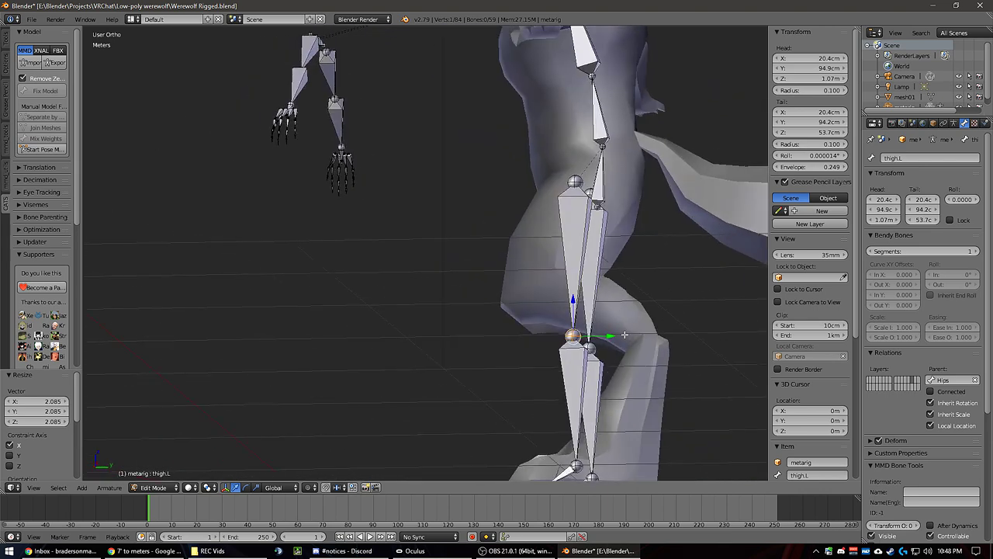
{"action": "key", "text": "g"}
{"action": "left_click", "coordinate": [526, 291]}
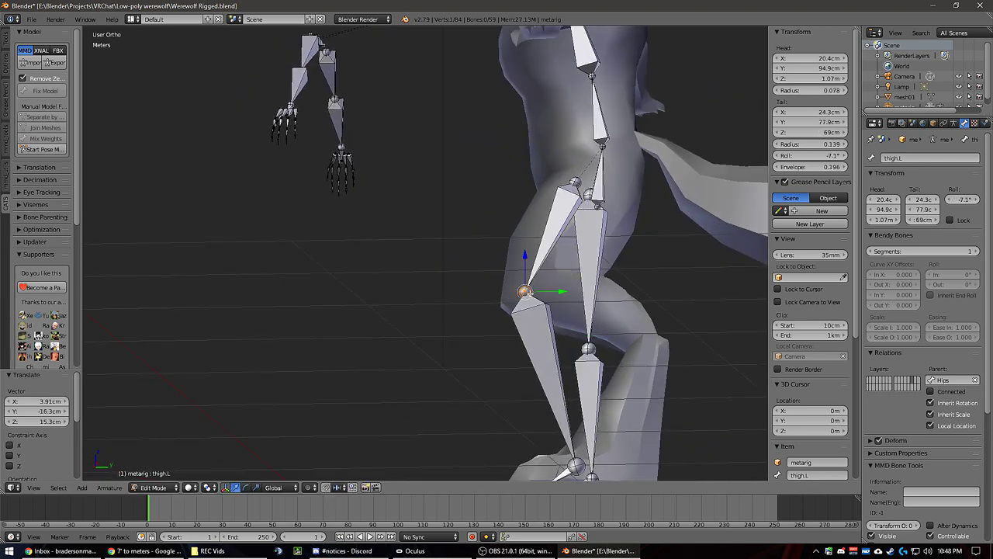
{"action": "middle_click_drag", "start_coordinate": [570, 332], "coordinate": [529, 287]}
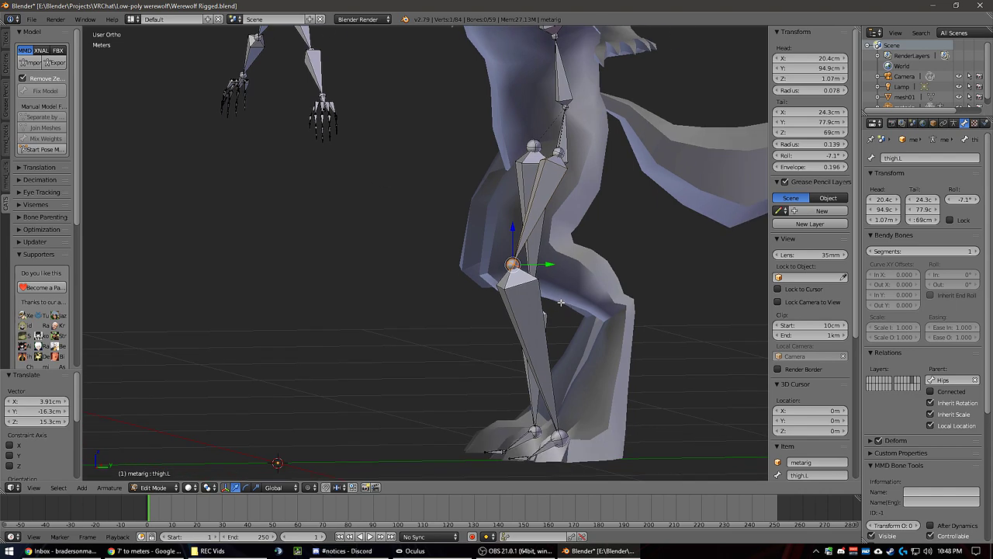
{"action": "key", "text": "ctrl+z"}
Step: In right view, move both knee joints together about -17.9 cm along Y and 14.5 cm along Z
{"action": "right_click", "coordinate": [532, 298], "text": "shift"}
{"action": "key", "text": "KP_3"}
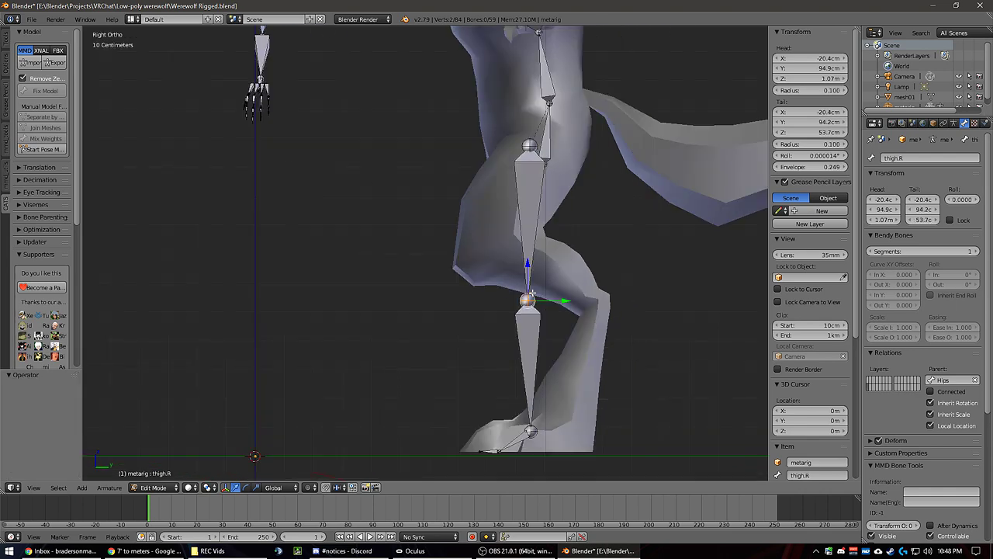
{"action": "key", "text": "g"}
{"action": "left_click", "coordinate": [480, 251]}
{"action": "middle_click_drag", "start_coordinate": [518, 289], "coordinate": [596, 402]}
Step: Move the lower ends of both shin bones about 23.3 cm along Y and 44.2 cm along Z to the model's hocks
{"action": "middle_click_drag", "start_coordinate": [657, 417], "coordinate": [534, 423]}
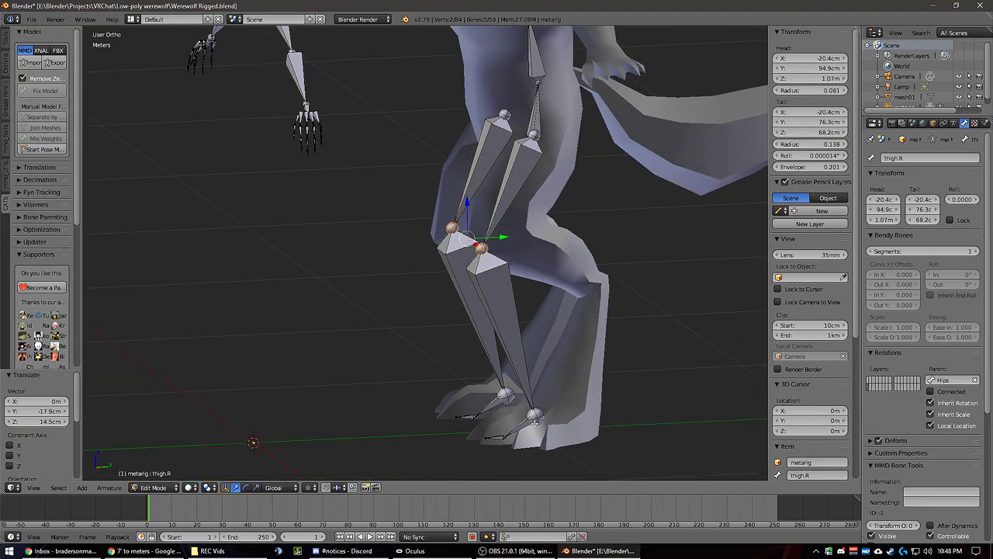
{"action": "right_click", "coordinate": [537, 417]}
{"action": "key", "text": "KP_3"}
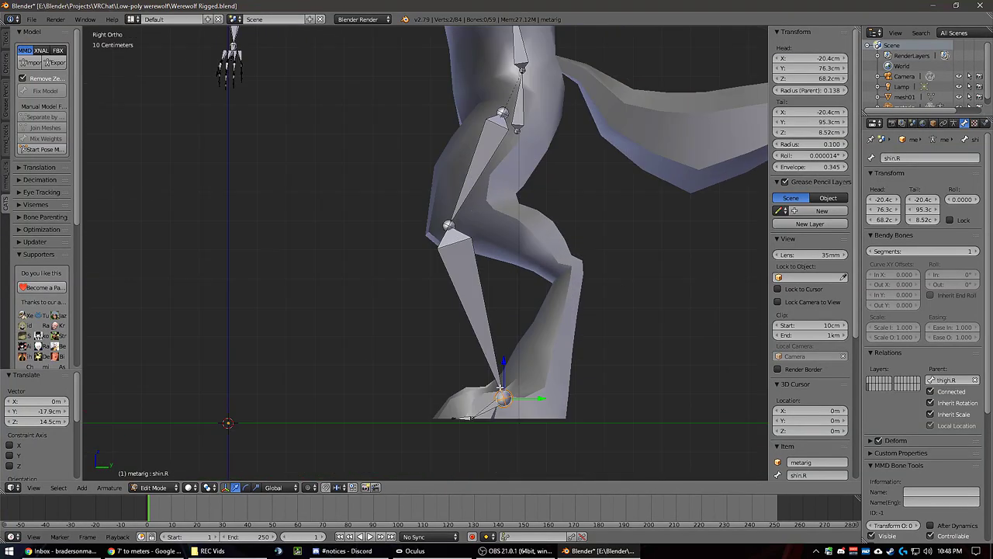
{"action": "key", "text": "g"}
{"action": "left_click", "coordinate": [581, 225]}
Step: Move the lower ends of both foot bones about 28.3 cm along Y and 3.58 cm along Z to the model's heels
{"action": "middle_click_drag", "start_coordinate": [581, 226], "coordinate": [527, 461]}
{"action": "right_click", "coordinate": [472, 402]}
{"action": "key", "text": "KP_3"}
{"action": "key", "text": "g"}
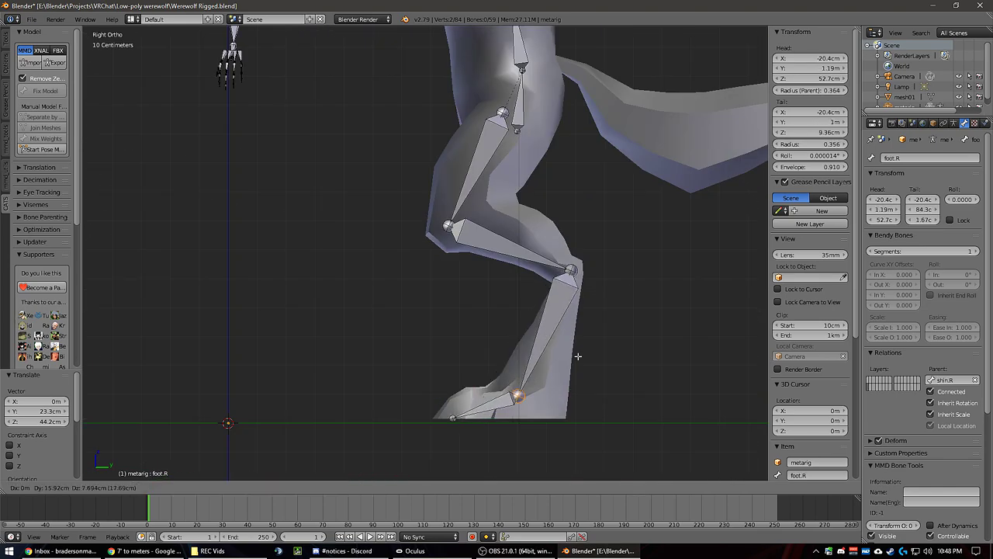
{"action": "left_click", "coordinate": [611, 366]}
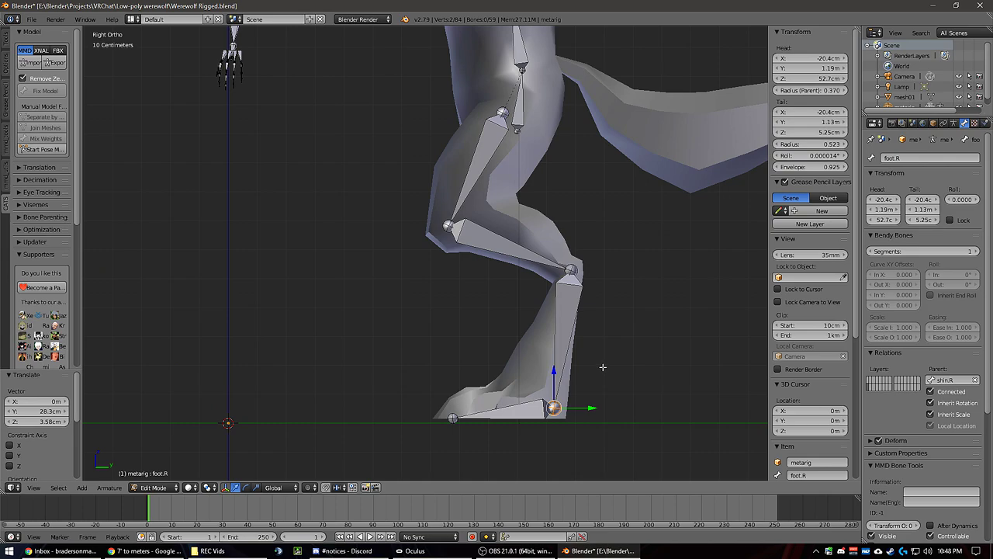
Step: Shift the lower ends of both foot bones about -10.7 cm along Y and 8.95 mm along Z
{"action": "middle_click_drag", "start_coordinate": [575, 357], "coordinate": [511, 401]}
{"action": "right_click", "coordinate": [606, 401]}
{"action": "middle_click_drag", "start_coordinate": [625, 381], "coordinate": [561, 341]}
{"action": "right_click", "coordinate": [536, 342]}
{"action": "key", "text": "KP_3"}
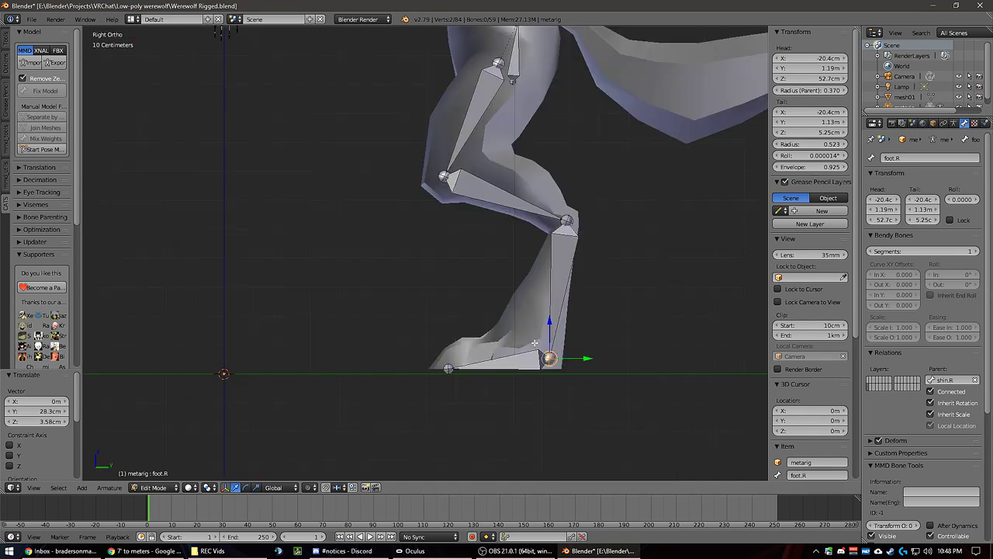
{"action": "key", "text": "g"}
{"action": "left_click", "coordinate": [553, 370]}
{"action": "middle_click_drag", "start_coordinate": [554, 369], "coordinate": [520, 383]}
Step: Delete all bones of the right arm, from the shoulder through the hand and fingers
{"action": "scroll", "coordinate": [519, 292], "scroll_direction": "down", "scroll_amount": 5}
{"action": "scroll", "coordinate": [480, 334], "scroll_direction": "up", "scroll_amount": 4}
{"action": "middle_click_drag", "start_coordinate": [518, 267], "coordinate": [426, 246]}
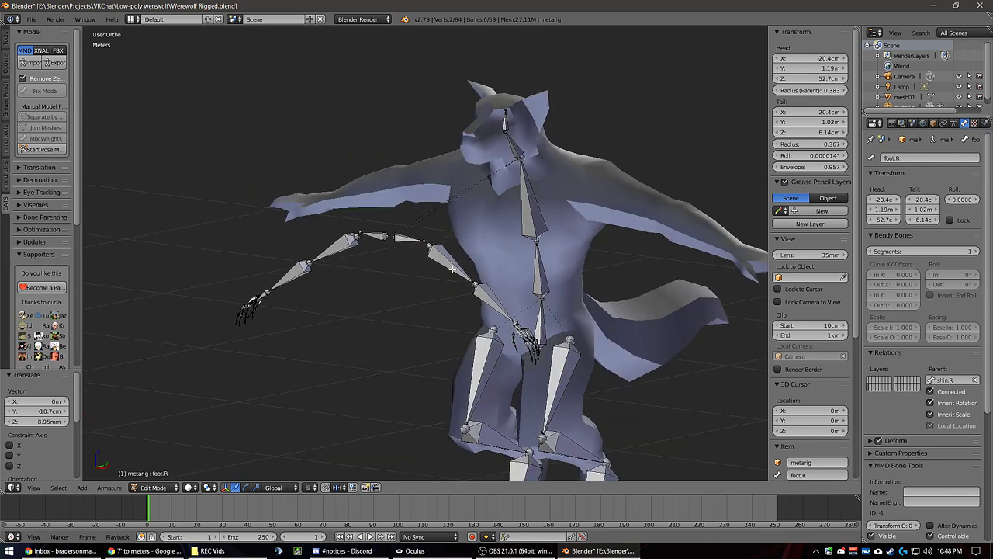
{"action": "scroll", "coordinate": [426, 245], "scroll_direction": "up", "scroll_amount": 1}
{"action": "right_click", "coordinate": [404, 236]}
{"action": "right_click", "coordinate": [353, 231]}
{"action": "middle_click_drag", "start_coordinate": [353, 230], "coordinate": [374, 235]}
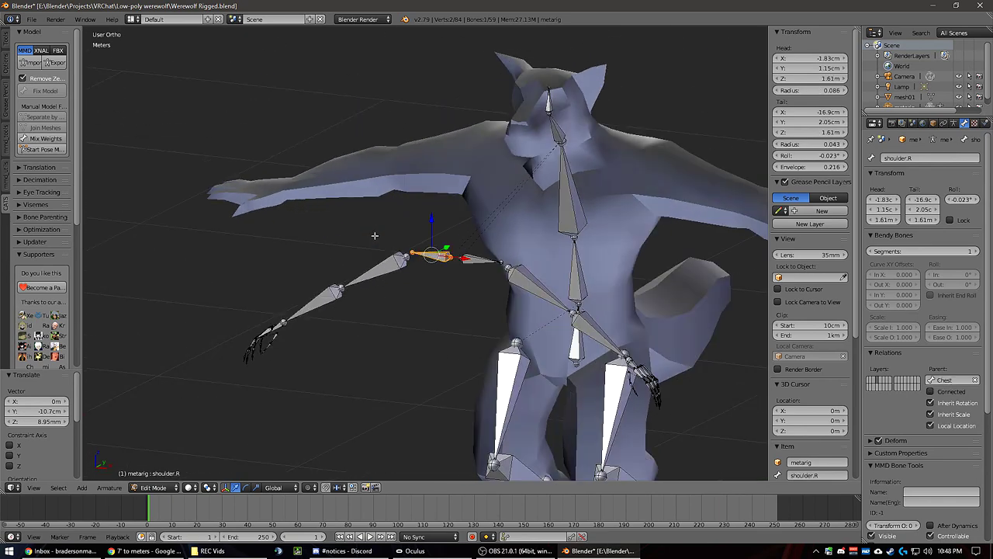
{"action": "key", "text": "c"}
{"action": "mouse_move", "coordinate": [376, 267]}
{"action": "left_mouse_down"}
{"action": "mouse_move", "coordinate": [247, 350]}
{"action": "mouse_move", "coordinate": [277, 357]}
{"action": "left_mouse_up"}
{"action": "right_click", "coordinate": [277, 359]}
{"action": "mouse_move", "coordinate": [347, 330]}
{"action": "middle_mouse_down"}
{"action": "mouse_move", "coordinate": [404, 339]}
{"action": "mouse_move", "coordinate": [362, 317]}
{"action": "mouse_move", "coordinate": [434, 316]}
{"action": "mouse_move", "coordinate": [525, 259]}
{"action": "middle_mouse_up"}
{"action": "key", "text": "x"}
{"action": "left_click", "coordinate": [362, 317]}
{"action": "scroll", "coordinate": [526, 259], "scroll_direction": "down", "scroll_amount": 4}
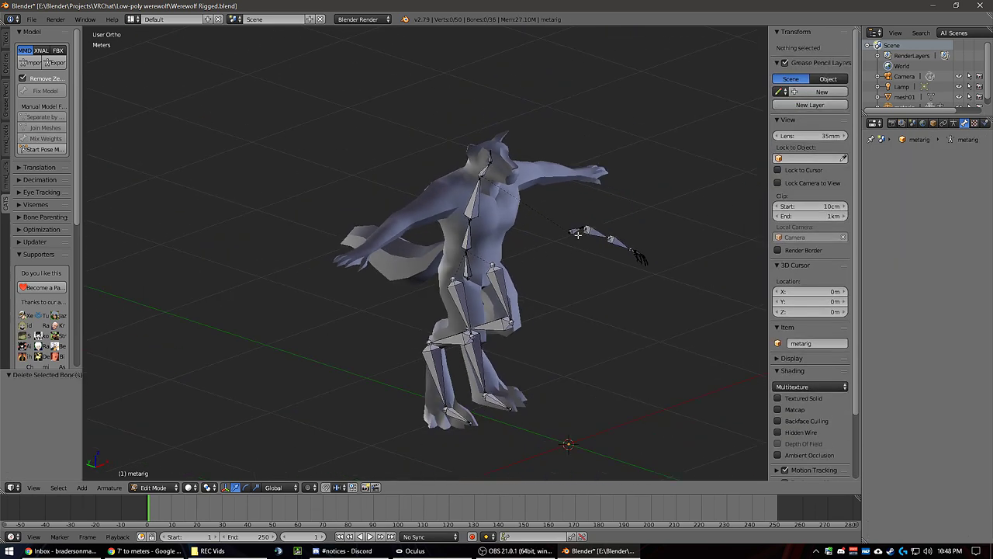
Step: In right view, move the whole left arm chain to the werewolf's shoulder, refining it by -1.66 cm along Y and -1.04 cm along Z
{"action": "key", "text": "l"}
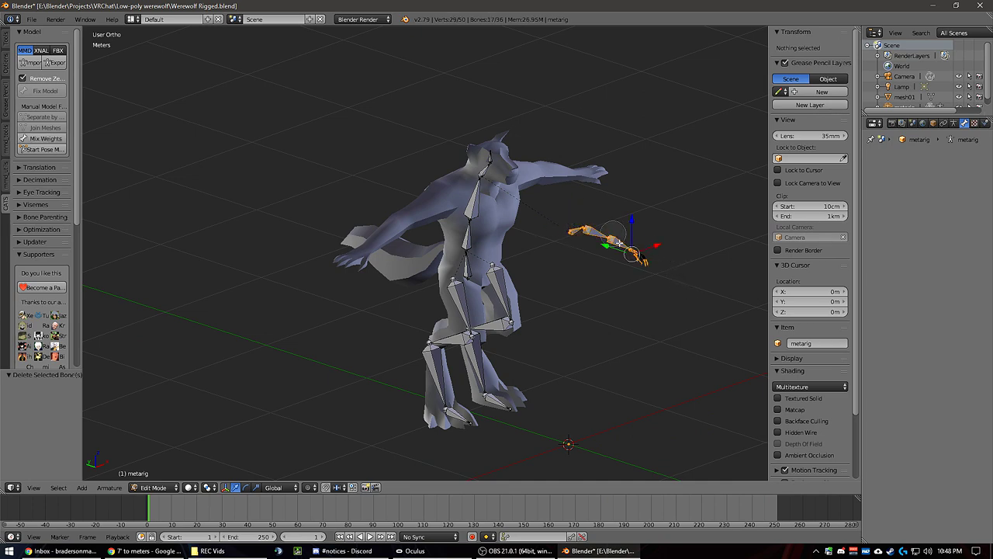
{"action": "key", "text": "KP_3"}
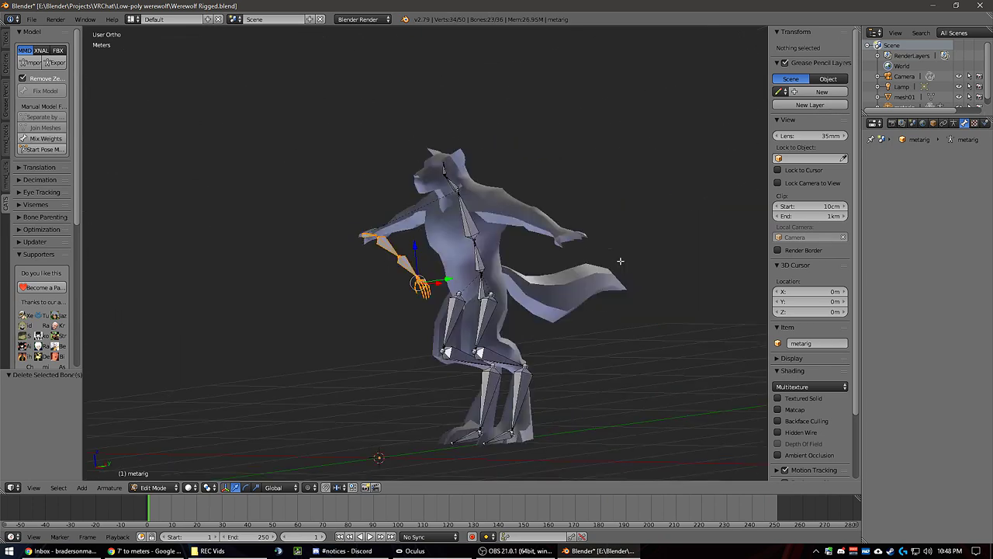
{"action": "key", "text": "g"}
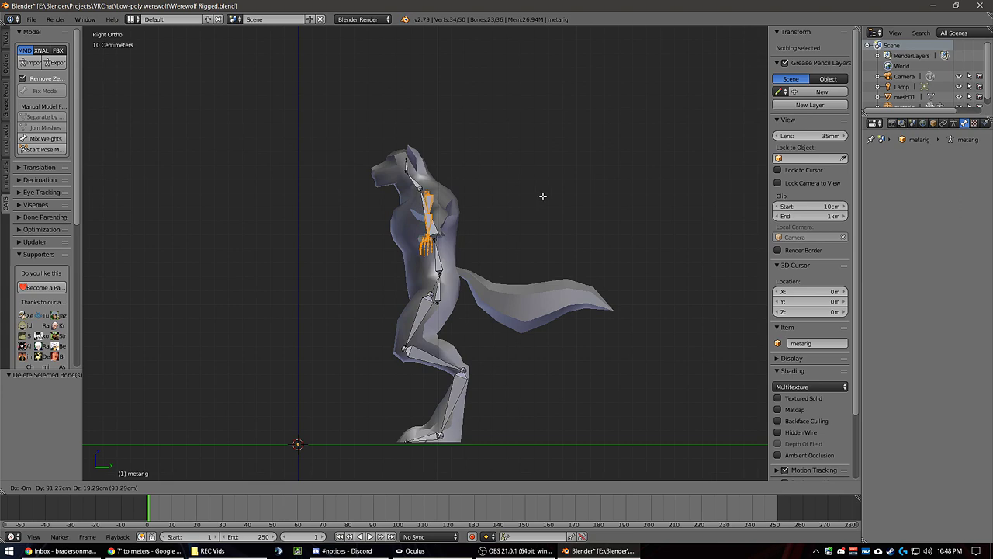
{"action": "left_click", "coordinate": [521, 192]}
{"action": "scroll", "coordinate": [520, 193], "scroll_direction": "up", "scroll_amount": 6}
{"action": "scroll", "coordinate": [481, 186], "scroll_direction": "up", "scroll_amount": 4, "text": "shift"}
{"action": "key", "text": "g"}
{"action": "left_click", "coordinate": [480, 232]}
{"action": "middle_click_drag", "start_coordinate": [413, 216], "coordinate": [479, 231]}
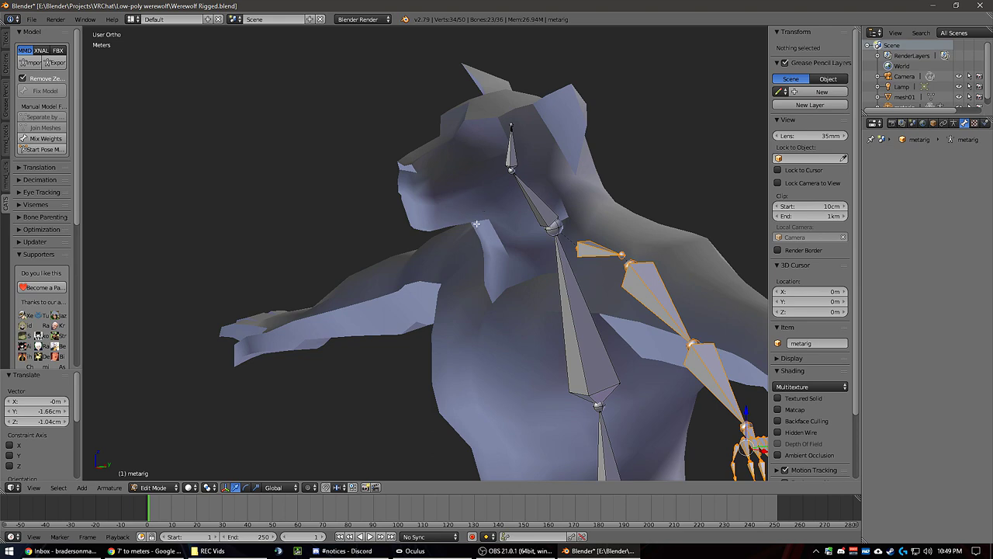
Step: Examine how the left arm, hand and finger bones fit inside the werewolf's arm
{"action": "middle_click_drag", "start_coordinate": [605, 238], "coordinate": [566, 240]}
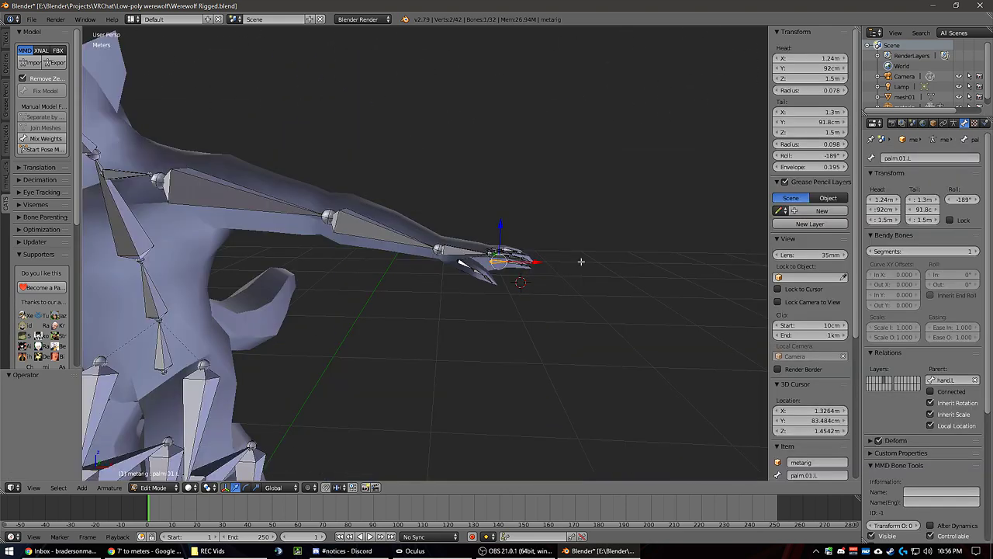
{"action": "middle_click_drag", "start_coordinate": [581, 261], "coordinate": [470, 293]}
{"action": "scroll", "coordinate": [427, 321], "scroll_direction": "up", "scroll_amount": 4}
{"action": "middle_click_drag", "start_coordinate": [427, 322], "coordinate": [668, 239]}
{"action": "scroll", "coordinate": [408, 299], "scroll_direction": "up", "scroll_amount": 3}
{"action": "scroll", "coordinate": [372, 301], "scroll_direction": "down", "scroll_amount": 3}
{"action": "middle_click_drag", "start_coordinate": [629, 272], "coordinate": [505, 235]}
Step: Select the left arm bones from shoulder through fingers and mirror them to the right side with Symmetrize
{"action": "right_click", "coordinate": [186, 201]}
{"action": "right_click", "coordinate": [275, 217], "text": "shift"}
{"action": "right_click", "coordinate": [404, 232], "text": "shift"}
{"action": "key", "text": "c"}
{"action": "left_click_drag", "start_coordinate": [444, 236], "coordinate": [533, 264]}
{"action": "right_click", "coordinate": [518, 239]}
{"action": "middle_click_drag", "start_coordinate": [543, 244], "coordinate": [469, 279]}
{"action": "key", "text": "c"}
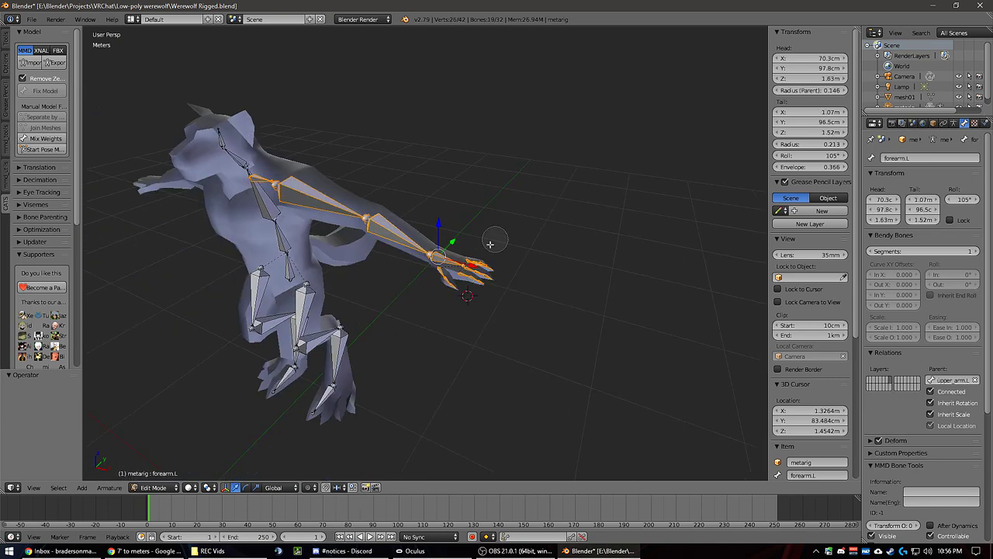
{"action": "key", "text": "g"}
{"action": "right_click", "coordinate": [605, 120]}
{"action": "middle_click_drag", "start_coordinate": [334, 224], "coordinate": [365, 209]}
{"action": "key", "text": "space"}
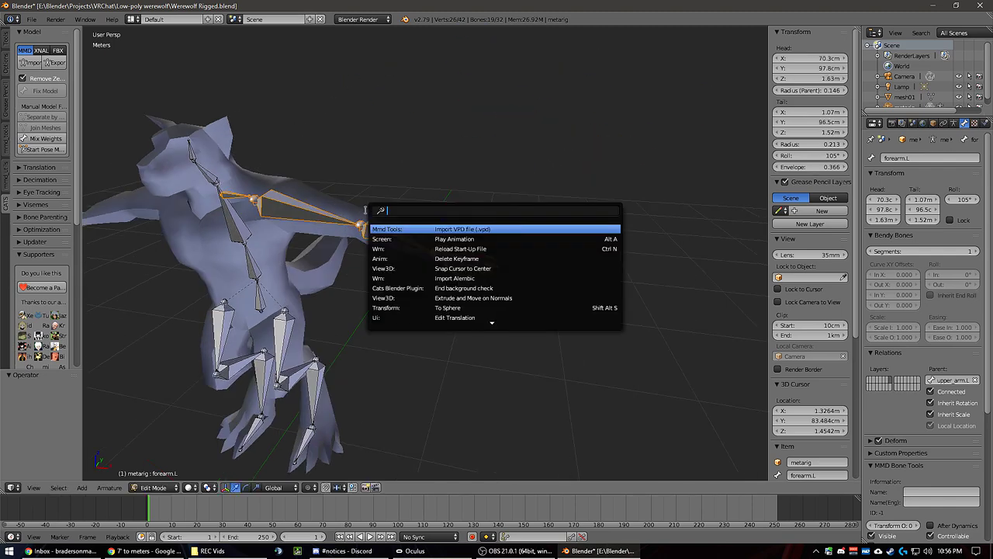
{"action": "type", "text": "sym"}
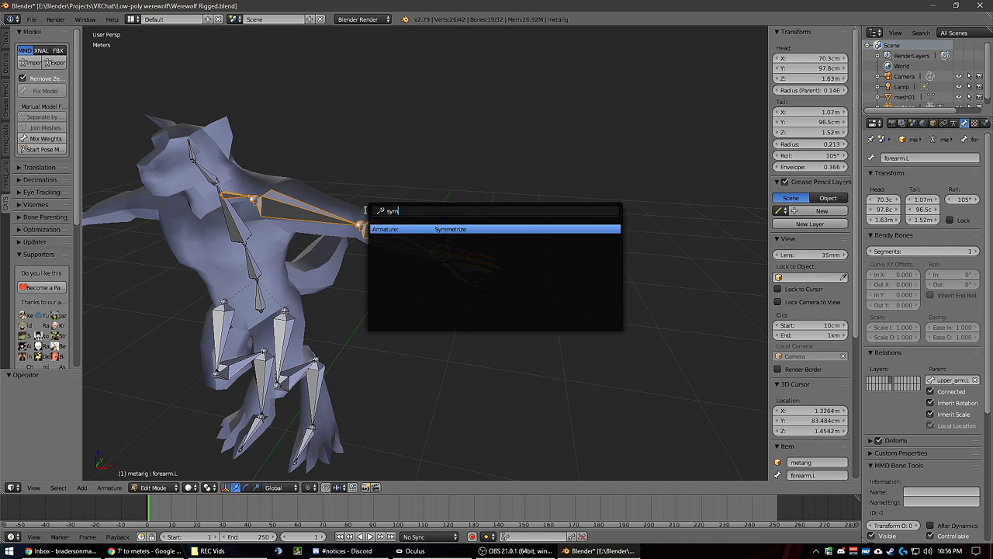
{"action": "key", "text": "Return"}
Step: Save the mirrored rig over Werewolf Rigged.blend
{"action": "middle_click_drag", "start_coordinate": [167, 196], "coordinate": [315, 219]}
{"action": "middle_click_drag", "start_coordinate": [314, 287], "coordinate": [466, 274]}
{"action": "middle_click_drag", "start_coordinate": [742, 408], "coordinate": [322, 196]}
{"action": "key", "text": "ctrl+s"}
{"action": "left_click", "coordinate": [438, 227]}
Step: Switch the armature to Object Mode and save Werewolf Rigged.blend again
{"action": "middle_click_drag", "start_coordinate": [439, 228], "coordinate": [388, 177]}
{"action": "key", "text": "Tab"}
{"action": "middle_click_drag", "start_coordinate": [342, 202], "coordinate": [445, 206]}
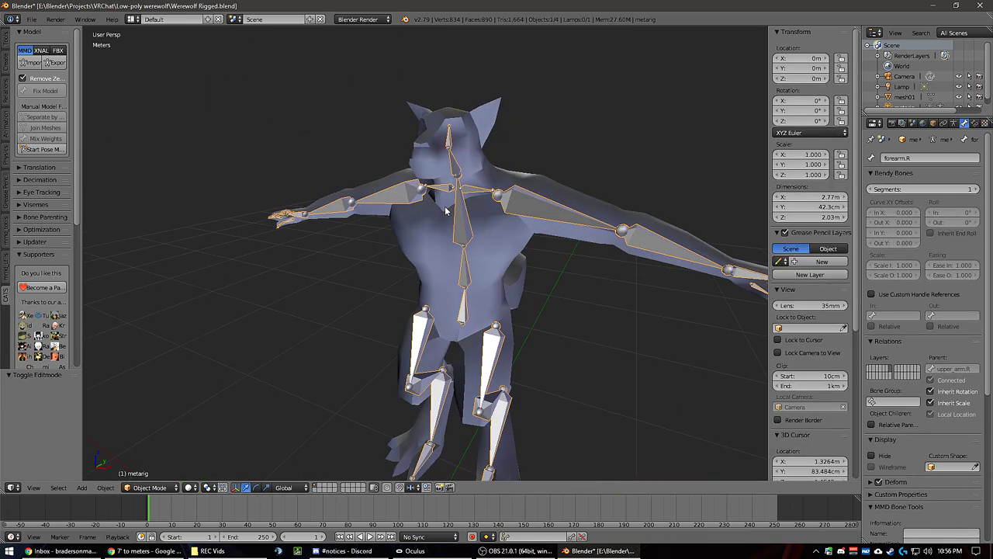
{"action": "key", "text": "ctrl+s"}
{"action": "left_click", "coordinate": [445, 206]}
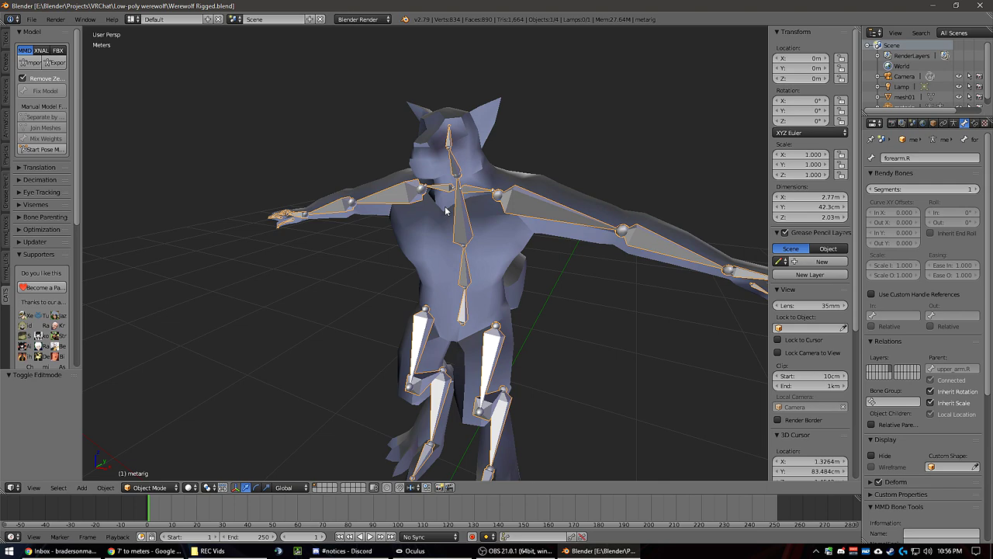
Step: Examine the werewolf's tail mesh from the side, checking its topology in Edit Mode
{"action": "middle_click_drag", "start_coordinate": [535, 316], "coordinate": [475, 223]}
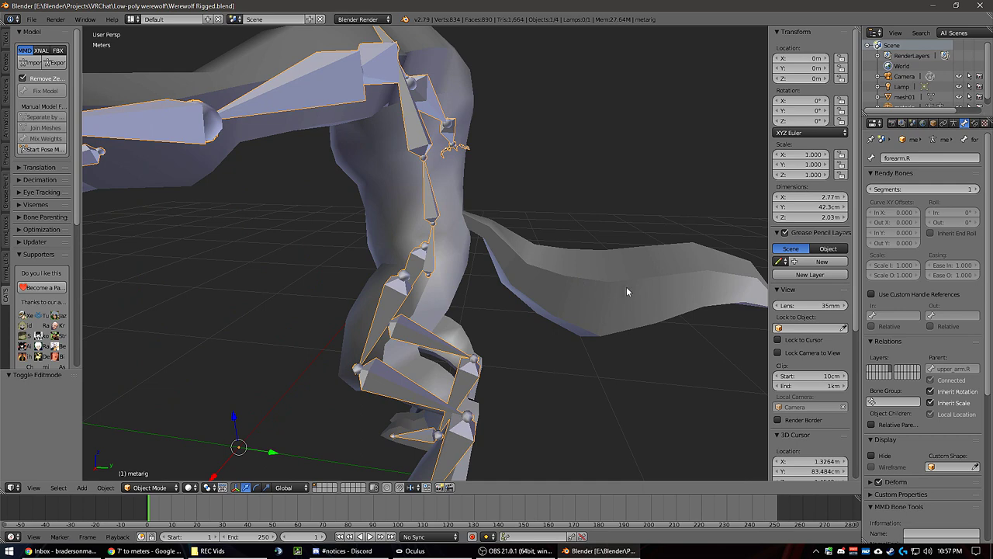
{"action": "right_click", "coordinate": [690, 270]}
{"action": "key", "text": "Tab"}
{"action": "left_click", "coordinate": [587, 267]}
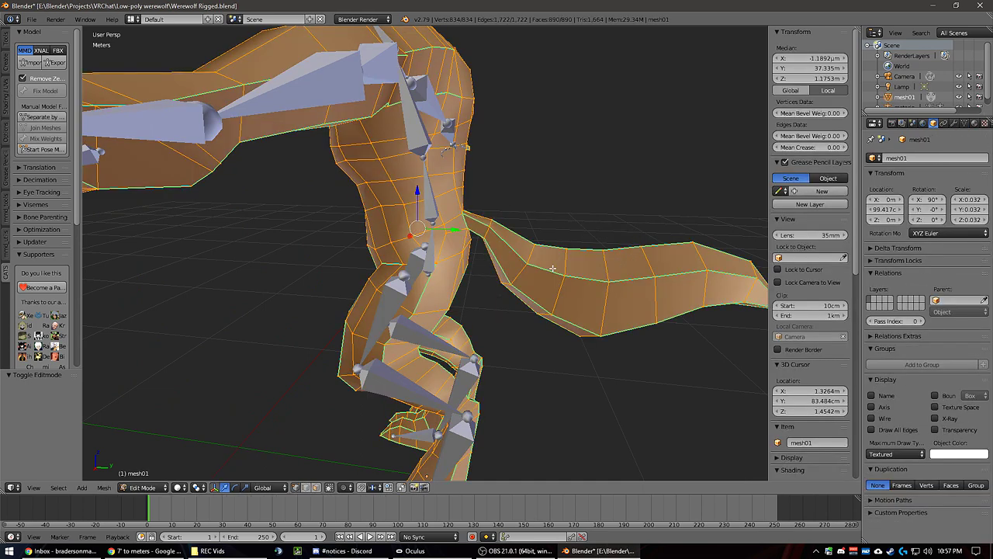
{"action": "key", "text": "Tab"}
{"action": "left_click", "coordinate": [640, 273]}
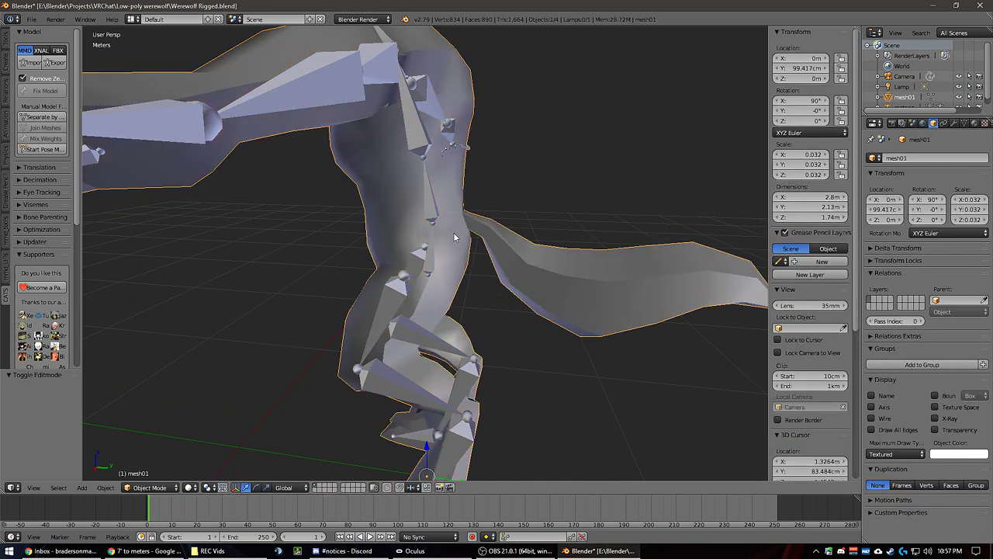
{"action": "key", "text": "KP_3"}
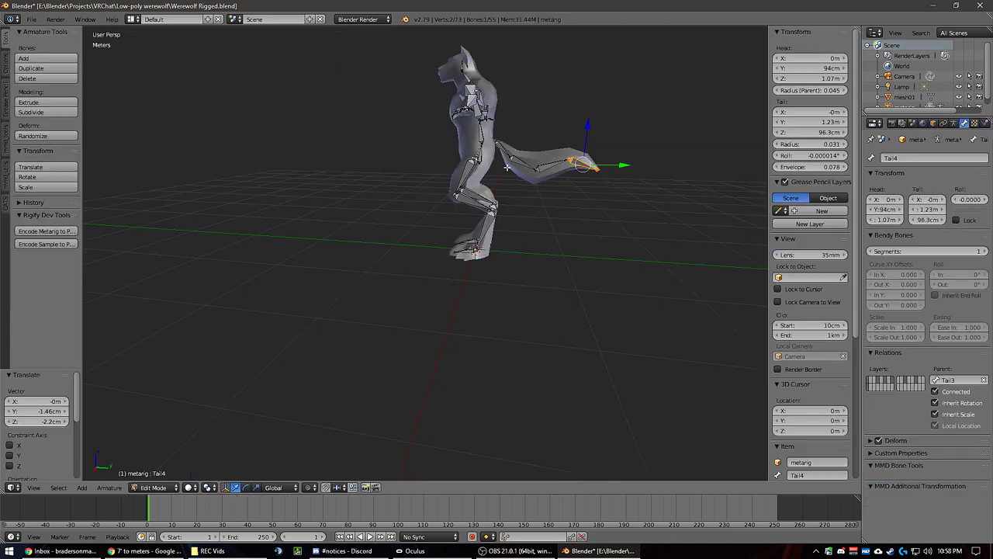
Step: Duplicate the Hips bone in place at the base of the spine
{"action": "key", "text": "KP_Decimal"}
{"action": "scroll", "coordinate": [515, 160], "scroll_direction": "down", "scroll_amount": 3}
{"action": "mouse_move", "coordinate": [514, 160]}
{"action": "middle_mouse_down"}
{"action": "mouse_move", "coordinate": [426, 169]}
{"action": "mouse_move", "coordinate": [523, 162]}
{"action": "middle_mouse_up"}
{"action": "middle_click_drag", "start_coordinate": [328, 169], "coordinate": [379, 135]}
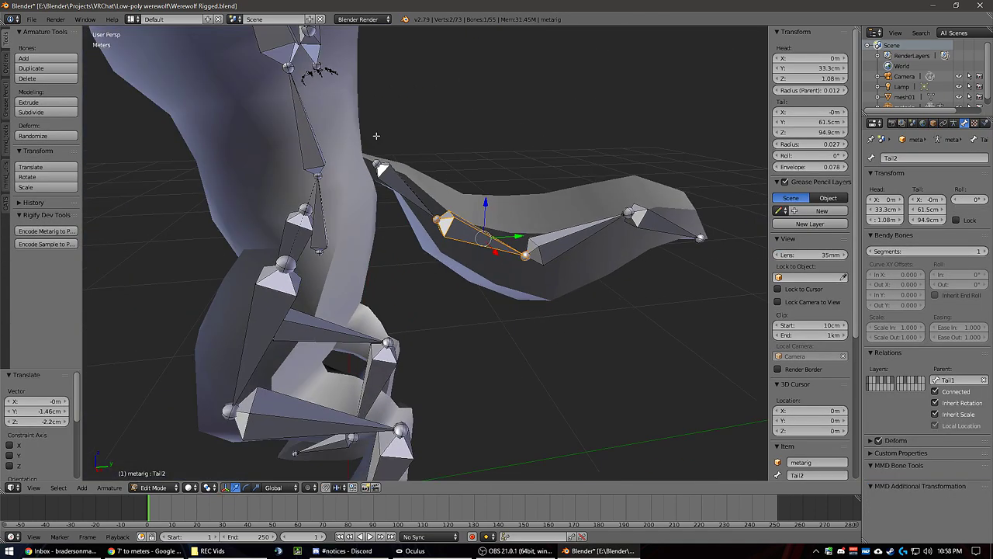
{"action": "middle_click_drag", "start_coordinate": [699, 201], "coordinate": [639, 206]}
{"action": "right_click", "coordinate": [356, 208]}
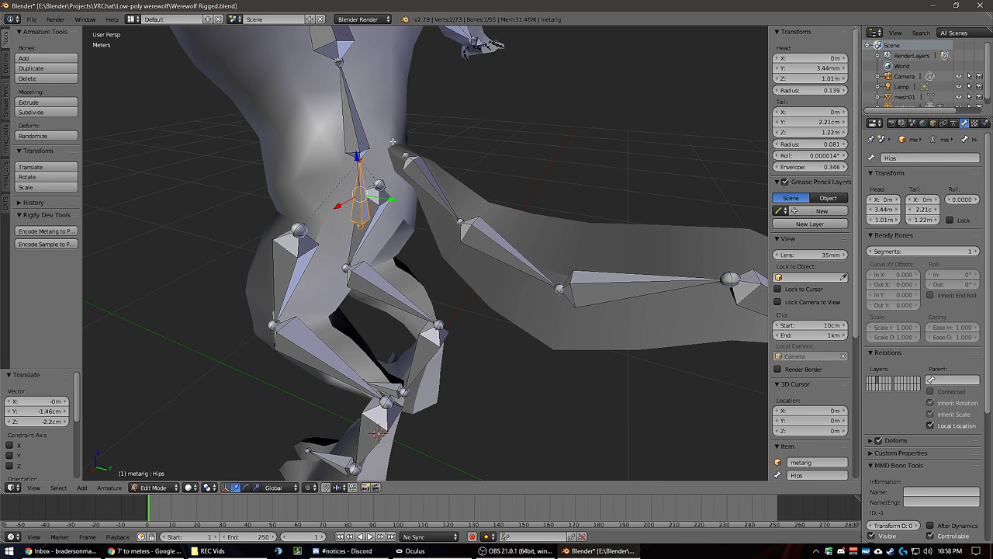
{"action": "key", "text": "shift+d"}
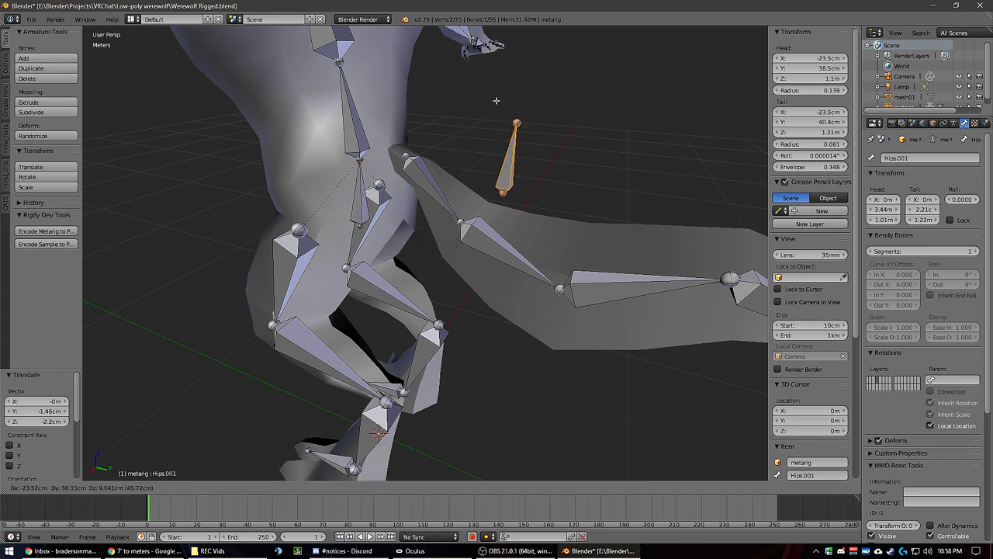
{"action": "key", "text": "Escape"}
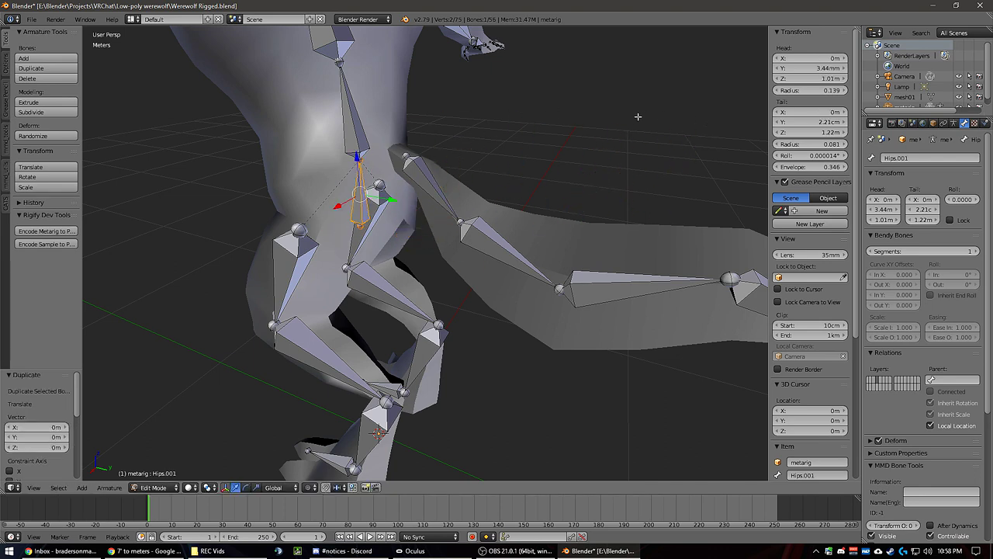
Step: Rename the duplicated hip bone to TailBase-WW
{"action": "left_click", "coordinate": [930, 158]}
{"action": "type", "text": "TailBase"}
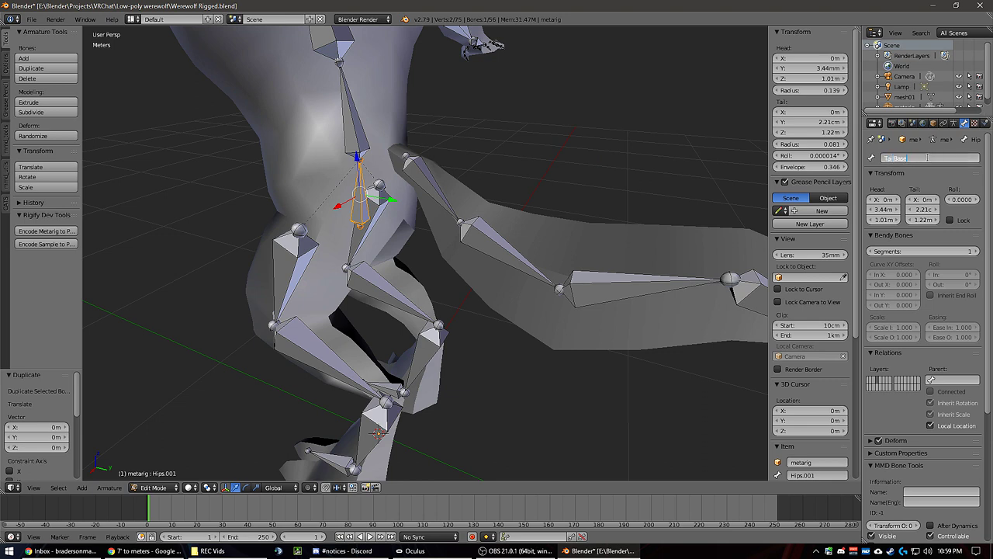
{"action": "type", "text": "-WW"}
{"action": "key", "text": "Return"}
Step: Set TailBase-WW as the parent of the Tail1 bone and save the file
{"action": "middle_click_drag", "start_coordinate": [366, 264], "coordinate": [438, 187]}
{"action": "right_click", "coordinate": [394, 182]}
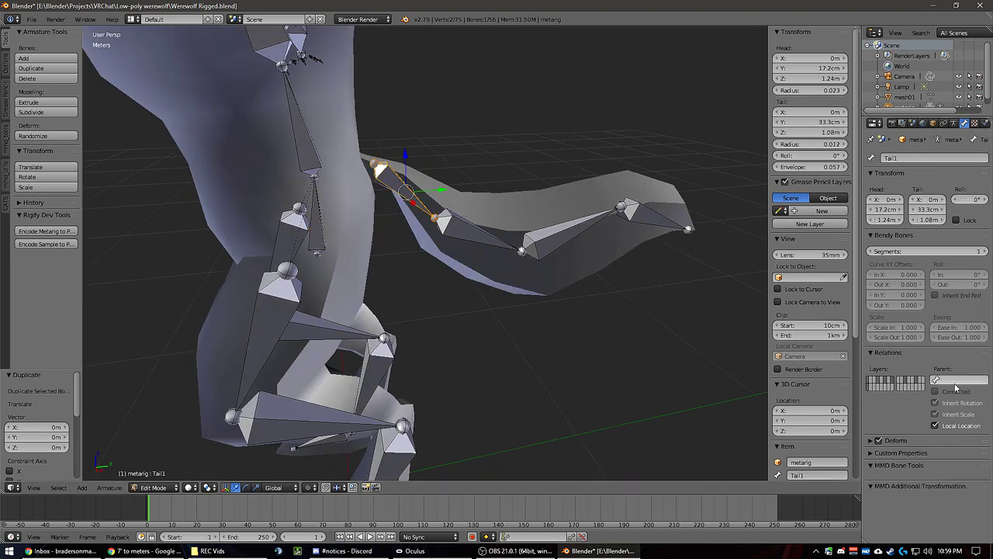
{"action": "left_click", "coordinate": [951, 380]}
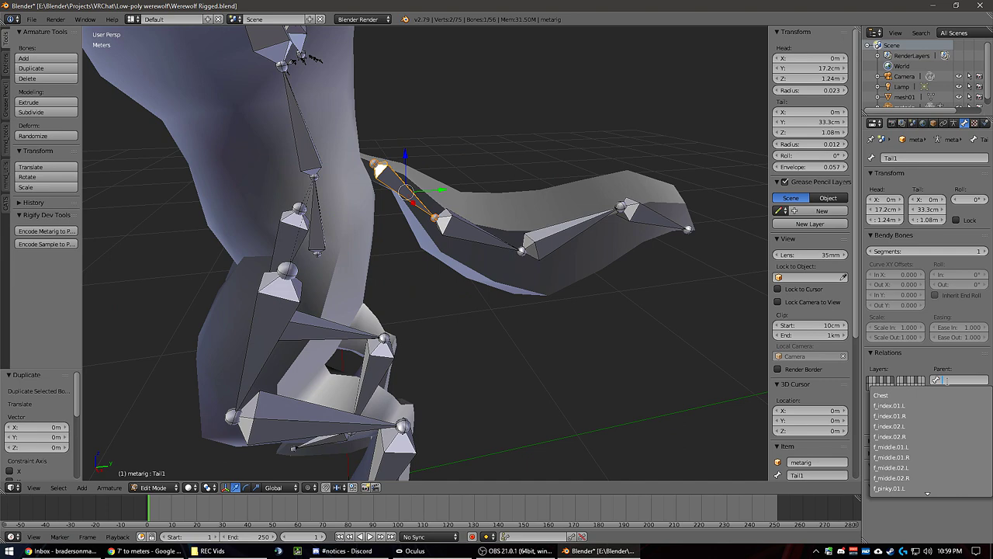
{"action": "type", "text": "tai"}
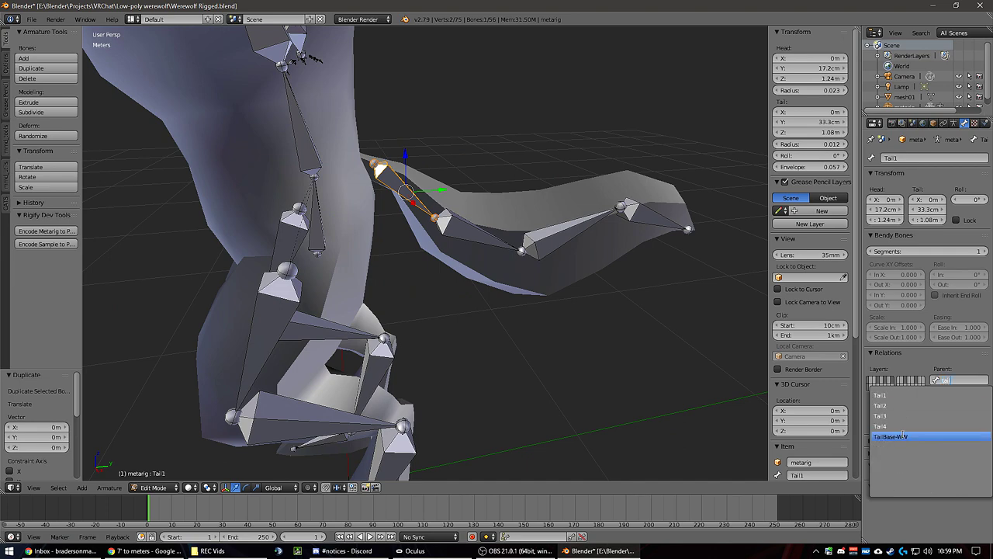
{"action": "left_click", "coordinate": [900, 437]}
{"action": "key", "text": "ctrl+s"}
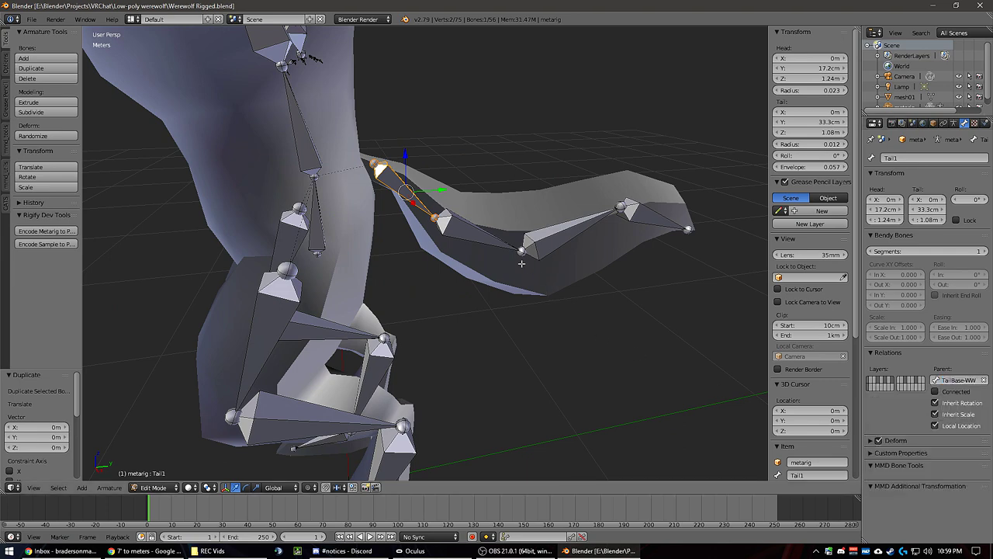
Step: Return the armature to Object Mode, check the whole rig and save Werewolf Rigged.blend again
{"action": "scroll", "coordinate": [529, 267], "scroll_direction": "down", "scroll_amount": 6}
{"action": "key", "text": "Tab"}
{"action": "left_click", "coordinate": [325, 170]}
{"action": "scroll", "coordinate": [325, 171], "scroll_direction": "down", "scroll_amount": 3}
{"action": "middle_click_drag", "start_coordinate": [325, 170], "coordinate": [353, 232]}
{"action": "middle_click_drag", "start_coordinate": [419, 235], "coordinate": [333, 186]}
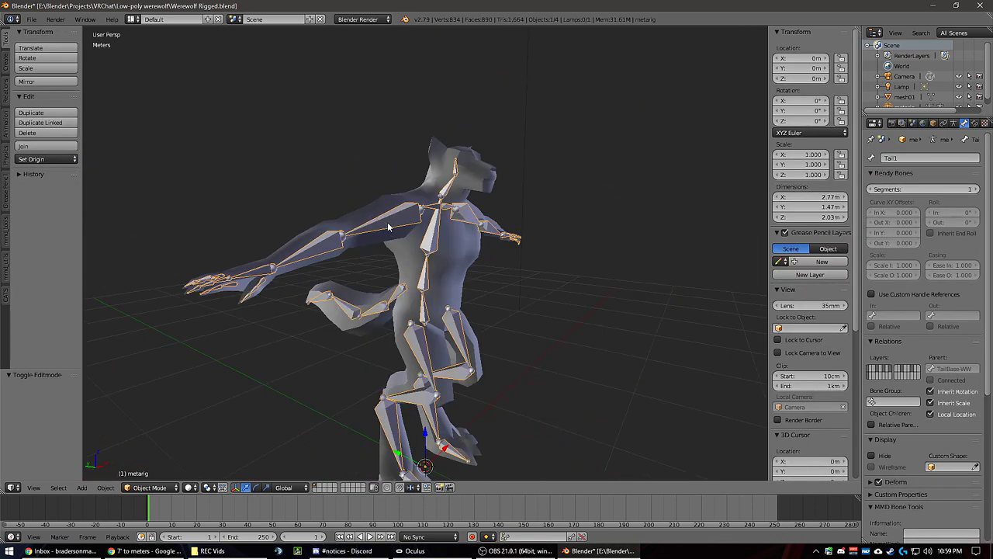
{"action": "key", "text": "ctrl+s"}
{"action": "left_click", "coordinate": [420, 148]}
Step: Select the werewolf mesh plus the metarig and parent the mesh to the armature with Automatic Weights
{"action": "middle_click_drag", "start_coordinate": [463, 138], "coordinate": [420, 281]}
{"action": "scroll", "coordinate": [528, 155], "scroll_direction": "up", "scroll_amount": 5}
{"action": "scroll", "coordinate": [529, 155], "scroll_direction": "down", "scroll_amount": 5}
{"action": "right_click", "coordinate": [440, 281]}
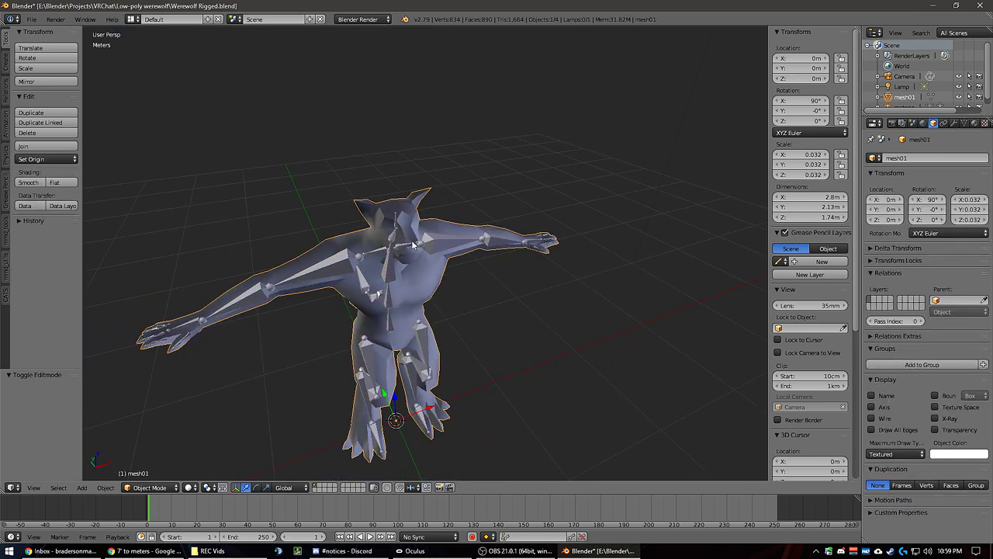
{"action": "right_click", "coordinate": [392, 265]}
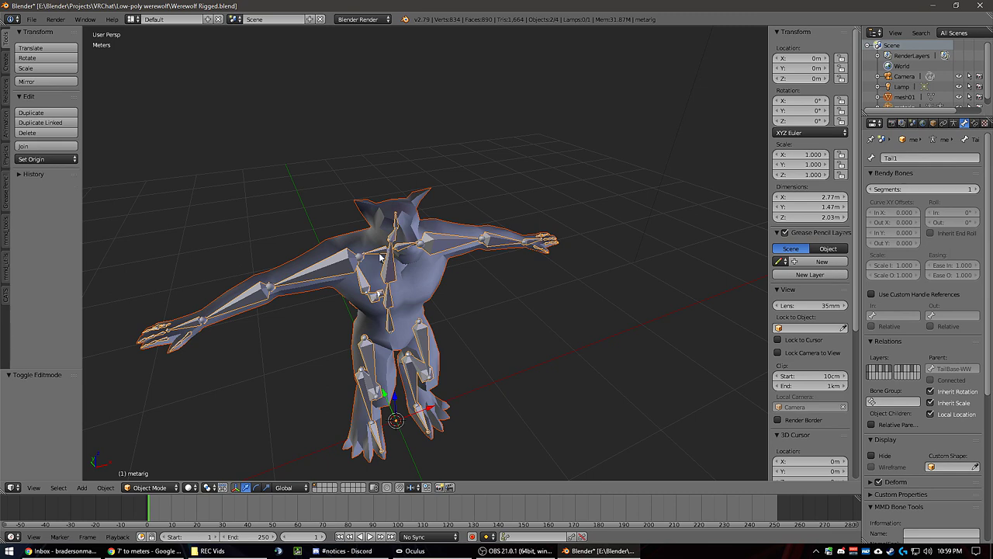
{"action": "middle_click_drag", "start_coordinate": [357, 253], "coordinate": [380, 243]}
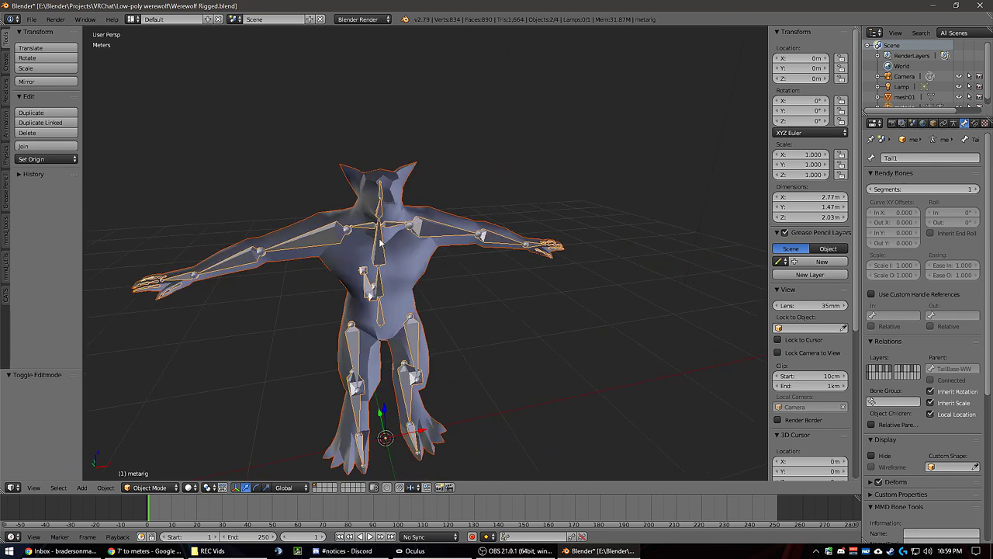
{"action": "key", "text": "ctrl+p"}
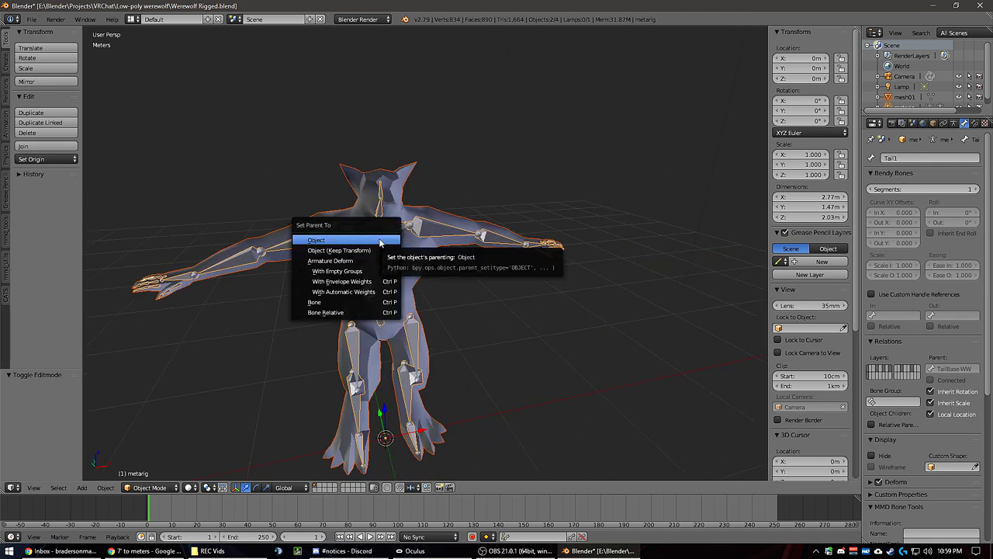
{"action": "left_click", "coordinate": [356, 291]}
Step: Switch the metarig to Pose Mode and test the left arm's deformation with a cancelled rotation of upper_arm.L
{"action": "middle_click_drag", "start_coordinate": [427, 275], "coordinate": [396, 278]}
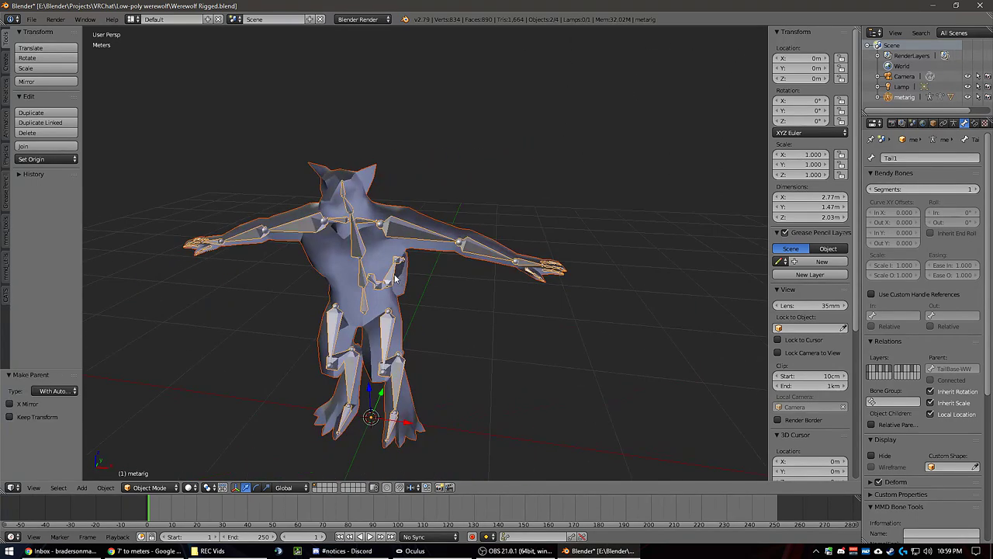
{"action": "key", "text": "Tab"}
{"action": "left_click", "coordinate": [370, 288]}
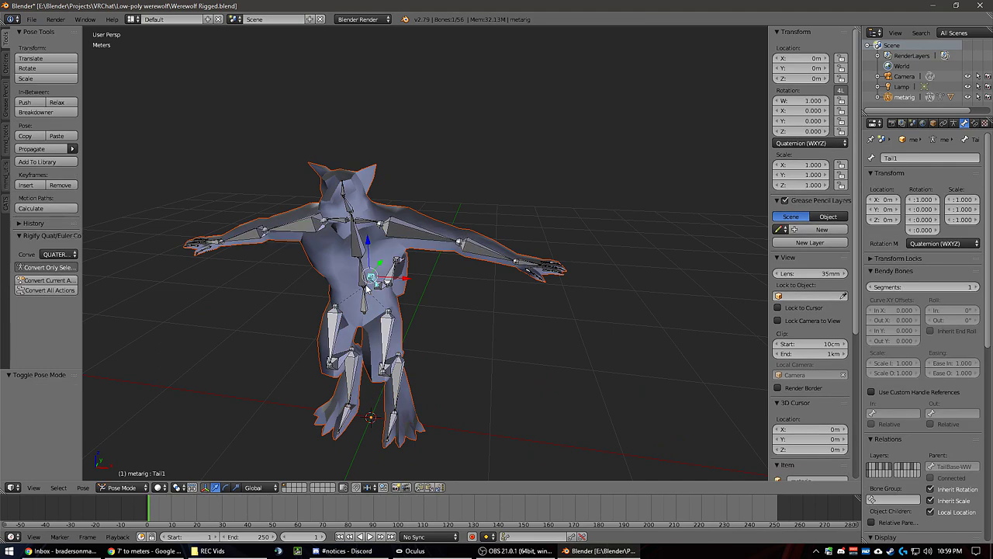
{"action": "right_click", "coordinate": [406, 241]}
{"action": "key", "text": "r"}
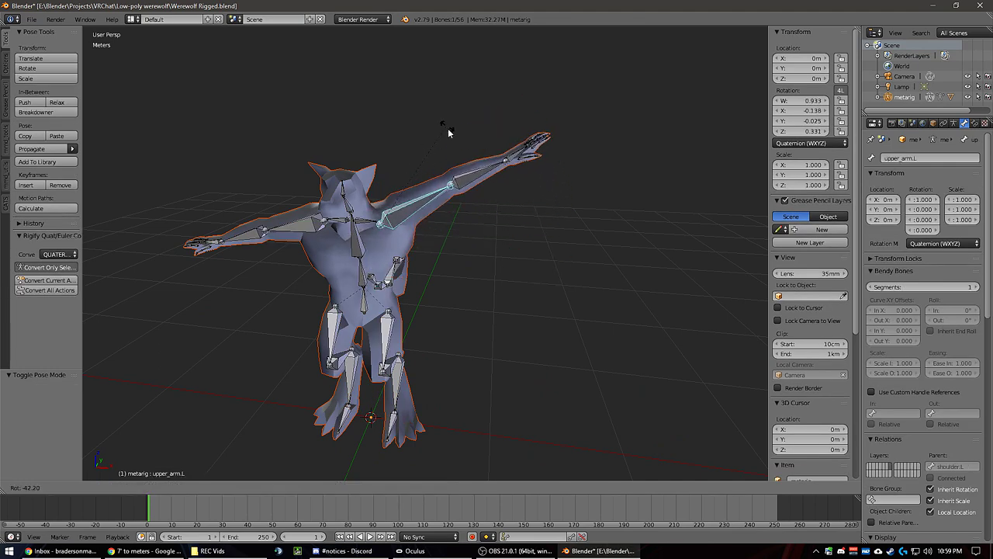
{"action": "right_click", "coordinate": [446, 204]}
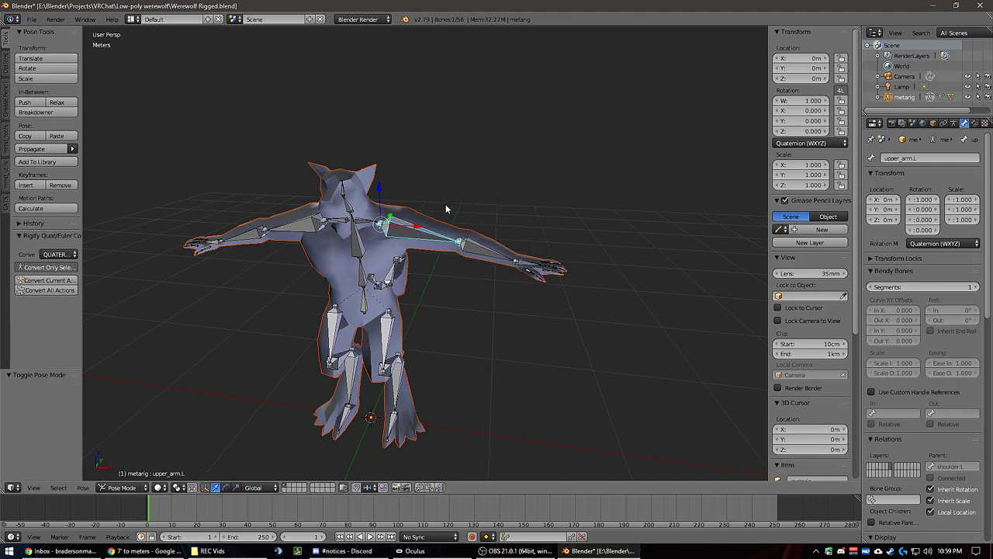
Step: Try rotating the thumb.01.L and palm.01.L bones to test the left hand's deformation, and undo the rotations
{"action": "right_click", "coordinate": [481, 251]}
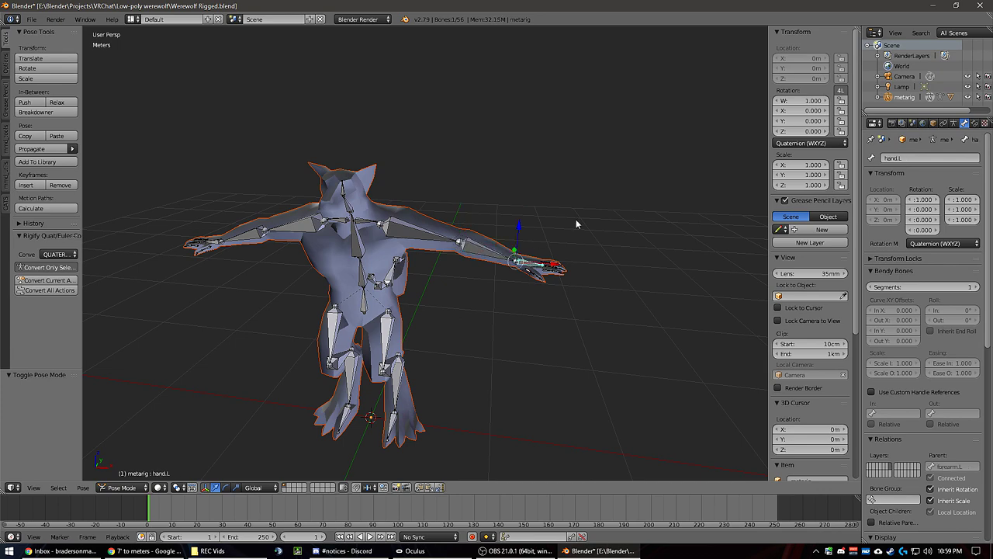
{"action": "scroll", "coordinate": [597, 291], "scroll_direction": "up", "scroll_amount": 6}
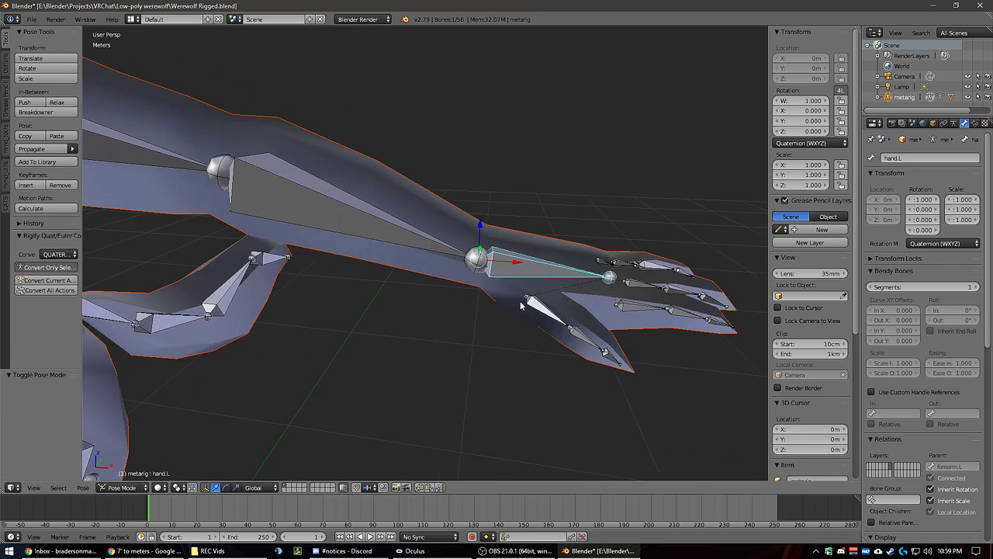
{"action": "right_click", "coordinate": [511, 307]}
{"action": "key", "text": "r"}
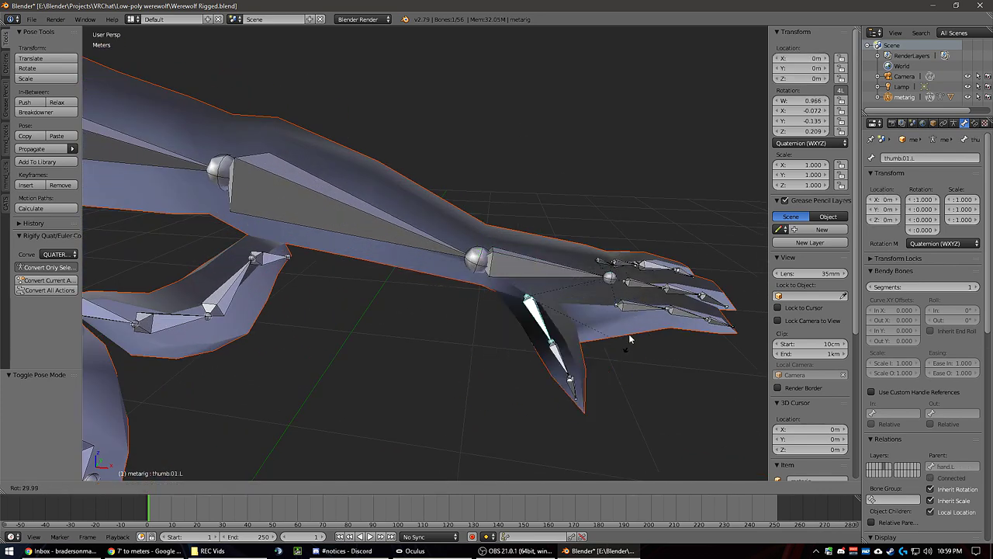
{"action": "left_click", "coordinate": [634, 313]}
{"action": "right_click", "coordinate": [639, 307]}
{"action": "key", "text": "r"}
{"action": "left_click", "coordinate": [668, 260]}
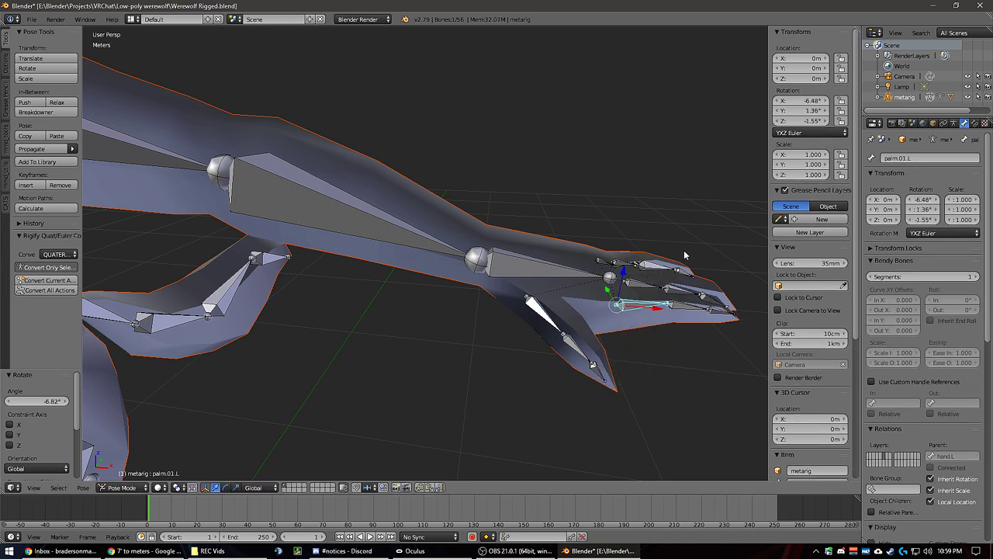
{"action": "middle_click_drag", "start_coordinate": [684, 254], "coordinate": [643, 263]}
{"action": "key", "text": "ctrl+z"}
{"action": "key", "text": "ctrl+z"}
{"action": "key", "text": "ctrl+z"}
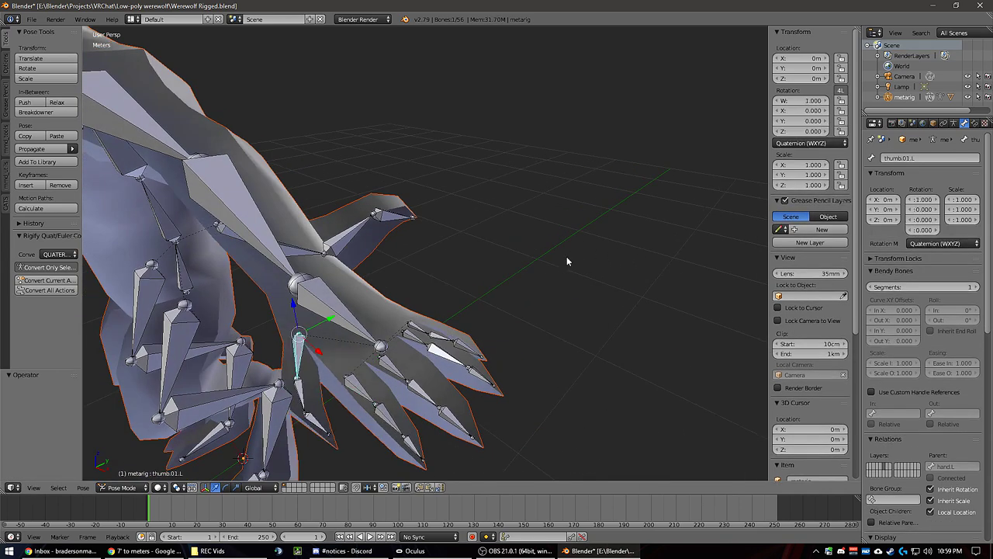
Step: Try rotating the palm.02.L bone by about 29 degrees and undo it
{"action": "right_click", "coordinate": [395, 366]}
{"action": "key", "text": "r"}
{"action": "left_click", "coordinate": [470, 385]}
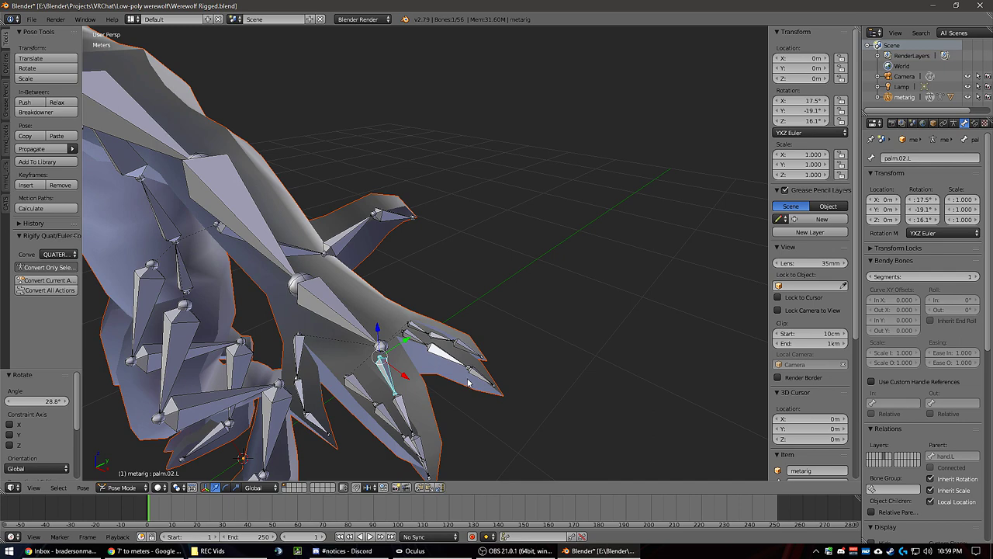
{"action": "key", "text": "ctrl+z"}
Step: Test the left fingers' deformation with cancelled rotations of palm.03.L, the neighbouring finger bones and palm.01.L
{"action": "key", "text": "r"}
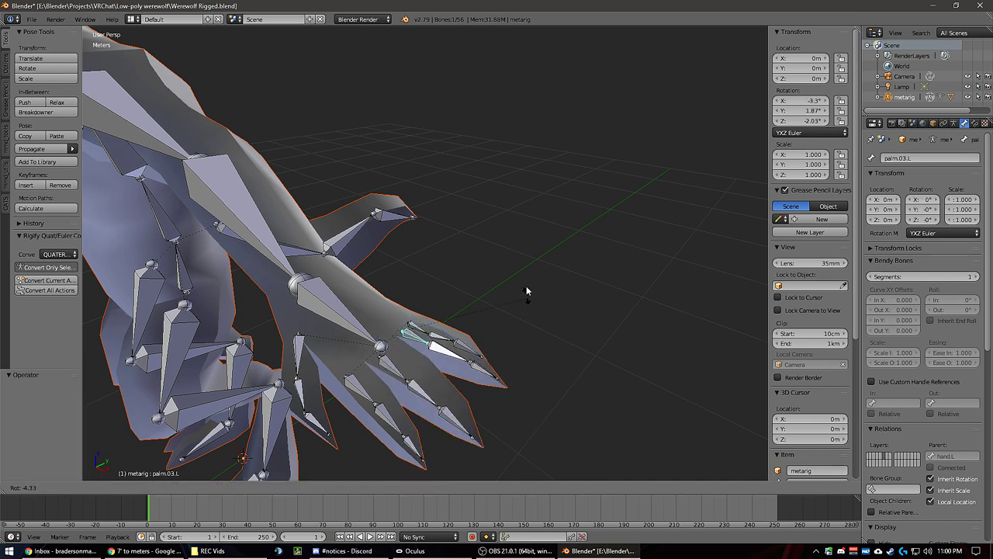
{"action": "right_click", "coordinate": [427, 320]}
{"action": "key", "text": "r"}
{"action": "right_click", "coordinate": [464, 330]}
{"action": "right_click", "coordinate": [439, 340]}
{"action": "key", "text": "r"}
{"action": "right_click", "coordinate": [489, 201]}
{"action": "right_click", "coordinate": [471, 347]}
{"action": "key", "text": "r"}
{"action": "right_click", "coordinate": [468, 230]}
{"action": "right_click", "coordinate": [367, 392]}
{"action": "key", "text": "r"}
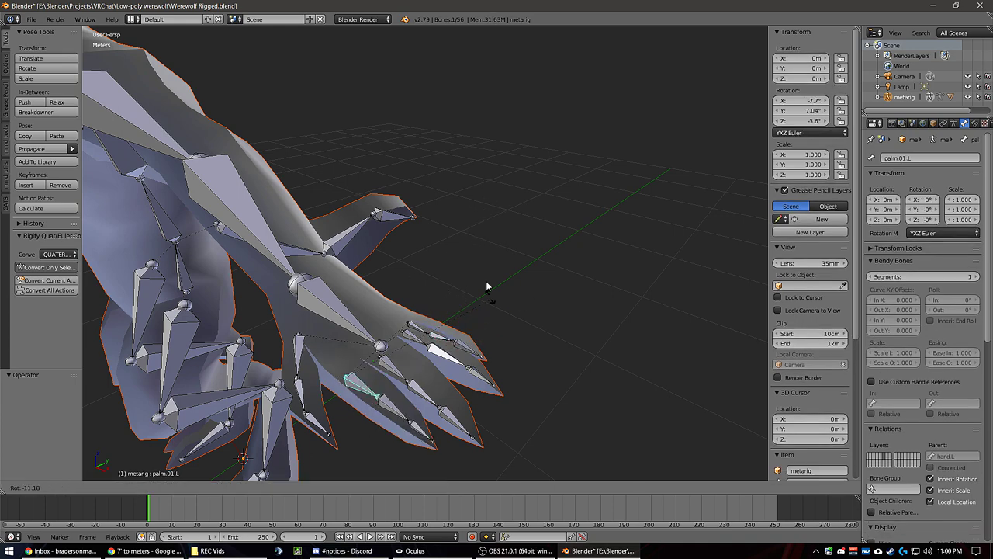
{"action": "right_click", "coordinate": [458, 321]}
Step: Rotate palm.01.L by about 83 degrees to check the mesh deformation and clear its rotation
{"action": "middle_click_drag", "start_coordinate": [449, 315], "coordinate": [504, 281]}
{"action": "key", "text": "r"}
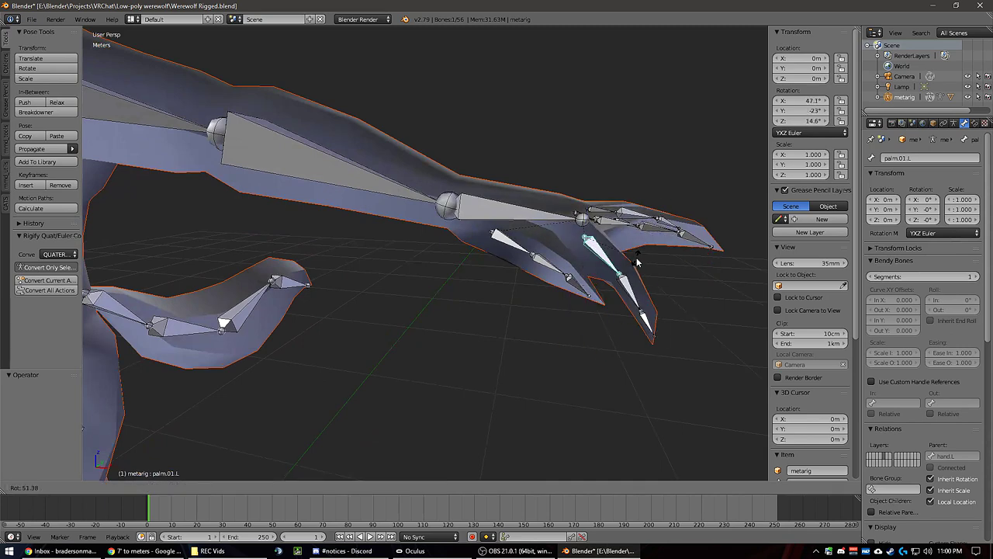
{"action": "left_click", "coordinate": [625, 292]}
{"action": "middle_click_drag", "start_coordinate": [625, 292], "coordinate": [604, 295]}
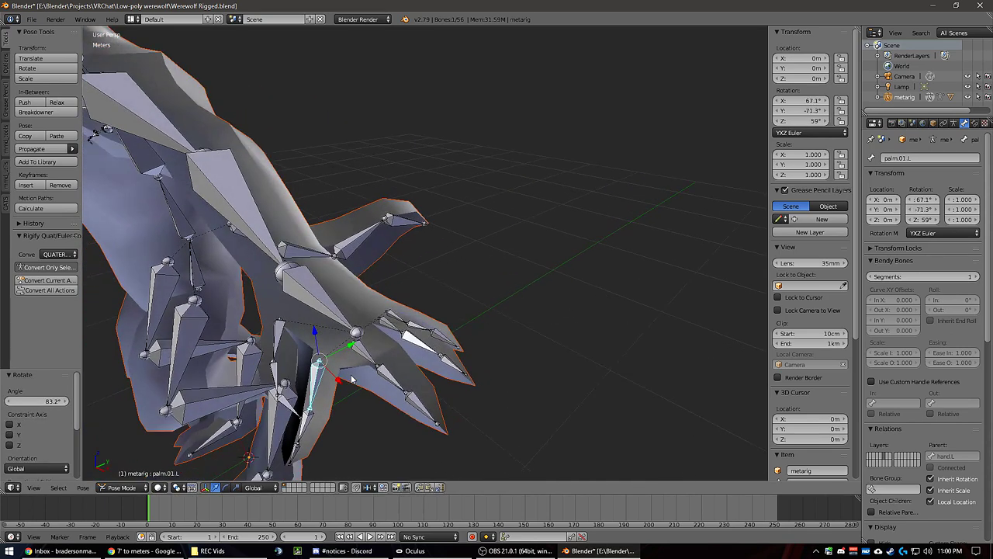
{"action": "scroll", "coordinate": [366, 386], "scroll_direction": "down", "scroll_amount": 4}
{"action": "key", "text": "alt+r"}
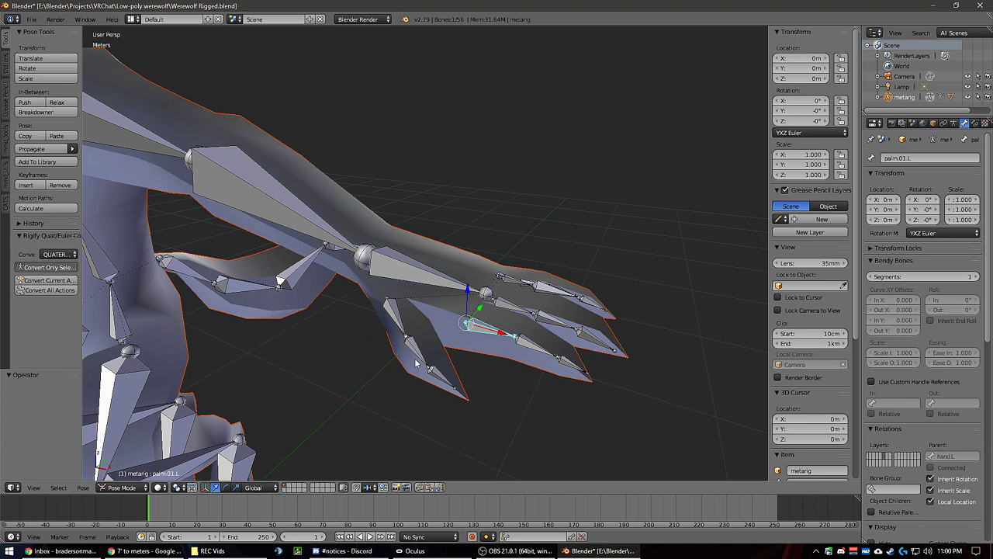
Step: Test the tail's deformation by rotating the Tail1 bone and restore its rest rotation
{"action": "scroll", "coordinate": [301, 281], "scroll_direction": "down", "scroll_amount": 4}
{"action": "middle_click_drag", "start_coordinate": [301, 280], "coordinate": [633, 250]}
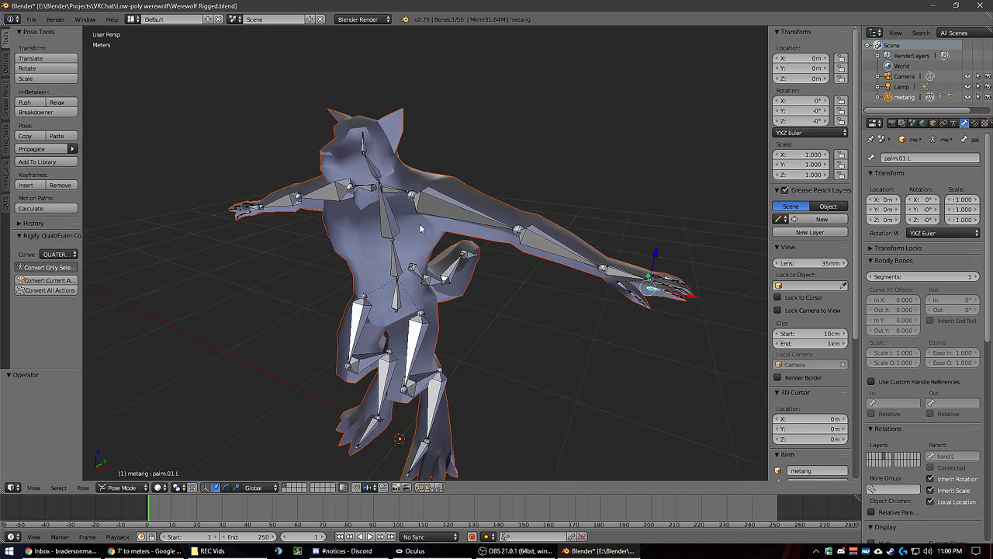
{"action": "right_click", "coordinate": [405, 279]}
{"action": "middle_click_drag", "start_coordinate": [404, 279], "coordinate": [519, 288]}
{"action": "key", "text": "r"}
{"action": "left_click", "coordinate": [557, 153]}
{"action": "key", "text": "r"}
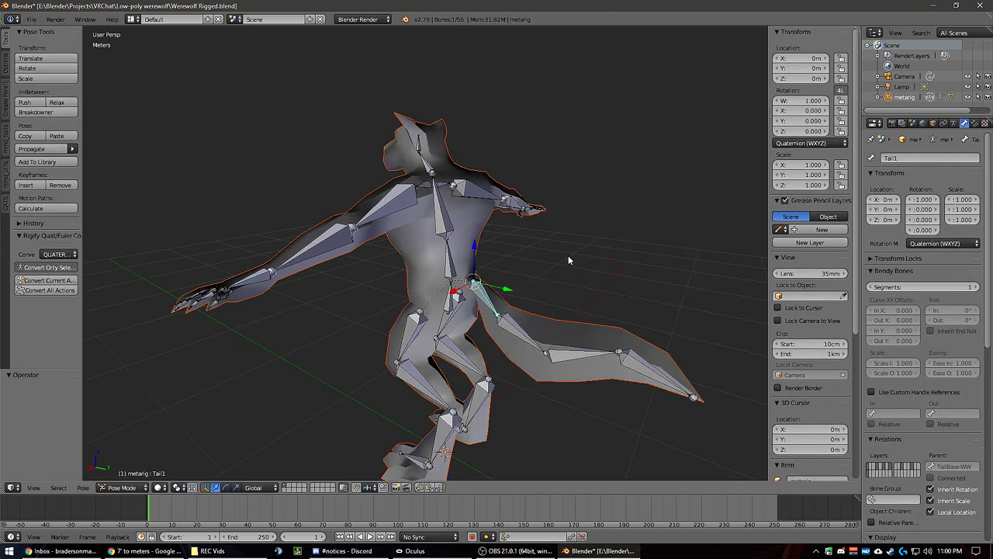
Step: Test the upper tail's deformation with cancelled X-axis rotations of the Tail1 bone and the tail bone following it
{"action": "key", "text": "x"}
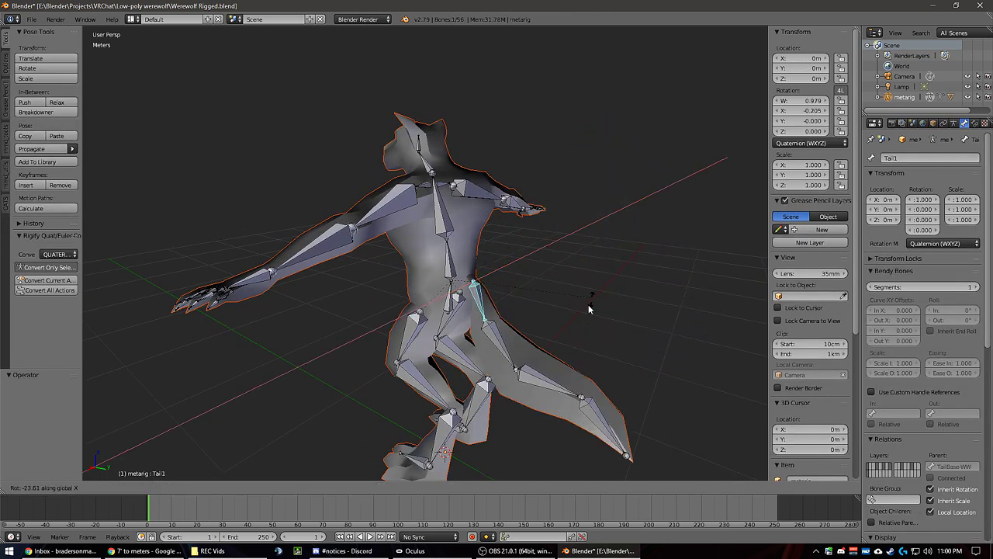
{"action": "right_click", "coordinate": [537, 206]}
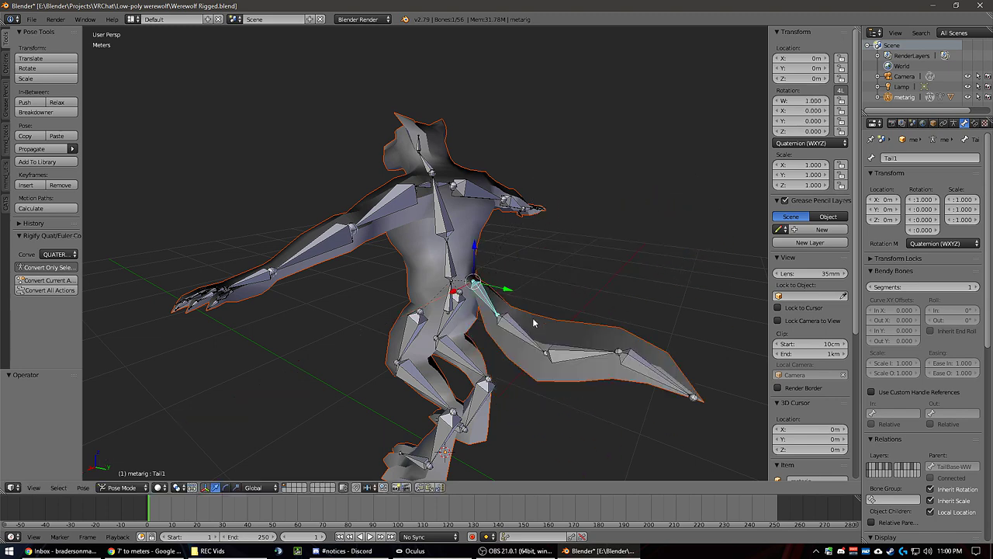
{"action": "right_click", "coordinate": [515, 330]}
{"action": "key", "text": "r"}
{"action": "key", "text": "x"}
{"action": "right_click", "coordinate": [600, 271]}
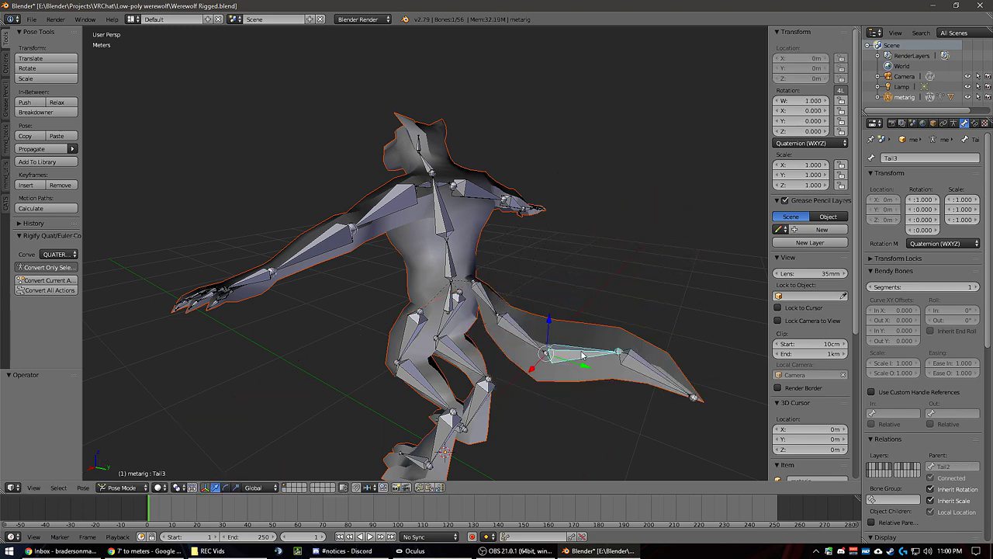
Step: Test the tail end's deformation with cancelled X-axis rotations of the Tail3 bone and the last tail bone
{"action": "key", "text": "r"}
{"action": "key", "text": "x"}
{"action": "right_click", "coordinate": [642, 362]}
{"action": "right_click", "coordinate": [644, 363]}
{"action": "key", "text": "r"}
{"action": "key", "text": "x"}
{"action": "key", "text": "Escape"}
Step: Test the left hip's deformation by rotating thigh.L about the X axis and clear the bone's rotation
{"action": "right_click", "coordinate": [416, 334]}
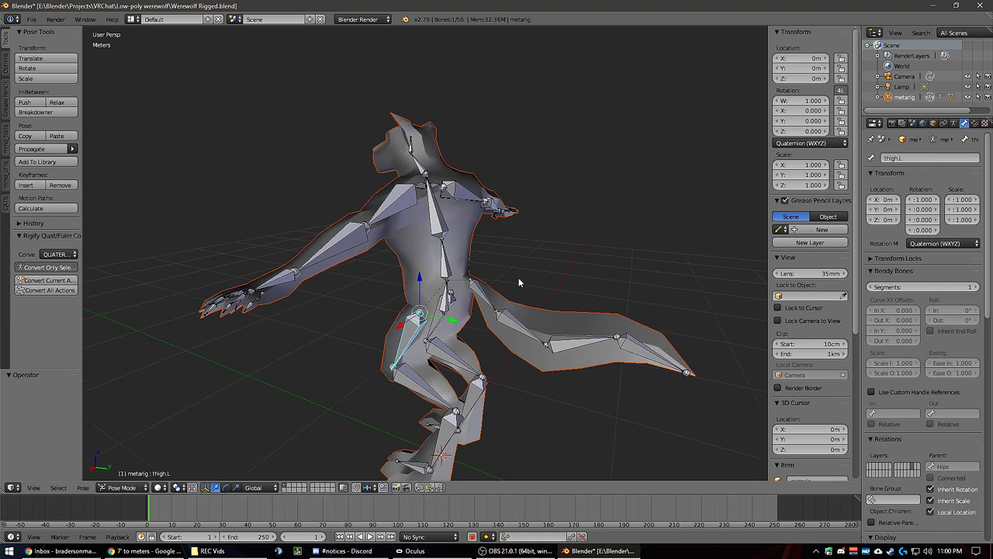
{"action": "key", "text": "r"}
{"action": "key", "text": "x"}
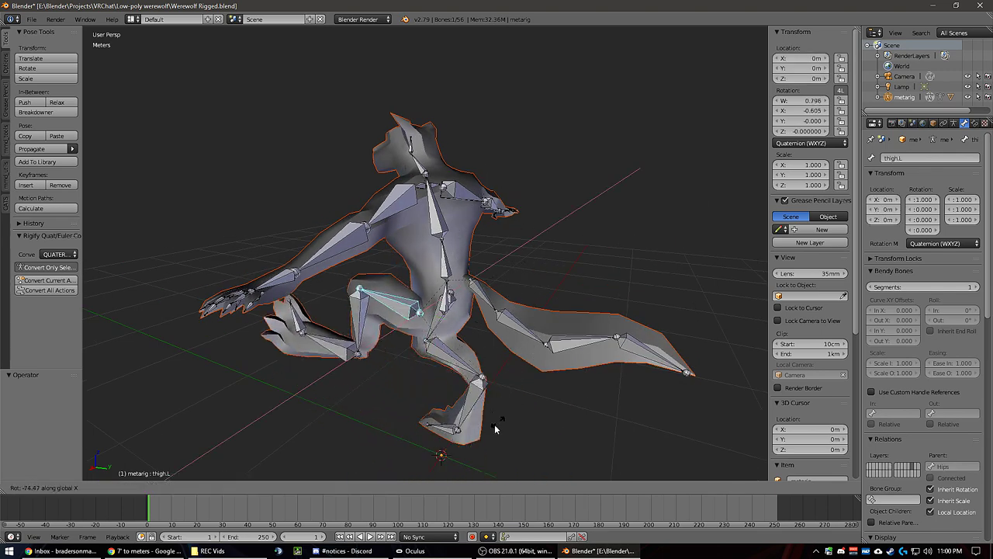
{"action": "left_click", "coordinate": [496, 280]}
{"action": "middle_click_drag", "start_coordinate": [458, 275], "coordinate": [547, 271]}
{"action": "key", "text": "alt+a"}
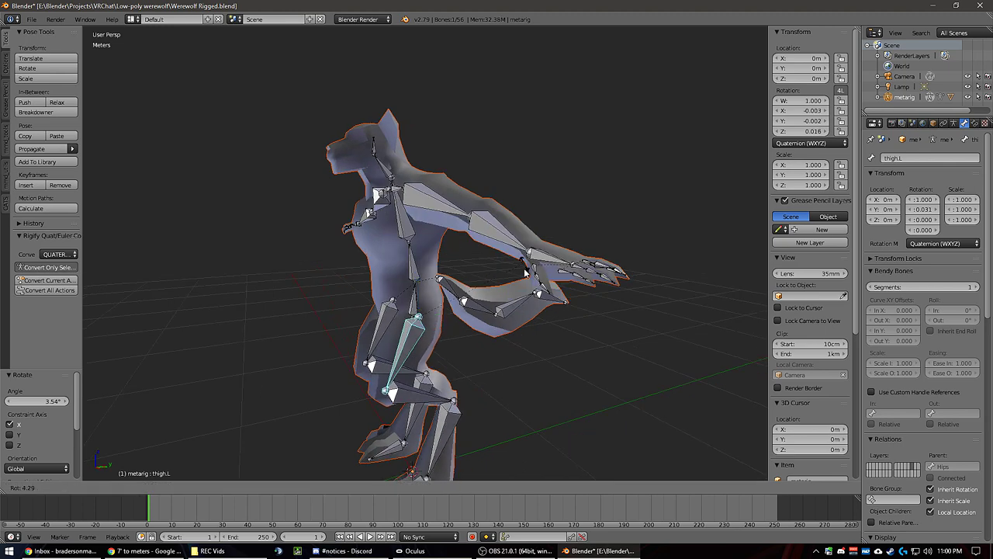
{"action": "key", "text": "Escape"}
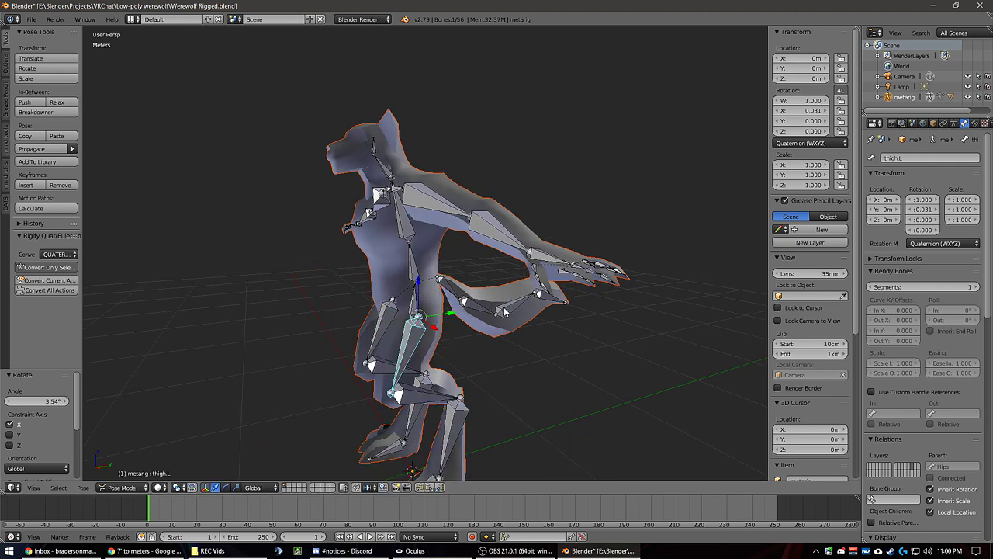
{"action": "key", "text": "alt+r"}
Step: Test the left lower leg's deformation with cancelled rotations of shin.L and the bone below it
{"action": "right_click", "coordinate": [428, 397]}
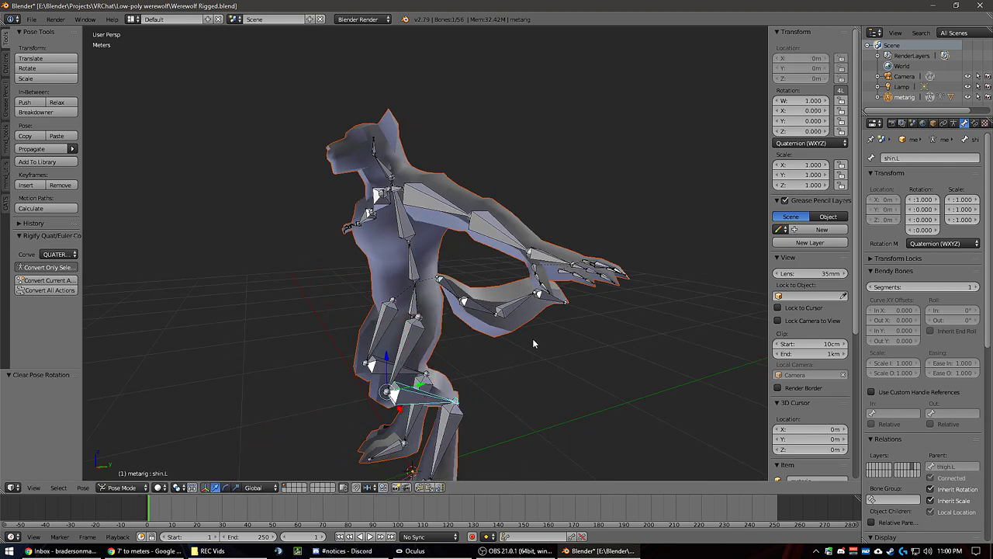
{"action": "key", "text": "r"}
{"action": "right_click", "coordinate": [512, 271]}
{"action": "middle_click_drag", "start_coordinate": [464, 379], "coordinate": [494, 289], "text": "shift"}
{"action": "right_click", "coordinate": [472, 326]}
{"action": "key", "text": "r"}
{"action": "right_click", "coordinate": [518, 254]}
{"action": "key", "text": "r"}
{"action": "right_click", "coordinate": [512, 328]}
Step: Test the head's deformation with cancelled X-axis rotations of the face bone and the Neck bone
{"action": "middle_click_drag", "start_coordinate": [454, 234], "coordinate": [406, 167]}
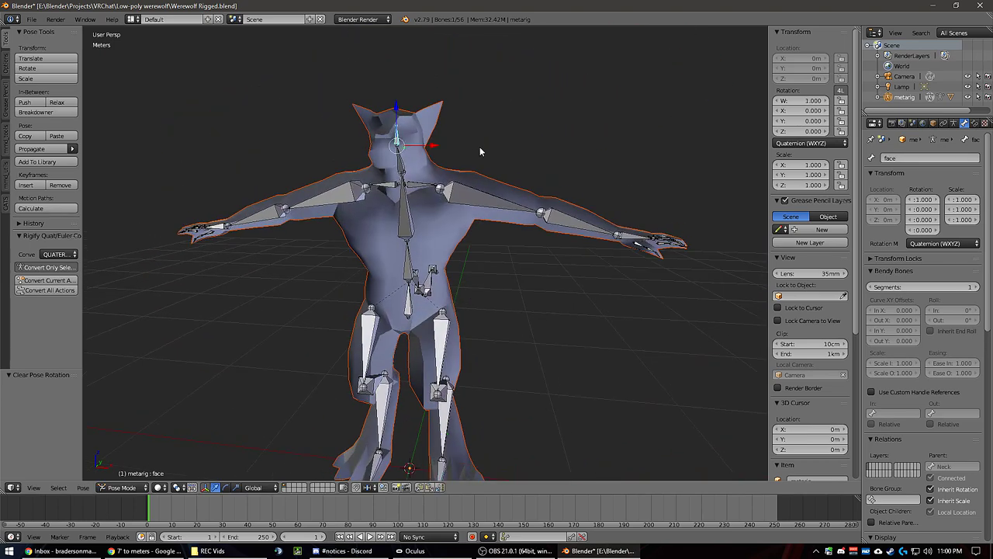
{"action": "key", "text": "r"}
{"action": "key", "text": "x"}
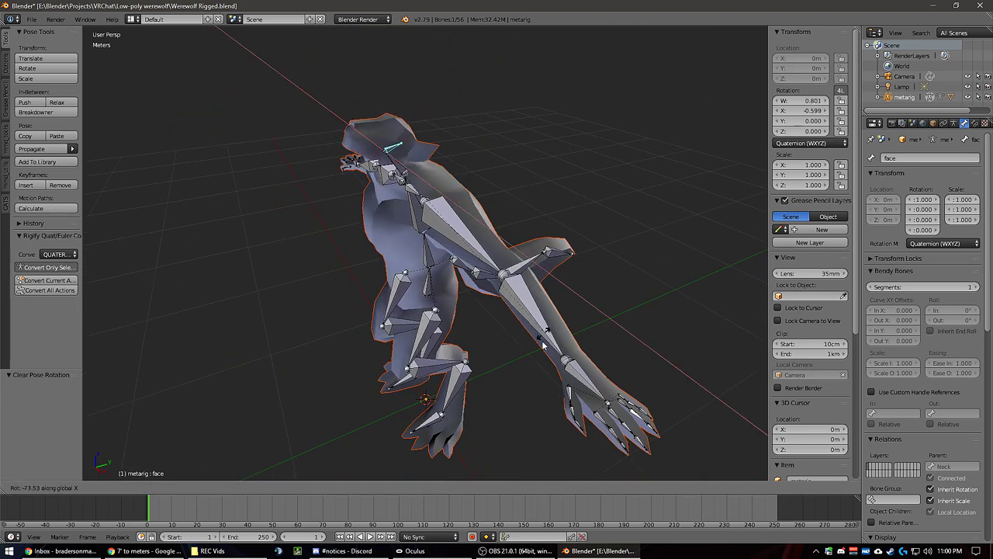
{"action": "key", "text": "Escape"}
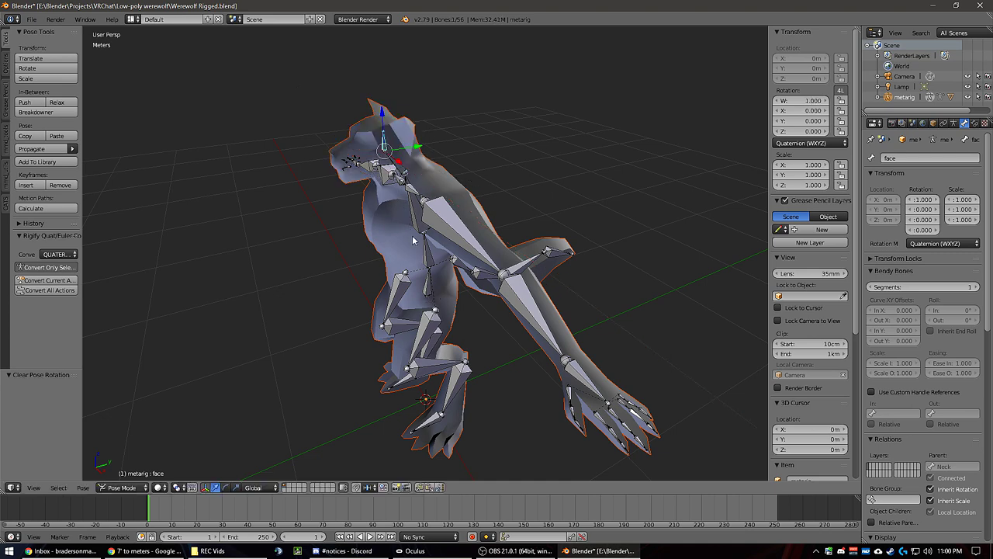
{"action": "key", "text": "r"}
{"action": "key", "text": "x"}
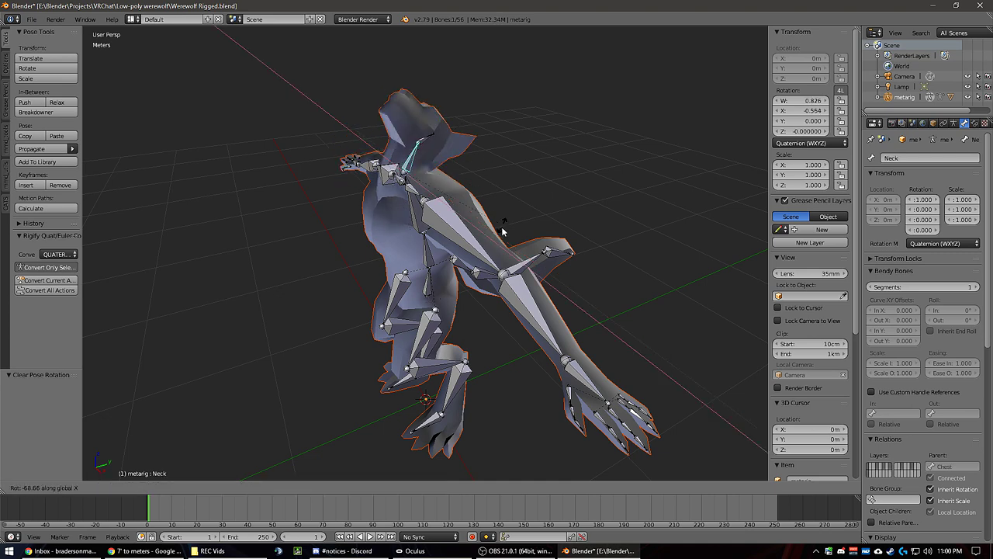
{"action": "right_click", "coordinate": [476, 124]}
Step: Examine the head mesh up close with a cancelled X-axis rotation of the face bone
{"action": "right_click", "coordinate": [377, 142]}
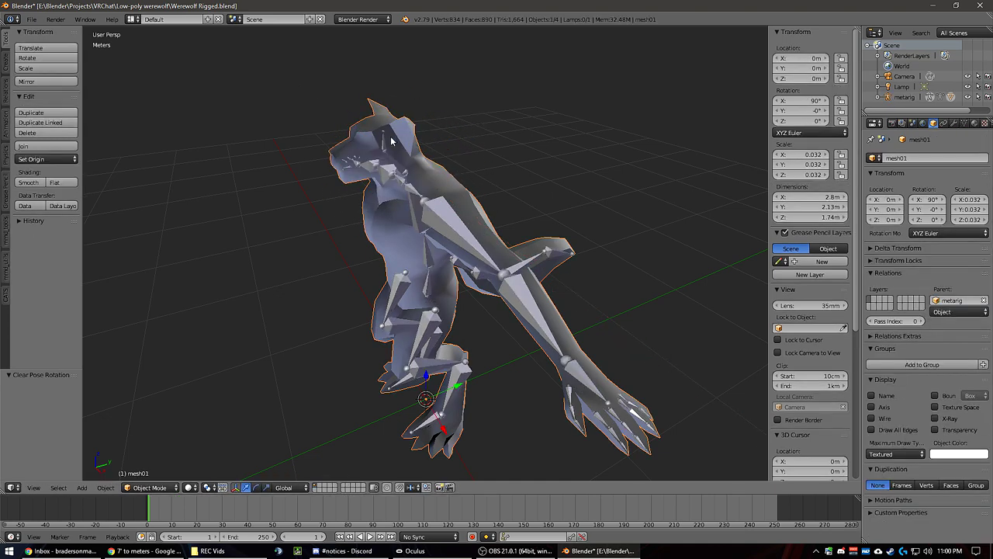
{"action": "scroll", "coordinate": [392, 140], "scroll_direction": "up", "scroll_amount": 3}
{"action": "right_click", "coordinate": [377, 86]}
{"action": "middle_click_drag", "start_coordinate": [377, 85], "coordinate": [463, 191], "text": "shift"}
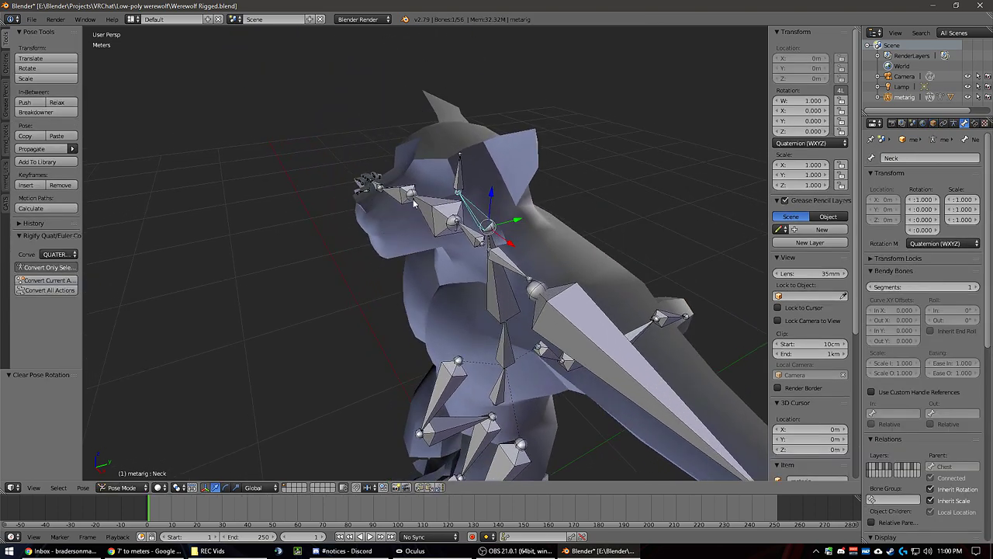
{"action": "middle_click_drag", "start_coordinate": [457, 225], "coordinate": [334, 198]}
{"action": "right_click", "coordinate": [325, 190]}
{"action": "key", "text": "r"}
{"action": "key", "text": "x"}
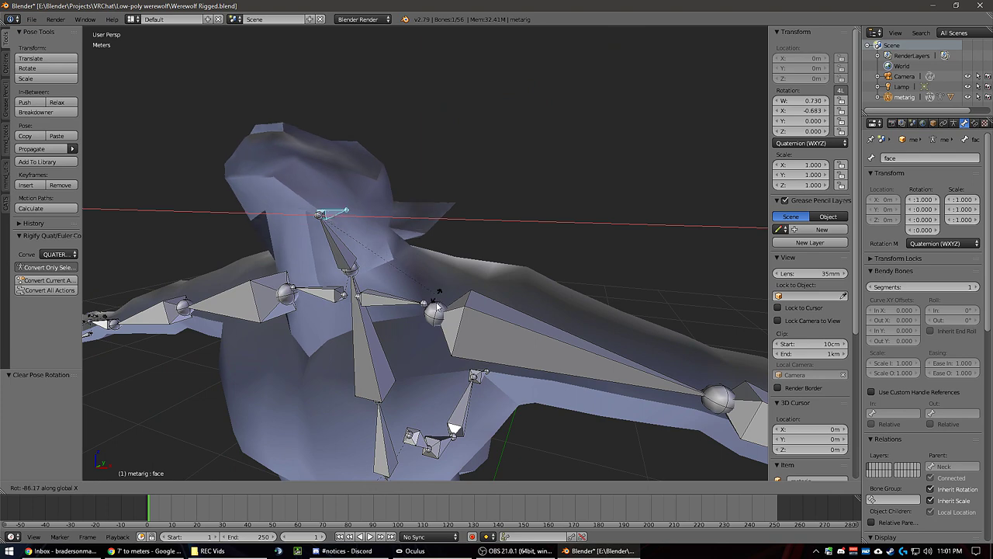
{"action": "key", "text": "Escape"}
Step: Check the back of the head with a cancelled X-axis rotation of the face bone and a cancelled Neck rotation
{"action": "middle_click_drag", "start_coordinate": [383, 102], "coordinate": [439, 137]}
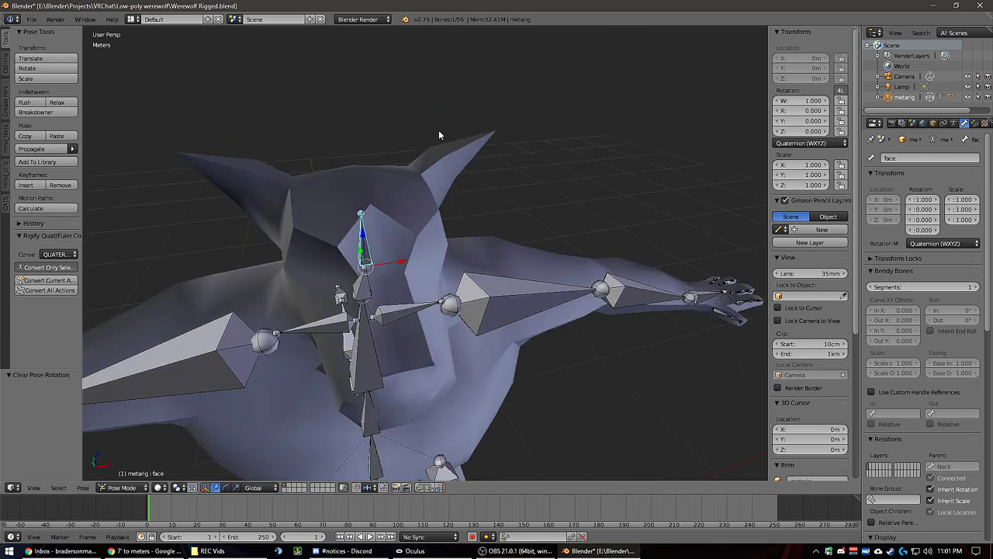
{"action": "key", "text": "r"}
{"action": "key", "text": "x"}
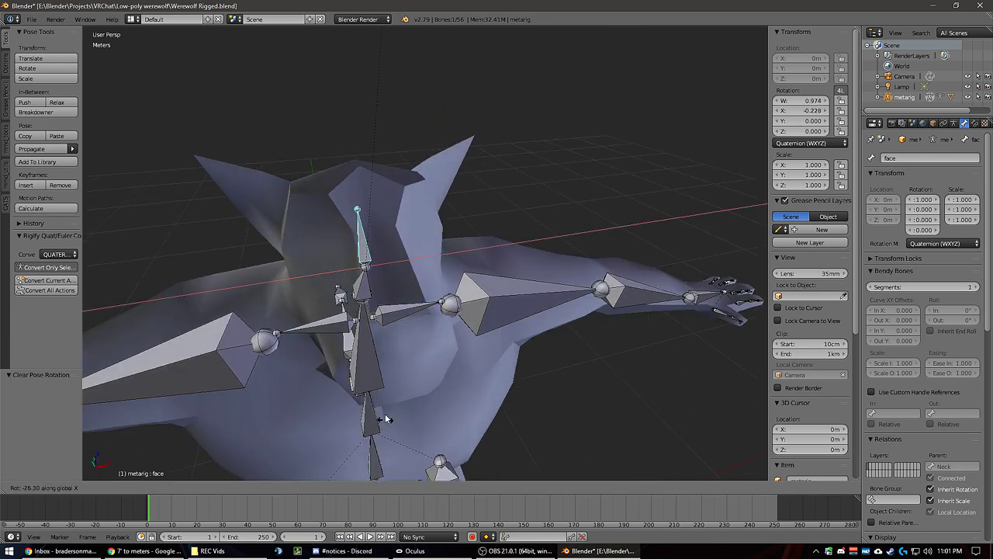
{"action": "key", "text": "Escape"}
{"action": "middle_click_drag", "start_coordinate": [477, 386], "coordinate": [349, 318]}
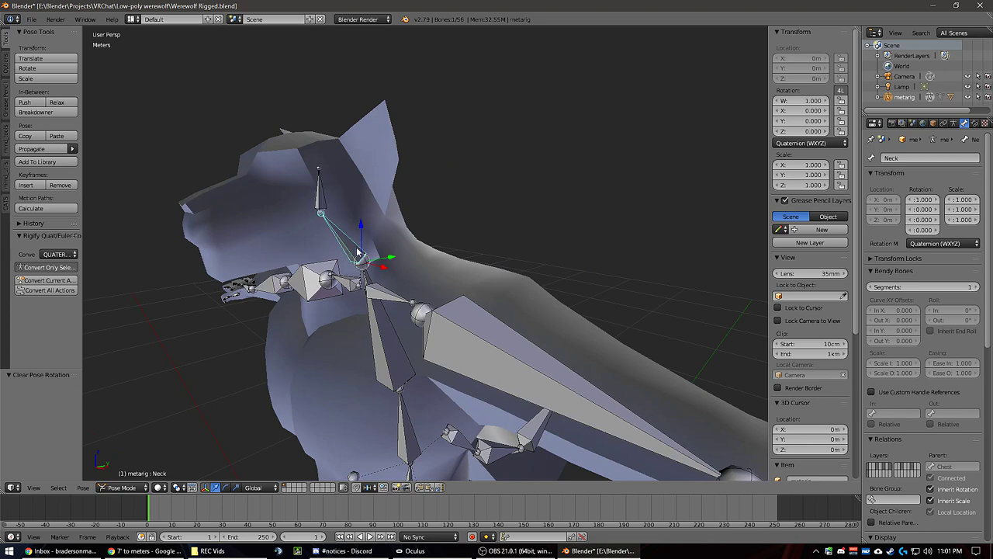
{"action": "key", "text": "r"}
{"action": "key", "text": "Escape"}
Step: Select the werewolf mesh and switch it to Weight Paint mode with the Neck bone's weights displayed
{"action": "right_click", "coordinate": [358, 178]}
{"action": "key", "text": "Tab"}
{"action": "left_click", "coordinate": [439, 133]}
{"action": "middle_click_drag", "start_coordinate": [349, 190], "coordinate": [472, 168]}
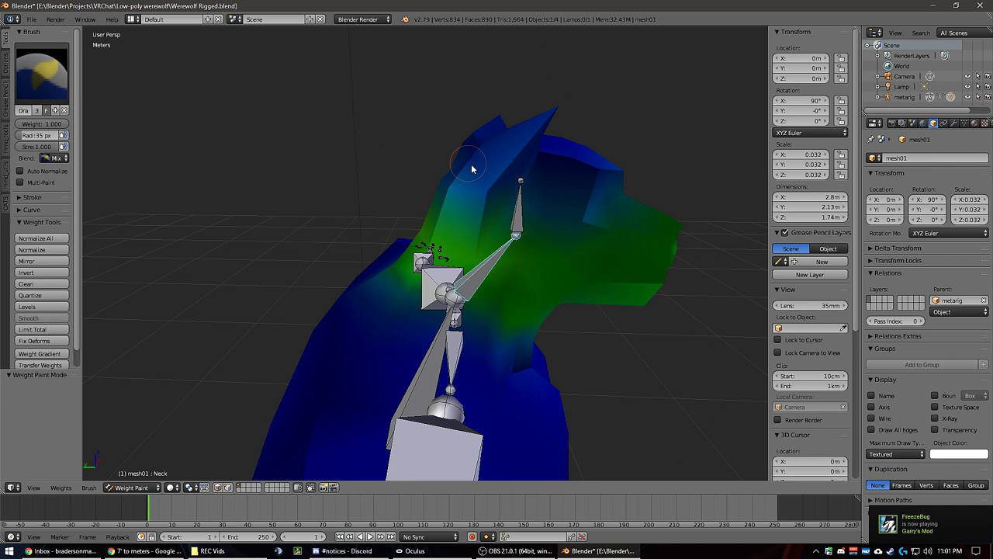
Step: Set the brush weight to 0 and paint the Neck bone's influence off the side and front of the head
{"action": "left_click_drag", "start_coordinate": [35, 124], "coordinate": [22, 127]}
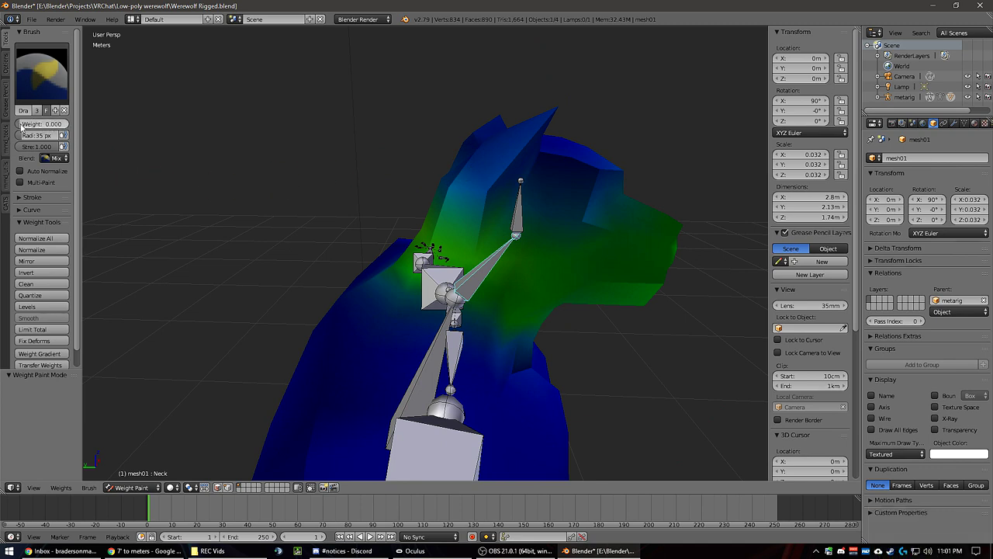
{"action": "mouse_move", "coordinate": [513, 189]}
{"action": "left_mouse_down"}
{"action": "mouse_move", "coordinate": [609, 207]}
{"action": "mouse_move", "coordinate": [536, 168]}
{"action": "mouse_move", "coordinate": [422, 146]}
{"action": "mouse_move", "coordinate": [700, 225]}
{"action": "mouse_move", "coordinate": [605, 266]}
{"action": "mouse_move", "coordinate": [656, 309]}
{"action": "left_mouse_up"}
{"action": "middle_click_drag", "start_coordinate": [693, 254], "coordinate": [574, 201]}
{"action": "mouse_move", "coordinate": [388, 147]}
{"action": "left_mouse_down"}
{"action": "mouse_move", "coordinate": [340, 173]}
{"action": "mouse_move", "coordinate": [291, 116]}
{"action": "mouse_move", "coordinate": [455, 127]}
{"action": "mouse_move", "coordinate": [326, 137]}
{"action": "left_mouse_up"}
Step: Change the viewport shading to Wireframe to expose the mesh edges while weight painting
{"action": "key", "text": "z"}
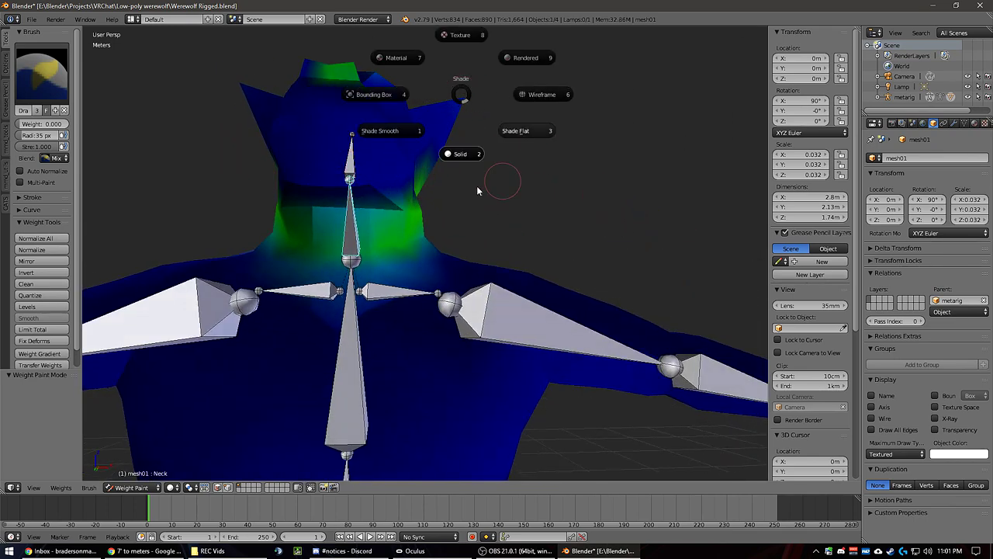
{"action": "left_click", "coordinate": [567, 96]}
{"action": "key", "text": "z"}
{"action": "left_click", "coordinate": [610, 110]}
{"action": "middle_click_drag", "start_coordinate": [609, 110], "coordinate": [572, 137]}
Step: Paint zero Neck weight over the remaining coloured areas of the face, the ear side and the back of the head
{"action": "left_click_drag", "start_coordinate": [274, 140], "coordinate": [315, 146]}
{"action": "middle_click_drag", "start_coordinate": [370, 101], "coordinate": [290, 145]}
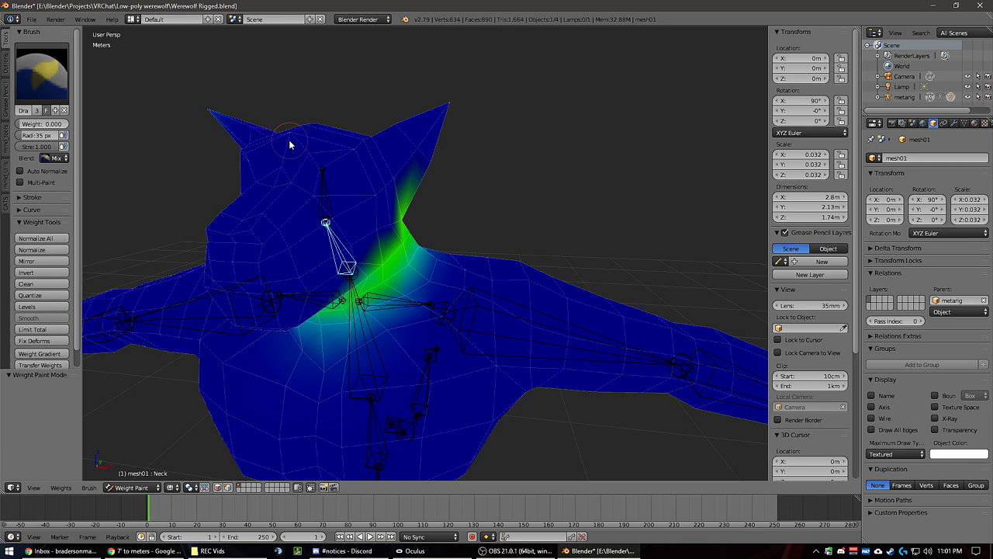
{"action": "left_click_drag", "start_coordinate": [405, 233], "coordinate": [438, 177]}
{"action": "middle_click_drag", "start_coordinate": [389, 198], "coordinate": [454, 180]}
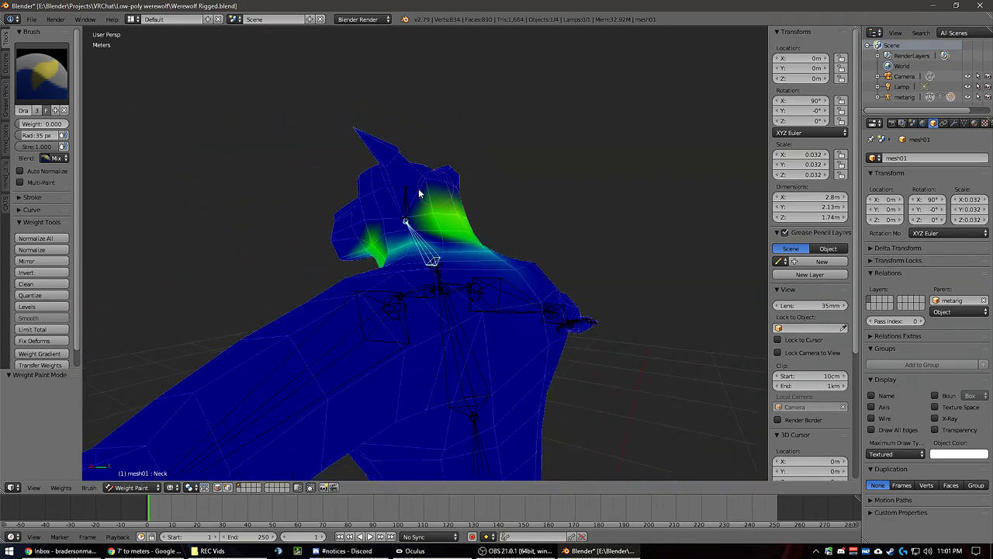
{"action": "left_click", "coordinate": [444, 206]}
Step: Set the brush weight to 0.323 and paint Neck weight across the back of the neck below the ears
{"action": "middle_click_drag", "start_coordinate": [464, 199], "coordinate": [431, 207]}
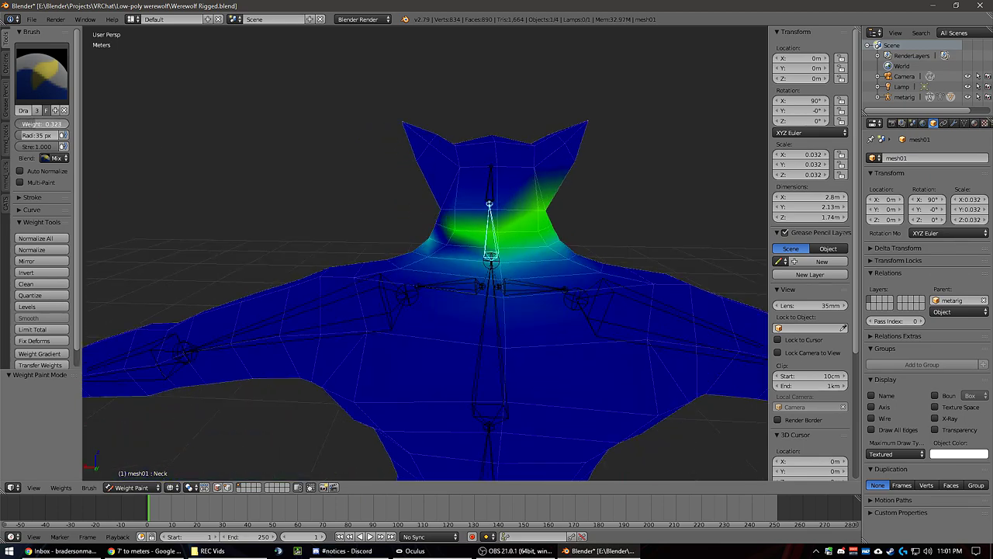
{"action": "left_click_drag", "start_coordinate": [546, 189], "coordinate": [439, 218]}
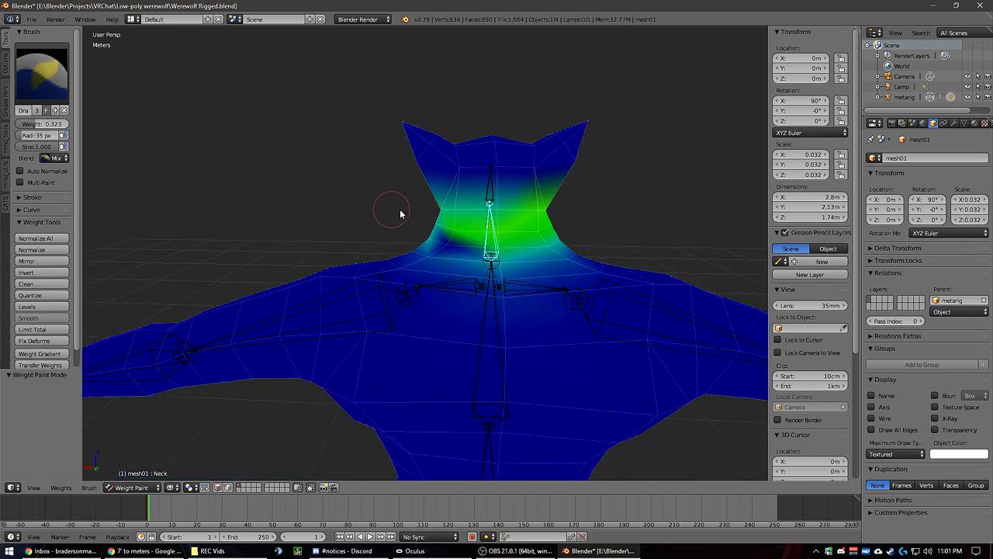
Step: Set the brush weight to 0 and erase the Neck bone's influence around the jaw side and the ear base
{"action": "middle_click_drag", "start_coordinate": [400, 213], "coordinate": [543, 199]}
{"action": "middle_click_drag", "start_coordinate": [359, 244], "coordinate": [472, 201]}
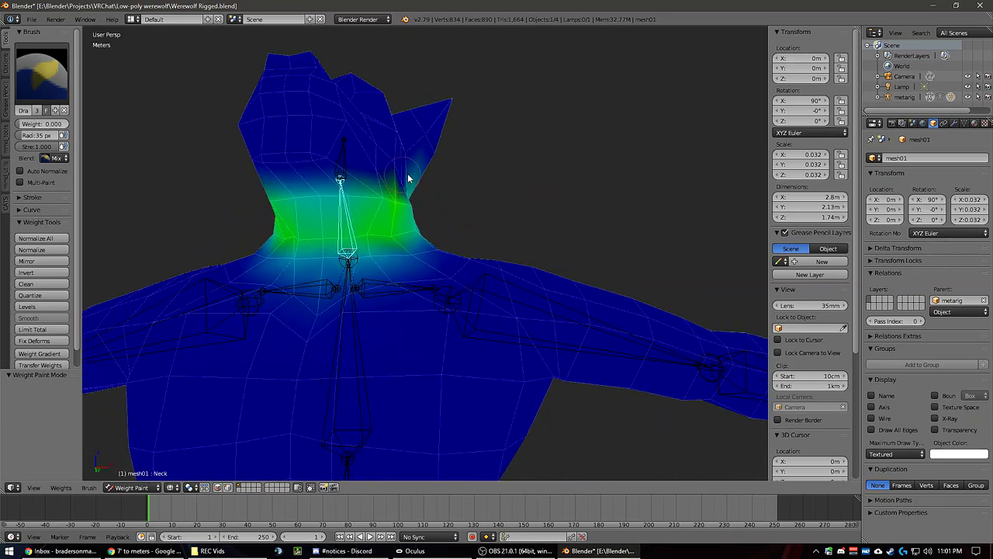
{"action": "middle_click_drag", "start_coordinate": [353, 175], "coordinate": [443, 146]}
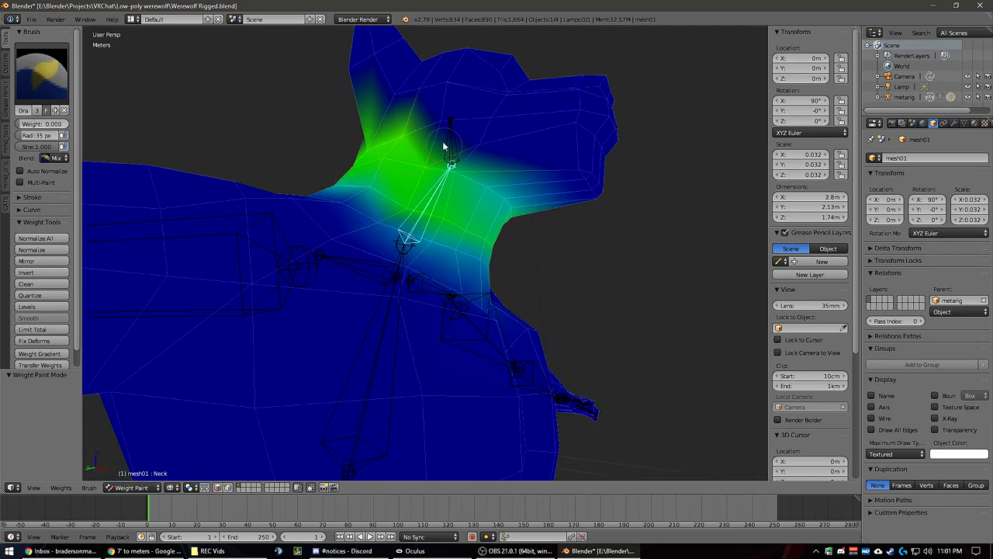
{"action": "left_click_drag", "start_coordinate": [393, 143], "coordinate": [346, 104]}
Step: Compare the face and Neck weights, then touch up the Neck weights behind the ear and set the brush weight to 0.510
{"action": "right_click", "coordinate": [454, 147]}
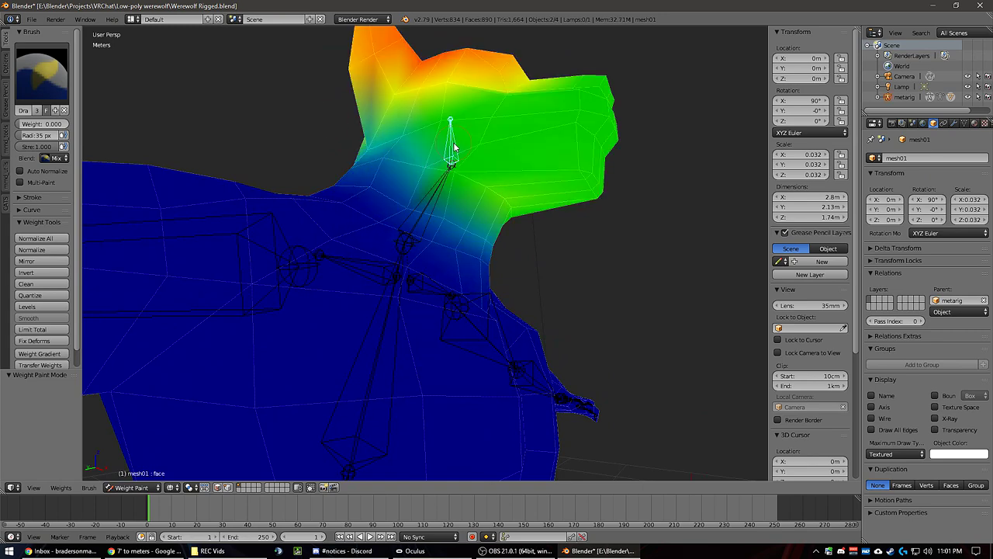
{"action": "right_click", "coordinate": [437, 200]}
{"action": "middle_click_drag", "start_coordinate": [438, 200], "coordinate": [427, 157]}
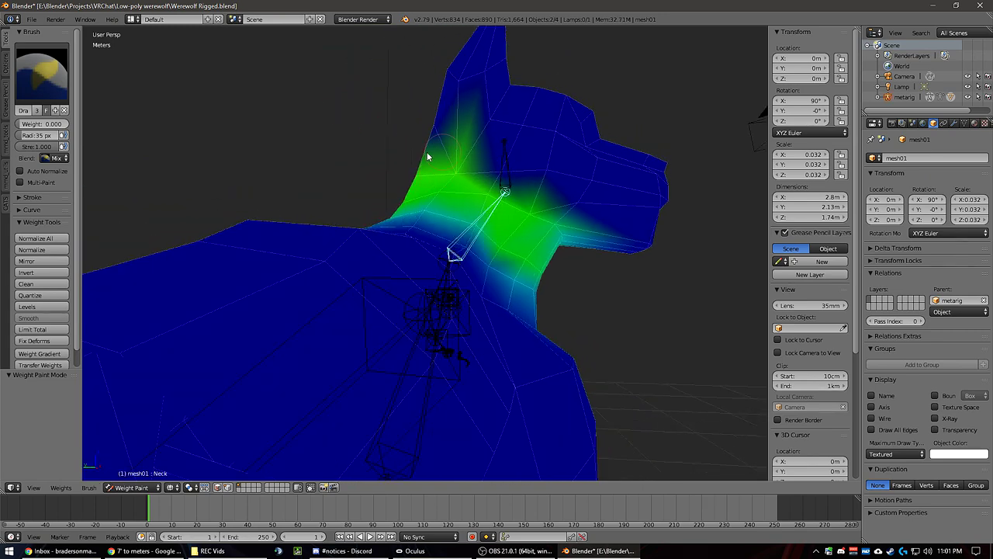
{"action": "left_click_drag", "start_coordinate": [458, 161], "coordinate": [450, 172]}
{"action": "middle_click_drag", "start_coordinate": [384, 165], "coordinate": [527, 199]}
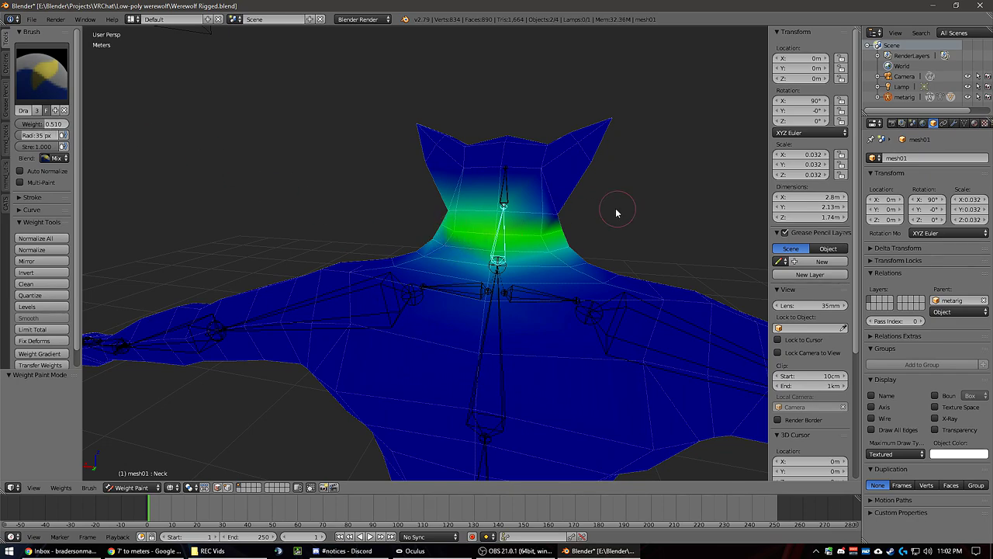
Step: Test the repainted neck weights with cancelled rotations of the Neck bone and the face bone
{"action": "middle_click_drag", "start_coordinate": [620, 214], "coordinate": [497, 201]}
{"action": "key", "text": "r"}
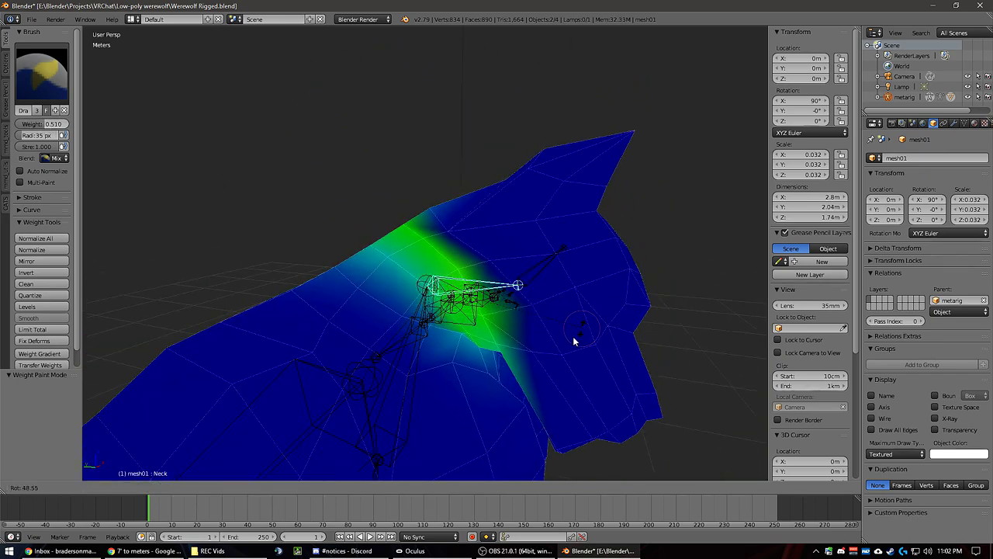
{"action": "key", "text": "Escape"}
{"action": "right_click", "coordinate": [497, 182]}
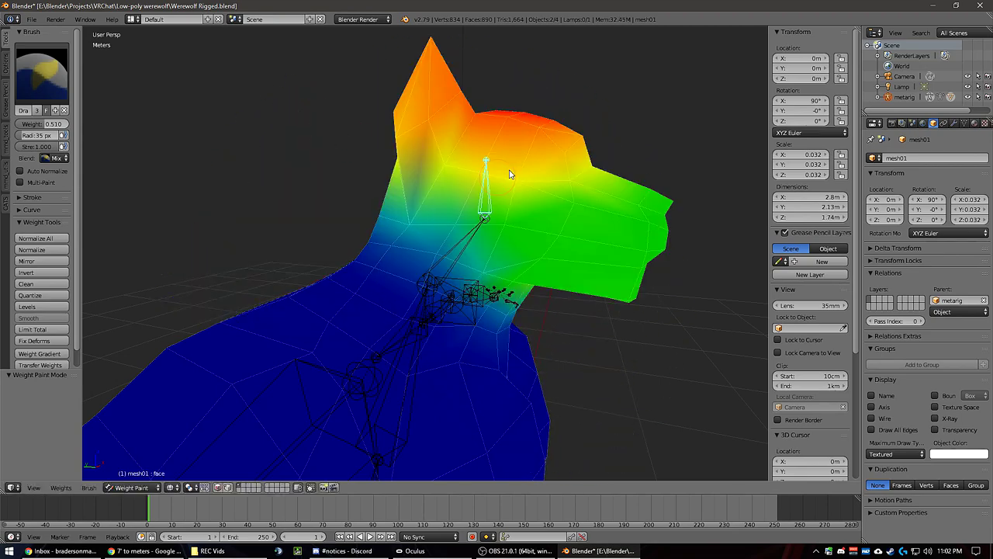
{"action": "key", "text": "r"}
{"action": "key", "text": "Escape"}
Step: Test the torso weights with cancelled rotations of the Chest and Hips bones
{"action": "right_click", "coordinate": [425, 314]}
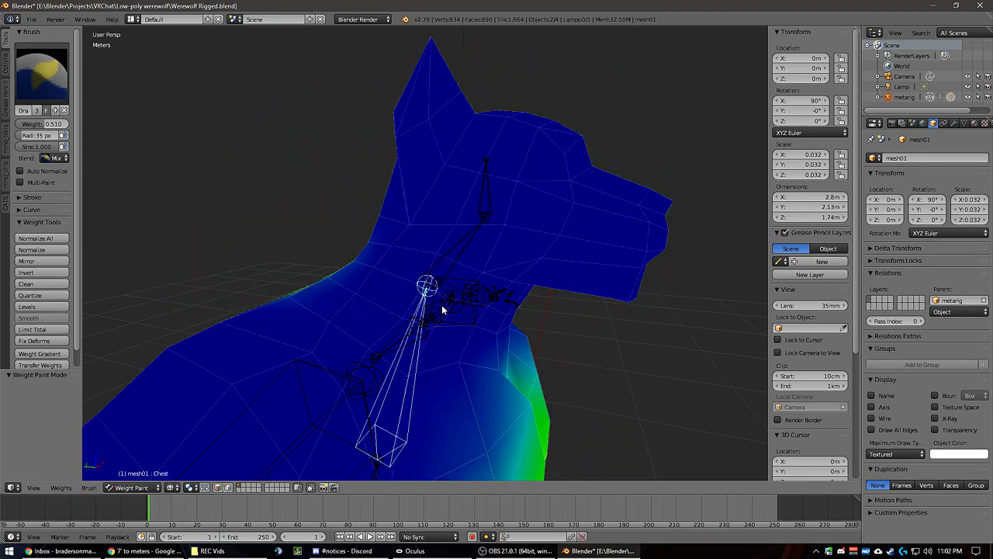
{"action": "key", "text": "r"}
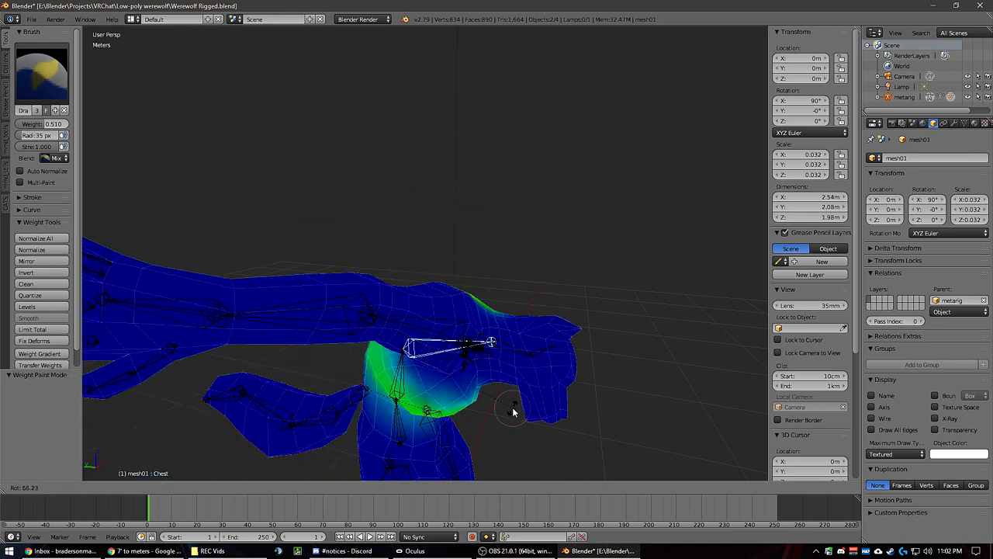
{"action": "key", "text": "Escape"}
{"action": "right_click", "coordinate": [404, 376]}
{"action": "key", "text": "r"}
{"action": "key", "text": "Escape"}
{"action": "right_click", "coordinate": [400, 247]}
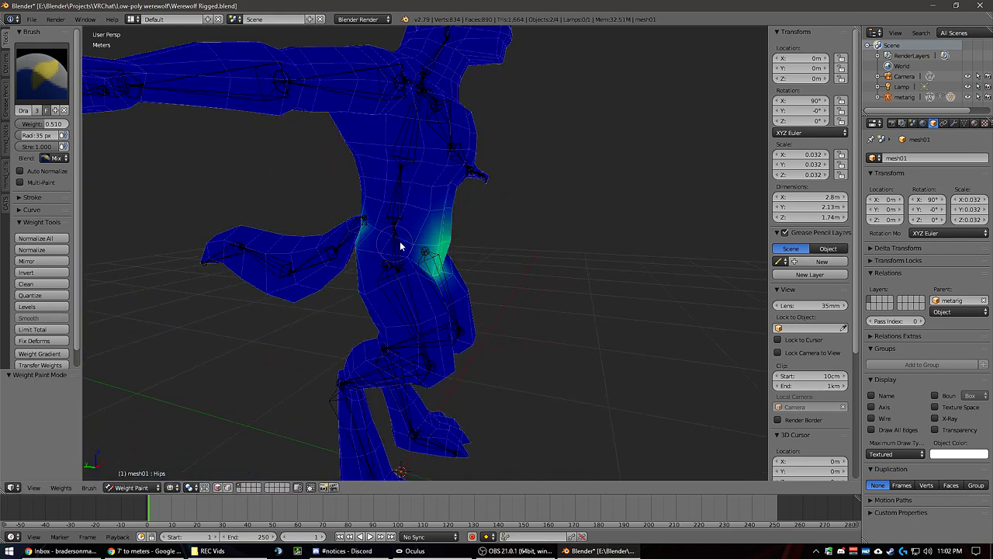
{"action": "key", "text": "r"}
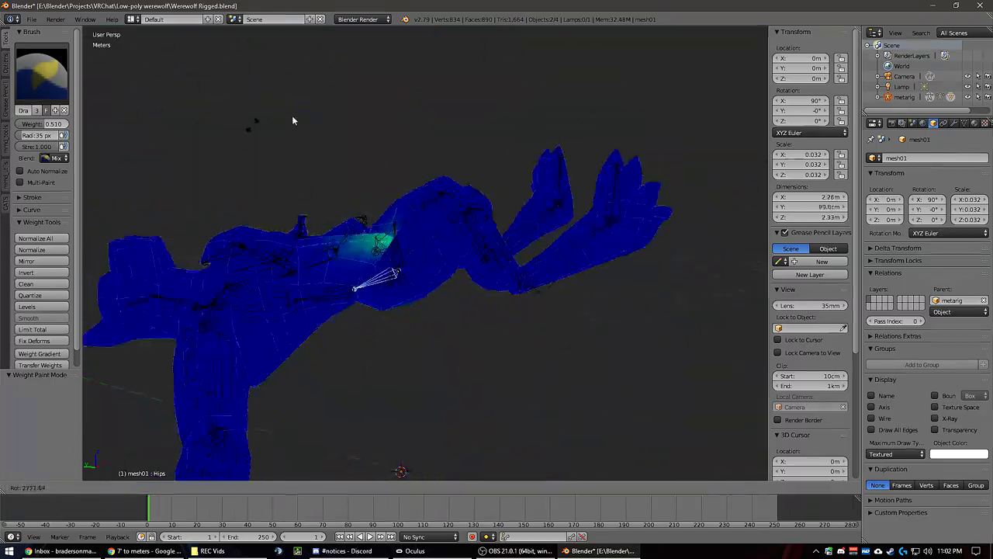
{"action": "key", "text": "Escape"}
Step: Edit the metarig to parent the TailBase-WW bone to Hips, and save the file
{"action": "key", "text": "Tab"}
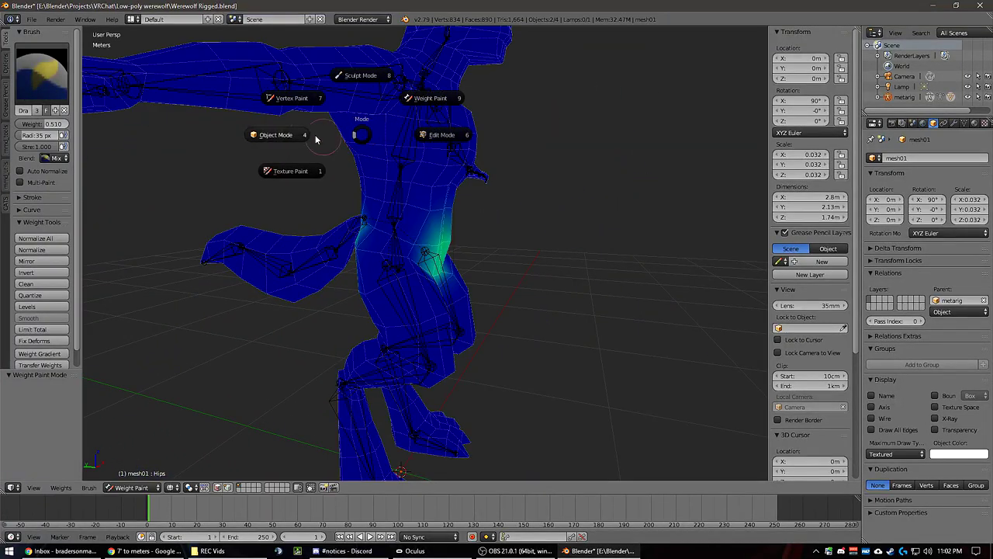
{"action": "left_click", "coordinate": [299, 135]}
{"action": "right_click", "coordinate": [394, 249]}
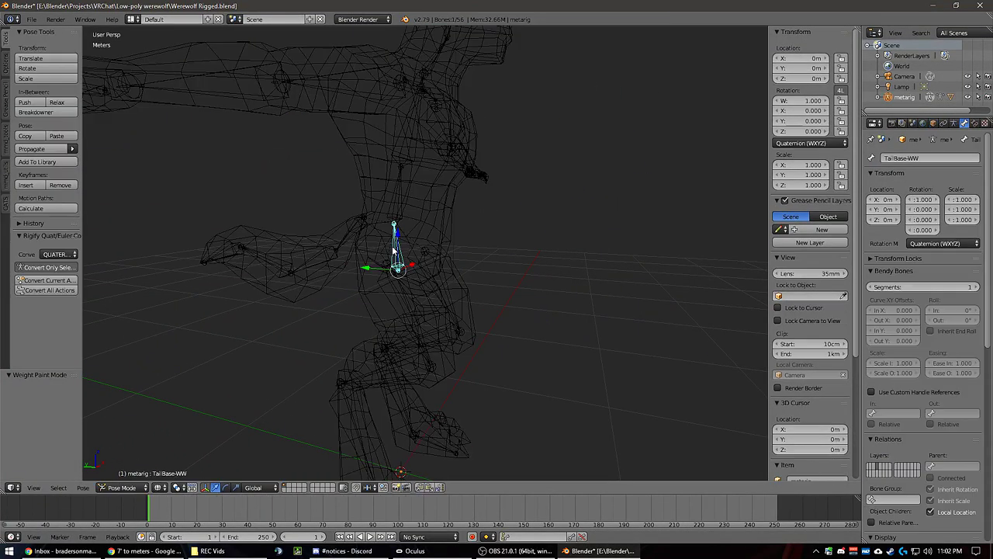
{"action": "key", "text": "Tab"}
{"action": "left_click", "coordinate": [460, 243]}
{"action": "scroll", "coordinate": [388, 246], "scroll_direction": "up", "scroll_amount": 5}
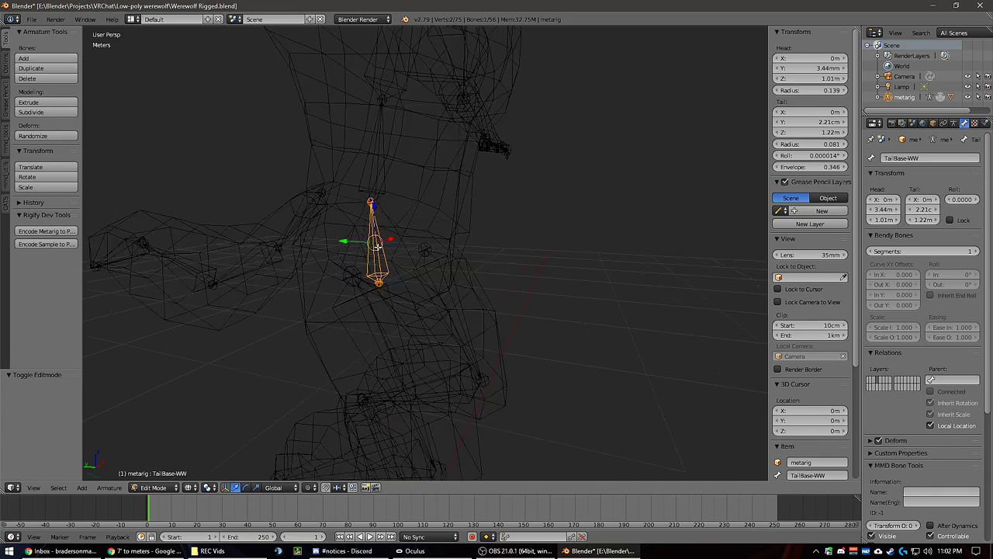
{"action": "left_click", "coordinate": [941, 381]}
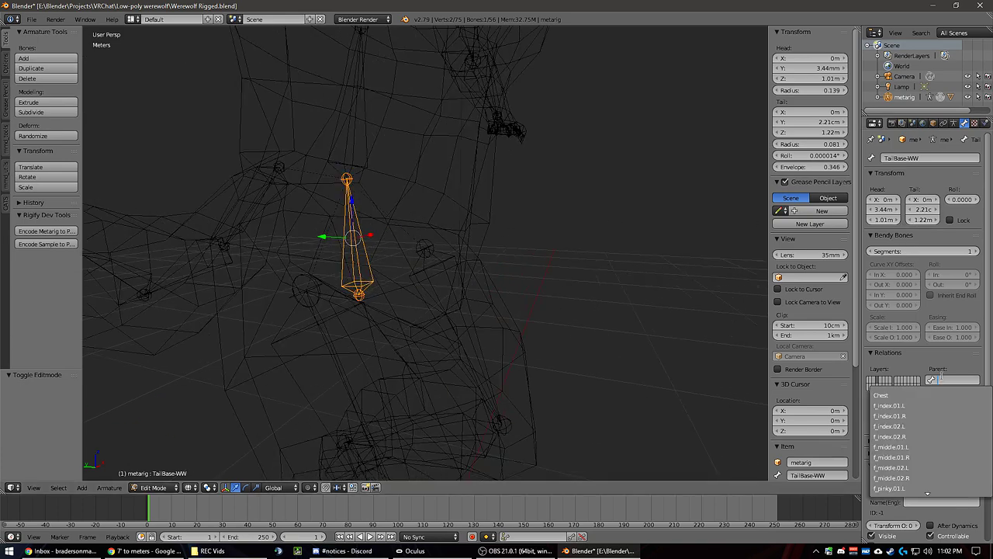
{"action": "key", "text": "Return"}
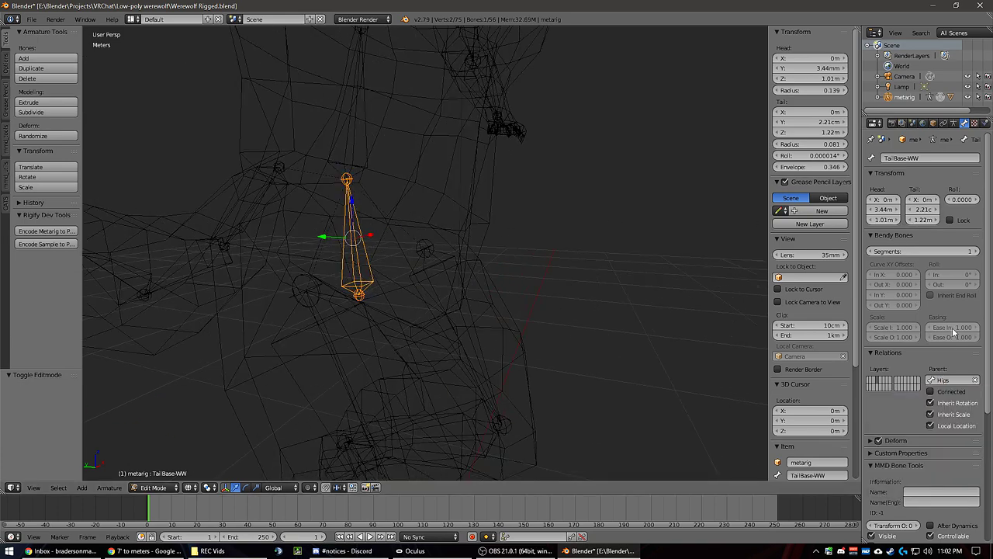
{"action": "scroll", "coordinate": [502, 246], "scroll_direction": "down", "scroll_amount": 5}
{"action": "key", "text": "ctrl+s"}
{"action": "left_click", "coordinate": [393, 253]}
Step: Leave armature editing and put the werewolf mesh back into Weight Paint mode
{"action": "key", "text": "Tab"}
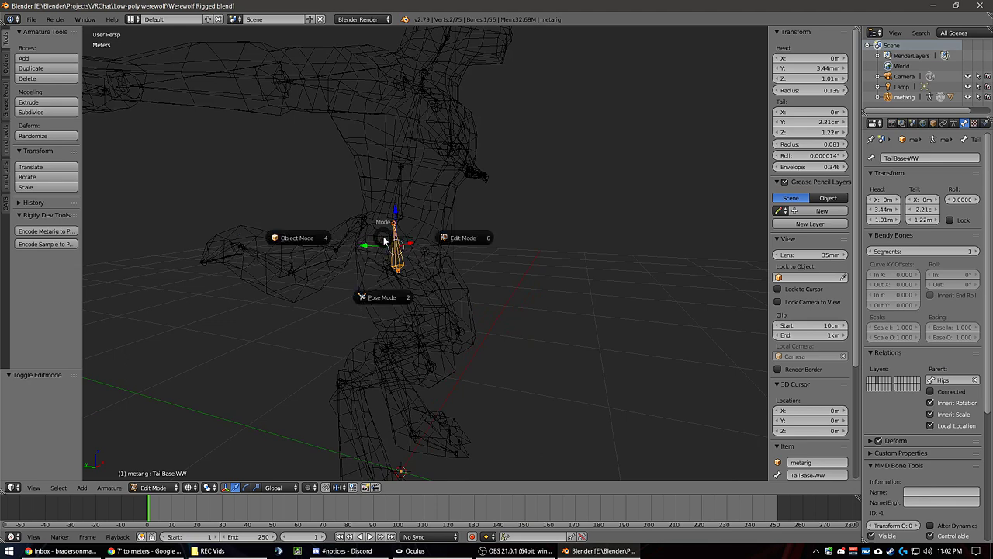
{"action": "left_click", "coordinate": [380, 268]}
{"action": "right_click", "coordinate": [426, 194]}
{"action": "key", "text": "Tab"}
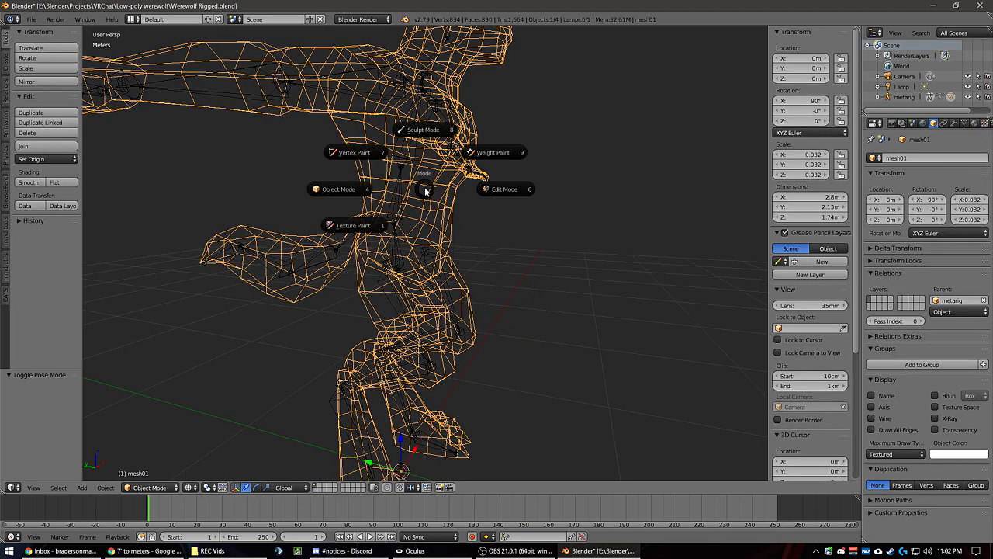
{"action": "left_click", "coordinate": [497, 155]}
Step: Test the Hips bone with cancelled rotations and inspect the Tail1 bone's weights at the tail base
{"action": "key", "text": "r"}
{"action": "right_click", "coordinate": [474, 280]}
{"action": "key", "text": "r"}
{"action": "right_click", "coordinate": [421, 237]}
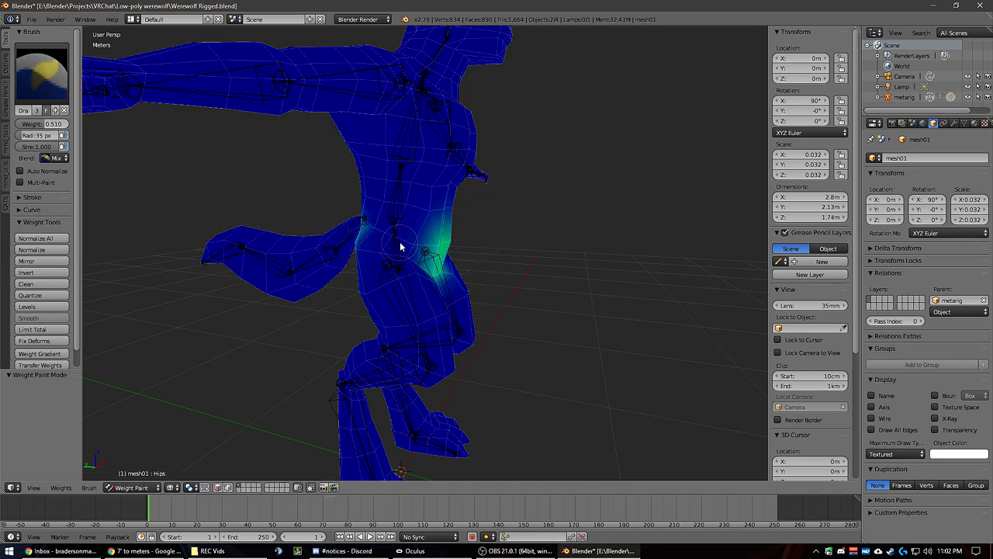
{"action": "key", "text": "r"}
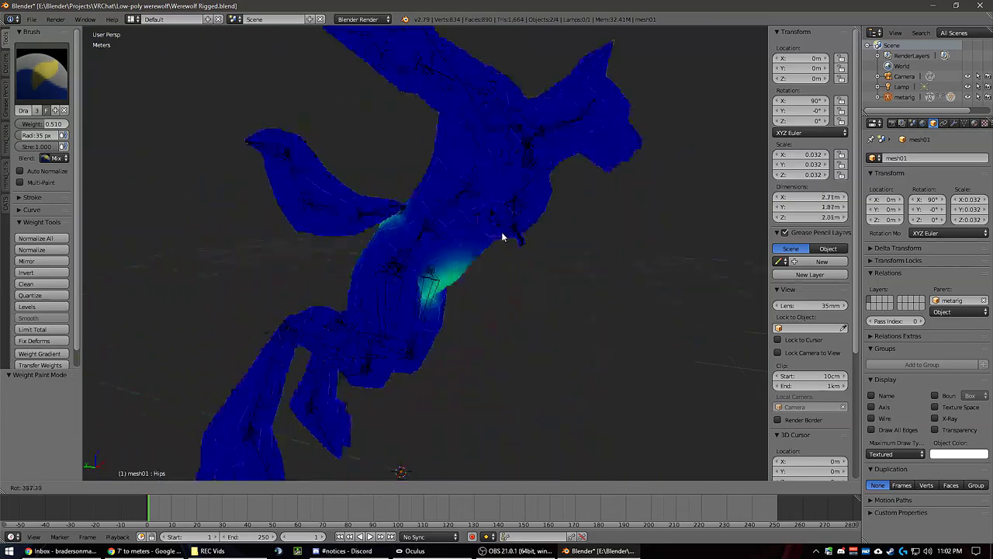
{"action": "right_click", "coordinate": [409, 204]}
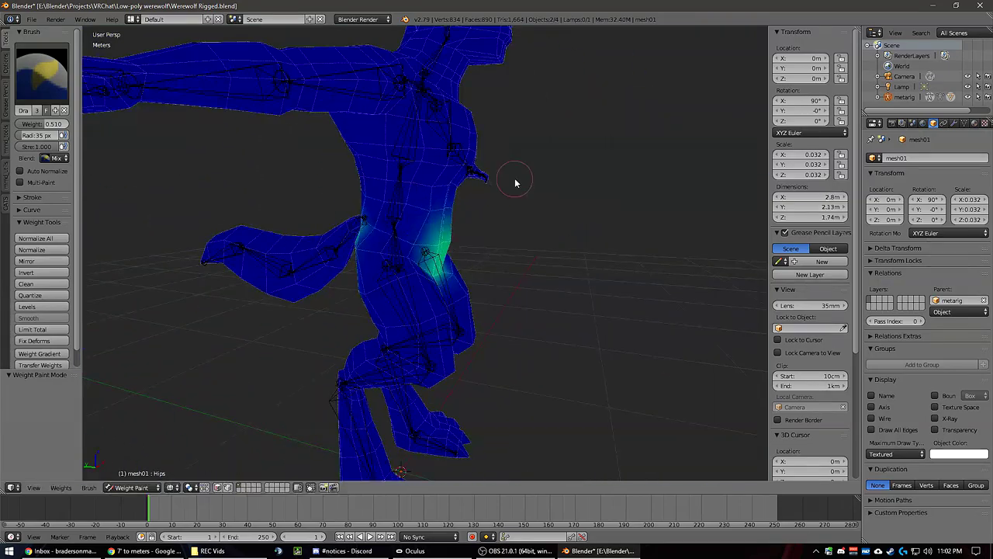
{"action": "middle_click_drag", "start_coordinate": [514, 182], "coordinate": [557, 180]}
{"action": "scroll", "coordinate": [502, 204], "scroll_direction": "down", "scroll_amount": 3}
{"action": "right_click", "coordinate": [379, 245]}
{"action": "scroll", "coordinate": [379, 245], "scroll_direction": "up", "scroll_amount": 8}
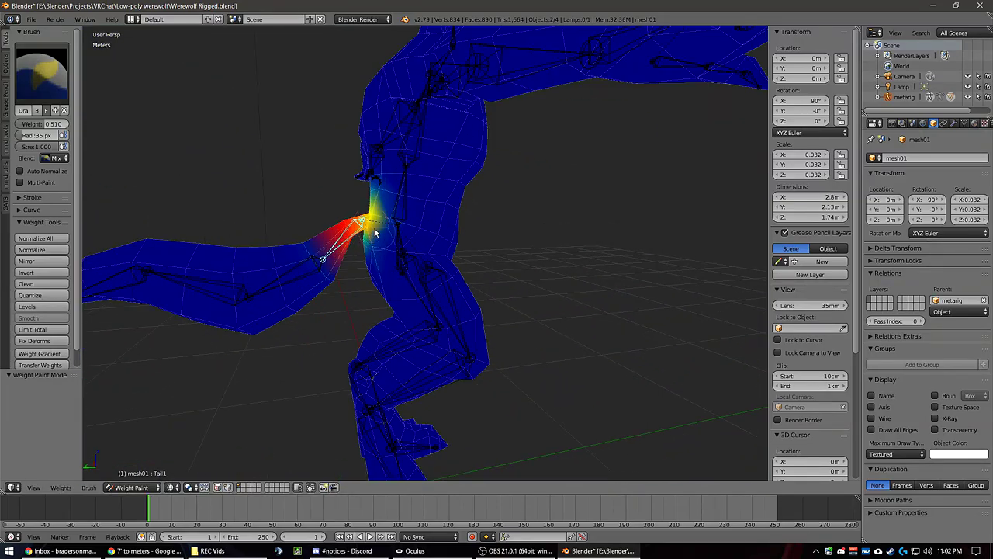
{"action": "middle_click_drag", "start_coordinate": [555, 268], "coordinate": [569, 199]}
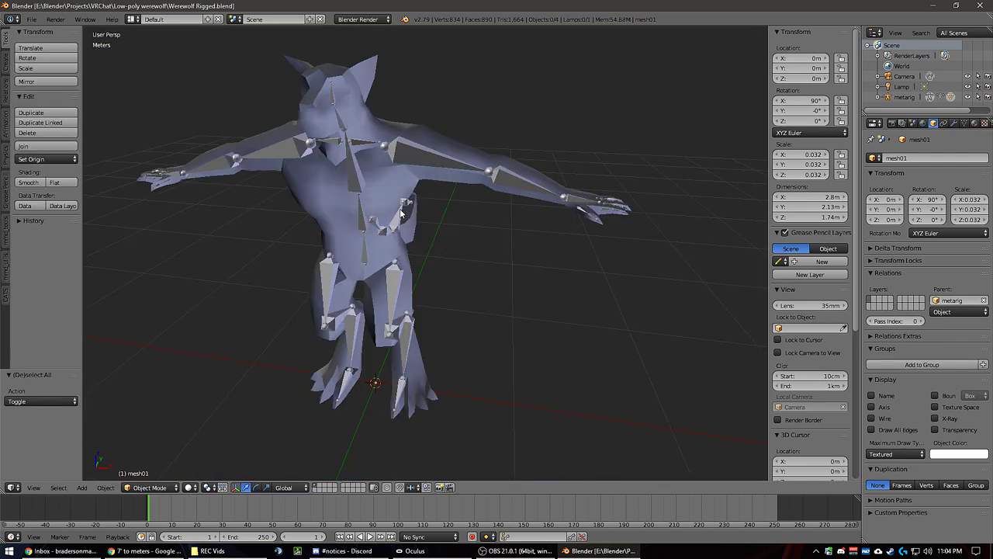
{"action": "scroll", "coordinate": [417, 201], "scroll_direction": "down", "scroll_amount": 3}
{"action": "middle_click_drag", "start_coordinate": [429, 200], "coordinate": [412, 202]}
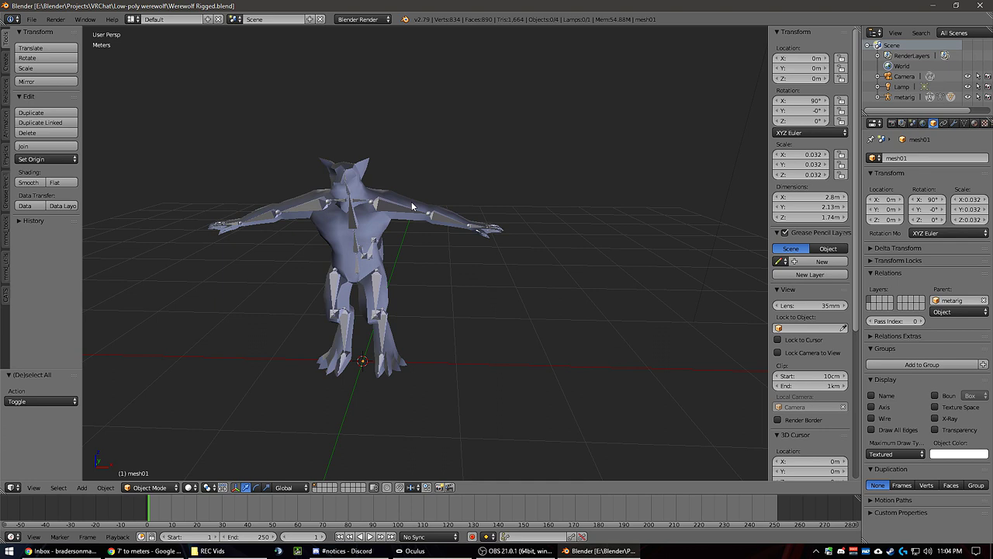
{"action": "middle_click_drag", "start_coordinate": [411, 201], "coordinate": [413, 233]}
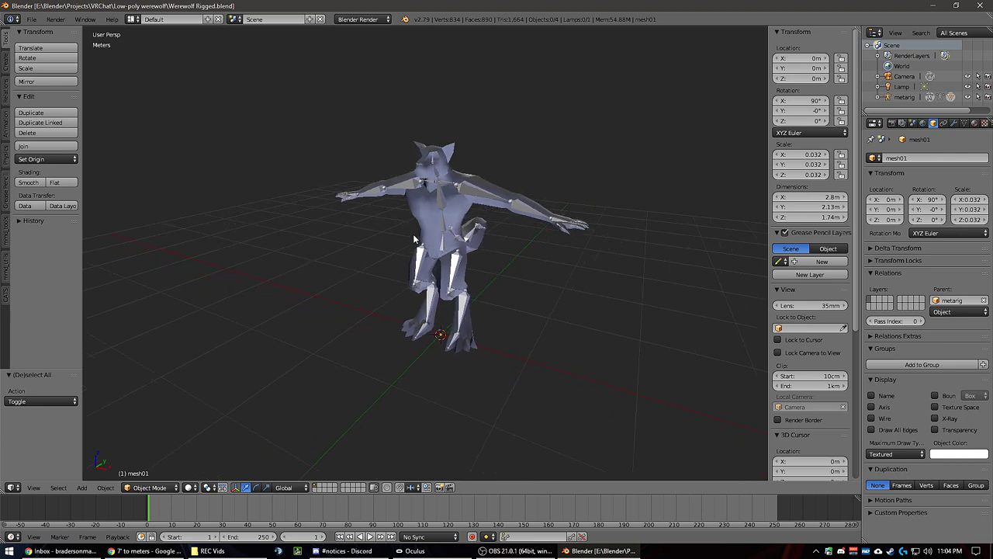
{"action": "scroll", "coordinate": [486, 183], "scroll_direction": "up", "scroll_amount": 3}
{"action": "middle_click_drag", "start_coordinate": [485, 184], "coordinate": [448, 221]}
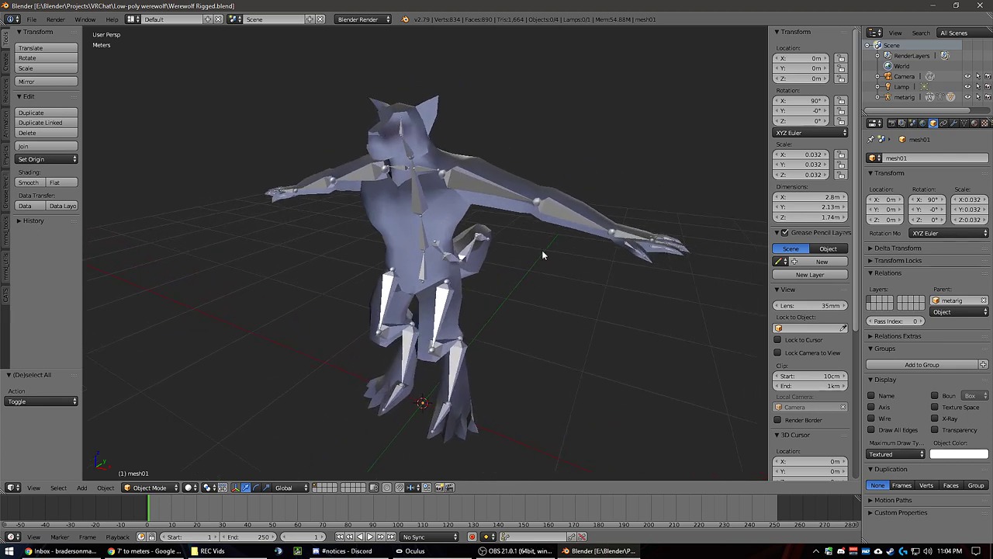
Step: Add a new material to the werewolf mesh and set its diffuse color to purple (R 0.215, G 0.075, B 0.800)
{"action": "right_click", "coordinate": [426, 236]}
{"action": "right_click", "coordinate": [443, 171]}
{"action": "right_click", "coordinate": [417, 123]}
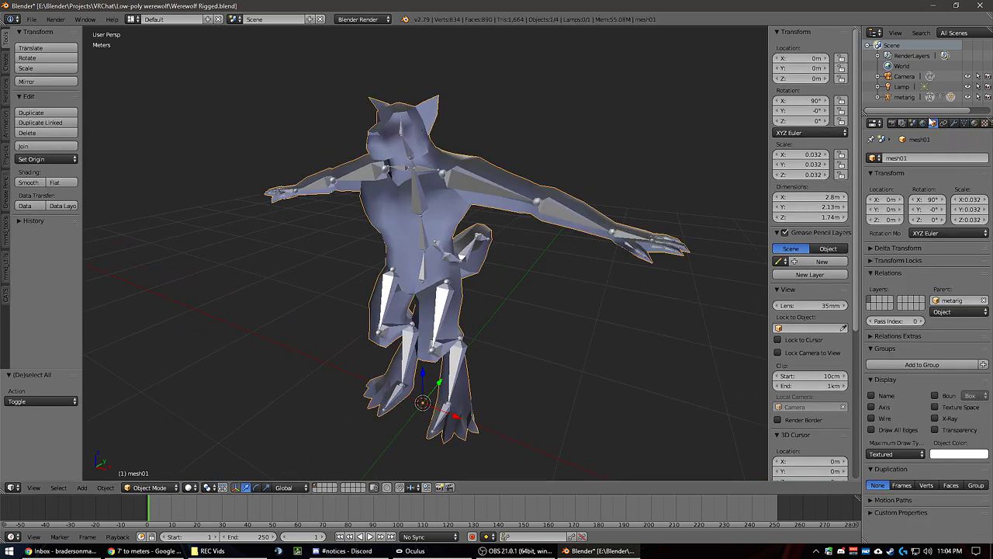
{"action": "left_click", "coordinate": [964, 122]}
{"action": "left_click", "coordinate": [975, 122]}
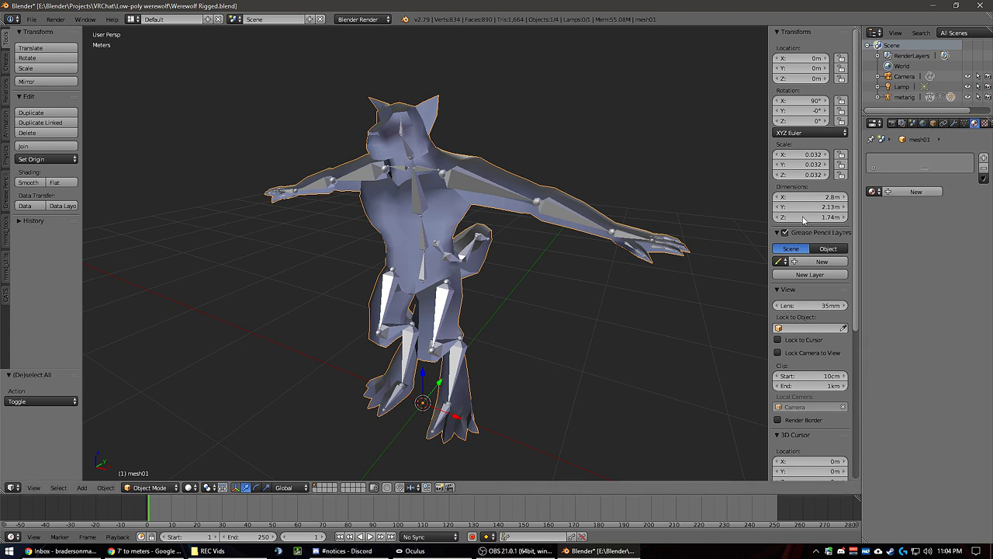
{"action": "left_click", "coordinate": [916, 192]}
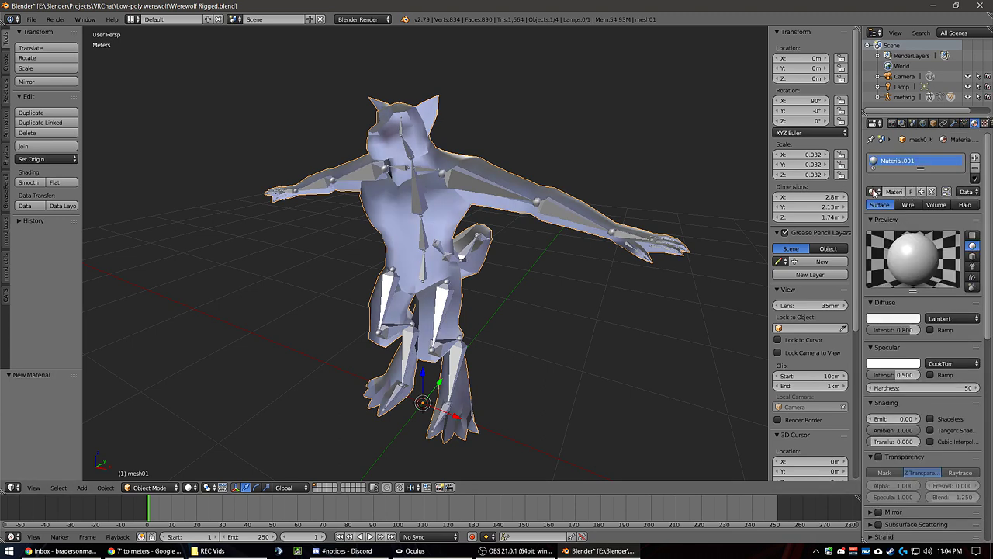
{"action": "left_click", "coordinate": [892, 318]}
{"action": "mouse_move", "coordinate": [866, 218]}
{"action": "left_mouse_down"}
{"action": "mouse_move", "coordinate": [898, 220]}
{"action": "mouse_move", "coordinate": [892, 211]}
{"action": "left_mouse_up"}
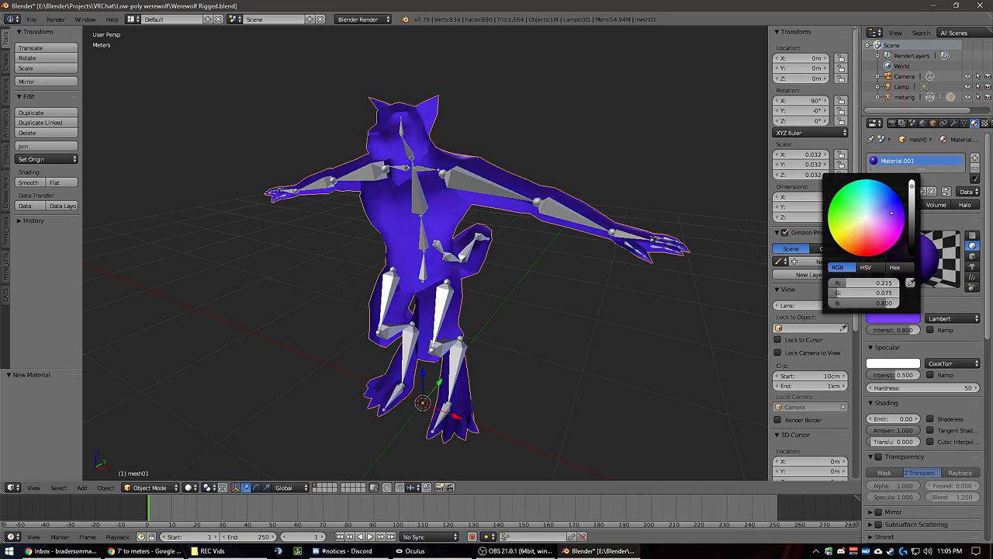
Step: Set the purple material's diffuse intensity to 1.000 and its specular intensity to 0.000
{"action": "mouse_move", "coordinate": [431, 200]}
{"action": "middle_mouse_down"}
{"action": "mouse_move", "coordinate": [517, 211]}
{"action": "mouse_move", "coordinate": [423, 208]}
{"action": "middle_mouse_up"}
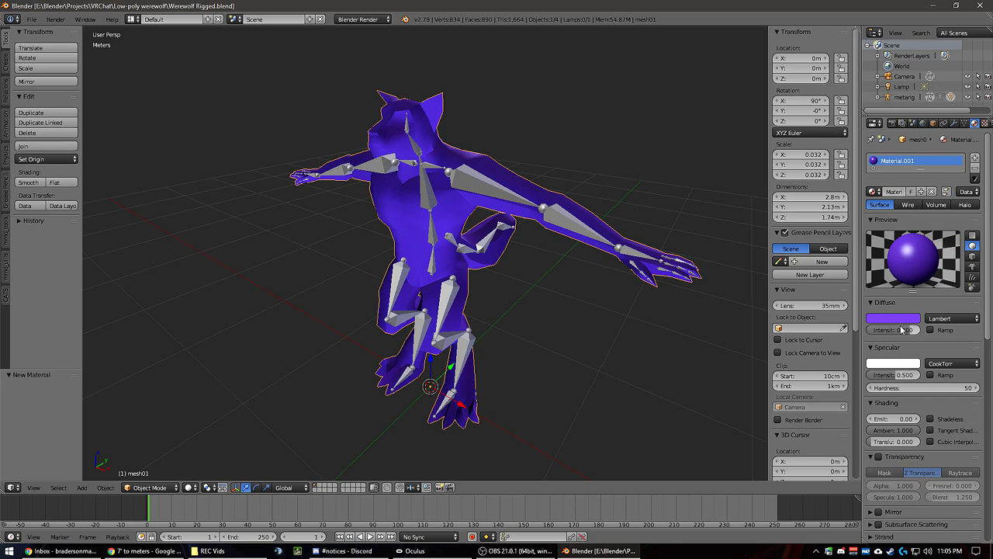
{"action": "mouse_move", "coordinate": [897, 330]}
{"action": "left_mouse_down"}
{"action": "mouse_move", "coordinate": [867, 330]}
{"action": "mouse_move", "coordinate": [921, 330]}
{"action": "left_mouse_up"}
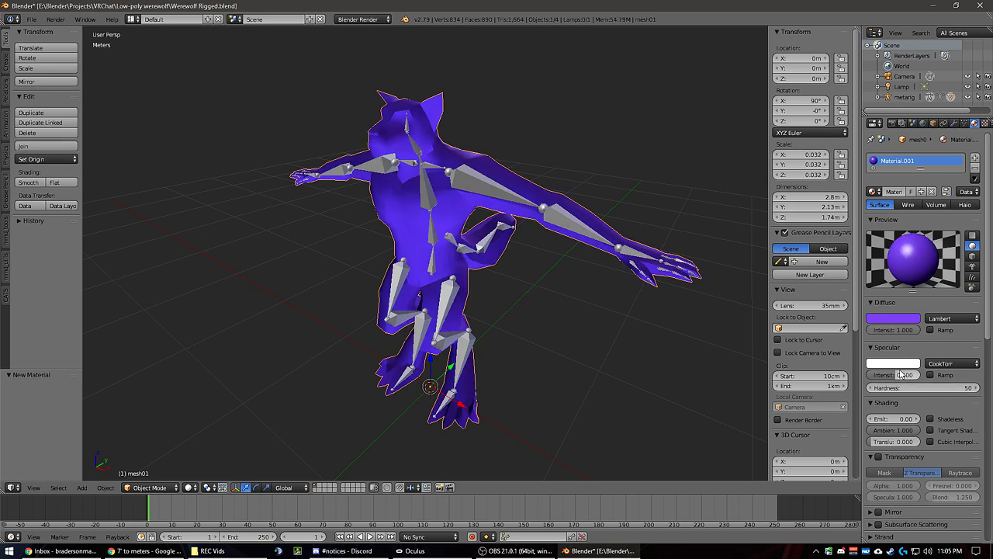
{"action": "left_click_drag", "start_coordinate": [897, 375], "coordinate": [866, 375]}
{"action": "middle_click_drag", "start_coordinate": [625, 245], "coordinate": [448, 172]}
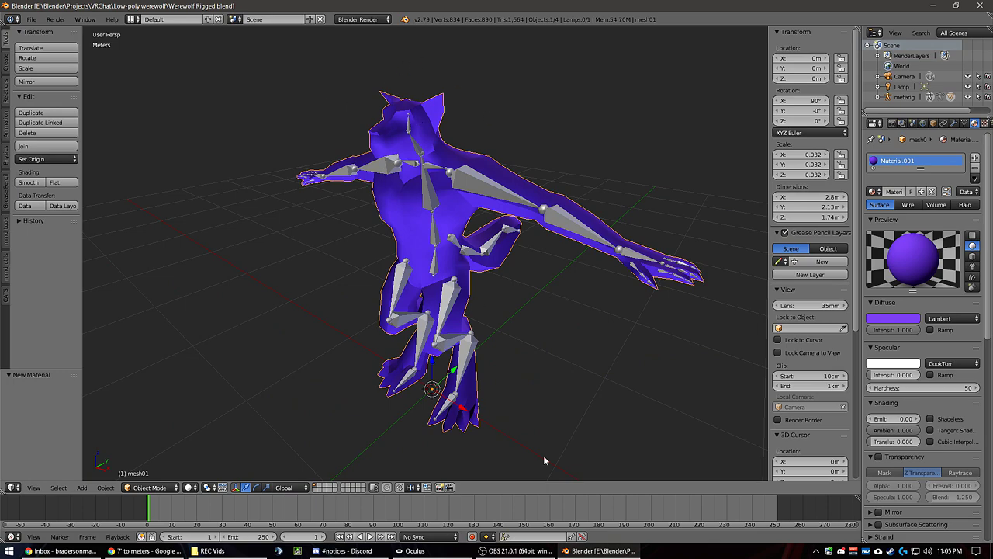
Step: Select both the werewolf mesh and the metarig, and save the file
{"action": "middle_click_drag", "start_coordinate": [533, 352], "coordinate": [438, 251]}
{"action": "middle_click_drag", "start_coordinate": [460, 163], "coordinate": [431, 180]}
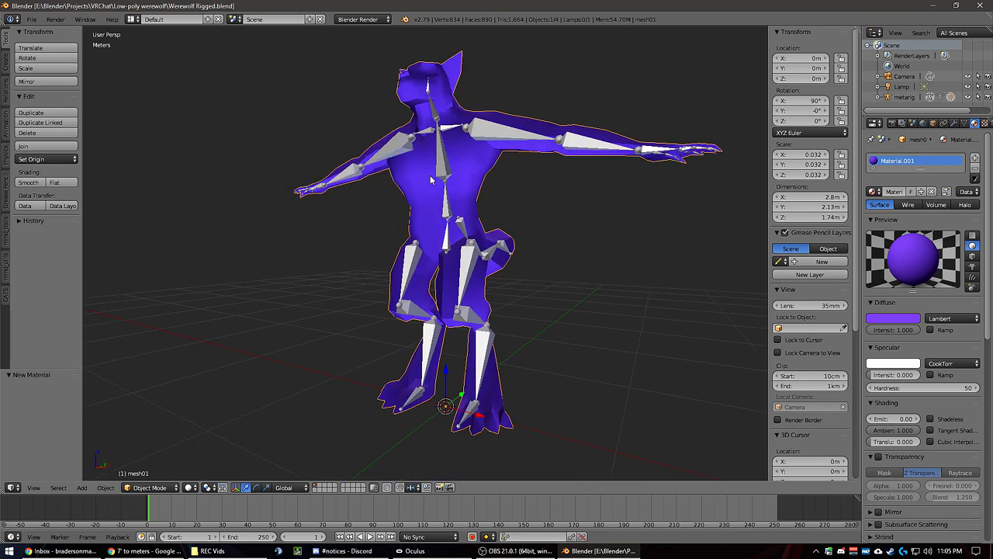
{"action": "mouse_move", "coordinate": [449, 138]}
{"action": "middle_mouse_down"}
{"action": "mouse_move", "coordinate": [486, 153]}
{"action": "mouse_move", "coordinate": [457, 155]}
{"action": "middle_mouse_up"}
{"action": "right_click", "coordinate": [416, 191]}
{"action": "right_click", "coordinate": [439, 180]}
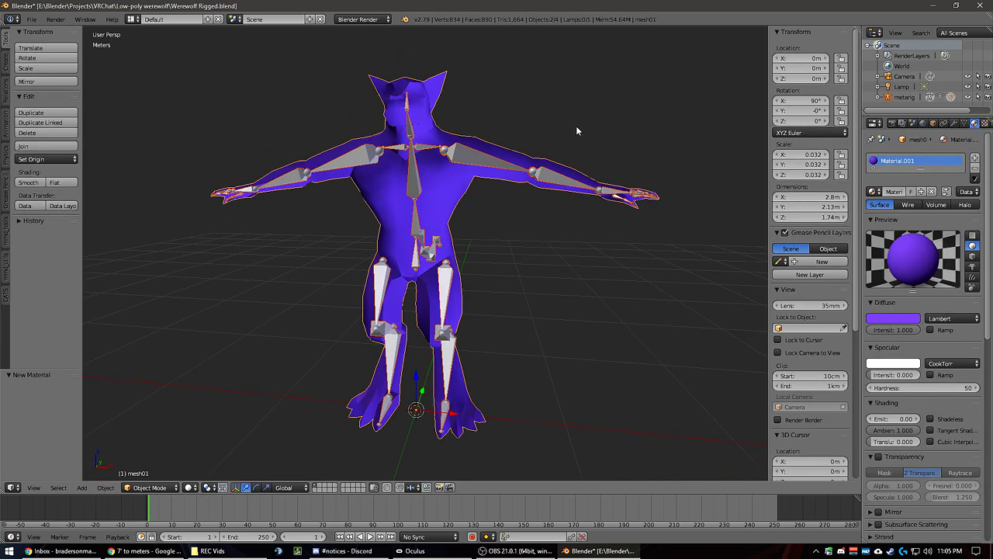
{"action": "scroll", "coordinate": [507, 135], "scroll_direction": "down", "scroll_amount": 6}
{"action": "scroll", "coordinate": [450, 162], "scroll_direction": "up", "scroll_amount": 5}
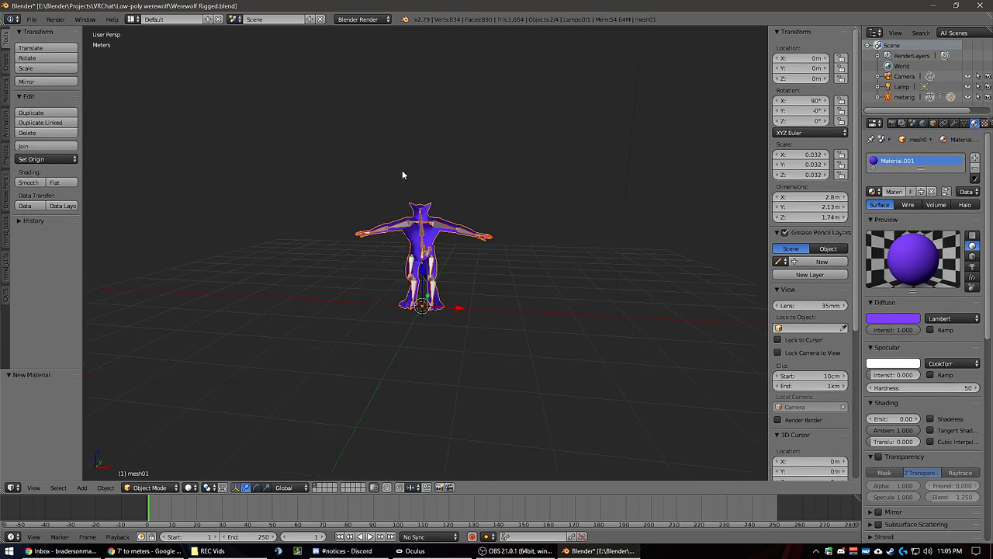
{"action": "key", "text": "ctrl+s"}
{"action": "left_click", "coordinate": [199, 70]}
Step: Choose FBX as the CATS model format, open the FBX export, and collapse the System, System Bookmarks, Bookmarks and Recent sections
{"action": "left_click", "coordinate": [31, 19]}
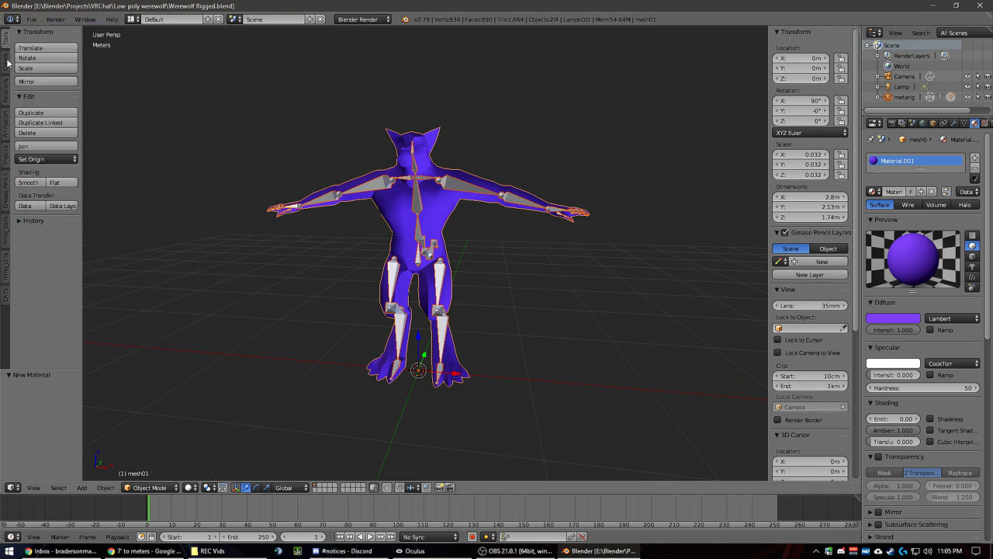
{"action": "left_click", "coordinate": [6, 295]}
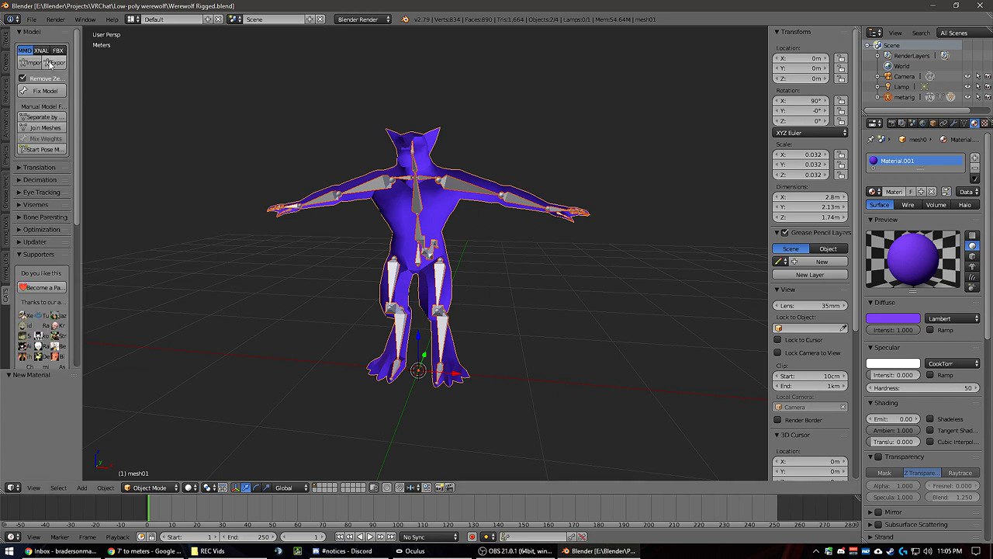
{"action": "left_click", "coordinate": [59, 55]}
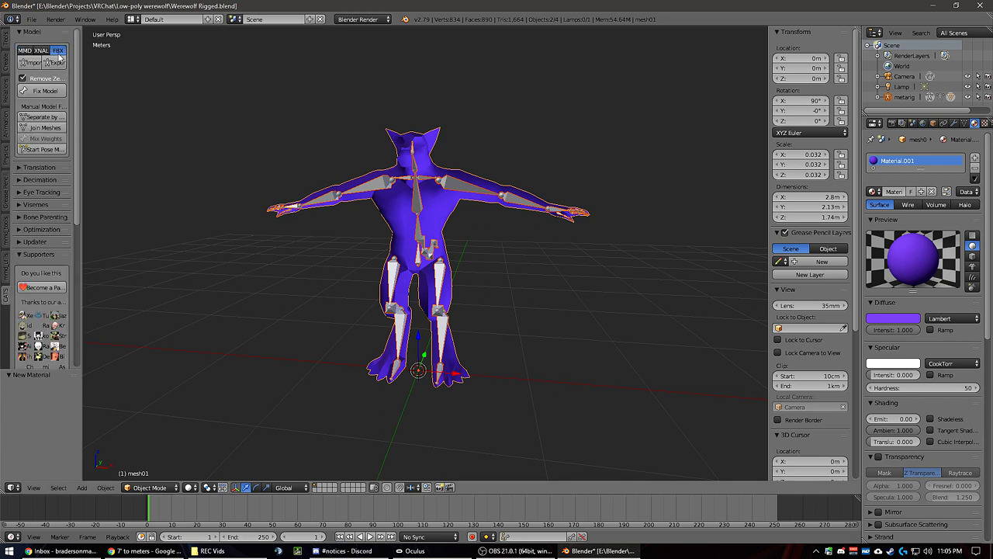
{"action": "left_click", "coordinate": [31, 19]}
{"action": "mouse_move", "coordinate": [82, 225]}
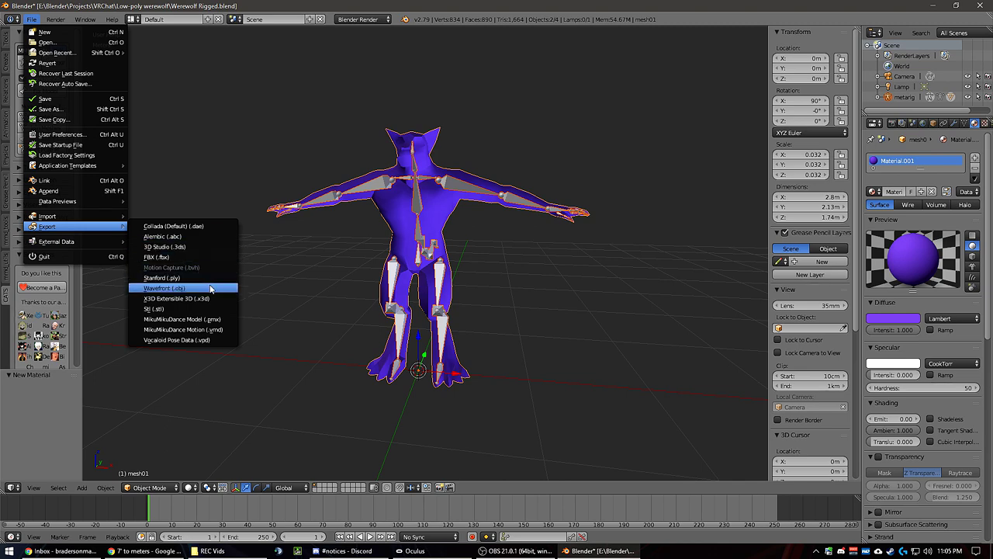
{"action": "left_click", "coordinate": [180, 257]}
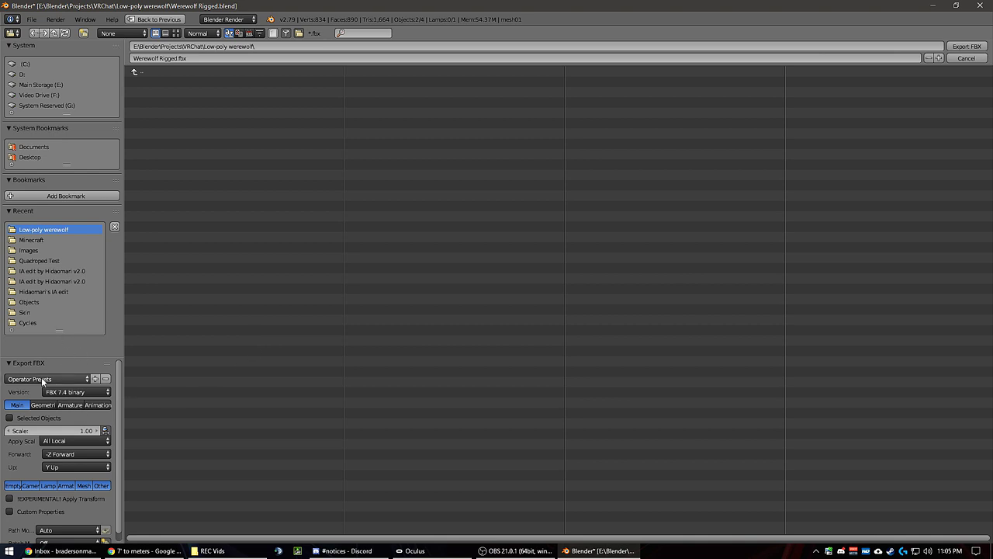
{"action": "left_click_drag", "start_coordinate": [122, 367], "coordinate": [118, 366]}
{"action": "left_click_drag", "start_coordinate": [23, 214], "coordinate": [30, 45]}
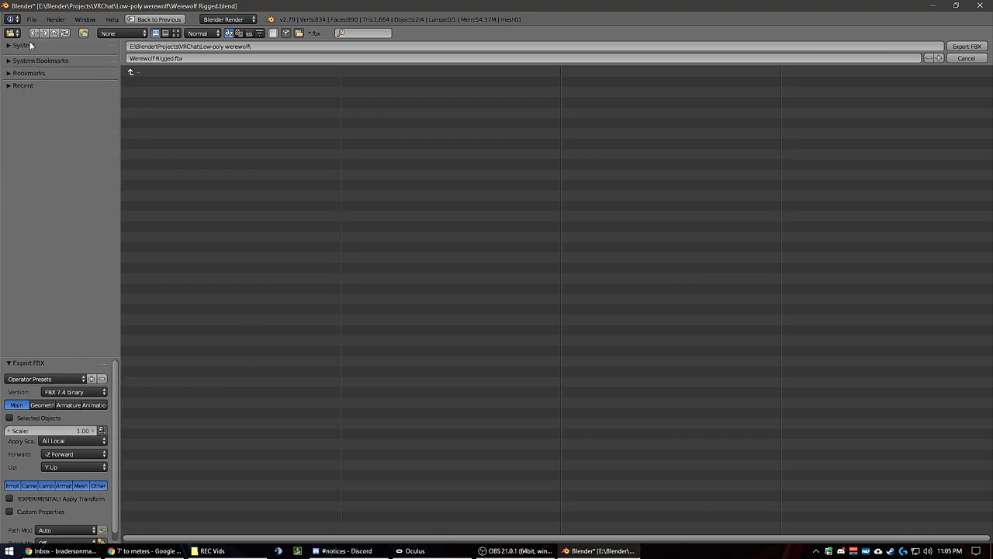
Step: Exclude cameras and lamps from the object types included in the FBX export
{"action": "left_click", "coordinate": [54, 377]}
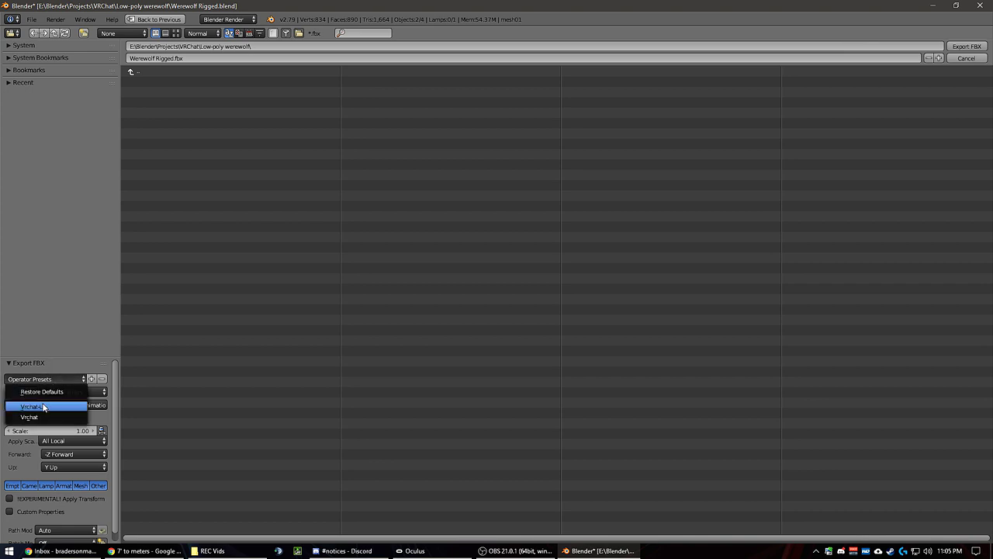
{"action": "left_click", "coordinate": [97, 404]}
{"action": "left_click", "coordinate": [17, 405]}
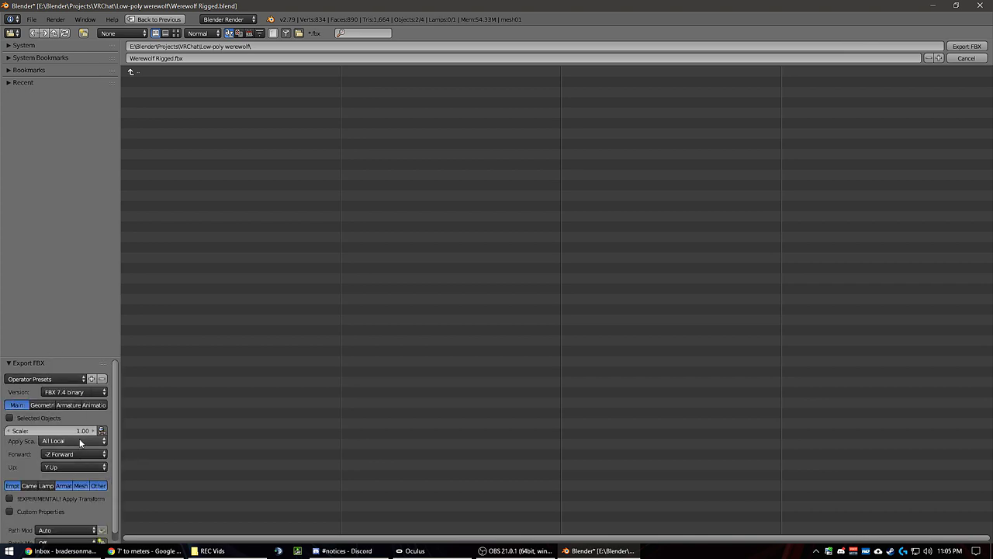
{"action": "scroll", "coordinate": [115, 441], "scroll_direction": "down", "scroll_amount": 1}
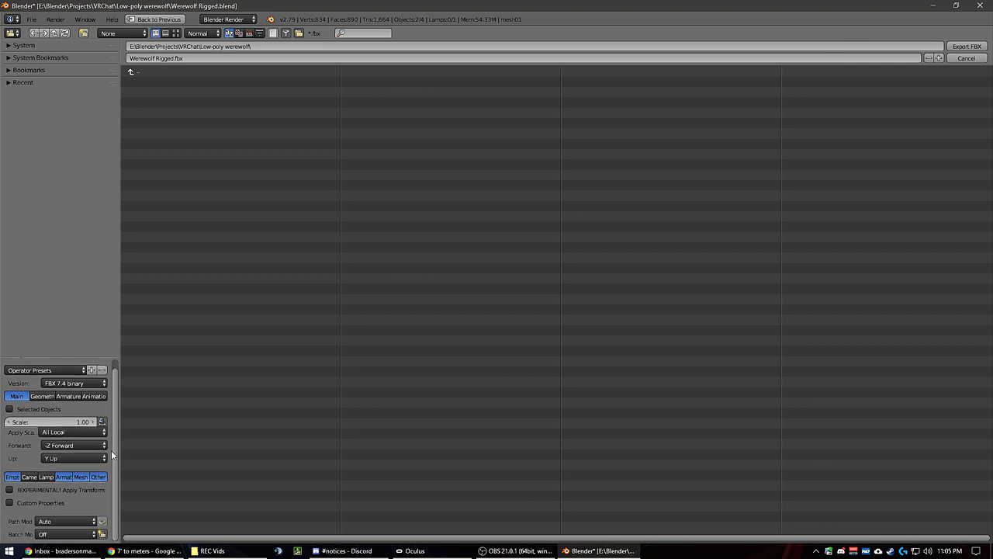
Step: Review the geometry, armature and animation export options, limit the export to selected objects, and export Werewolf Rigged.fbx
{"action": "left_click", "coordinate": [42, 396]}
{"action": "left_click", "coordinate": [77, 396]}
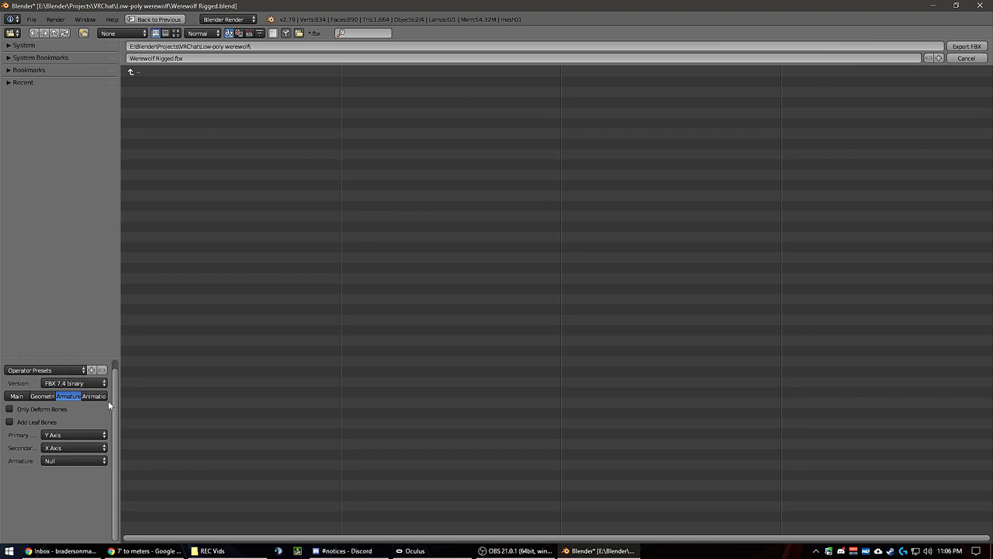
{"action": "left_click", "coordinate": [97, 396]}
{"action": "left_click", "coordinate": [17, 395]}
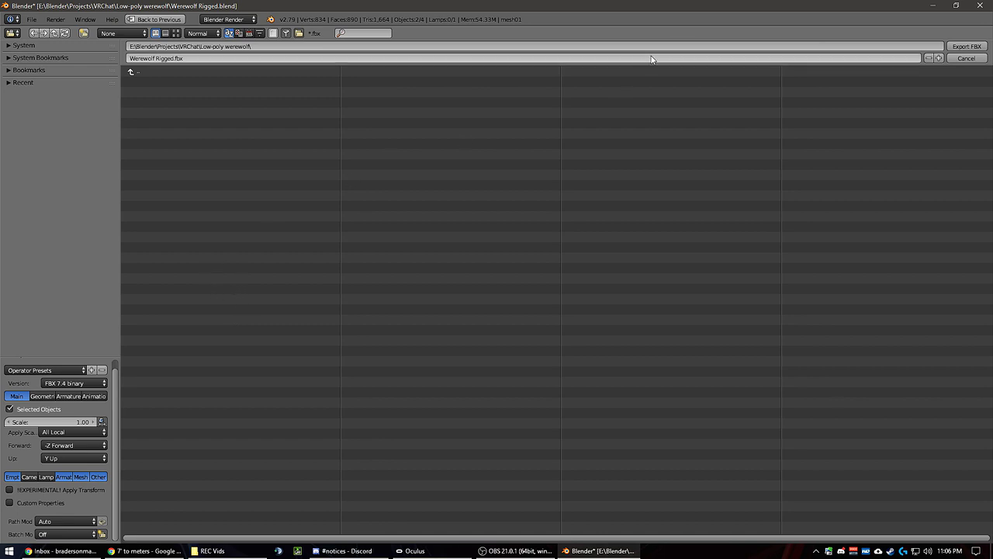
{"action": "left_click", "coordinate": [958, 46]}
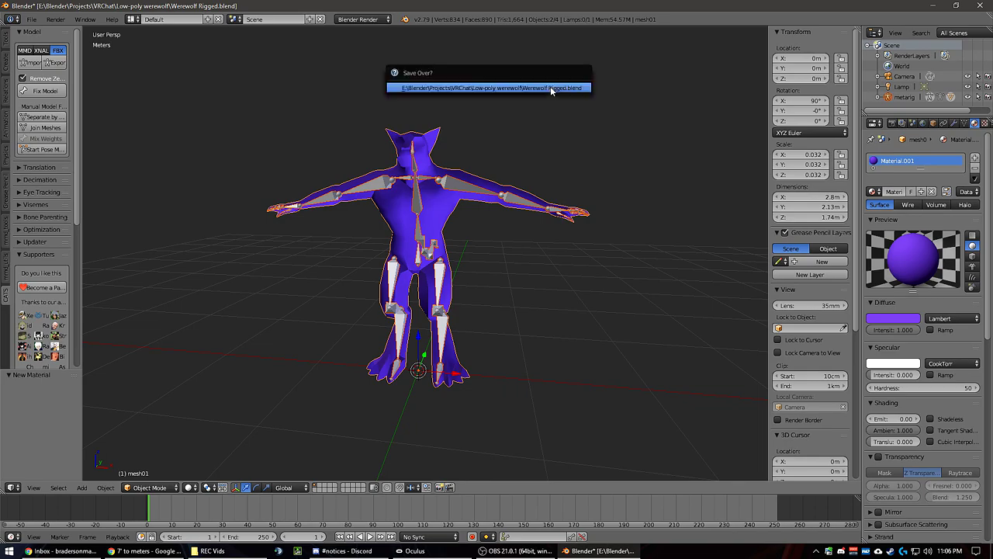
{"action": "left_click", "coordinate": [931, 7]}
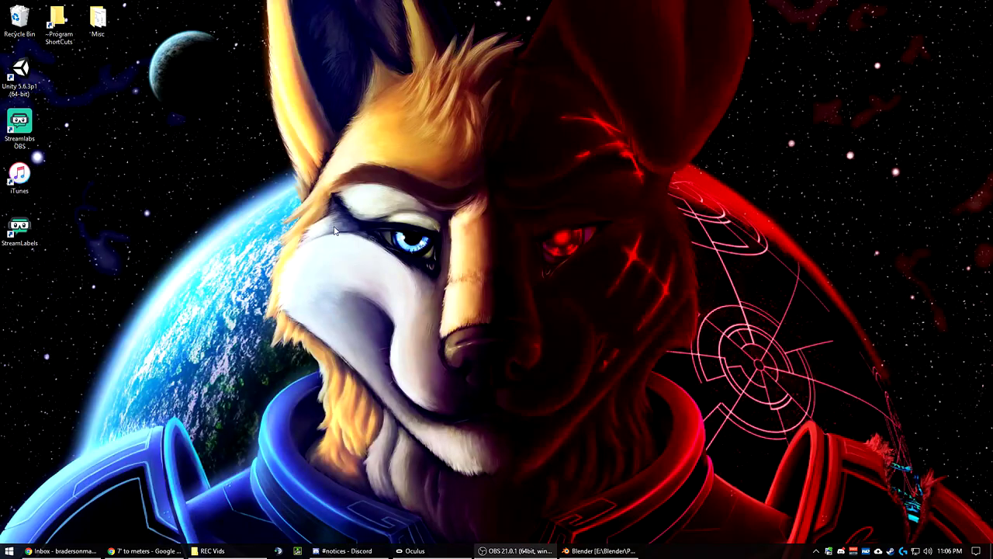
{"action": "double_click", "coordinate": [21, 72]}
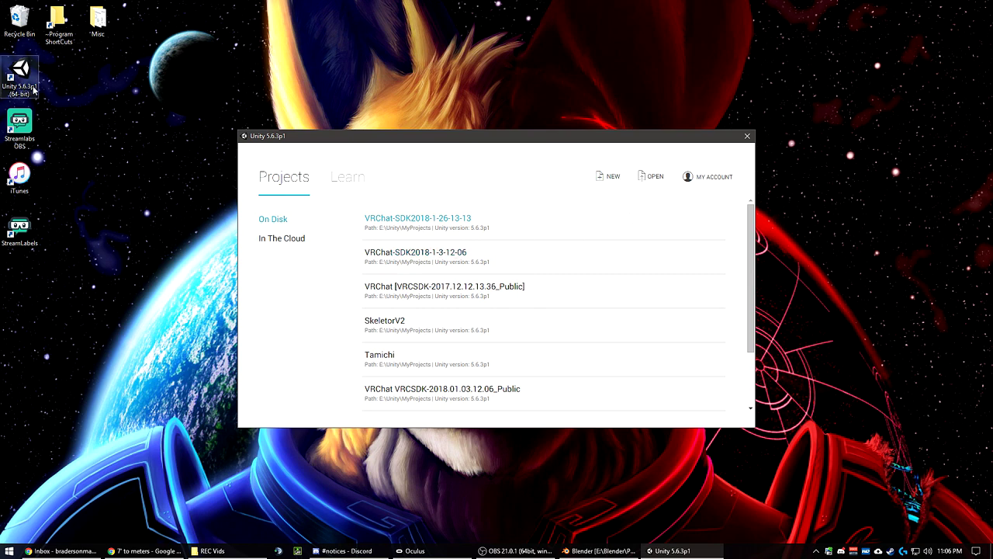
{"action": "left_click_drag", "start_coordinate": [181, 7], "coordinate": [670, 36]}
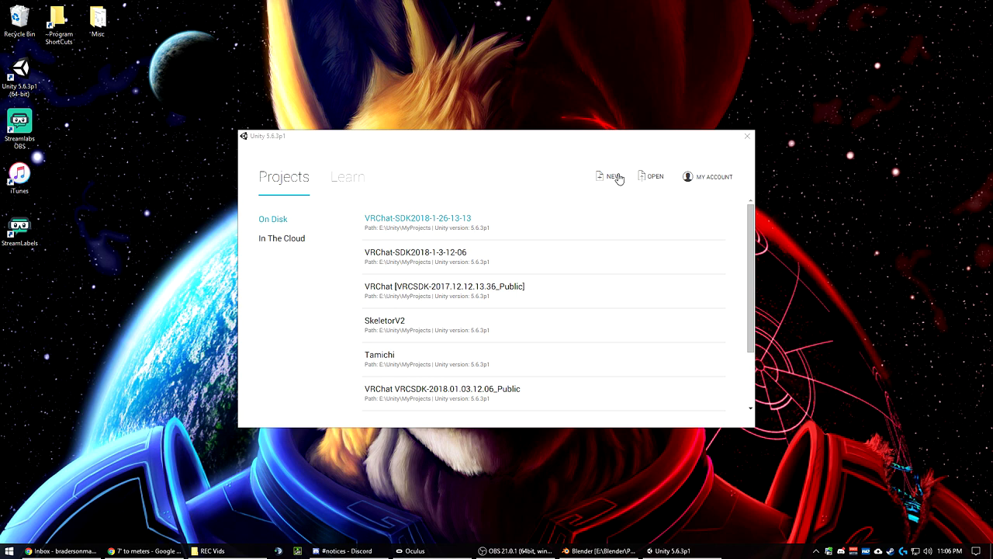
{"action": "left_click", "coordinate": [400, 224]}
{"action": "left_click", "coordinate": [401, 224]}
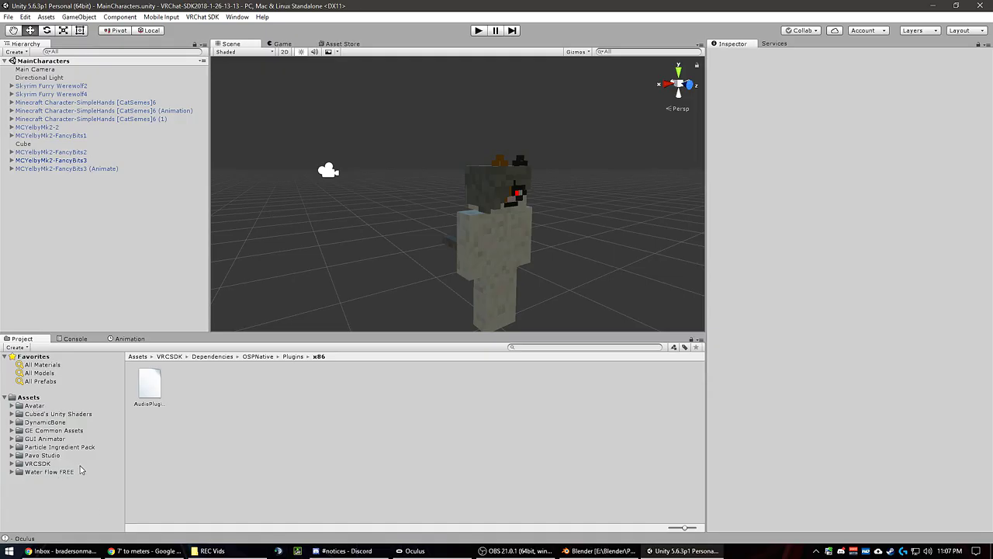
Step: Deactivate the MCYelbyMk2-FancyBits3 object in the MainCharacters scene and check the Directional Light's settings
{"action": "left_click", "coordinate": [30, 398]}
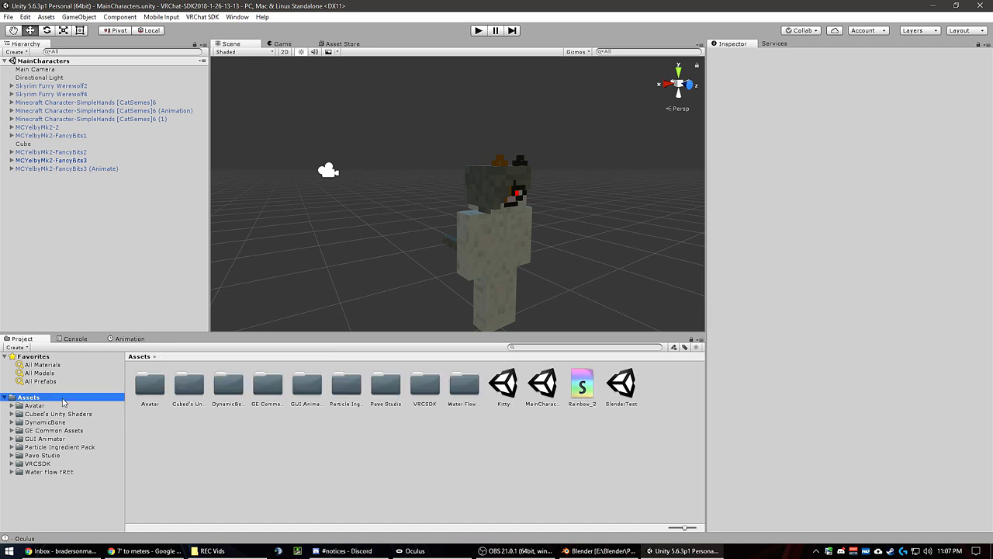
{"action": "left_click", "coordinate": [31, 61]}
{"action": "left_click", "coordinate": [78, 161]}
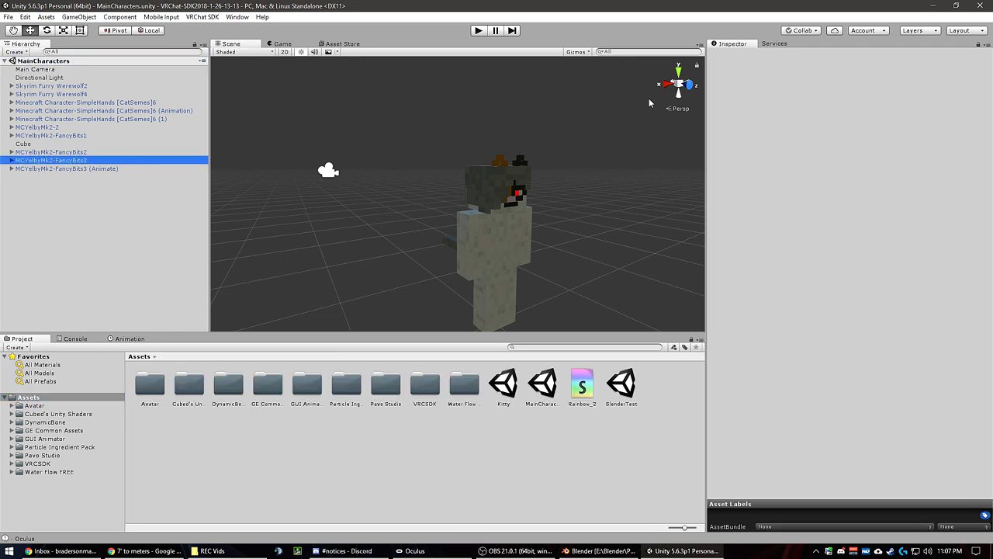
{"action": "left_click", "coordinate": [732, 56]}
{"action": "left_click", "coordinate": [100, 285]}
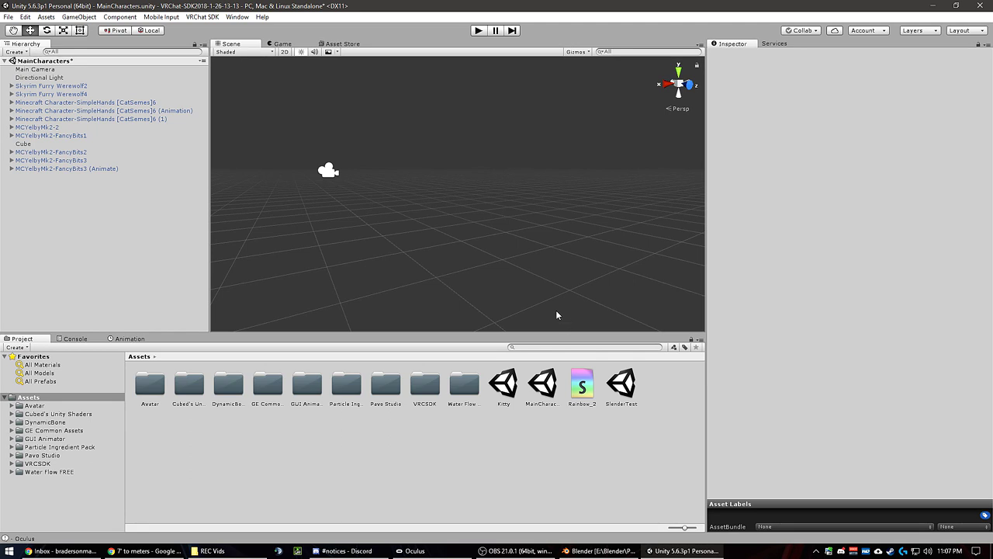
{"action": "left_click", "coordinate": [41, 77]}
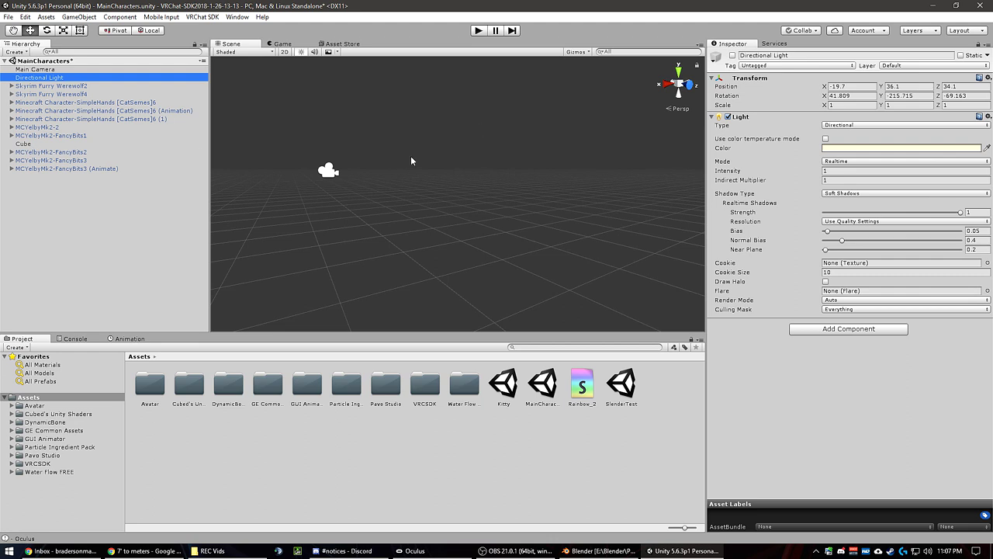
{"action": "left_click", "coordinate": [101, 207]}
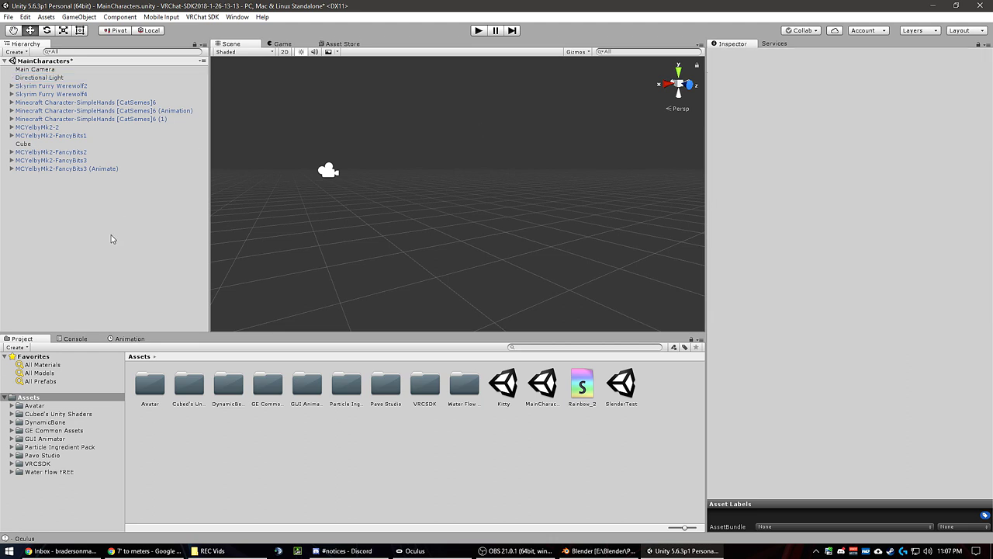
Step: Create a folder named LowPolyWerewolf inside the Avatar folder of the project's assets
{"action": "left_click", "coordinate": [43, 405]}
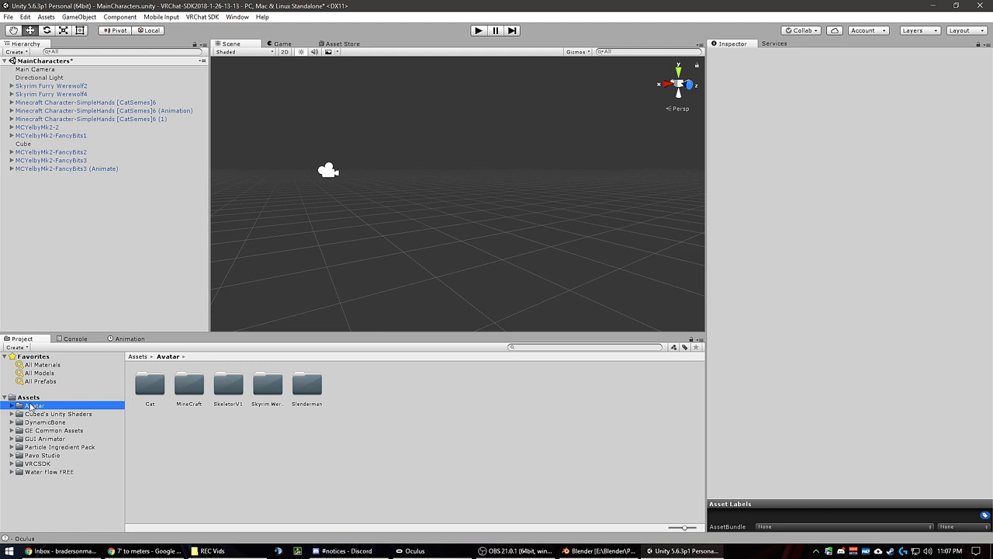
{"action": "right_click", "coordinate": [266, 458]}
{"action": "mouse_move", "coordinate": [318, 267]}
{"action": "left_click", "coordinate": [411, 267]}
{"action": "type", "text": "W"}
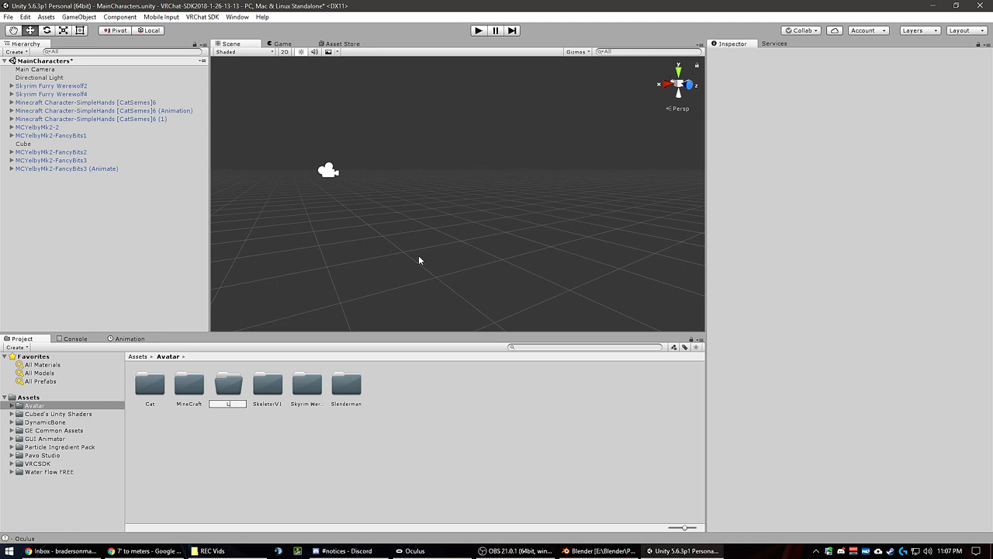
{"action": "type", "text": "owPolyWerewolf"}
{"action": "key", "text": "Return"}
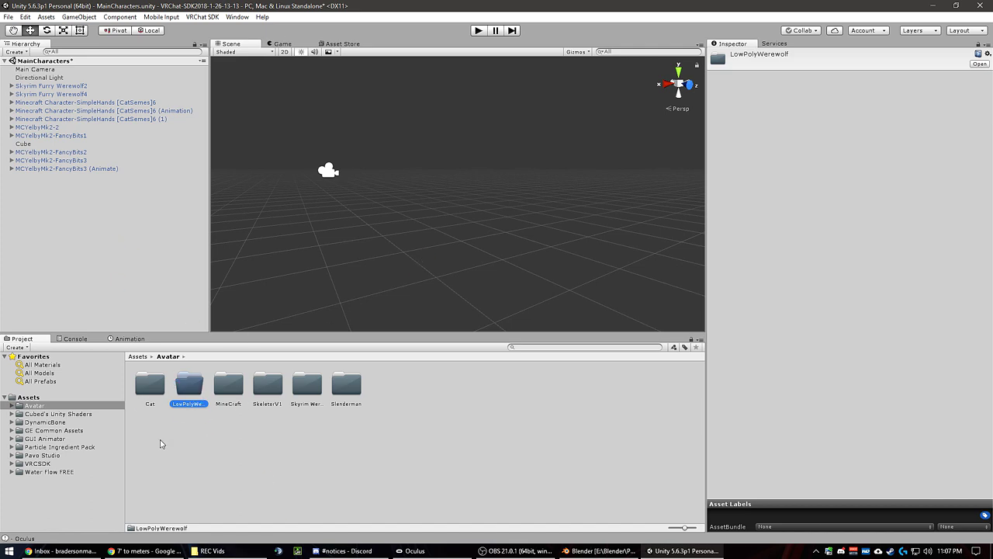
Step: Create a subfolder named Material inside the LowPolyWerewolf folder
{"action": "double_click", "coordinate": [189, 395]}
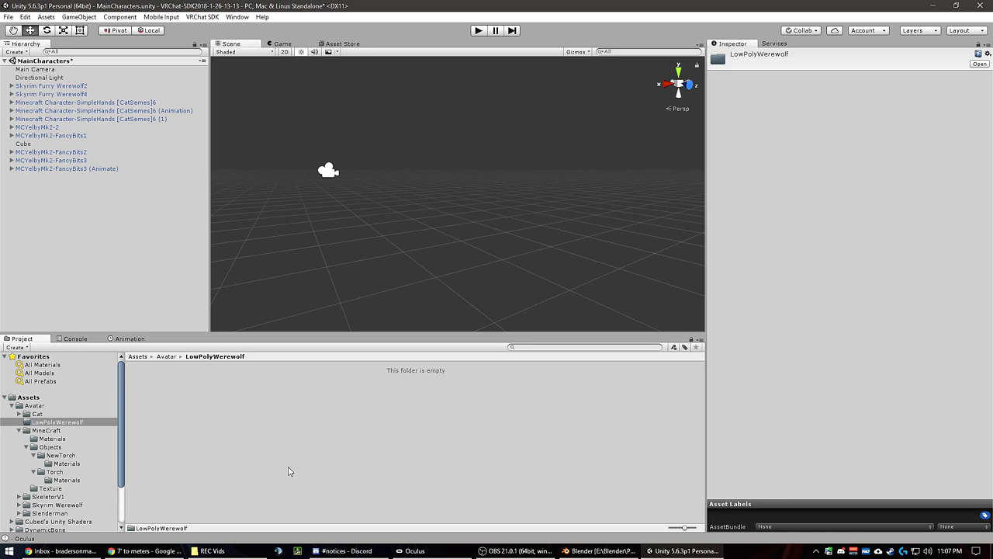
{"action": "right_click", "coordinate": [289, 471]}
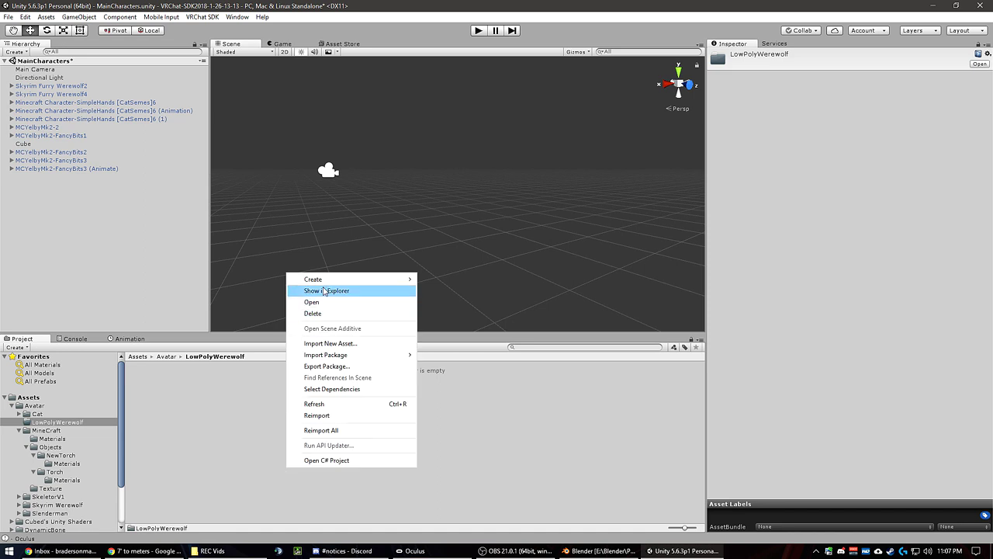
{"action": "right_click", "coordinate": [196, 399]}
{"action": "mouse_move", "coordinate": [242, 212]}
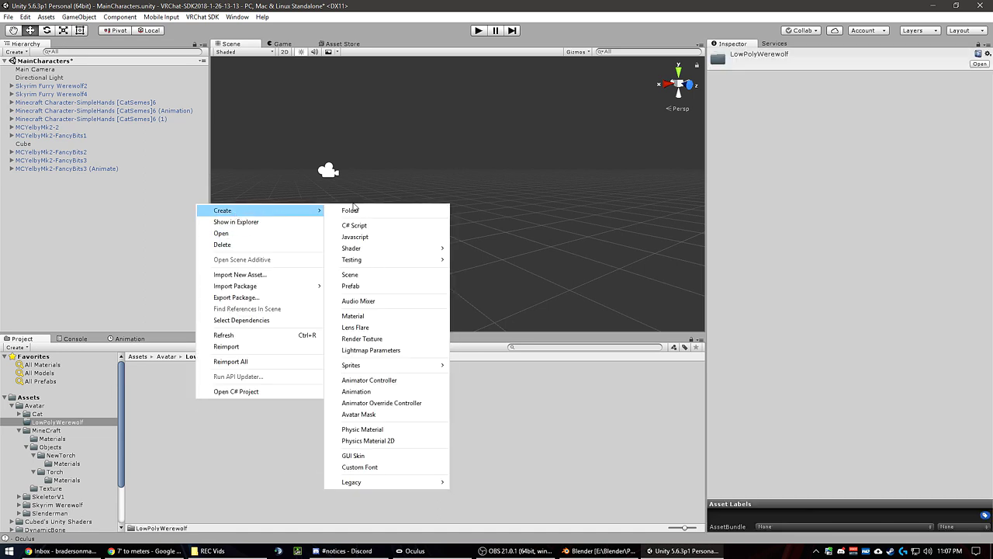
{"action": "left_click", "coordinate": [355, 207]}
{"action": "type", "text": "ma"}
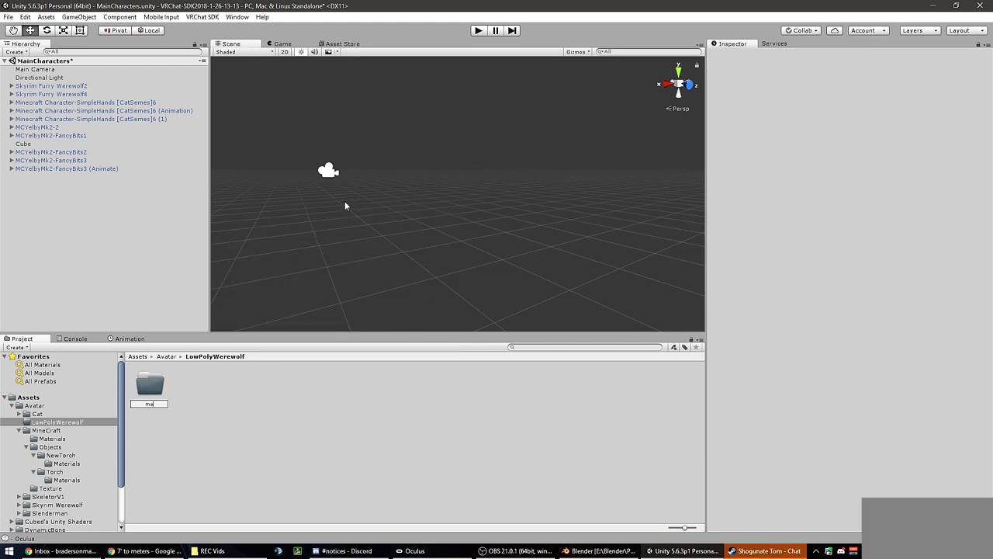
{"action": "type", "text": "terial"}
{"action": "key", "text": "BackSpace"}
{"action": "key", "text": "BackSpace"}
{"action": "type", "text": "ter"}
{"action": "key", "text": "Return"}
{"action": "double_click", "coordinate": [152, 391]}
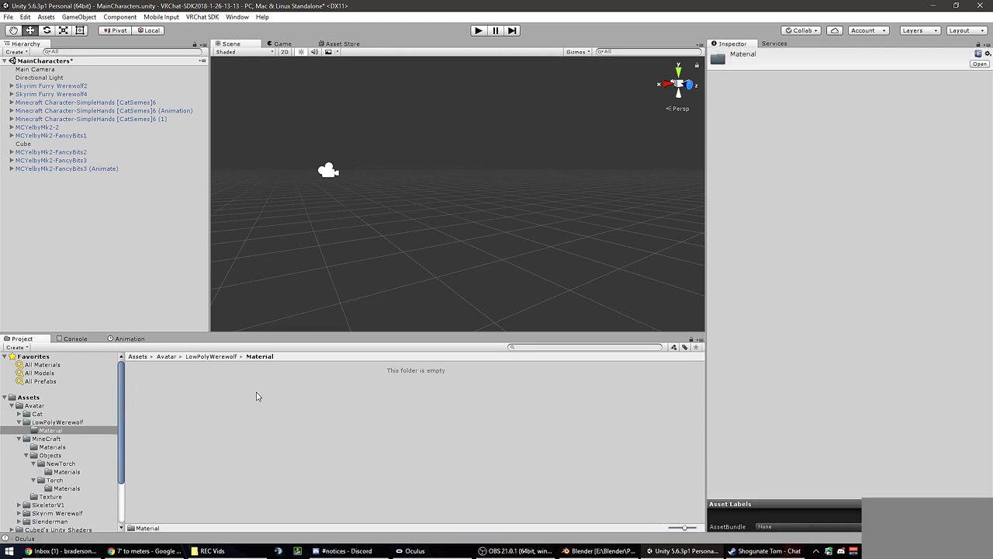
{"action": "left_click", "coordinate": [756, 553]}
{"action": "right_click", "coordinate": [756, 553]}
{"action": "right_click", "coordinate": [271, 403]}
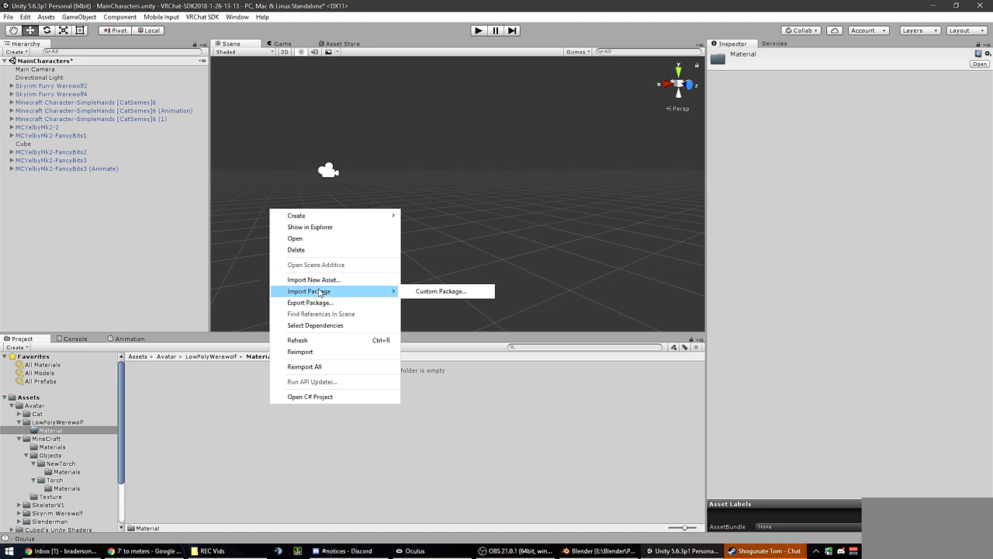
{"action": "left_click", "coordinate": [222, 365]}
{"action": "left_click", "coordinate": [217, 357]}
Step: Start importing a new asset into LowPolyWerewolf and select Werewolf Rigged.fbx in Blender\Projects\VRChat\Low-poly werewolf
{"action": "right_click", "coordinate": [246, 409]}
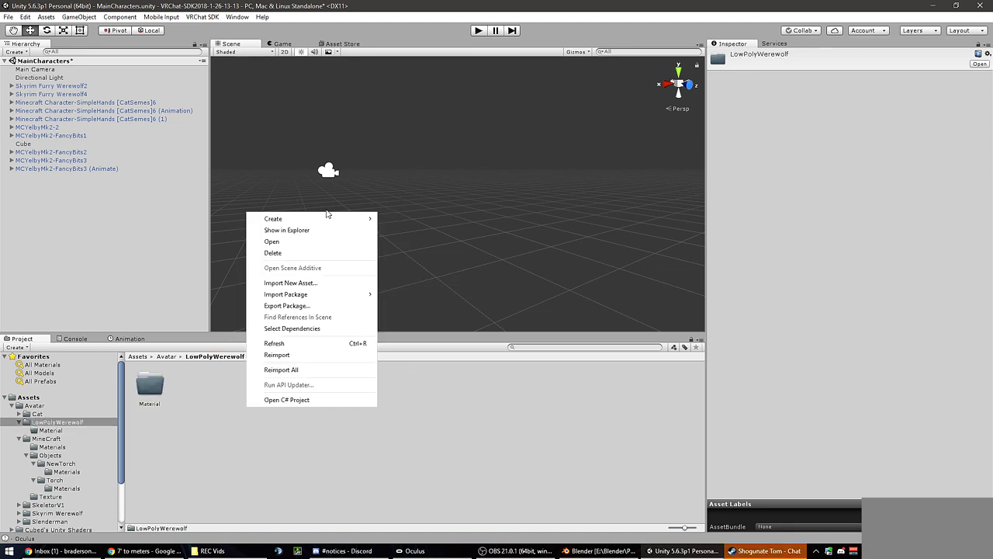
{"action": "left_click", "coordinate": [314, 284]}
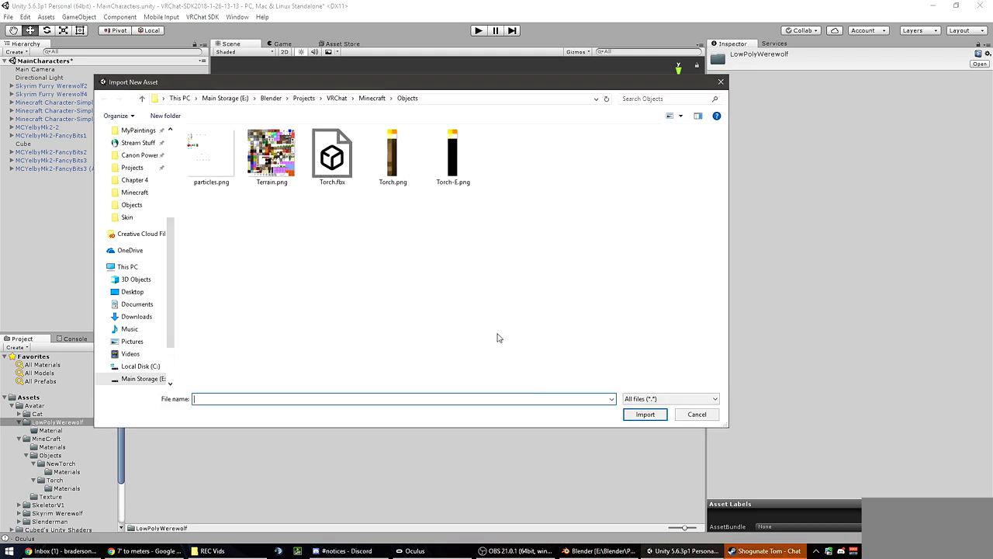
{"action": "left_click", "coordinate": [303, 99]}
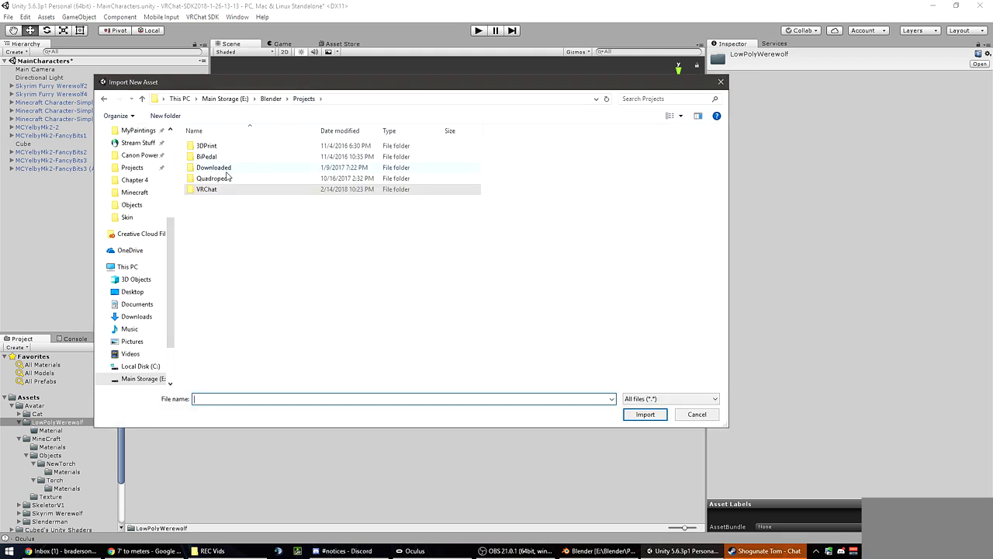
{"action": "double_click", "coordinate": [232, 189]}
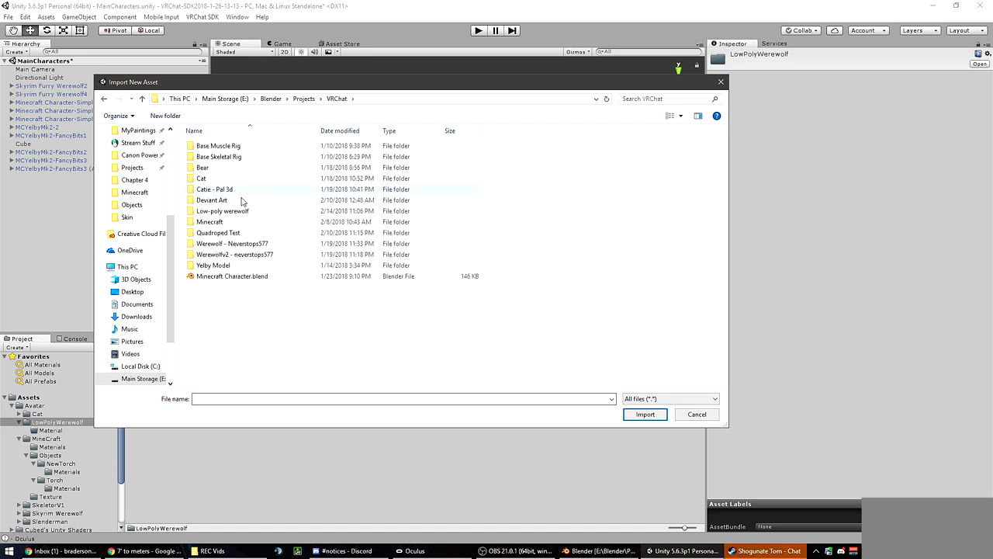
{"action": "double_click", "coordinate": [231, 212]}
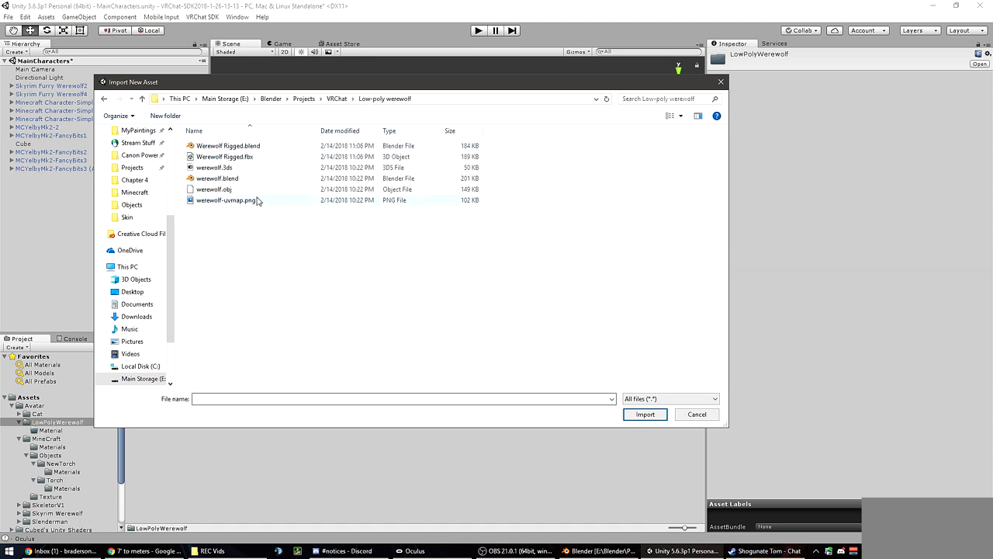
{"action": "left_click", "coordinate": [259, 157]}
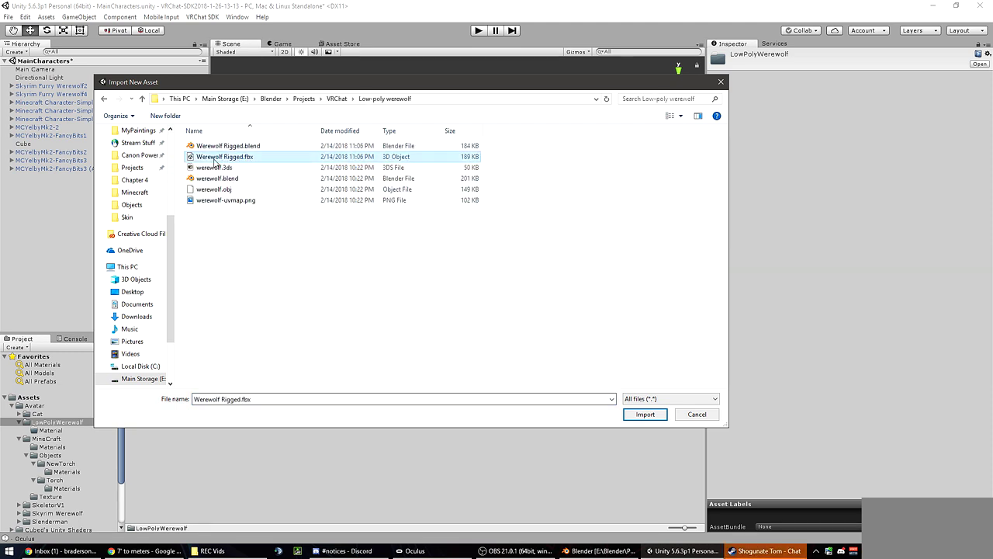
Step: Preview the werewolf-uvmap.png image in Photos to examine the model's UV layout, and close the preview
{"action": "left_click", "coordinate": [241, 201]}
{"action": "right_click", "coordinate": [242, 203]}
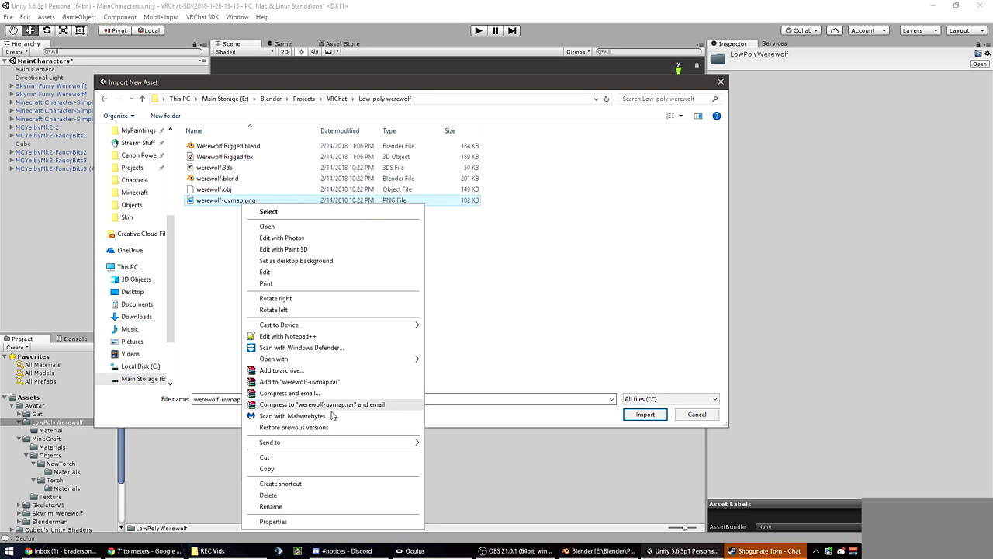
{"action": "left_click", "coordinate": [292, 239]}
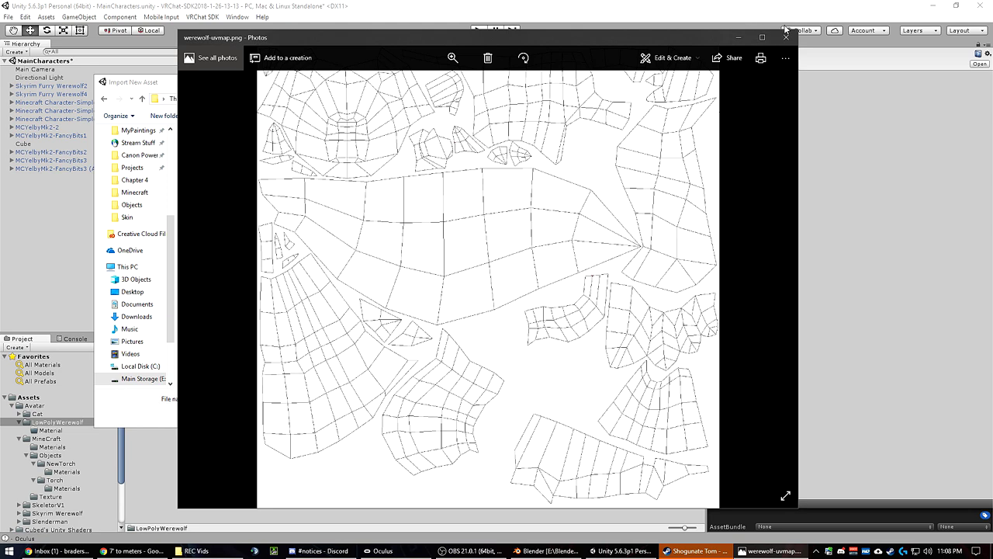
{"action": "left_click", "coordinate": [785, 34]}
Step: Import Werewolf Rigged.fbx into the LowPolyWerewolf asset folder
{"action": "left_click", "coordinate": [252, 159]}
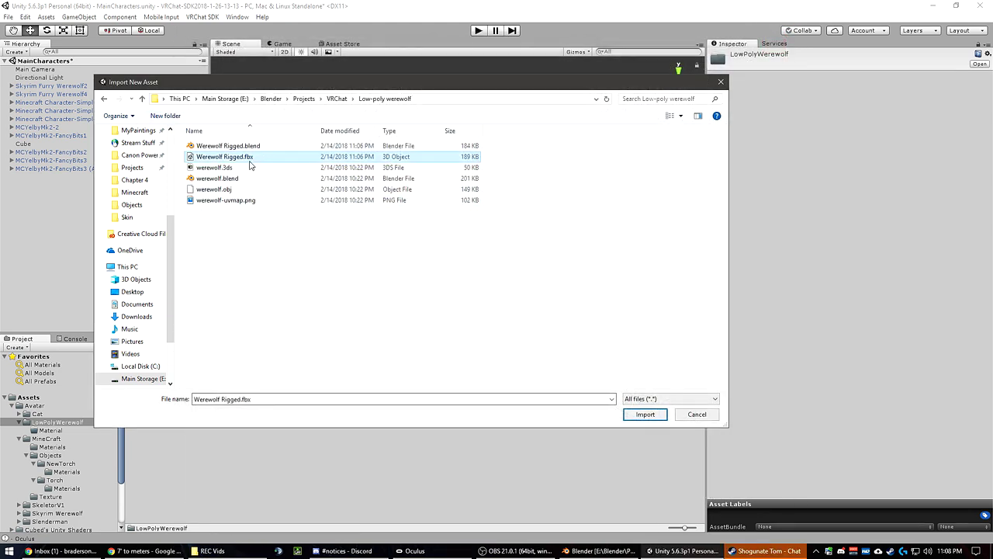
{"action": "right_click", "coordinate": [253, 159]}
{"action": "left_click", "coordinate": [529, 260]}
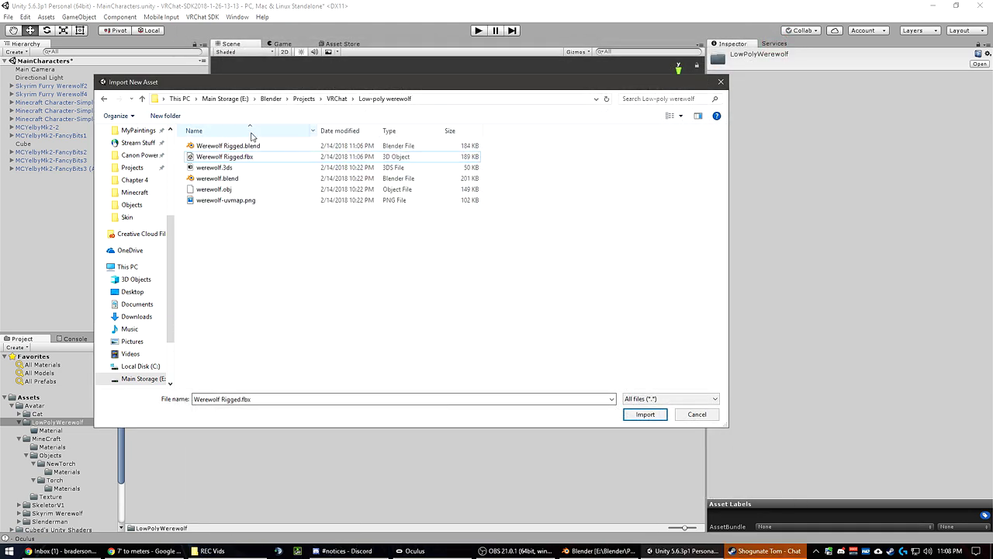
{"action": "left_click", "coordinate": [645, 415]}
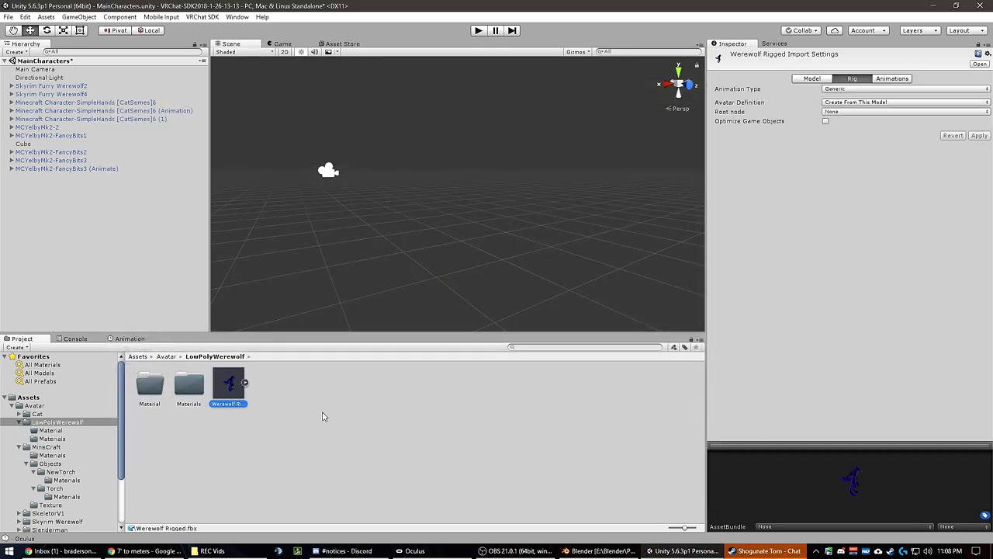
Step: Check the contents of the Materials folder inside LowPolyWerewolf and return to the LowPolyWerewolf folder
{"action": "left_click", "coordinate": [182, 393]}
{"action": "left_click", "coordinate": [150, 388]}
{"action": "left_click", "coordinate": [187, 388]}
{"action": "left_click", "coordinate": [152, 384]}
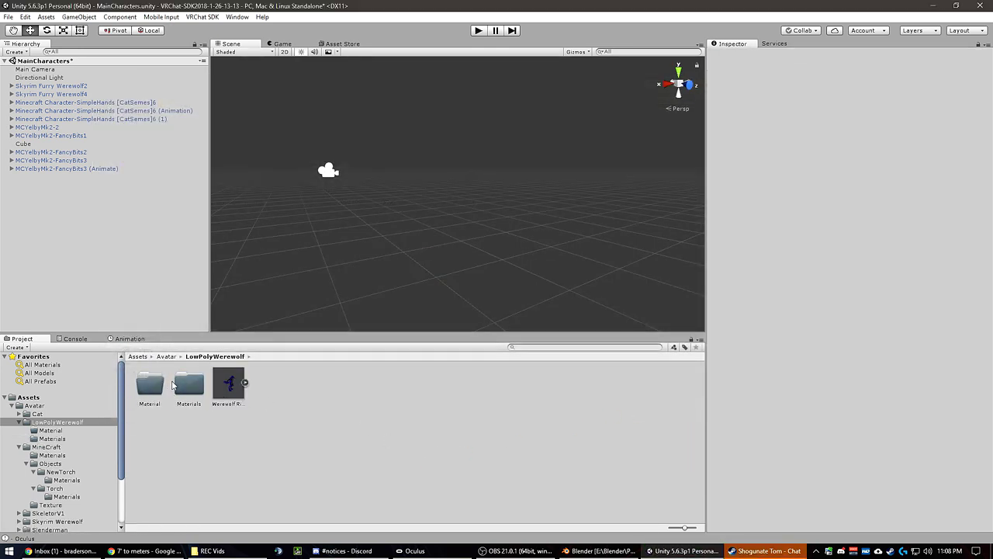
{"action": "left_click", "coordinate": [194, 386]}
{"action": "double_click", "coordinate": [177, 396]}
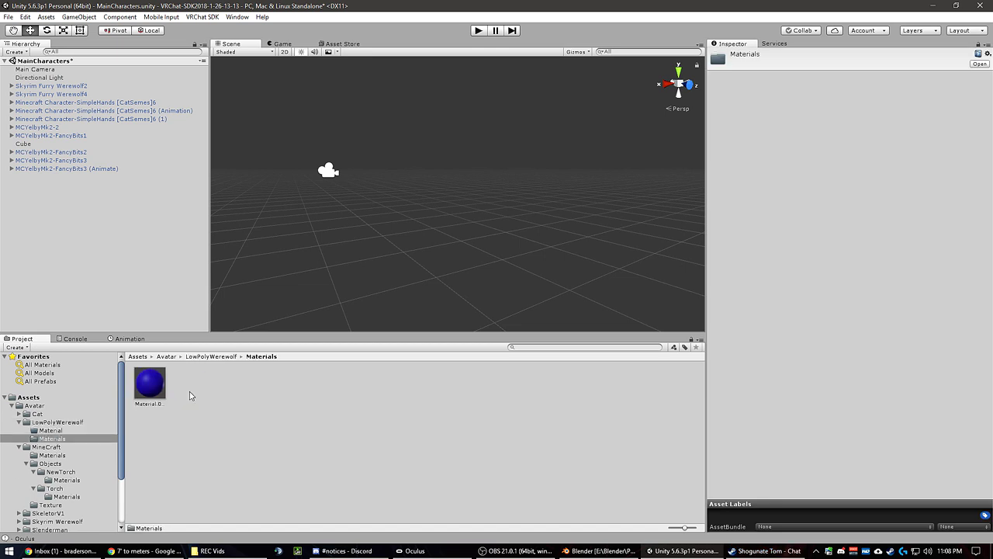
{"action": "left_click", "coordinate": [219, 357]}
{"action": "double_click", "coordinate": [197, 385]}
{"action": "left_click", "coordinate": [223, 357]}
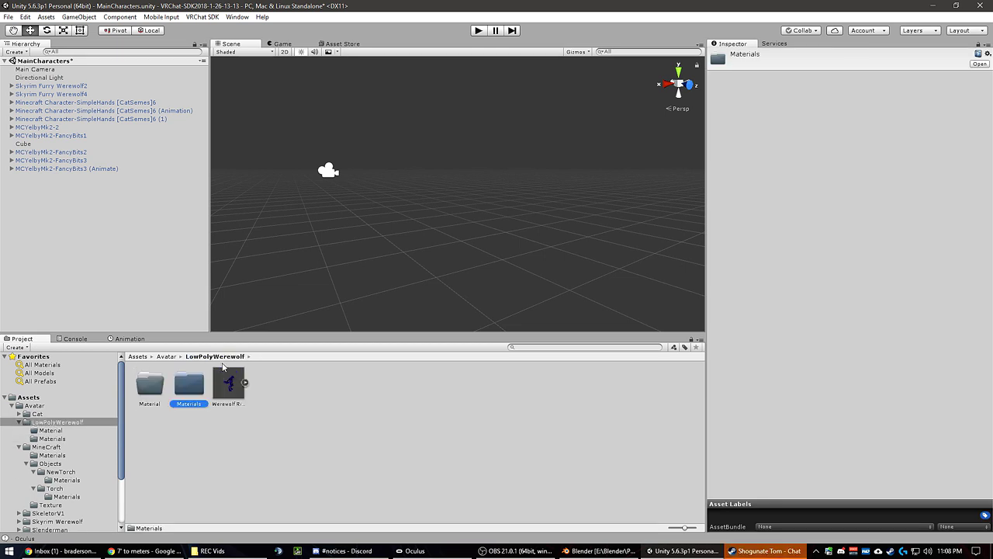
Step: Set the rig animation type of Werewolf Rigged to Humanoid and apply the import settings
{"action": "left_click", "coordinate": [228, 383]}
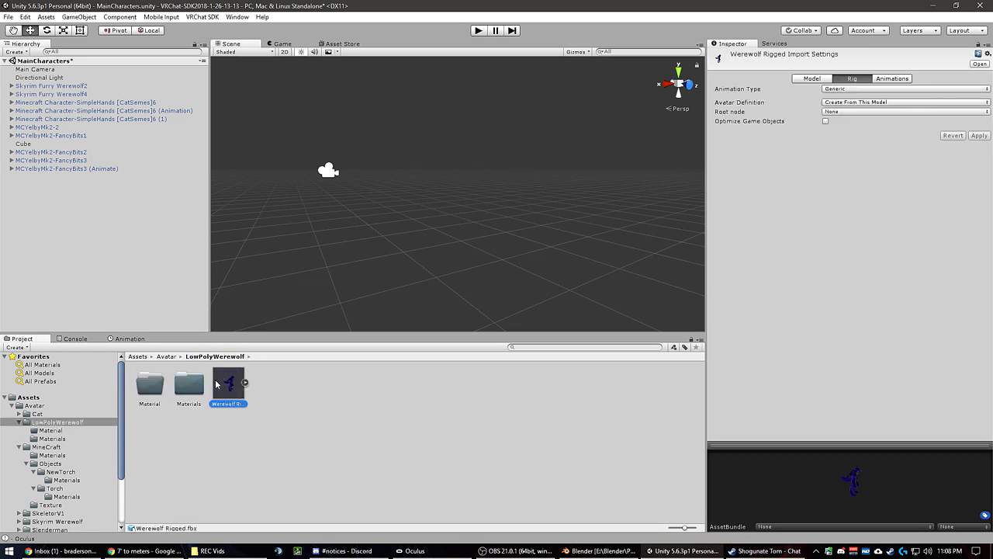
{"action": "left_click", "coordinate": [873, 88]}
{"action": "left_click_drag", "start_coordinate": [232, 380], "coordinate": [255, 389]}
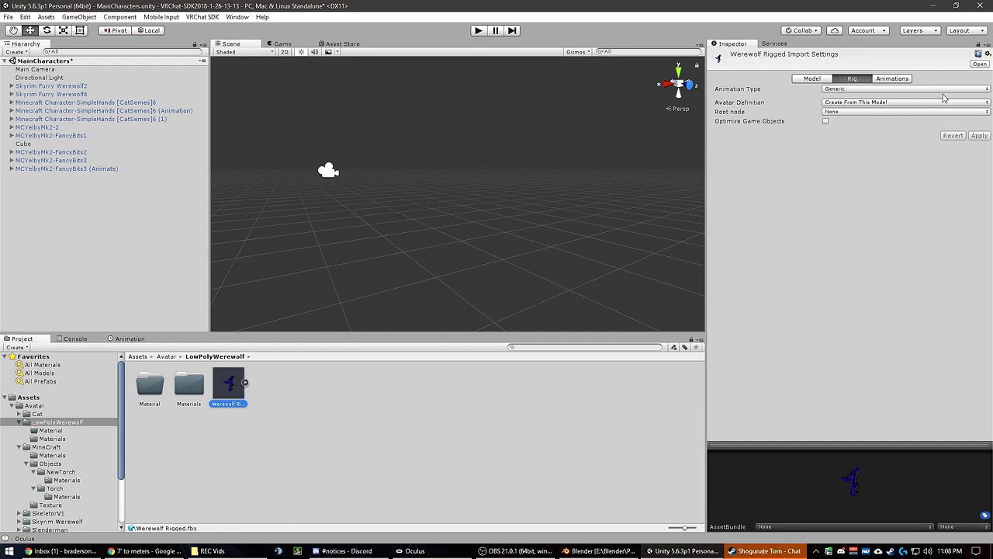
{"action": "left_click", "coordinate": [853, 90]}
{"action": "left_click", "coordinate": [856, 135]}
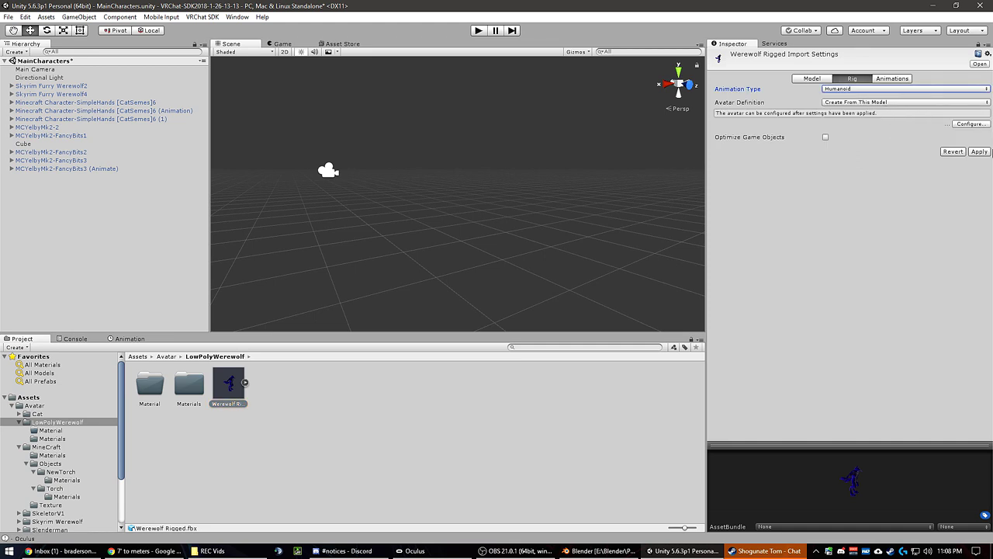
{"action": "left_click", "coordinate": [982, 153]}
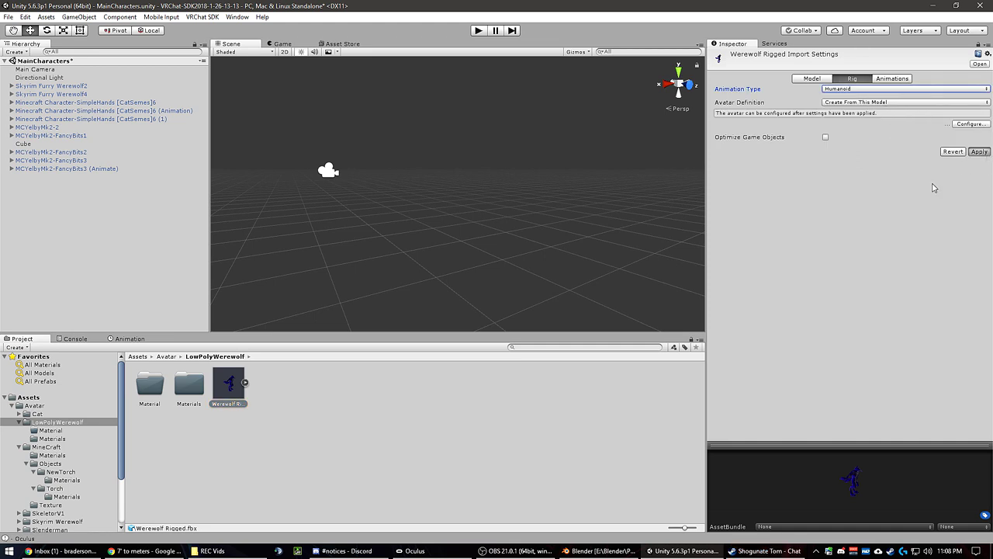
Step: Open the Werewolf Rigged avatar configuration and review the body bone mapping against the model
{"action": "left_click", "coordinate": [972, 113]}
{"action": "left_click", "coordinate": [475, 301]}
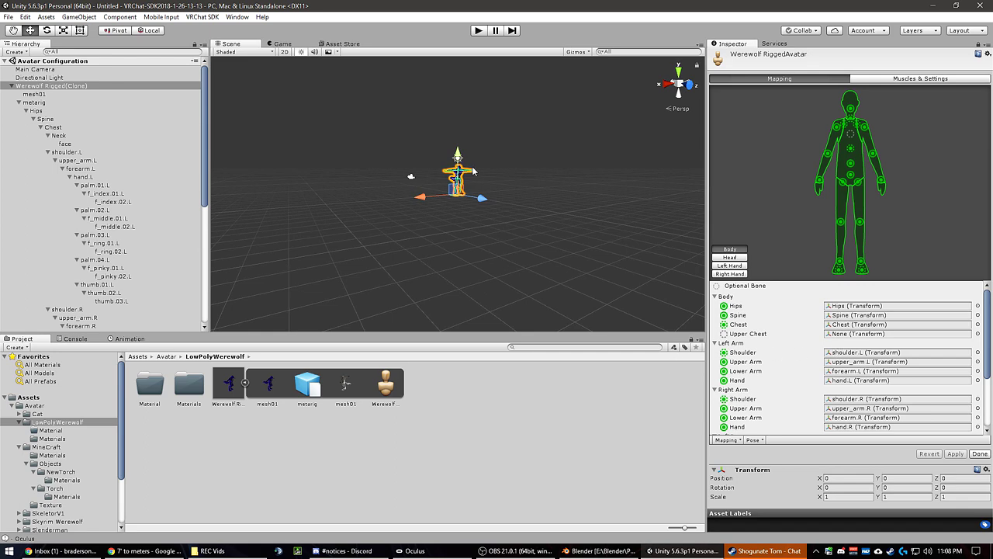
{"action": "scroll", "coordinate": [473, 170], "scroll_direction": "up", "scroll_amount": 8}
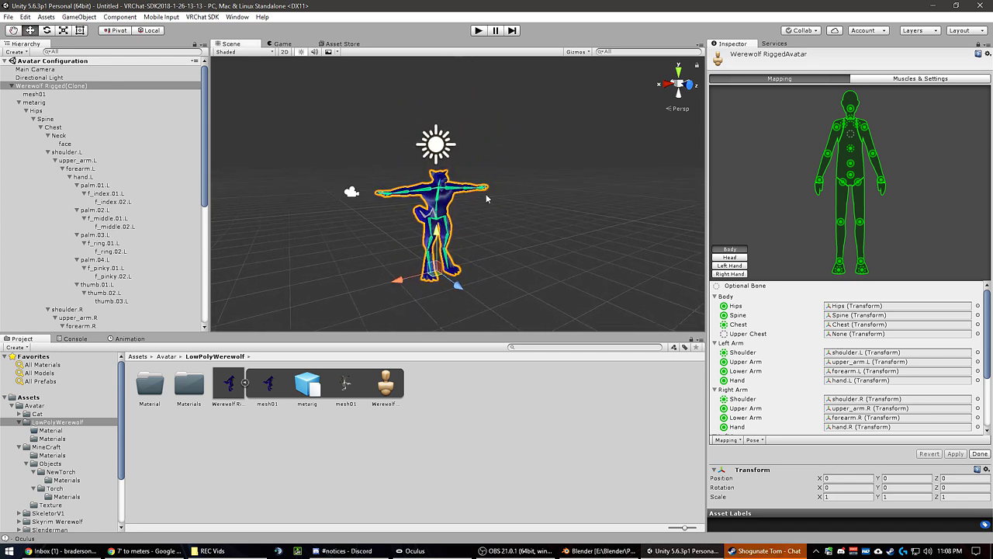
{"action": "scroll", "coordinate": [486, 199], "scroll_direction": "up", "scroll_amount": 5}
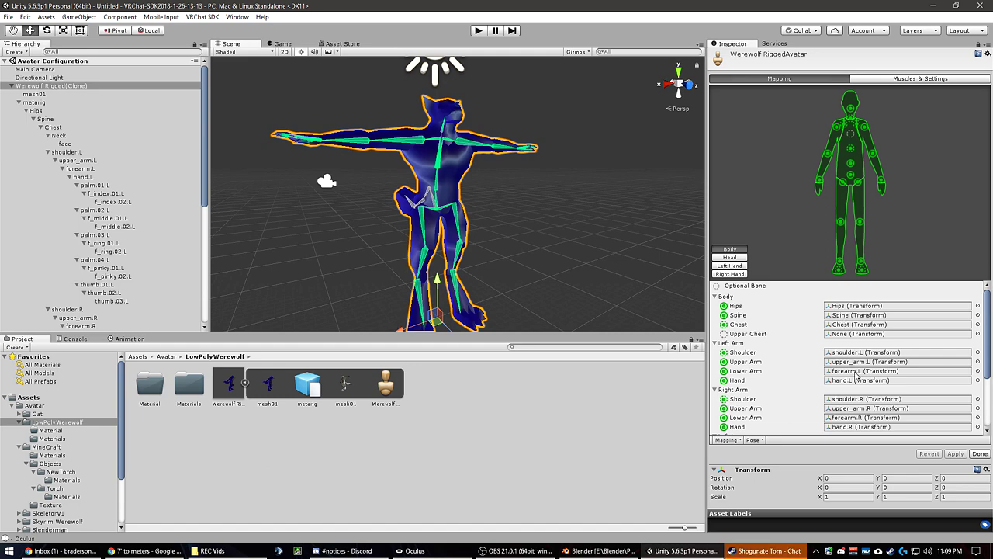
{"action": "scroll", "coordinate": [990, 357], "scroll_direction": "down", "scroll_amount": 5}
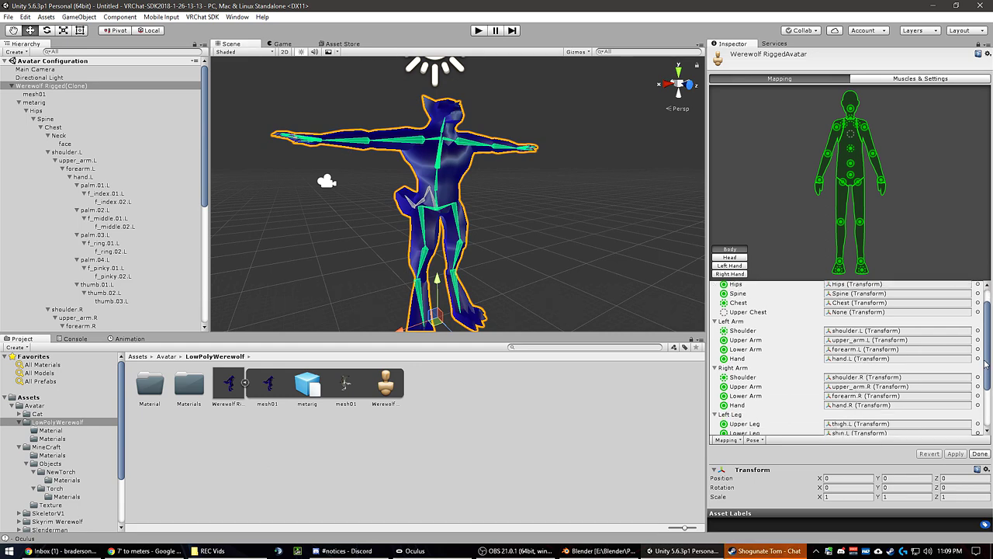
{"action": "scroll", "coordinate": [985, 364], "scroll_direction": "up", "scroll_amount": 5}
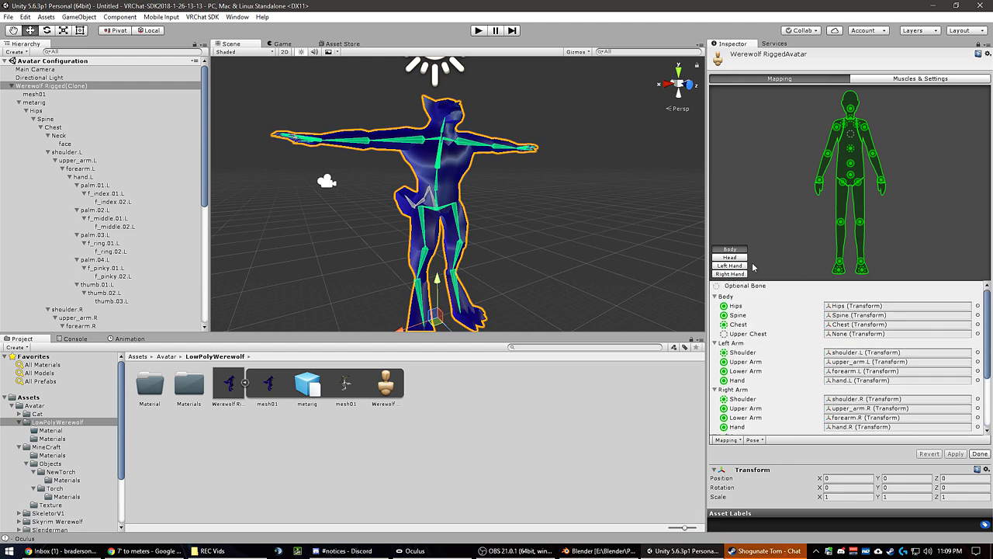
Step: Review the head and left-hand bone mappings, and search the transforms available for the left Index Proximal slot for "index"
{"action": "left_click", "coordinate": [729, 257]}
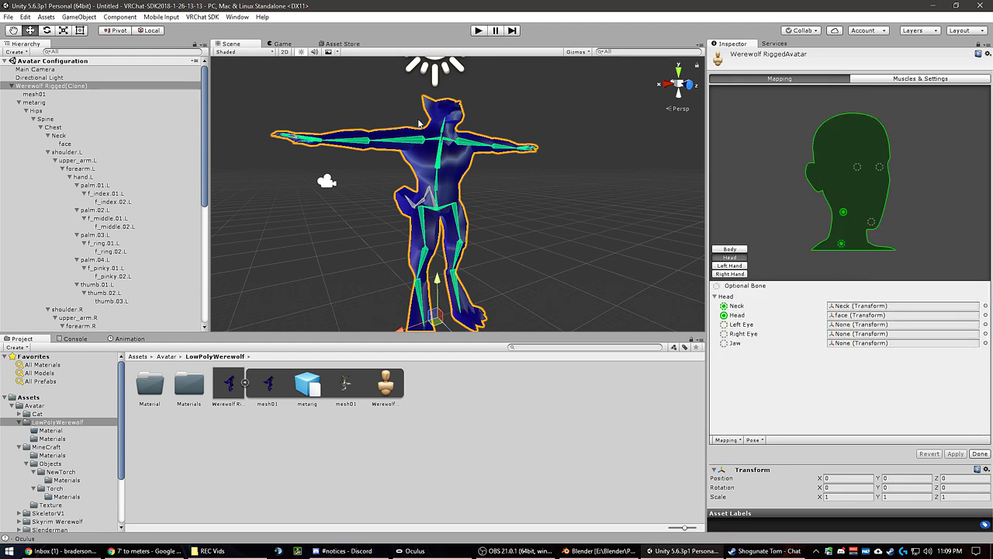
{"action": "left_click", "coordinate": [739, 266]}
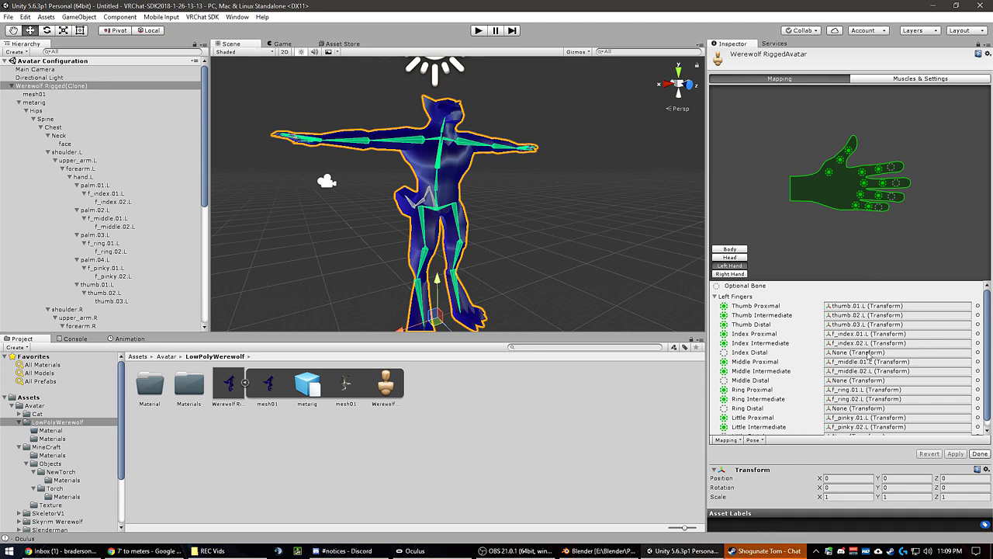
{"action": "left_click", "coordinate": [976, 334]}
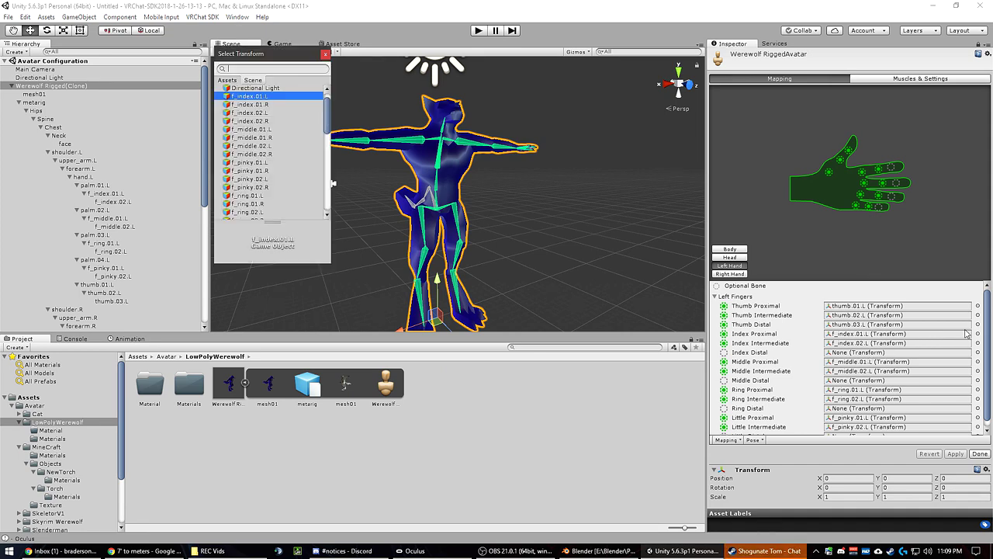
{"action": "type", "text": "index"}
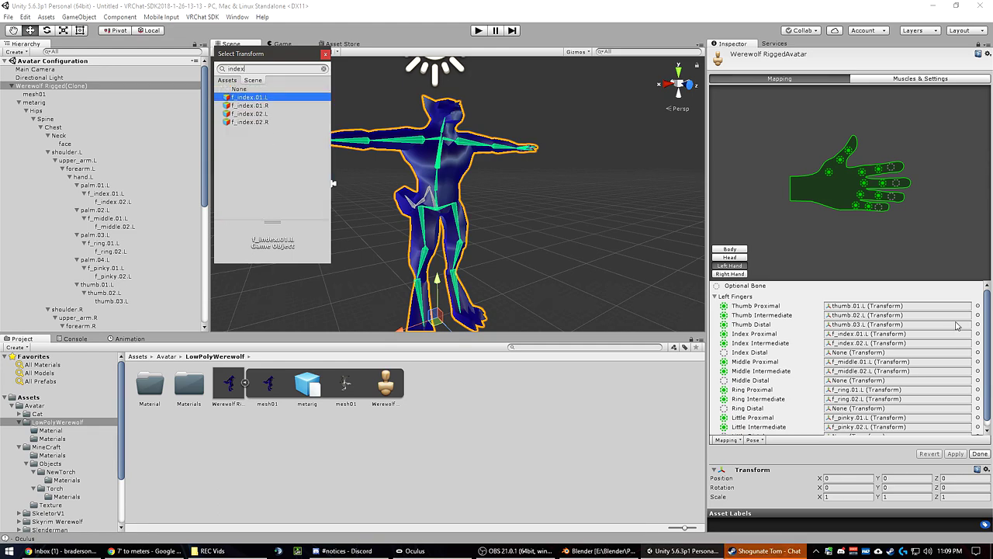
Step: Switch to Blender and select the palm bones at the base of the left hand's fingers to check their names
{"action": "left_click", "coordinate": [598, 550]}
{"action": "scroll", "coordinate": [563, 193], "scroll_direction": "up", "scroll_amount": 4}
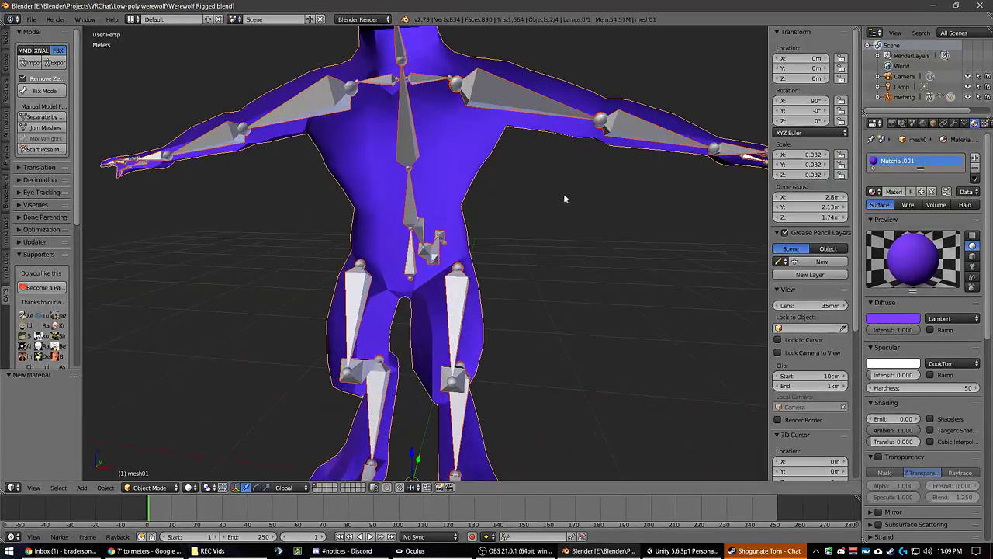
{"action": "middle_click_drag", "start_coordinate": [564, 195], "coordinate": [528, 191]}
{"action": "middle_click_drag", "start_coordinate": [631, 158], "coordinate": [379, 174], "text": "shift"}
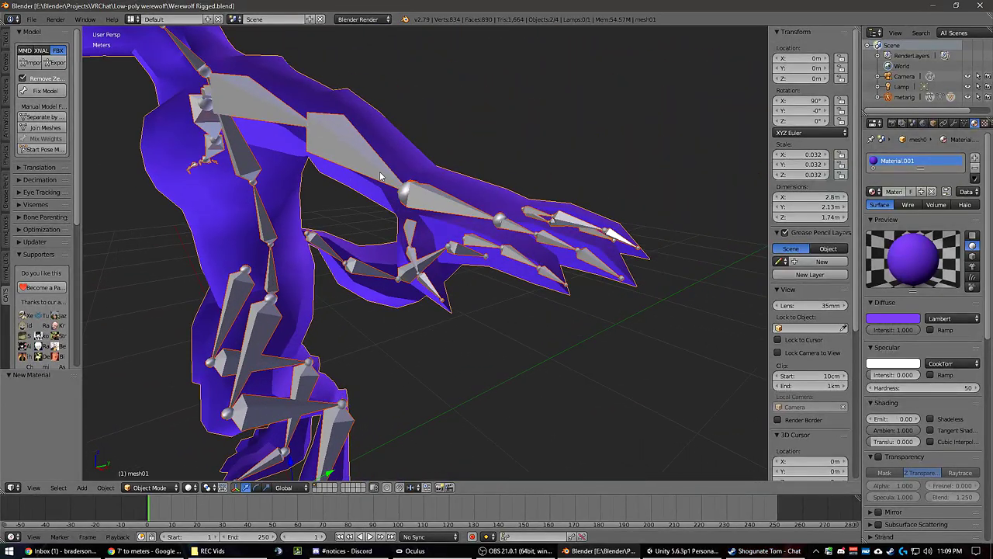
{"action": "right_click", "coordinate": [475, 240]}
{"action": "left_click", "coordinate": [955, 123]}
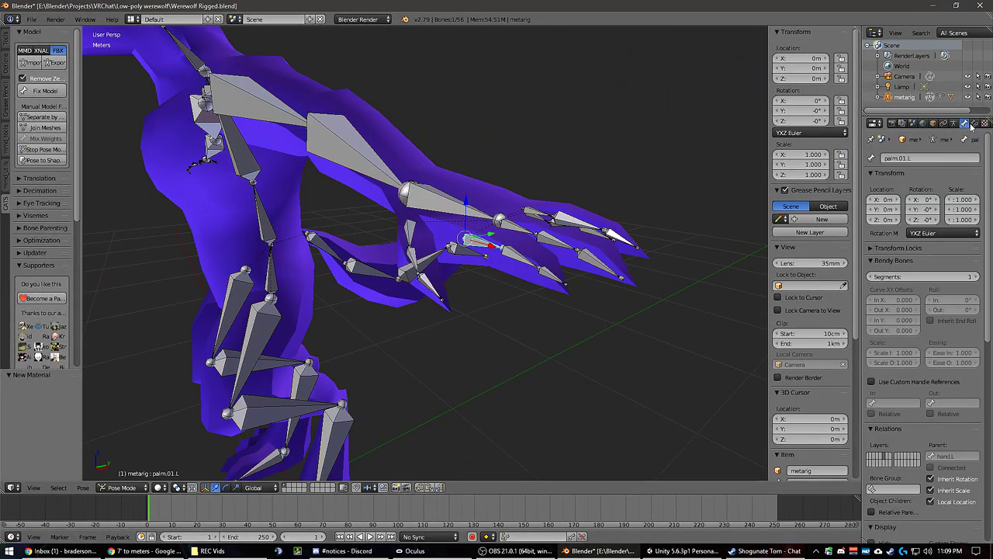
{"action": "left_click", "coordinate": [964, 123]}
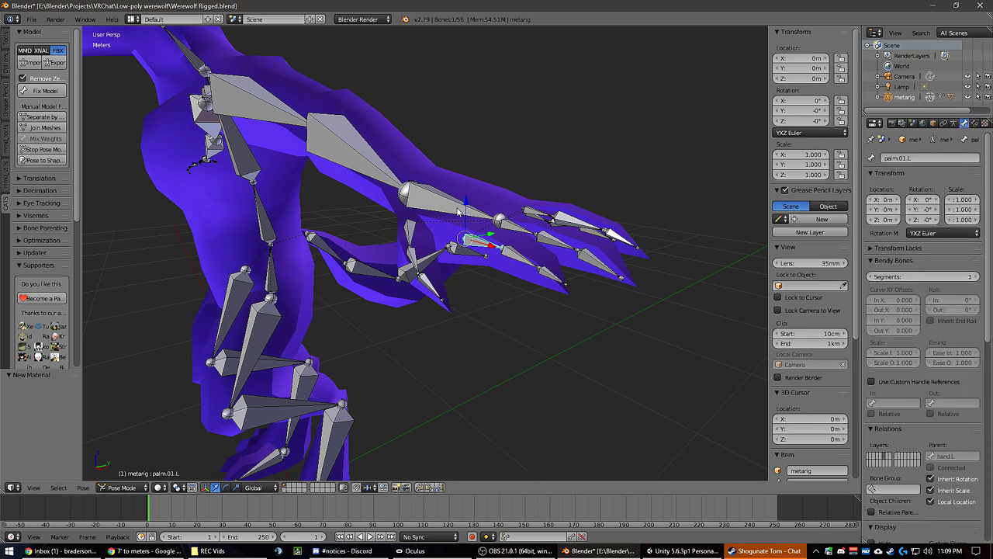
{"action": "right_click", "coordinate": [517, 228]}
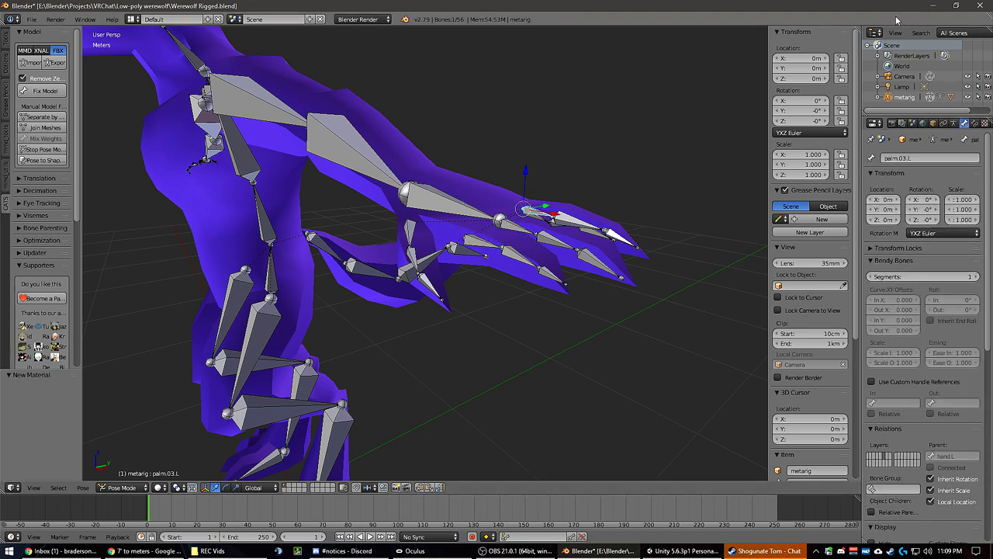
{"action": "right_click", "coordinate": [544, 201]}
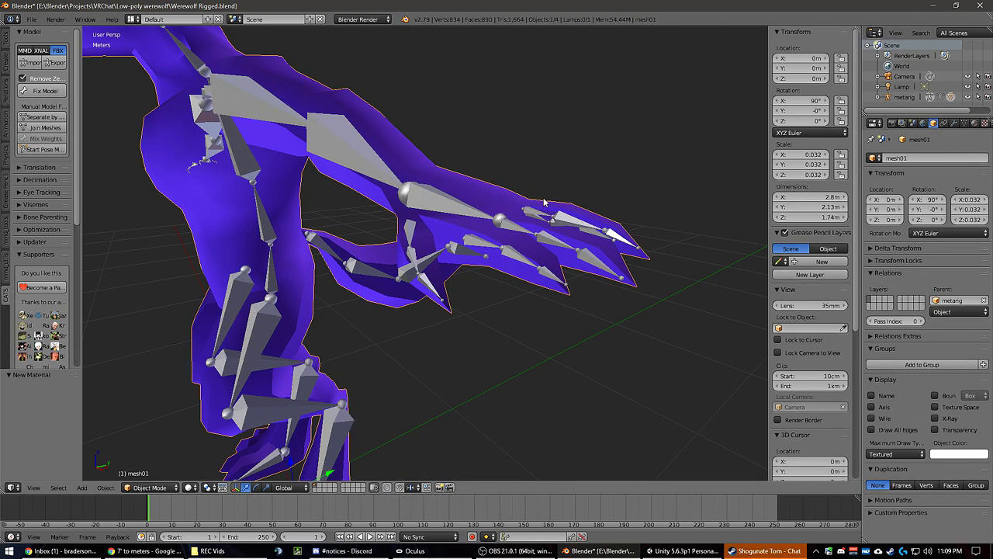
Step: Check the names of the remaining palm bones and the thumb bone on the left hand, and return to Unity
{"action": "right_click", "coordinate": [517, 227]}
{"action": "middle_click_drag", "start_coordinate": [544, 212], "coordinate": [452, 298]}
{"action": "right_click", "coordinate": [514, 265]}
{"action": "right_click", "coordinate": [423, 341]}
{"action": "middle_click_drag", "start_coordinate": [439, 339], "coordinate": [497, 344]}
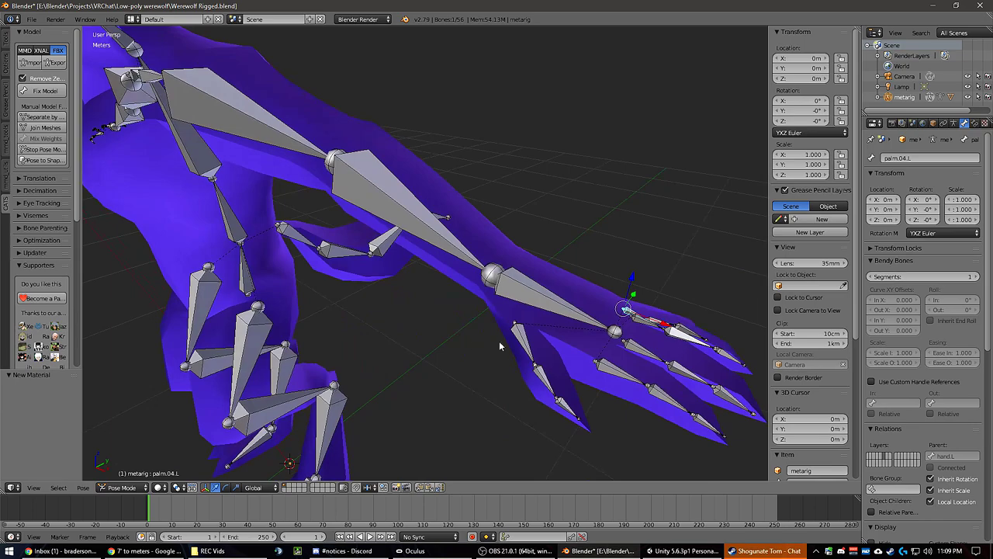
{"action": "right_click", "coordinate": [518, 339]}
{"action": "left_click", "coordinate": [933, 5]}
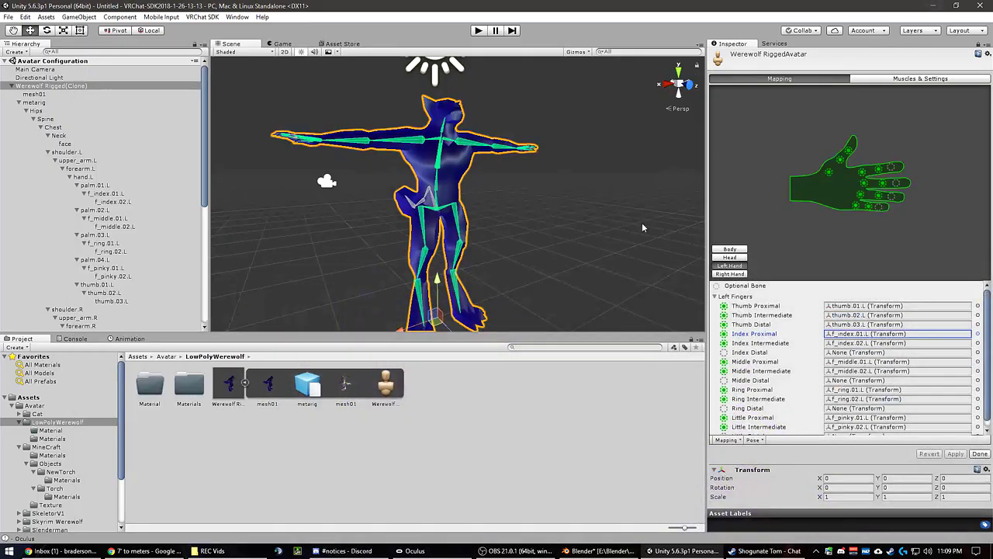
Step: Assign the palm.01.L transform to the left hand's Index Proximal bone
{"action": "scroll", "coordinate": [523, 189], "scroll_direction": "up", "scroll_amount": 3}
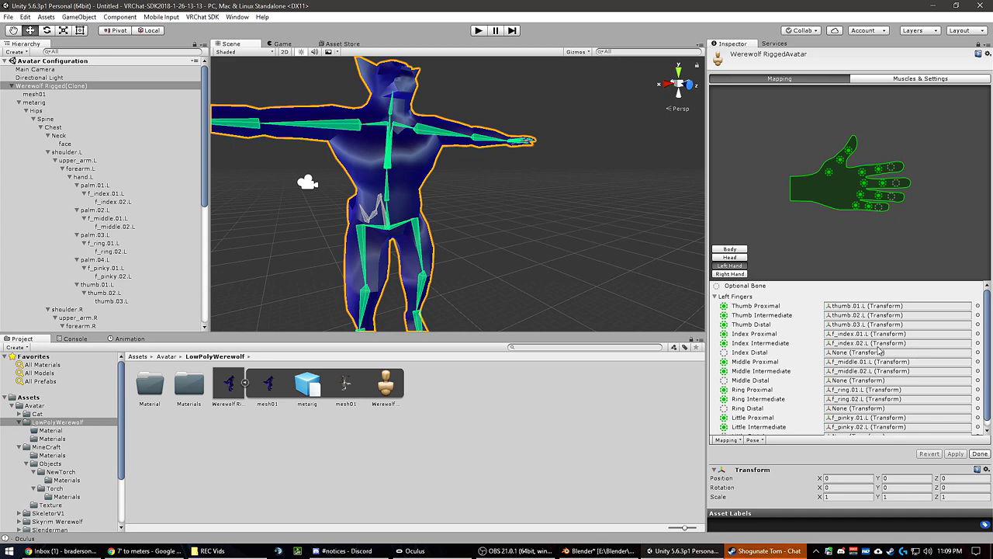
{"action": "left_click", "coordinate": [978, 333]}
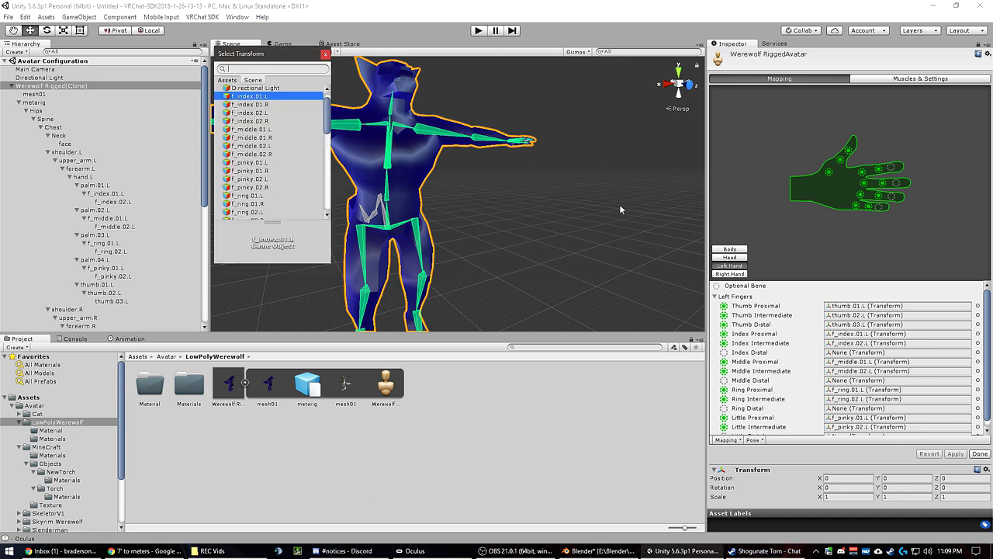
{"action": "type", "text": "plam"}
{"action": "key", "text": "BackSpace"}
{"action": "key", "text": "BackSpace"}
{"action": "type", "text": "alm"}
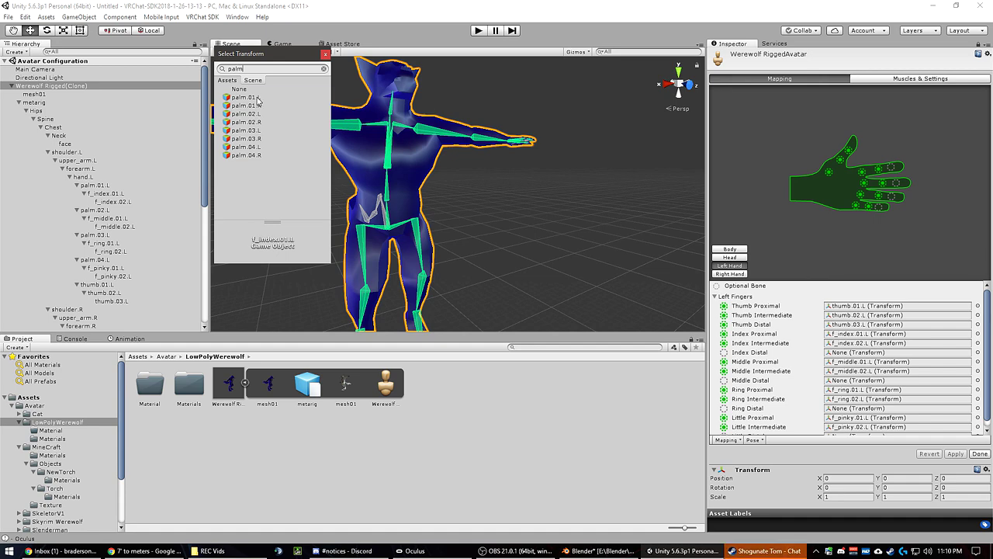
{"action": "left_click", "coordinate": [257, 97]}
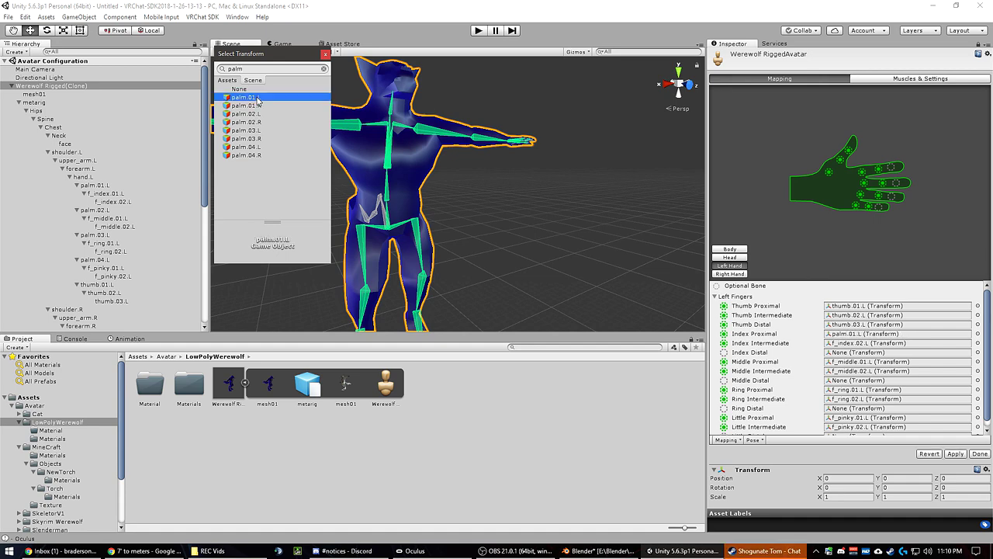
Step: Assign f_index.01.L to the left hand's Index Intermediate bone and f_index.02.L to its Index Distal bone
{"action": "left_click", "coordinate": [977, 342]}
{"action": "type", "text": "inde"}
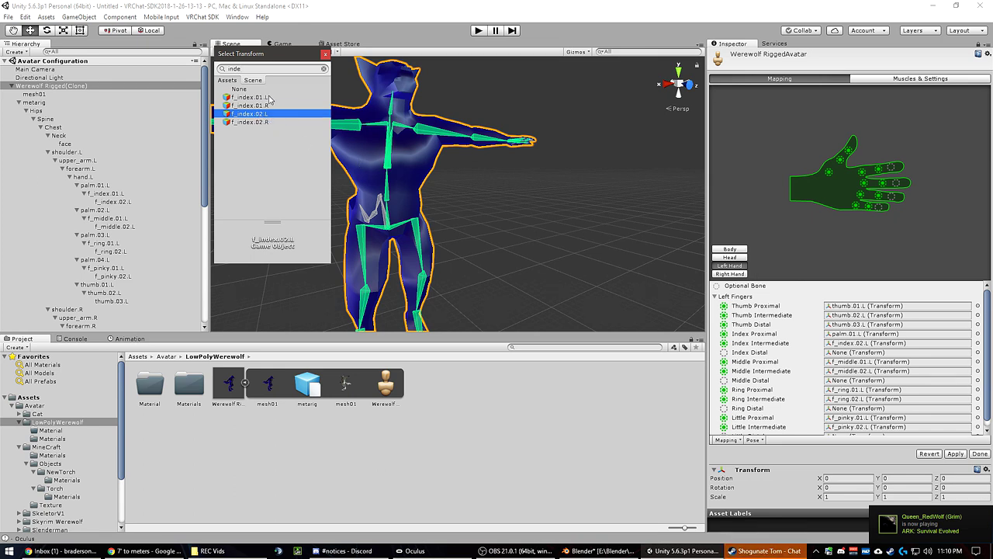
{"action": "left_click", "coordinate": [272, 98]}
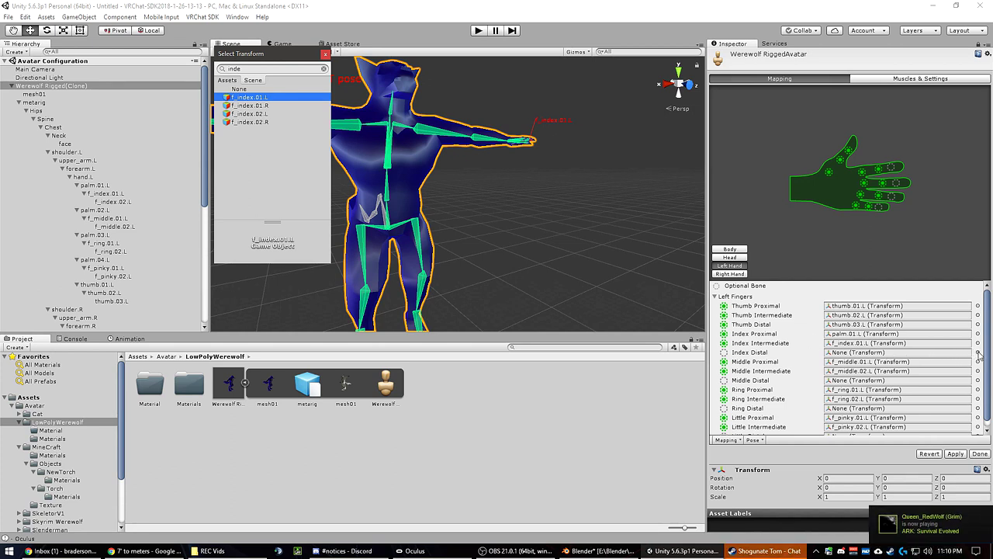
{"action": "left_click", "coordinate": [977, 352]}
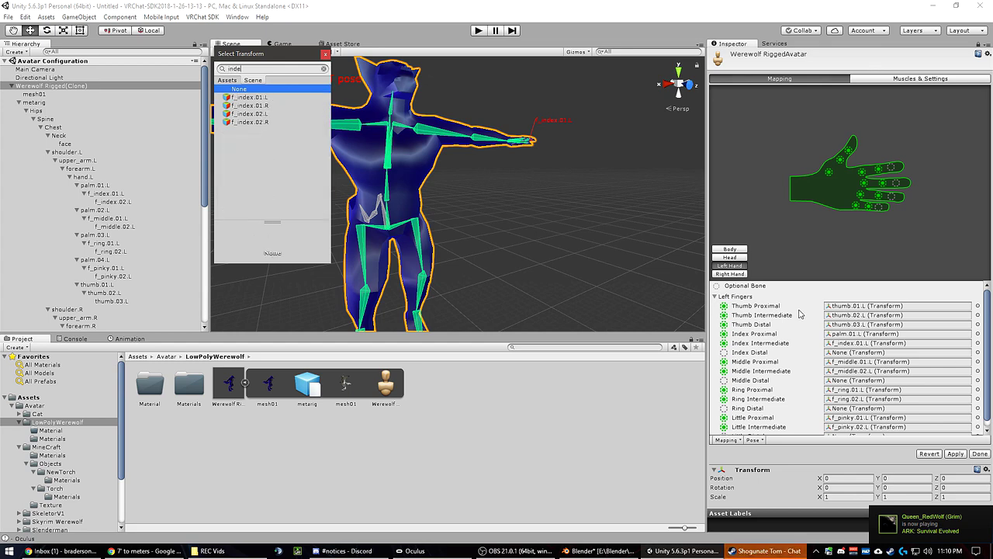
{"action": "left_click", "coordinate": [266, 114]}
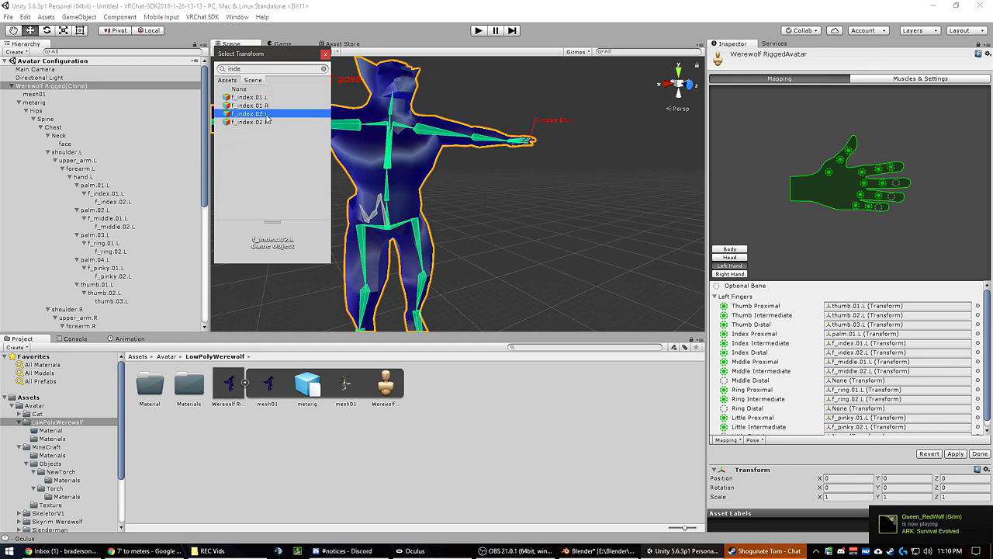
{"action": "left_click", "coordinate": [325, 54]}
Step: Review the avatar's finger mappings for both hands and the body bone mapping
{"action": "scroll", "coordinate": [838, 327], "scroll_direction": "down", "scroll_amount": 1}
{"action": "scroll", "coordinate": [838, 327], "scroll_direction": "up", "scroll_amount": 1}
{"action": "left_click", "coordinate": [743, 275]}
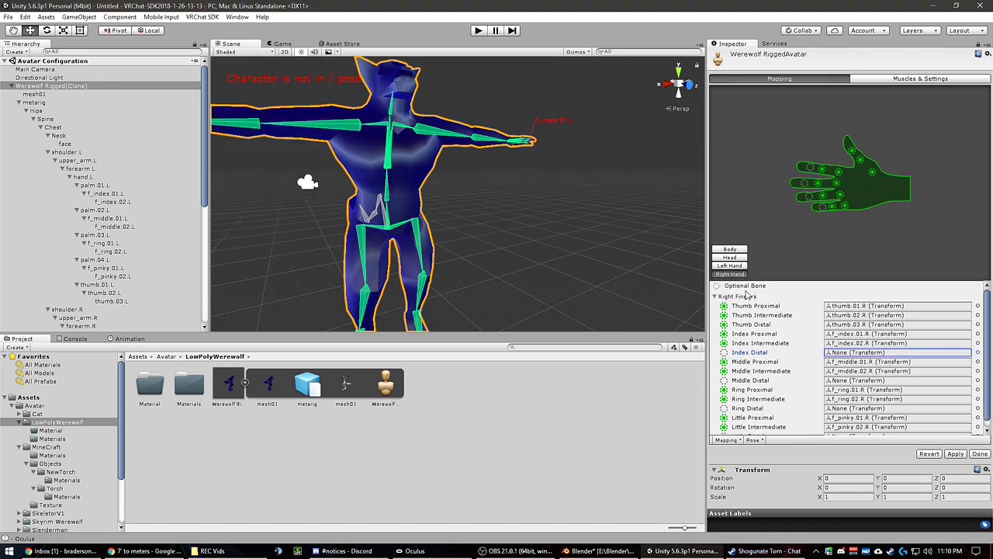
{"action": "left_click", "coordinate": [728, 264]}
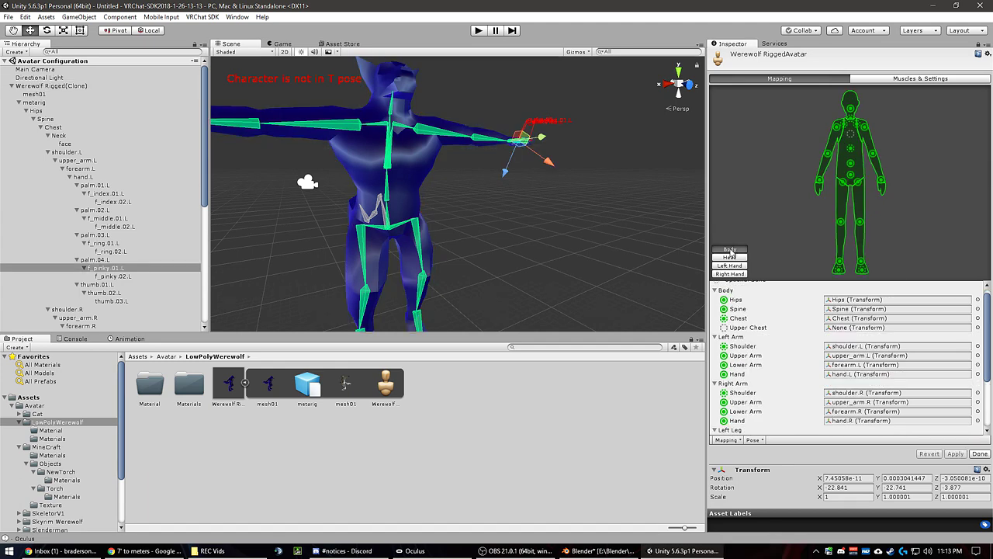
{"action": "scroll", "coordinate": [818, 374], "scroll_direction": "down", "scroll_amount": 1}
{"action": "scroll", "coordinate": [799, 371], "scroll_direction": "up", "scroll_amount": 2}
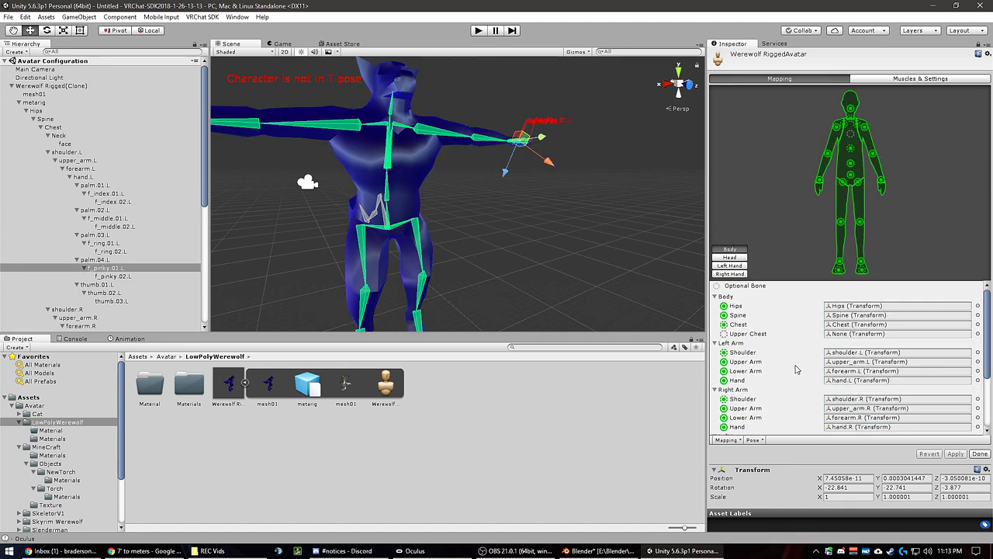
Step: Finish the avatar bone configuration and add the Werewolf Rigged model to the MainCharacters scene
{"action": "scroll", "coordinate": [790, 359], "scroll_direction": "down", "scroll_amount": 2}
{"action": "scroll", "coordinate": [450, 204], "scroll_direction": "down", "scroll_amount": 3}
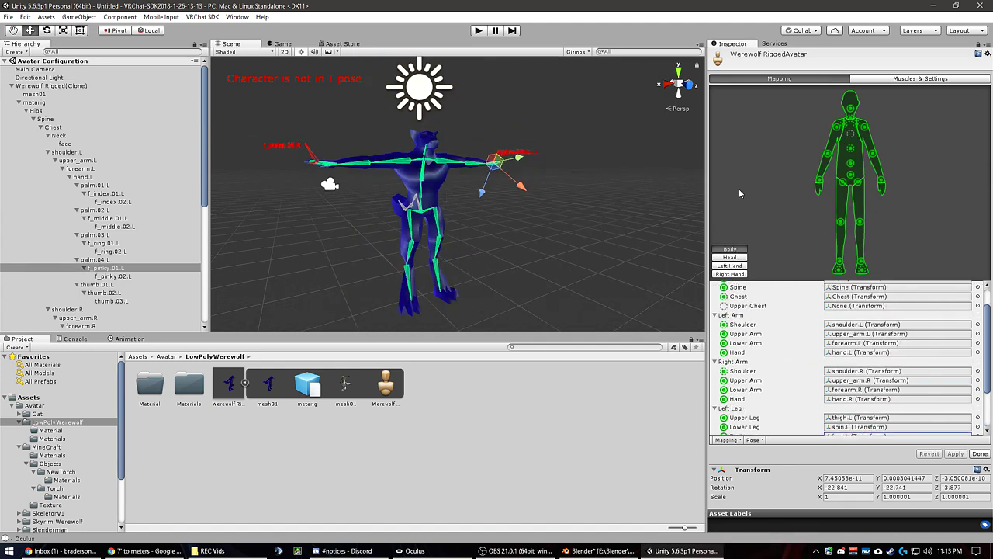
{"action": "left_click", "coordinate": [980, 453]}
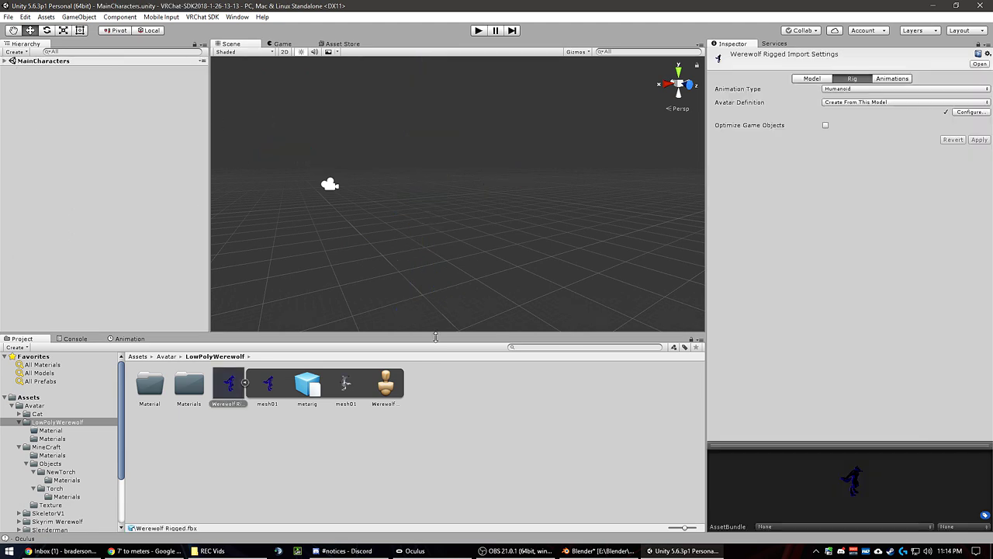
{"action": "left_click_drag", "start_coordinate": [230, 386], "coordinate": [104, 227]}
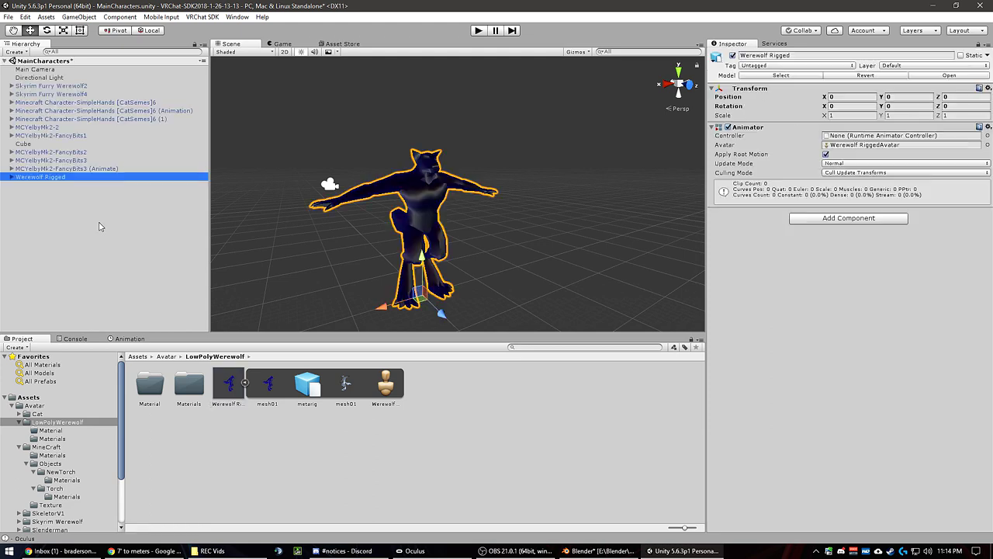
Step: Add a VRC_Avatar Descriptor component to the Werewolf Rigged object
{"action": "scroll", "coordinate": [419, 191], "scroll_direction": "up", "scroll_amount": 5}
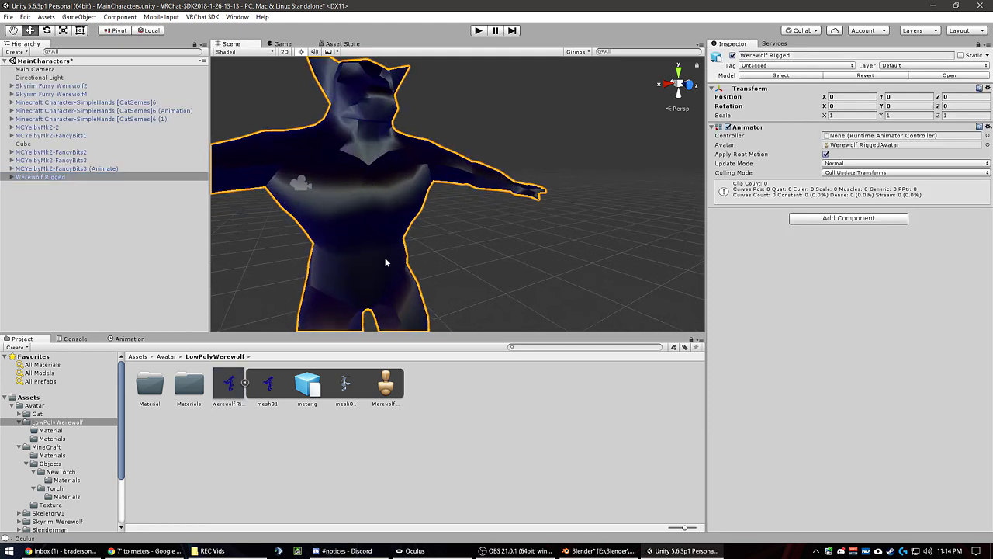
{"action": "middle_click_drag", "start_coordinate": [355, 160], "coordinate": [457, 201]}
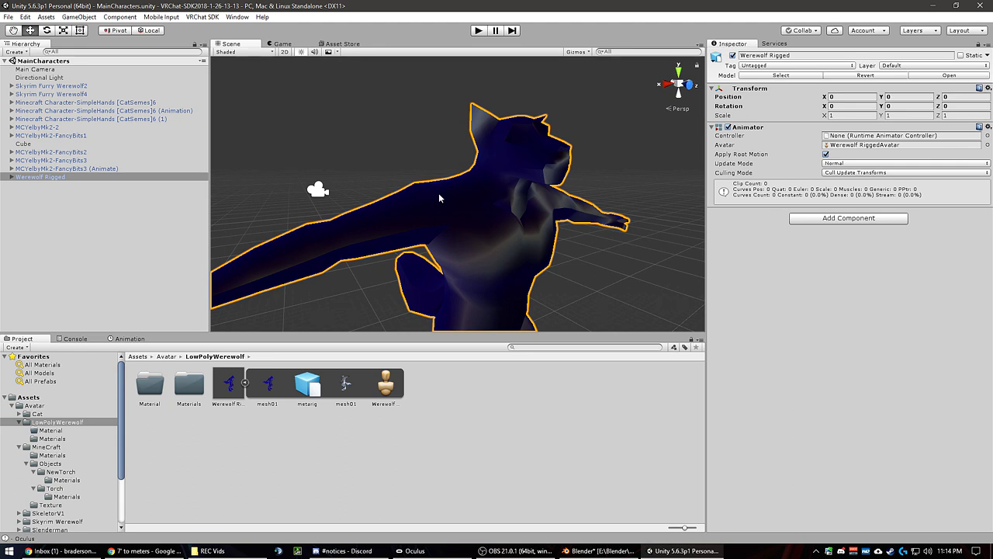
{"action": "left_click", "coordinate": [795, 221]}
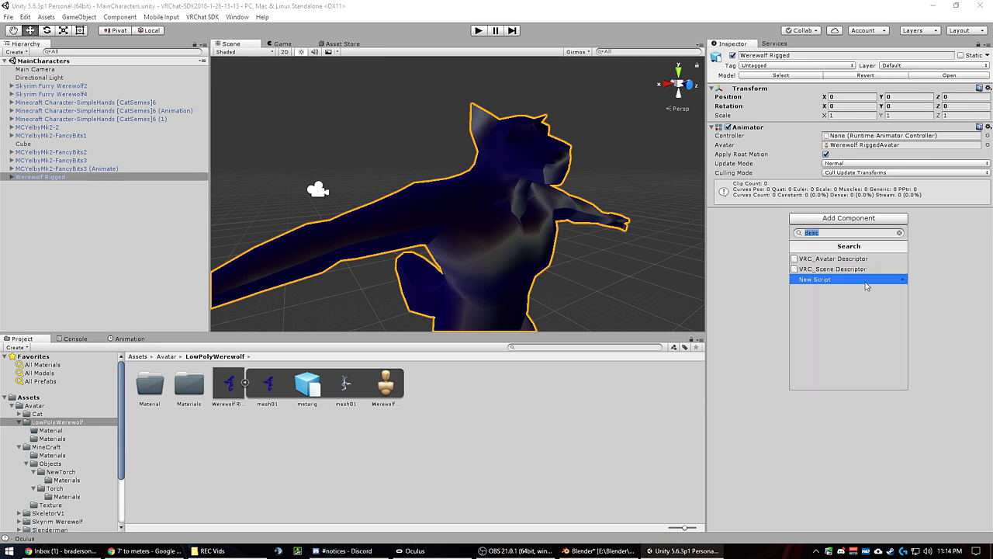
{"action": "left_click", "coordinate": [845, 259]}
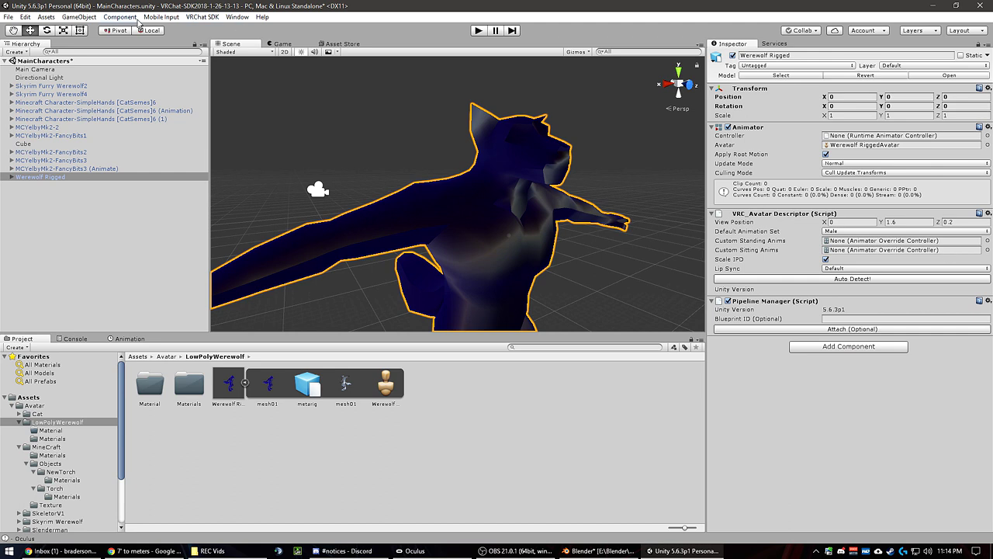
{"action": "left_click", "coordinate": [45, 17]}
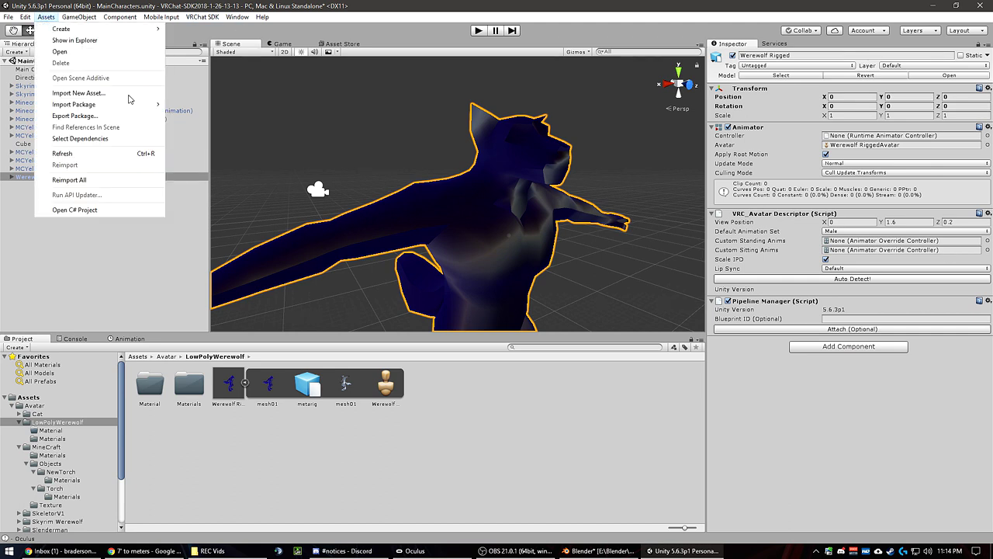
{"action": "mouse_move", "coordinate": [101, 104]}
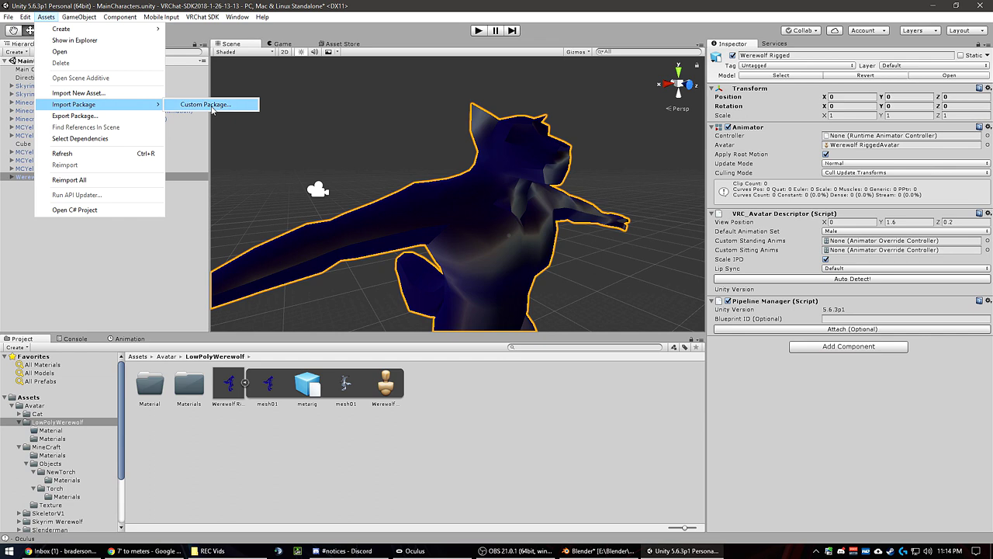
{"action": "left_click", "coordinate": [438, 26]}
{"action": "scroll", "coordinate": [31, 433], "scroll_direction": "down", "scroll_amount": 3}
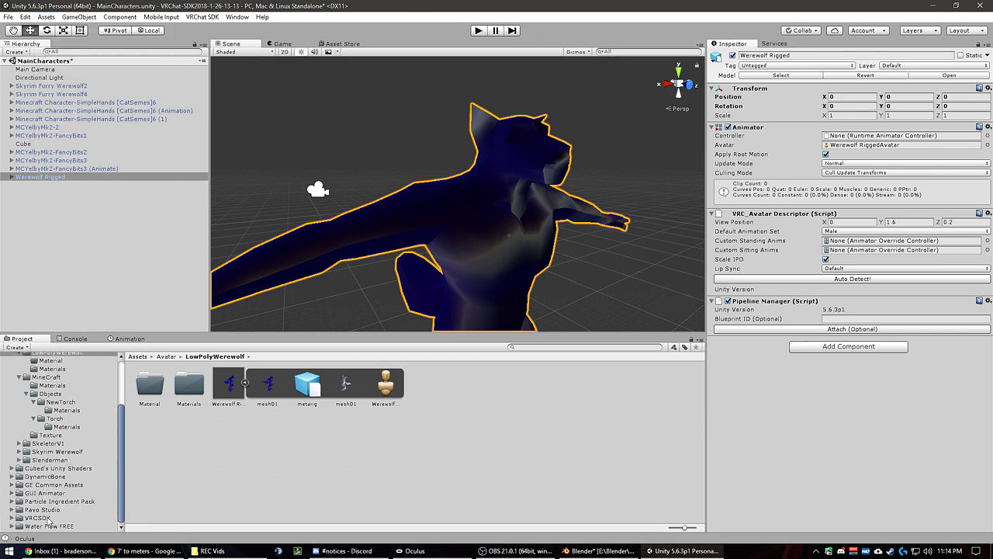
{"action": "scroll", "coordinate": [48, 518], "scroll_direction": "up", "scroll_amount": 3}
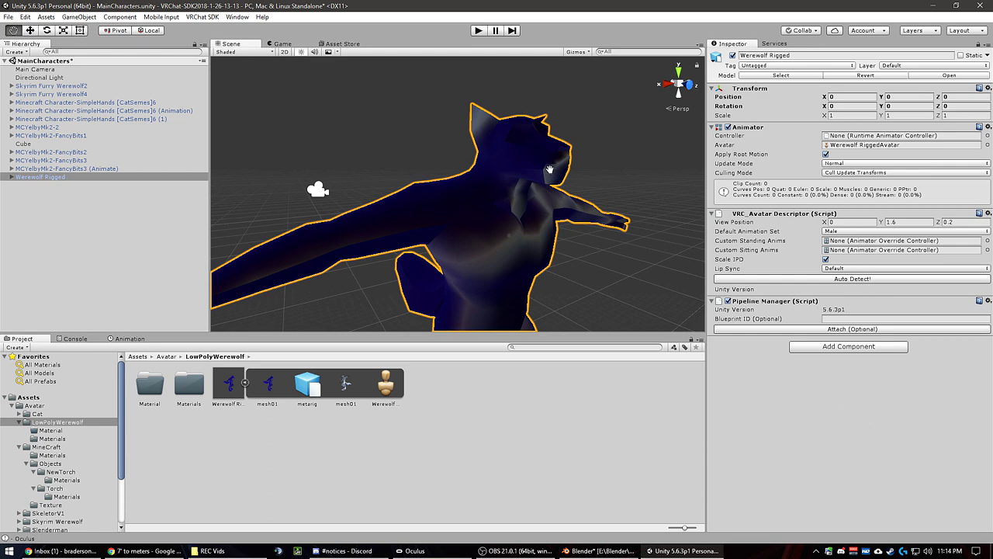
Step: Roughly place the avatar descriptor's view position in front of the head with Y 2 and Z 0.6
{"action": "scroll", "coordinate": [508, 202], "scroll_direction": "down", "scroll_amount": 6}
{"action": "scroll", "coordinate": [515, 180], "scroll_direction": "down", "scroll_amount": 6}
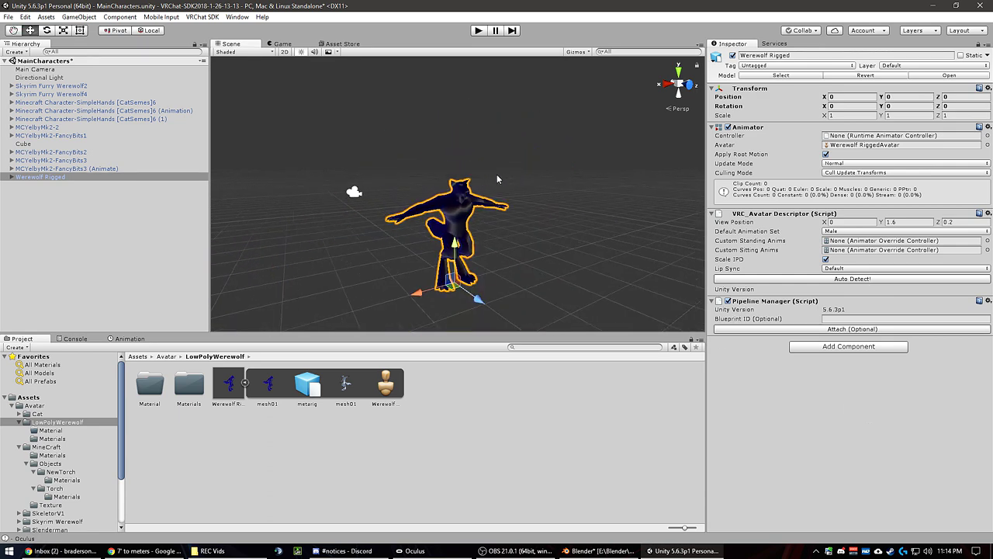
{"action": "scroll", "coordinate": [487, 166], "scroll_direction": "up", "scroll_amount": 8}
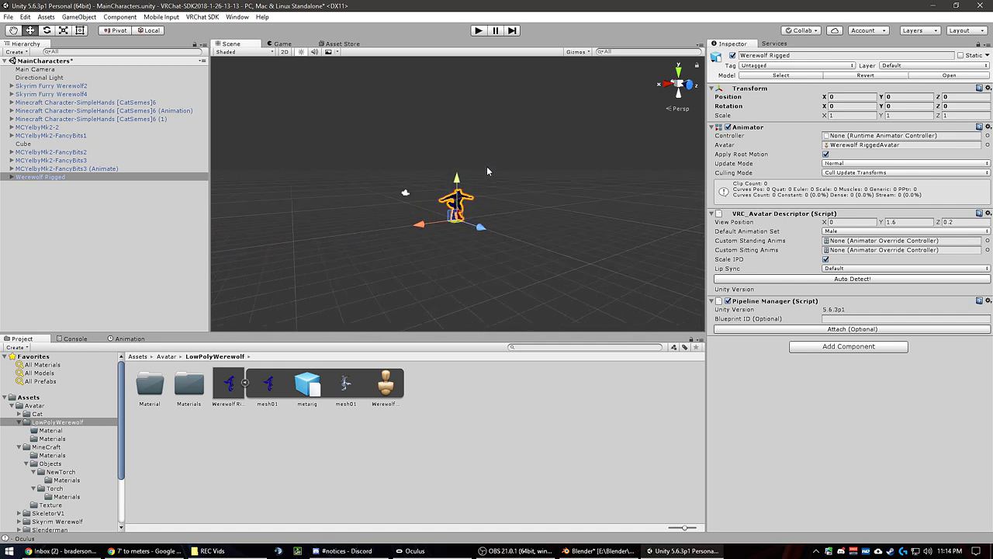
{"action": "scroll", "coordinate": [487, 173], "scroll_direction": "up", "scroll_amount": 4}
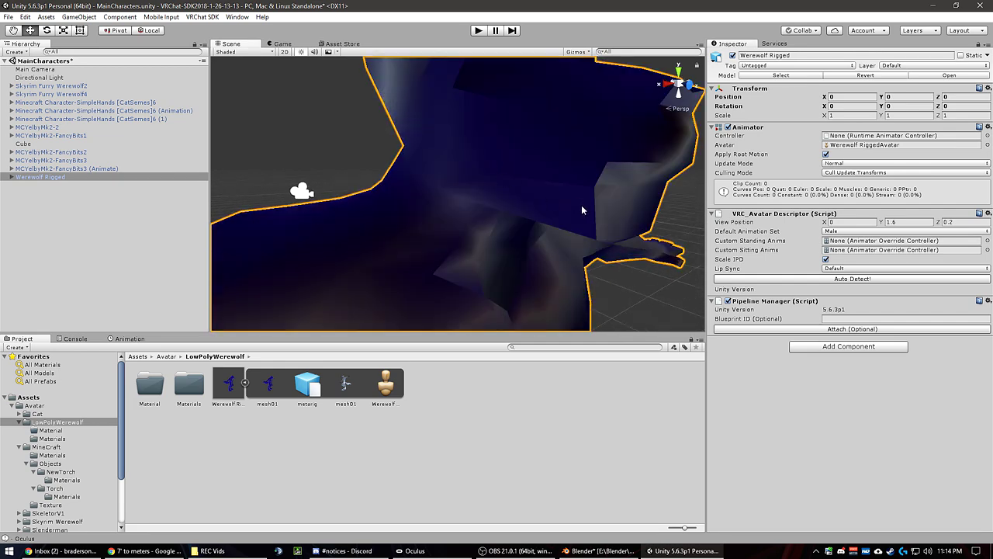
{"action": "scroll", "coordinate": [581, 209], "scroll_direction": "down", "scroll_amount": 3}
{"action": "left_click", "coordinate": [909, 222]}
{"action": "left_click", "coordinate": [966, 222]}
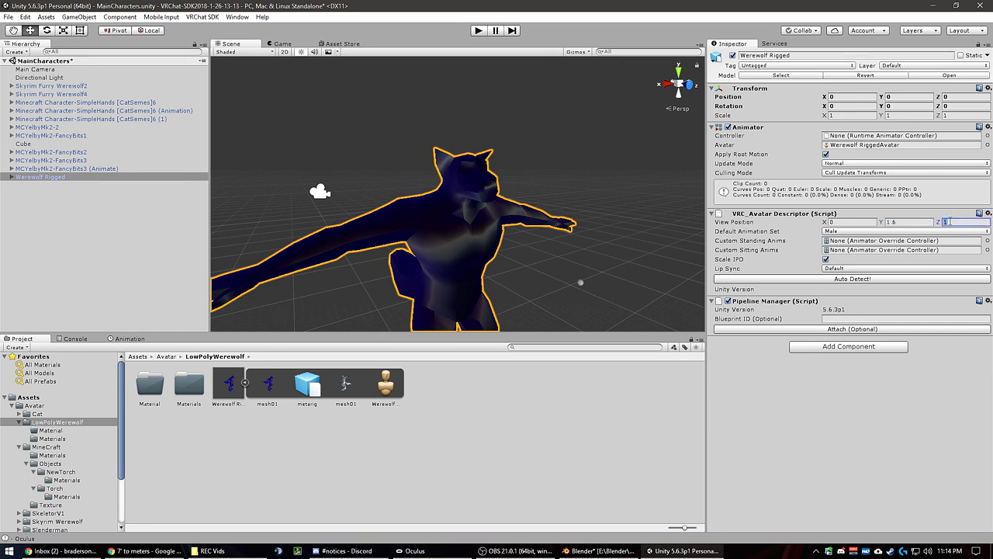
{"action": "type", "text": ".8"}
{"action": "key", "text": "Return"}
{"action": "left_click", "coordinate": [894, 222]}
{"action": "left_click_drag", "start_coordinate": [572, 186], "coordinate": [673, 171], "text": "alt"}
{"action": "left_click", "coordinate": [902, 222]}
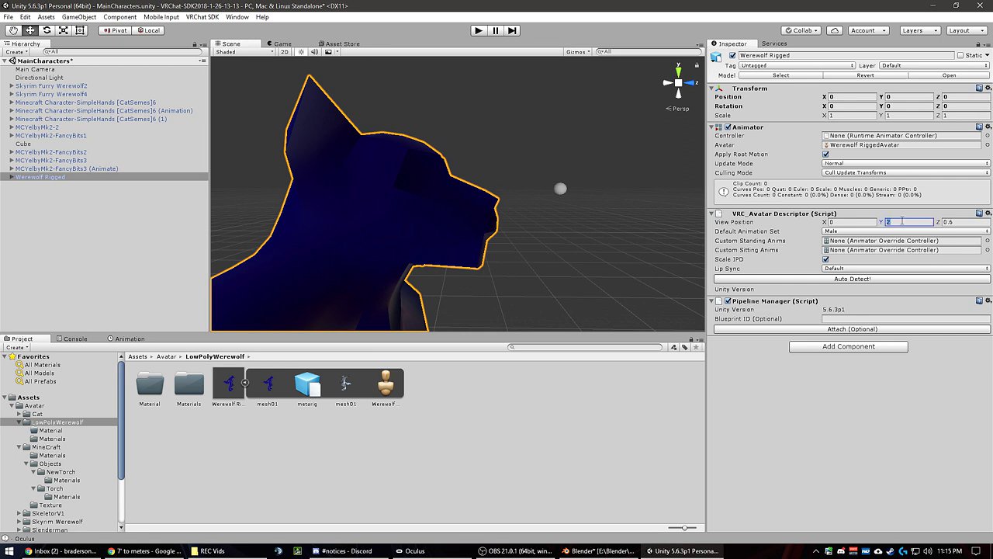
Step: Set the view position's Y to 2.02 and bring its Z back to 0.35, close to the werewolf's eyes
{"action": "type", "text": ".1"}
{"action": "key", "text": "BackSpace"}
{"action": "key", "text": "BackSpace"}
{"action": "type", "text": ".03"}
{"action": "key", "text": "BackSpace"}
{"action": "type", "text": "2"}
{"action": "left_click", "coordinate": [959, 222]}
{"action": "key", "text": "BackSpace"}
{"action": "type", "text": "5"}
{"action": "key", "text": "BackSpace"}
{"action": "type", "text": "4"}
{"action": "type", "text": "5"}
Step: Fine-tune the view position's height by setting Y to 2.035
{"action": "left_click", "coordinate": [908, 223]}
{"action": "type", "text": "3"}
{"action": "key", "text": "BackSpace"}
{"action": "key", "text": "BackSpace"}
{"action": "type", "text": "3"}
{"action": "key", "text": "BackSpace"}
{"action": "type", "text": "4"}
{"action": "key", "text": "BackSpace"}
{"action": "type", "text": "35"}
{"action": "key", "text": "BackSpace"}
{"action": "type", "text": "5"}
Step: Examine the view position marker on the werewolf's face and the whole avatar from several angles
{"action": "scroll", "coordinate": [529, 167], "scroll_direction": "down", "scroll_amount": 6}
{"action": "left_click_drag", "start_coordinate": [385, 219], "coordinate": [241, 260], "text": "alt"}
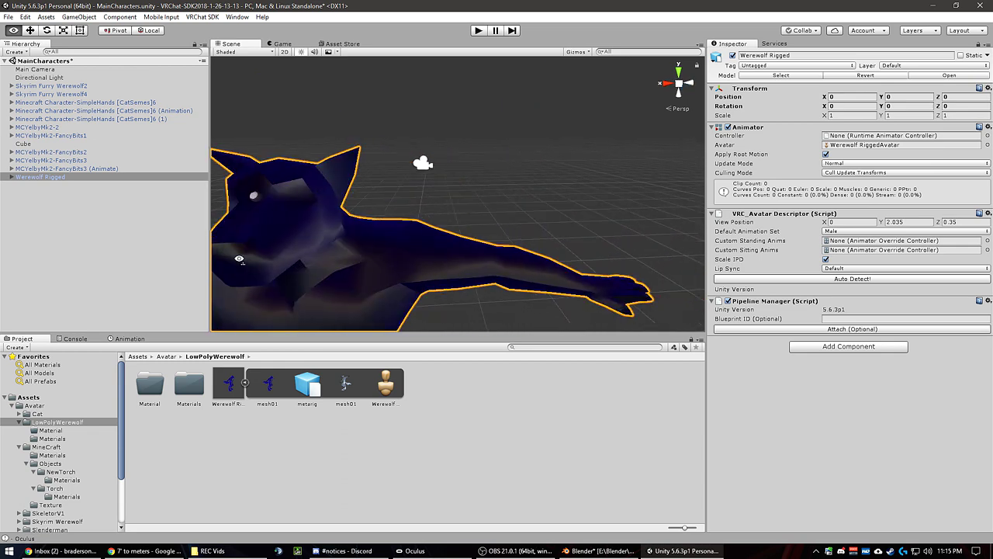
{"action": "left_click_drag", "start_coordinate": [358, 242], "coordinate": [616, 214], "text": "alt"}
{"action": "right_click_drag", "start_coordinate": [559, 205], "coordinate": [581, 146]}
{"action": "left_click_drag", "start_coordinate": [582, 146], "coordinate": [473, 102], "text": "alt"}
{"action": "key", "text": "s"}
{"action": "right_click_drag", "start_coordinate": [472, 101], "coordinate": [481, 182]}
{"action": "key", "text": "w"}
{"action": "key", "text": "s"}
{"action": "key", "text": "w"}
{"action": "key", "text": "s"}
{"action": "key", "text": "w"}
{"action": "left_click_drag", "start_coordinate": [480, 183], "coordinate": [449, 165], "text": "alt"}
{"action": "left_click_drag", "start_coordinate": [364, 113], "coordinate": [333, 166], "text": "alt"}
{"action": "scroll", "coordinate": [334, 166], "scroll_direction": "down", "scroll_amount": 3}
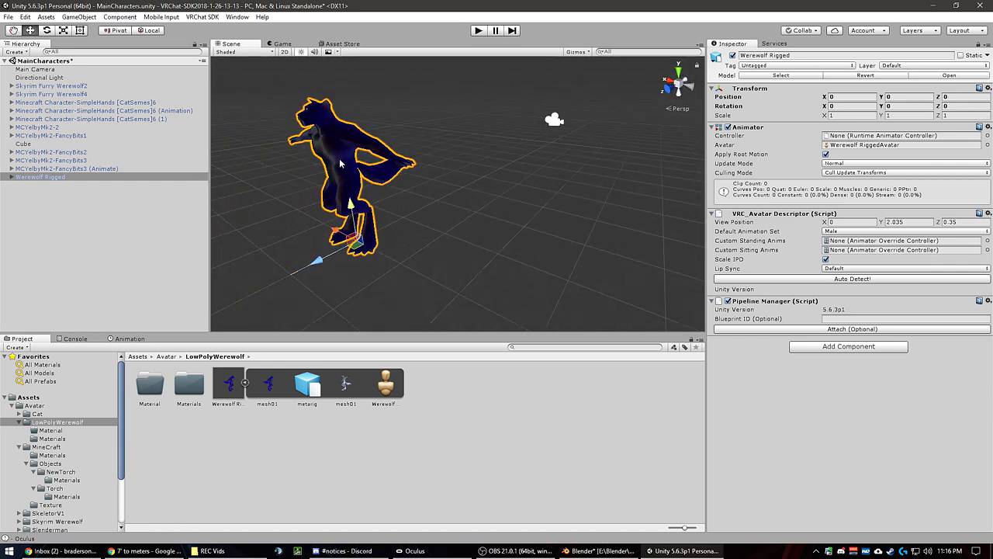
Step: Save the scene and add a Dynamic Bone component to Werewolf Rigged for the tail
{"action": "key", "text": "ctrl+s"}
{"action": "scroll", "coordinate": [452, 155], "scroll_direction": "up", "scroll_amount": 7}
{"action": "left_click_drag", "start_coordinate": [444, 147], "coordinate": [311, 152], "text": "alt"}
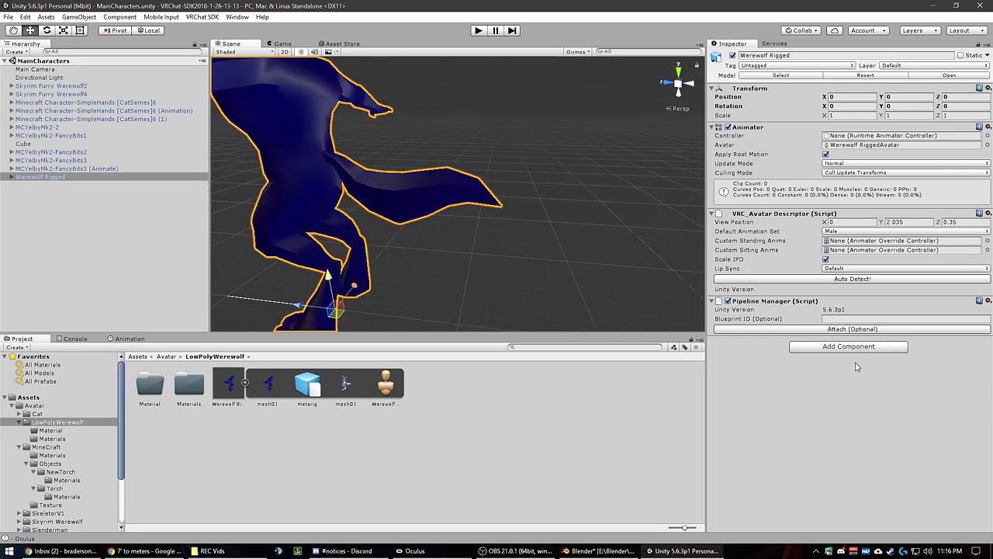
{"action": "left_click", "coordinate": [859, 348]}
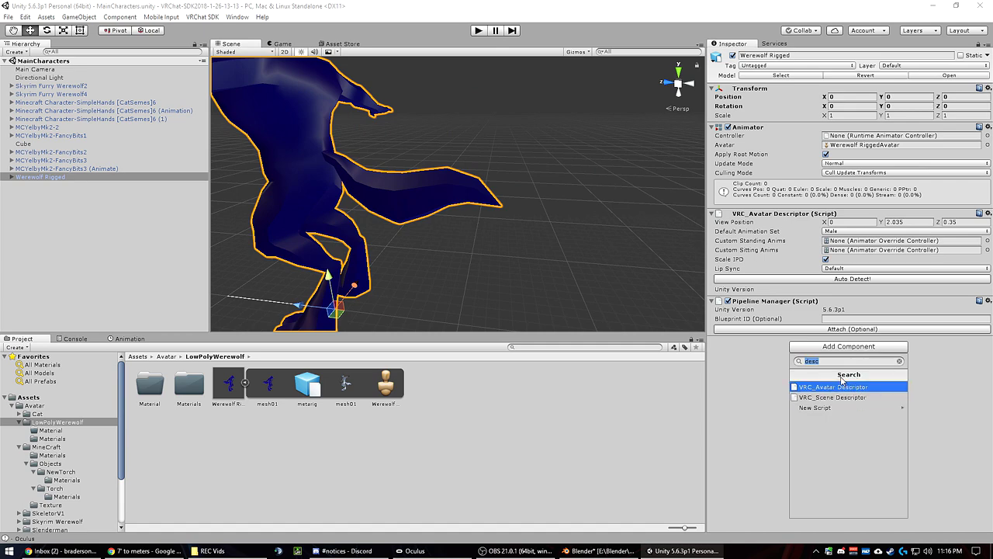
{"action": "type", "text": "dy"}
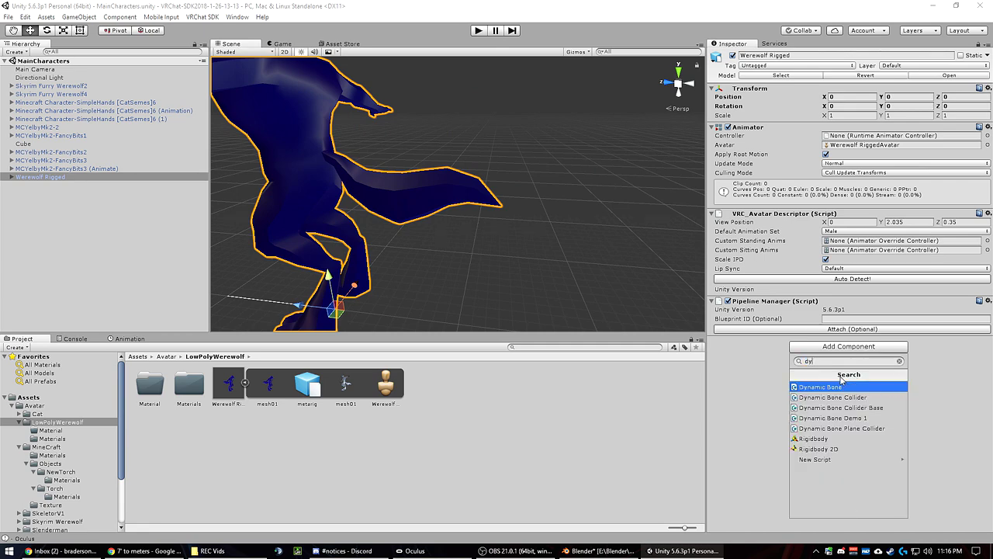
{"action": "left_click", "coordinate": [821, 387]}
{"action": "scroll", "coordinate": [802, 403], "scroll_direction": "down", "scroll_amount": 2}
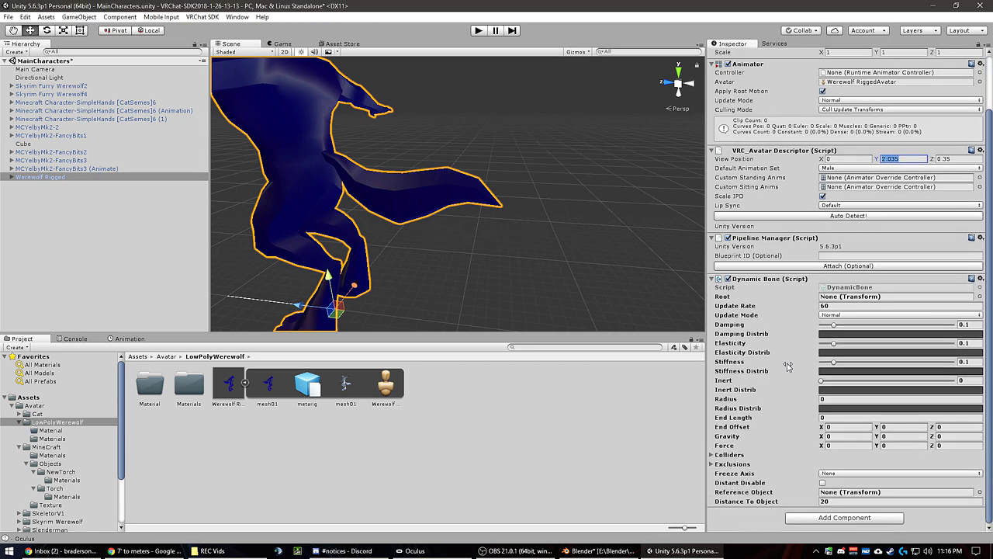
Step: Assign the TailBase-WW transform as the Dynamic Bone's root
{"action": "left_click", "coordinate": [979, 297]}
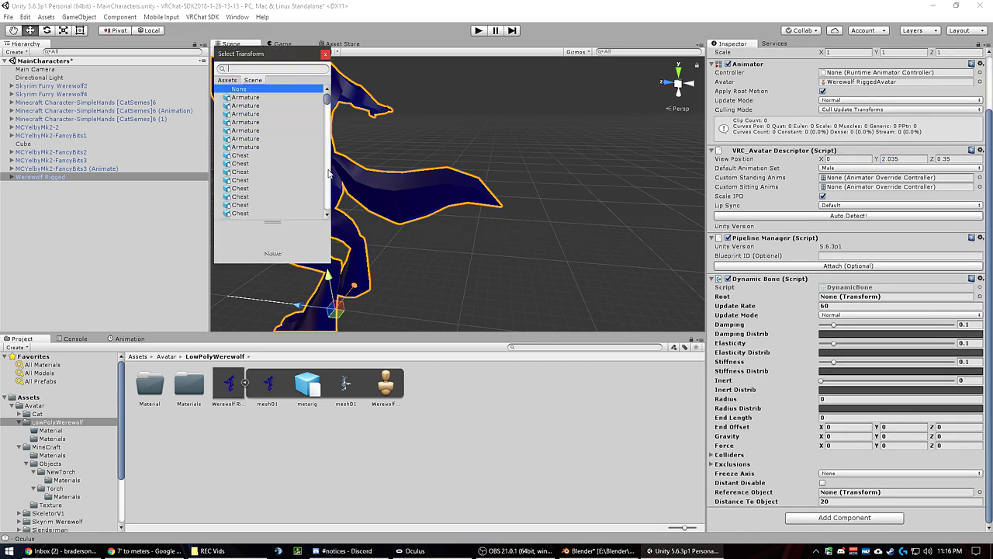
{"action": "type", "text": "tailbase"}
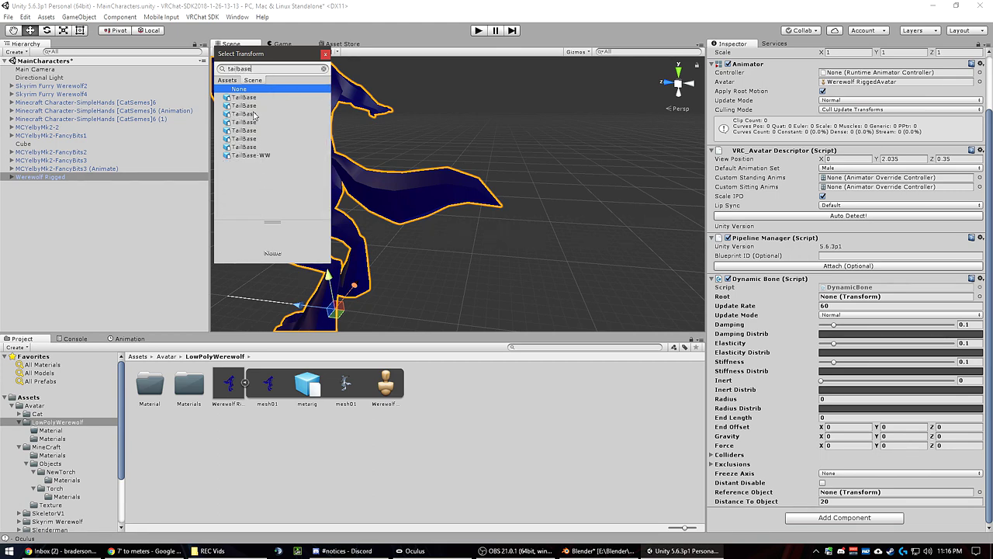
{"action": "left_click", "coordinate": [264, 156]}
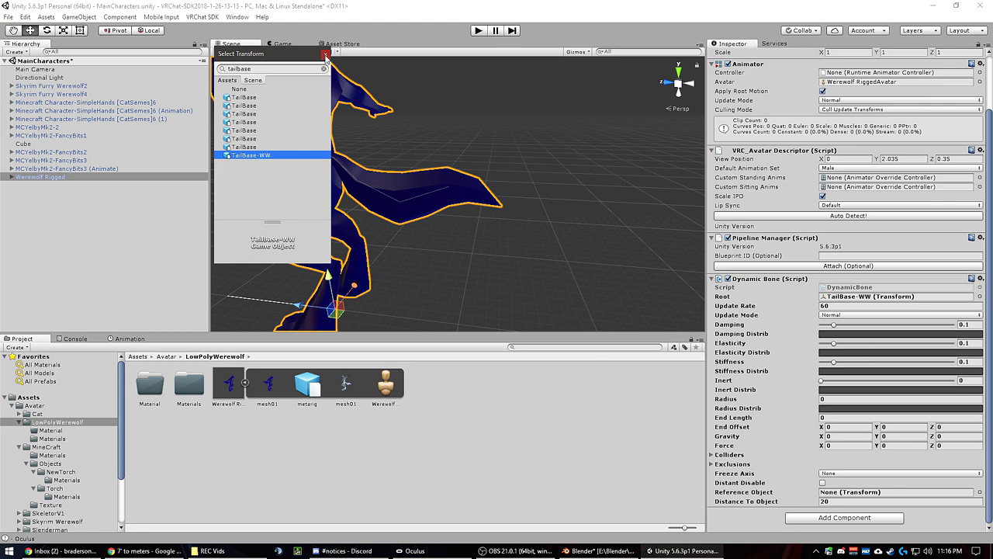
{"action": "left_click", "coordinate": [325, 55]}
Step: Test the tail's motion in play mode by moving the werewolf through the scene, and stop playback
{"action": "left_click", "coordinate": [479, 31]}
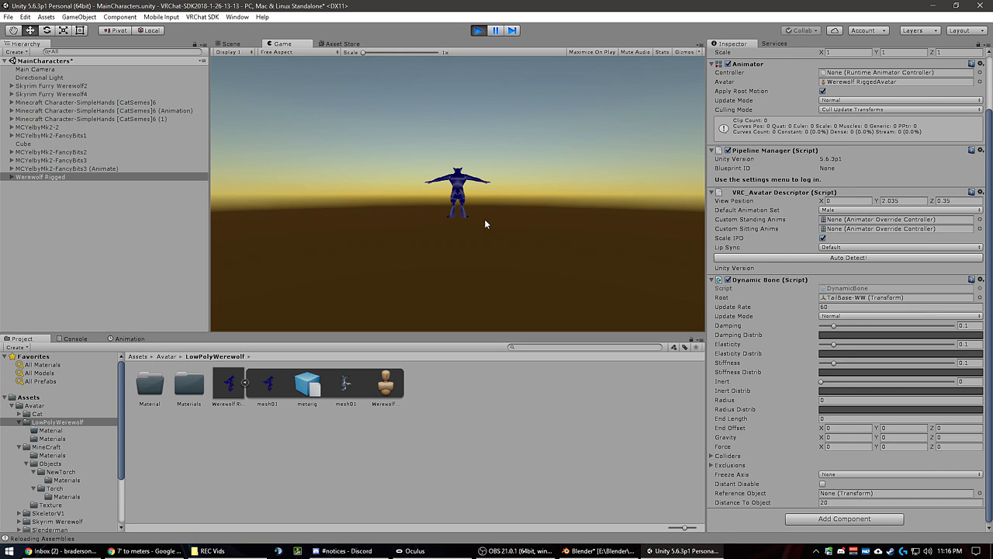
{"action": "left_click", "coordinate": [232, 44]}
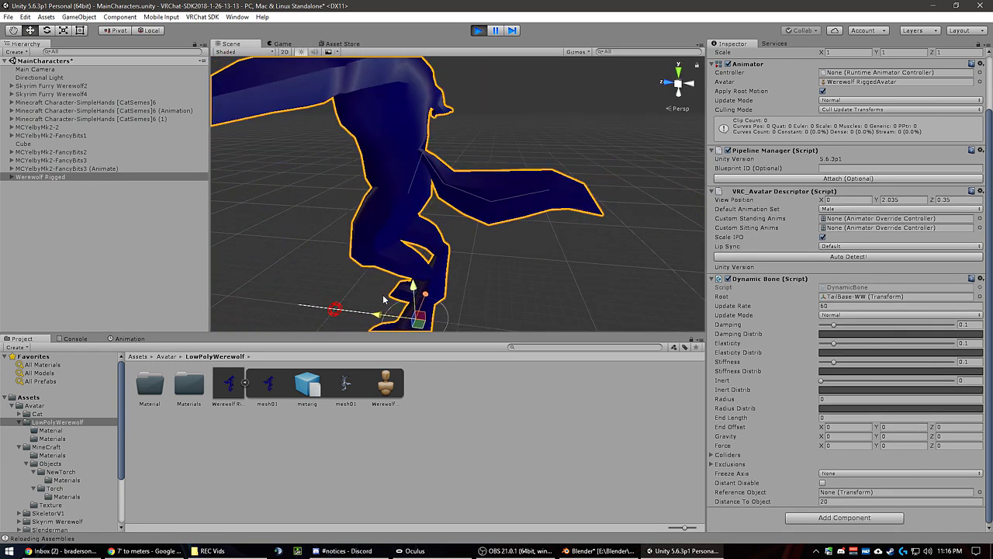
{"action": "left_click", "coordinate": [479, 30]}
Step: Set the Dynamic Bone's Damping to 0.4 and Inert to 0.6
{"action": "left_click", "coordinate": [975, 324]}
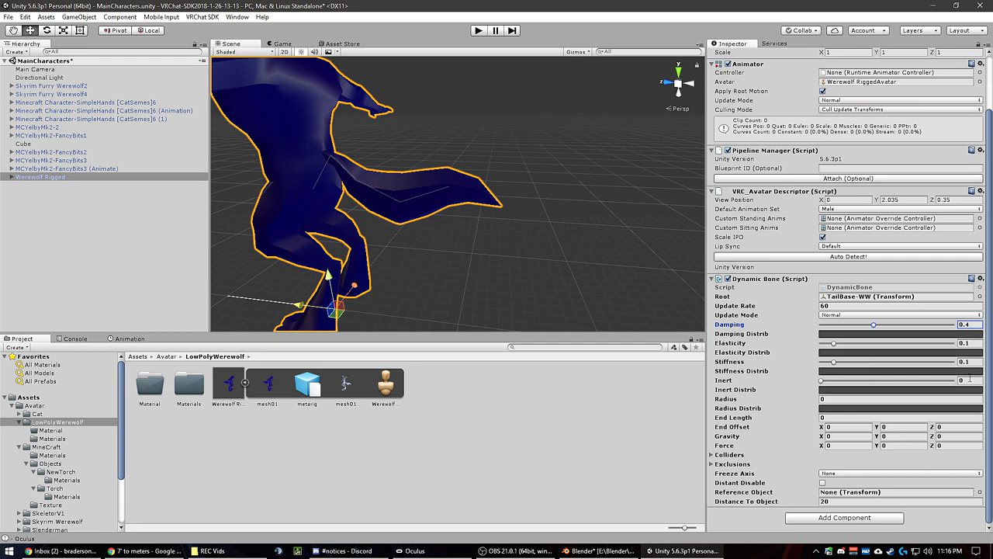
{"action": "left_click", "coordinate": [969, 379]}
{"action": "type", "text": "0.6"}
Step: Test the tail in play mode by moving and rotating the werewolf, try an Inert of about 0.173, and stop playback
{"action": "left_click", "coordinate": [478, 31]}
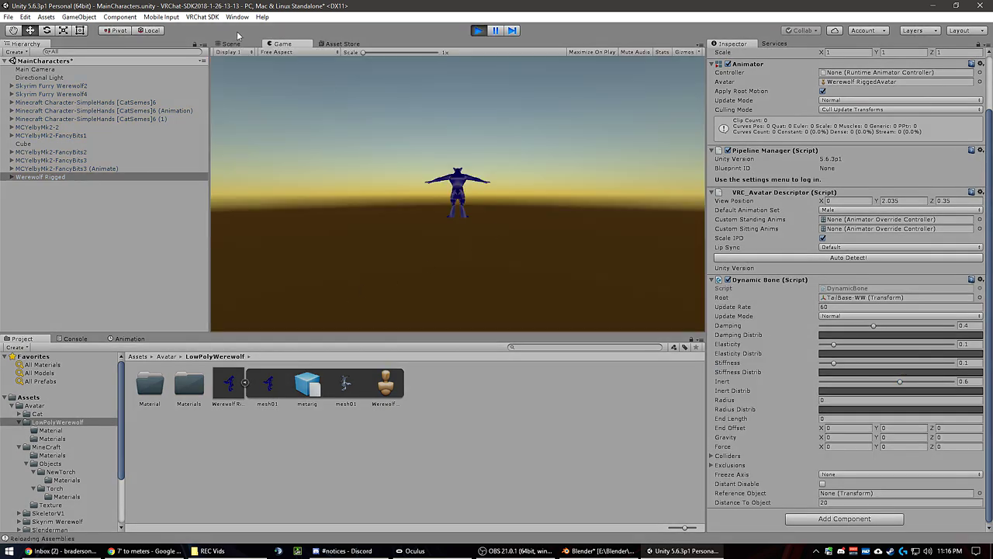
{"action": "left_click", "coordinate": [231, 44]}
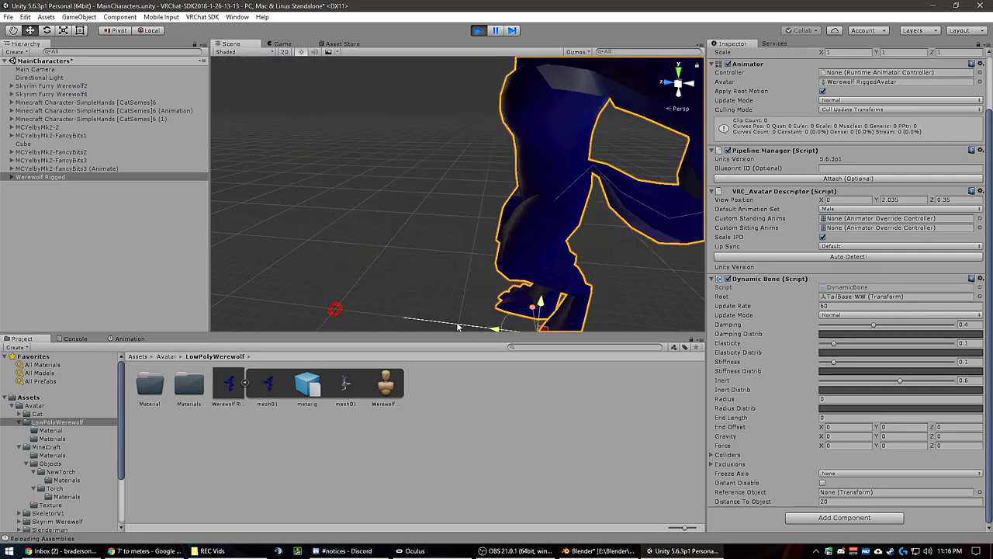
{"action": "left_click", "coordinate": [47, 30]}
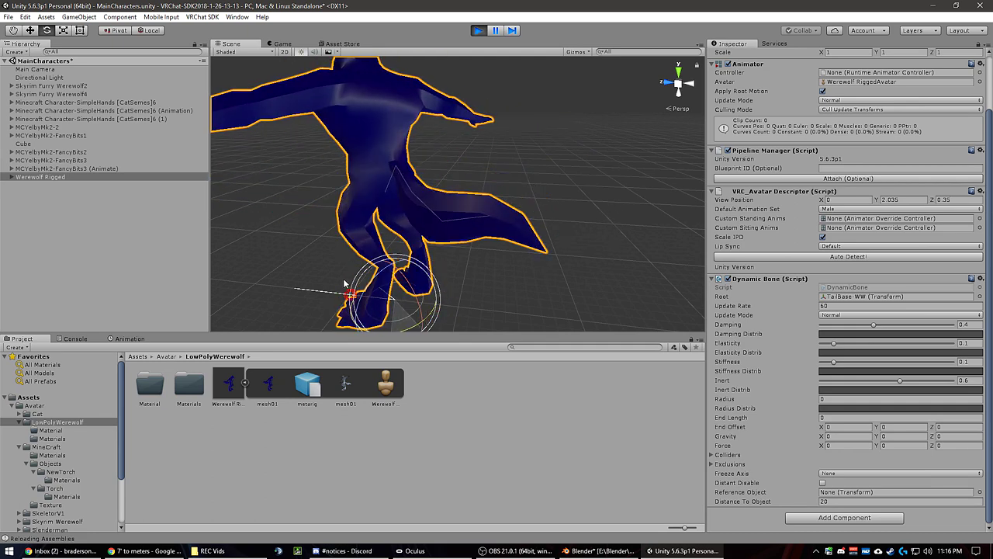
{"action": "left_click_drag", "start_coordinate": [901, 384], "coordinate": [844, 382]}
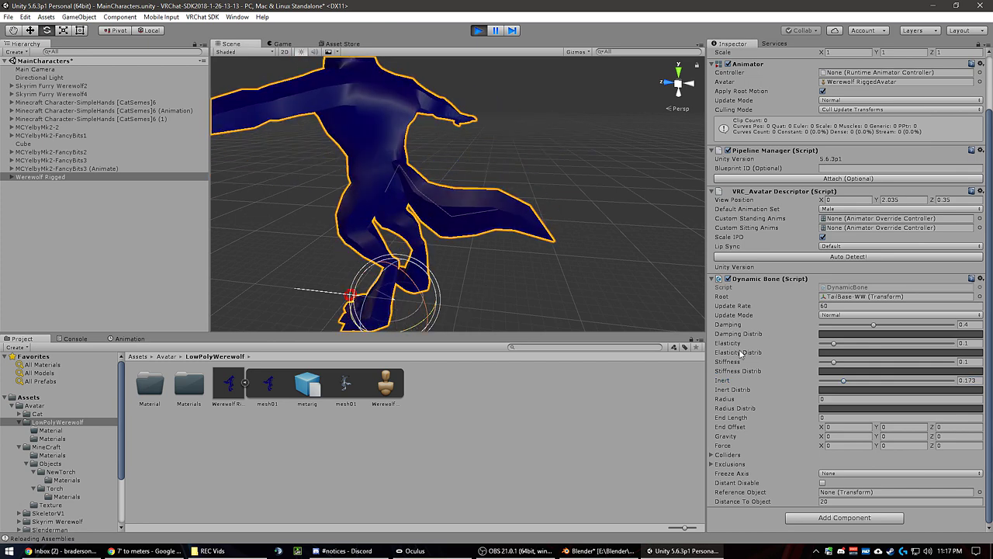
{"action": "left_click", "coordinate": [479, 31]}
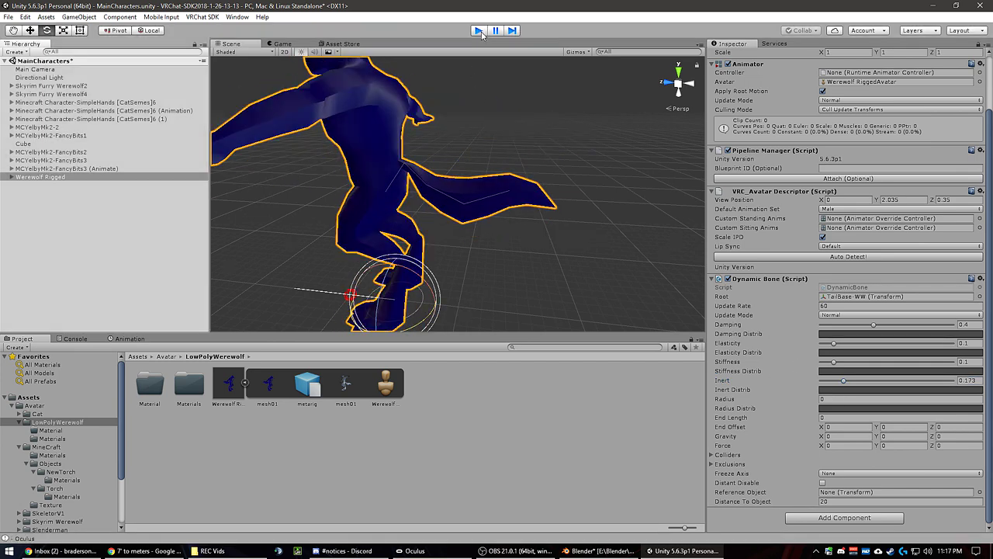
Step: Test the tail in play mode with the Dynamic Bone's Elasticity at 0.01 by rotating the werewolf in the scene
{"action": "left_click", "coordinate": [480, 31]}
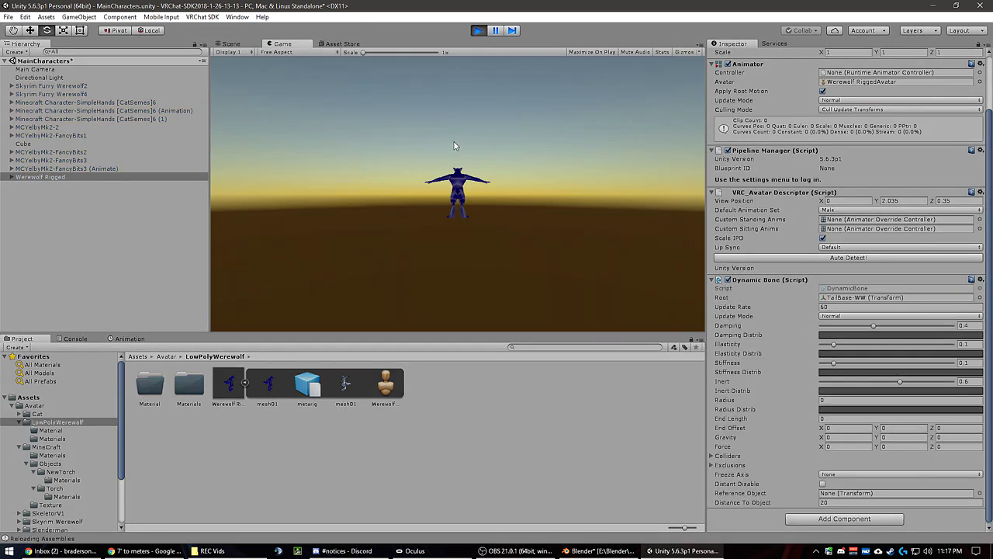
{"action": "left_click", "coordinate": [225, 43]}
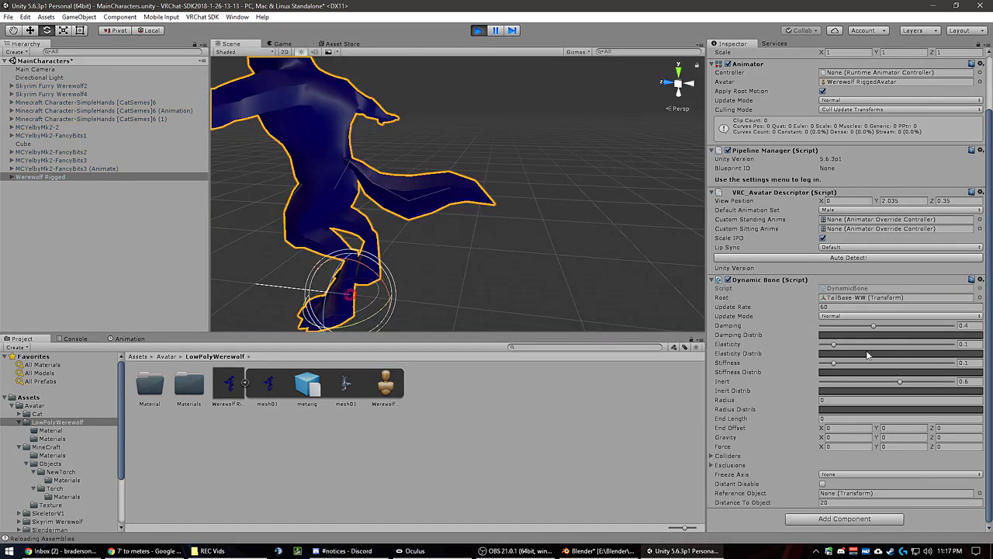
{"action": "left_click_drag", "start_coordinate": [835, 349], "coordinate": [828, 350]}
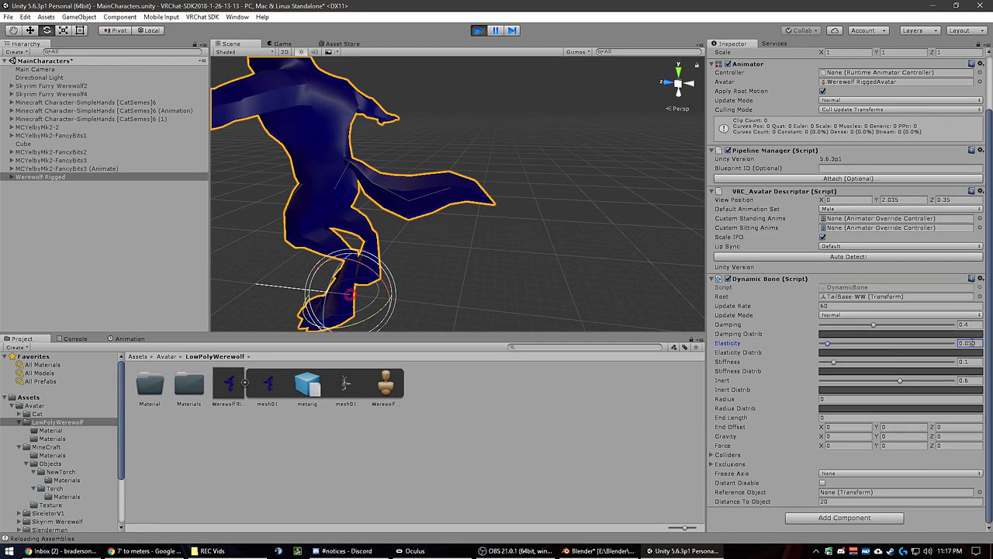
{"action": "type", "text": "0.01"}
{"action": "left_click_drag", "start_coordinate": [377, 318], "coordinate": [207, 304]}
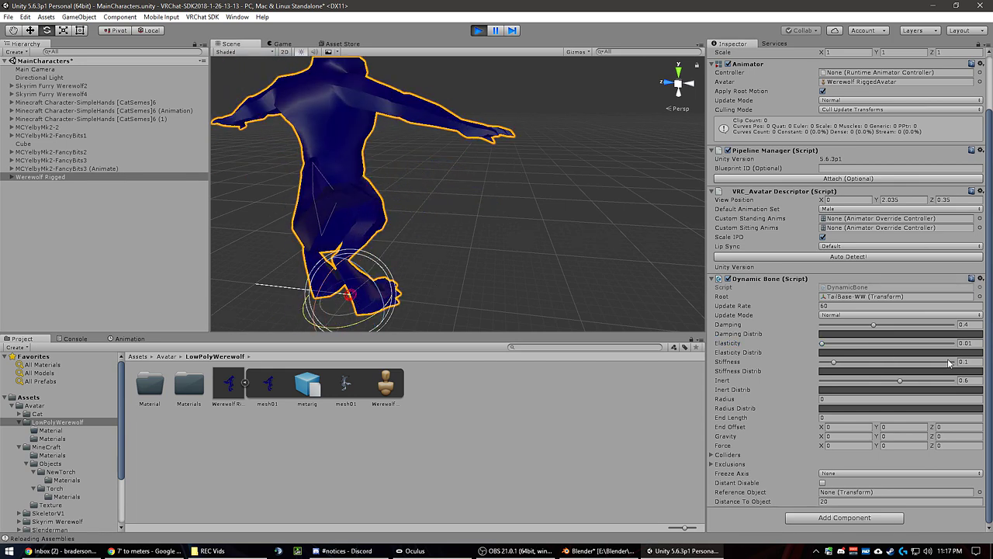
Step: Try an Elasticity of 0.05 while rotating the werewolf in the scene, and stop playback
{"action": "left_click", "coordinate": [976, 343]}
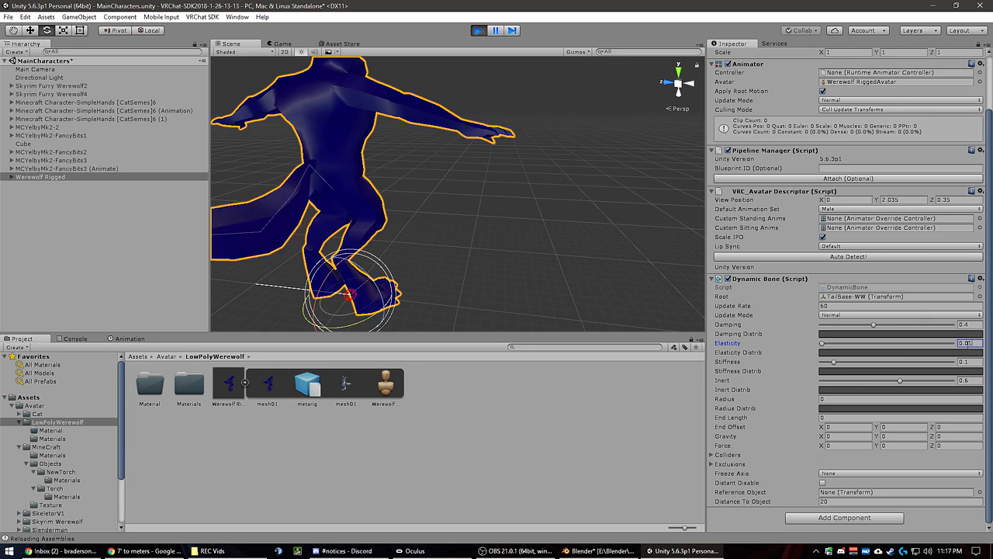
{"action": "type", "text": "0.05"}
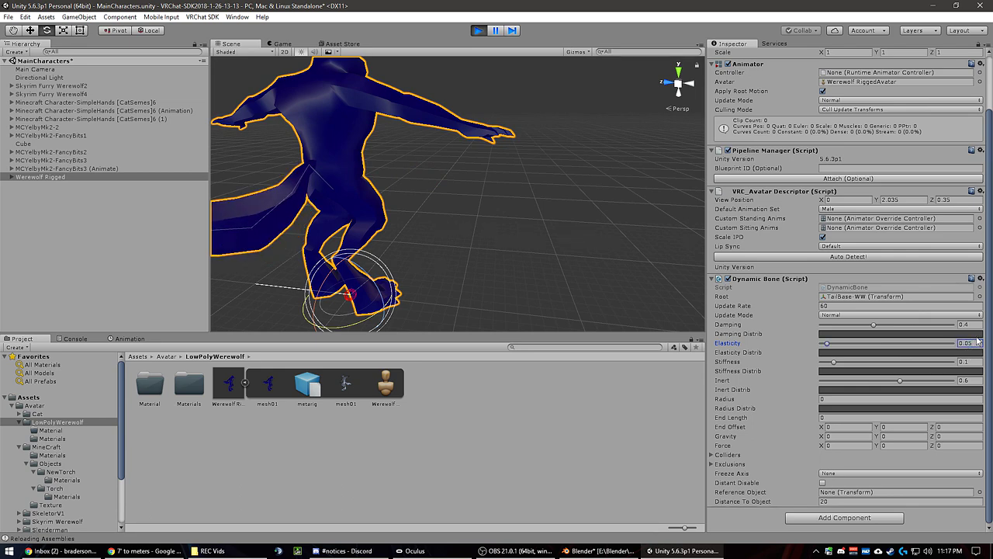
{"action": "left_click_drag", "start_coordinate": [352, 320], "coordinate": [386, 326]}
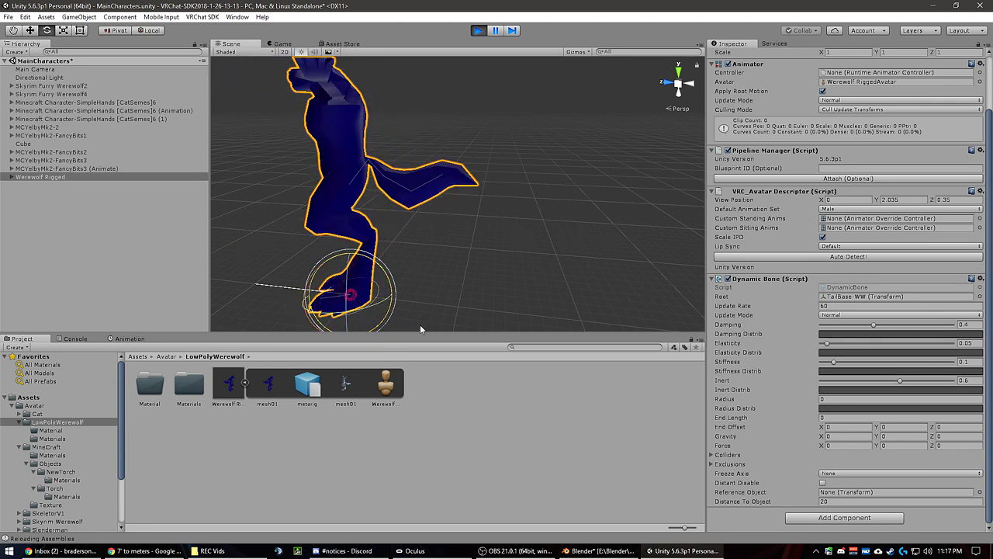
{"action": "left_click", "coordinate": [965, 343]}
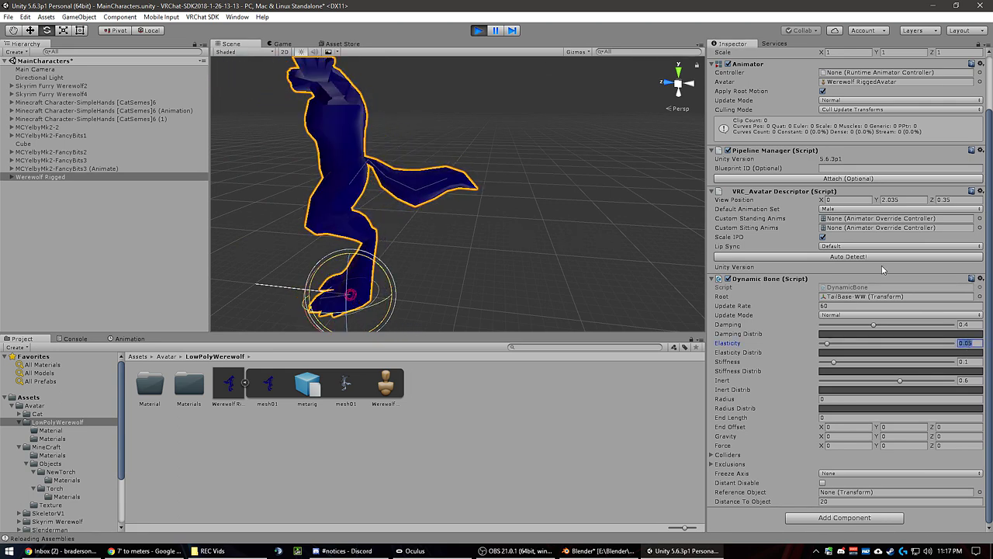
{"action": "left_click", "coordinate": [478, 32]}
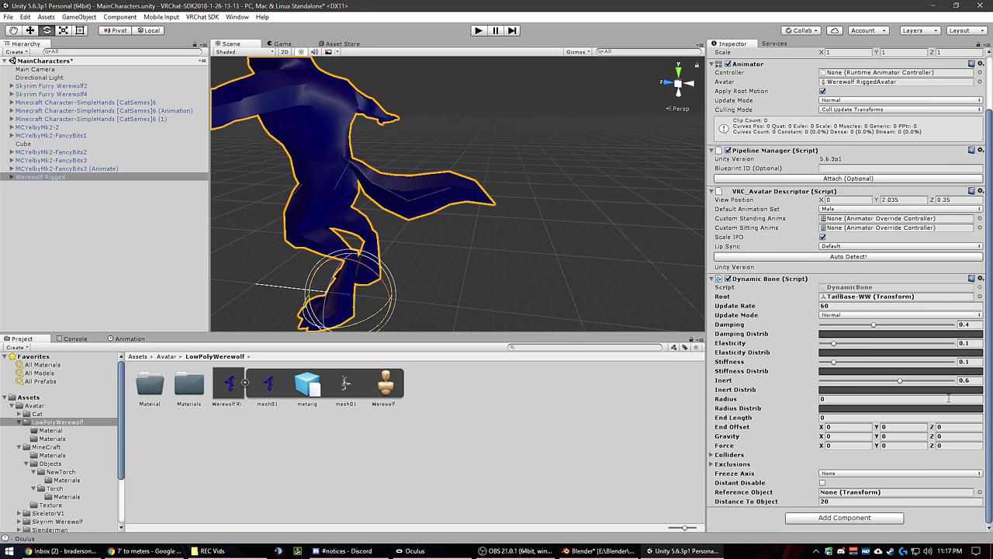
Step: Set the Dynamic Bone's Inert to 0.3 and test the tail's motion in play mode by rotating the werewolf
{"action": "left_click", "coordinate": [968, 381]}
{"action": "left_click", "coordinate": [478, 30]}
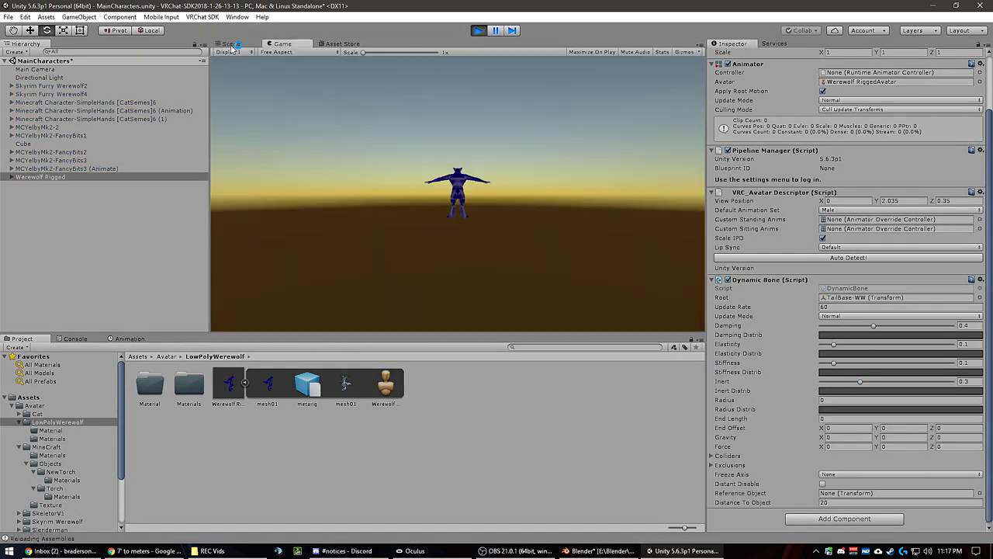
{"action": "left_click", "coordinate": [233, 44]}
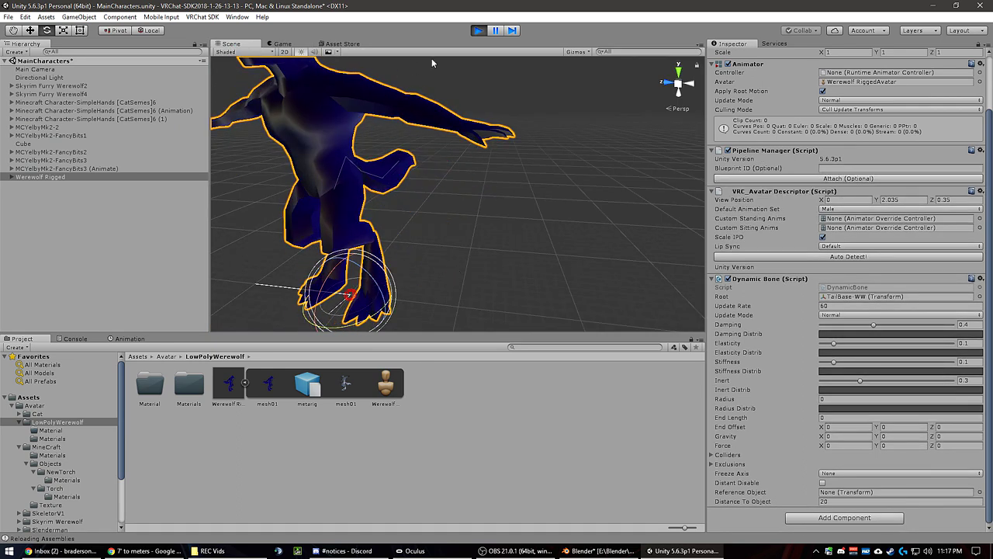
{"action": "left_click", "coordinate": [478, 31]}
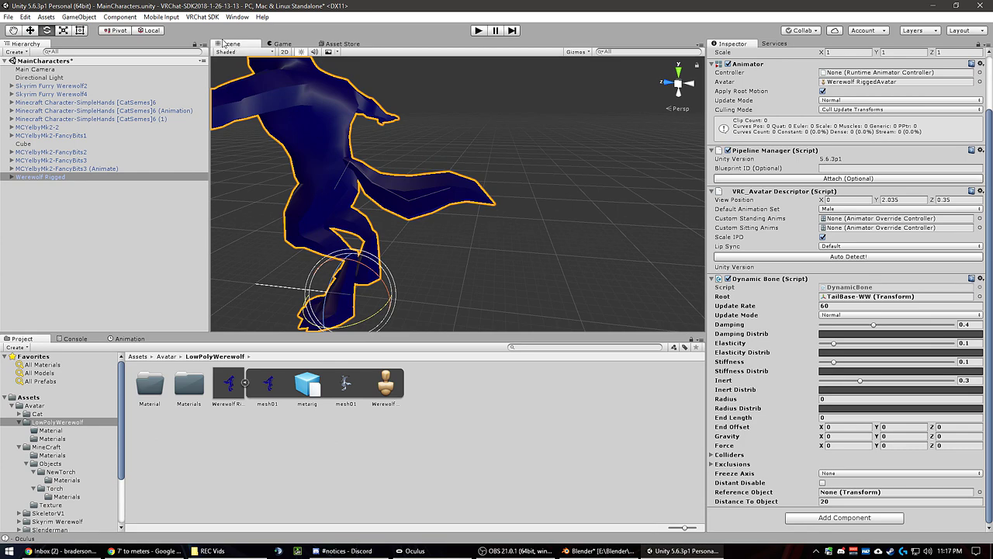
Step: Save the MainCharacters scene and check the VRChat SDK account and client settings
{"action": "key", "text": "ctrl+s"}
{"action": "left_click_drag", "start_coordinate": [370, 145], "coordinate": [520, 94], "text": "alt"}
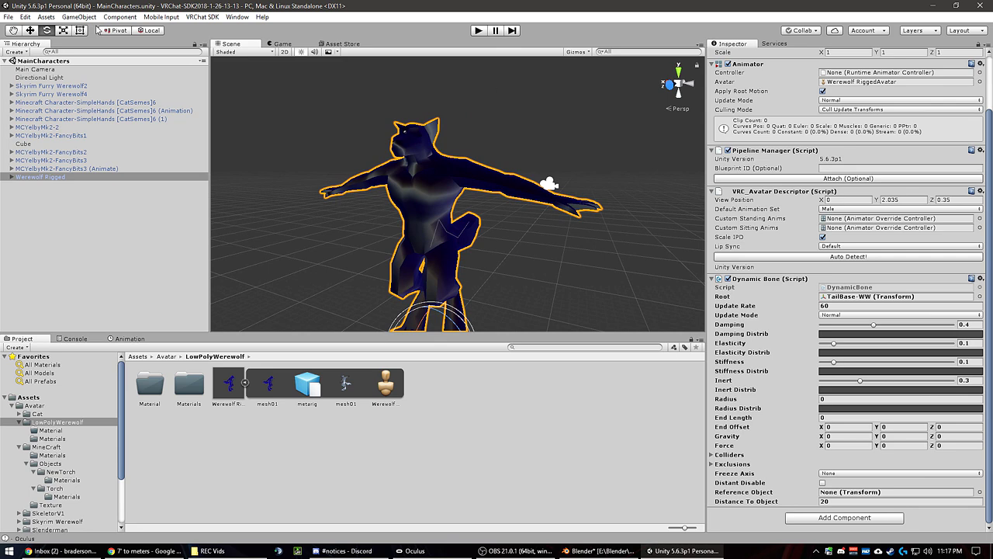
{"action": "left_click", "coordinate": [193, 18]}
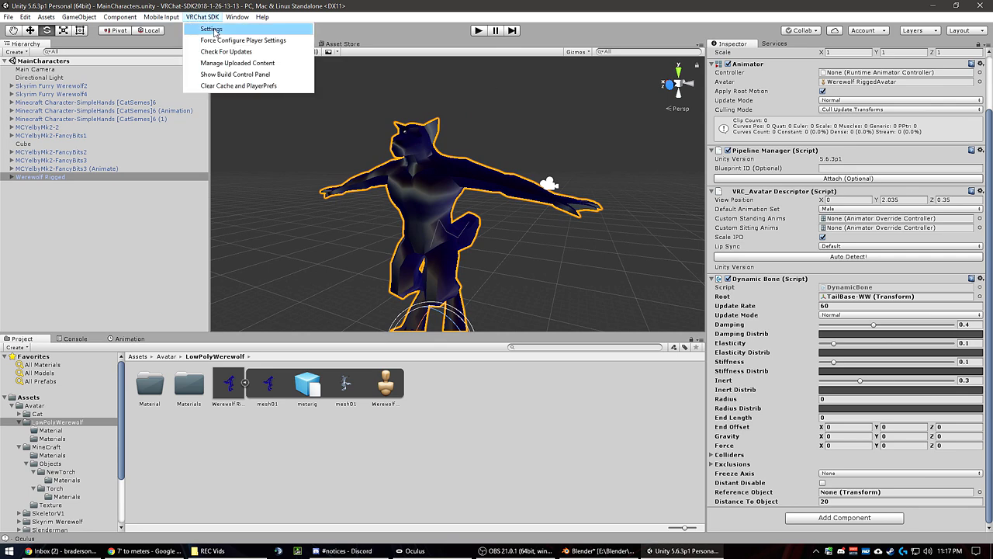
{"action": "left_click", "coordinate": [214, 31]}
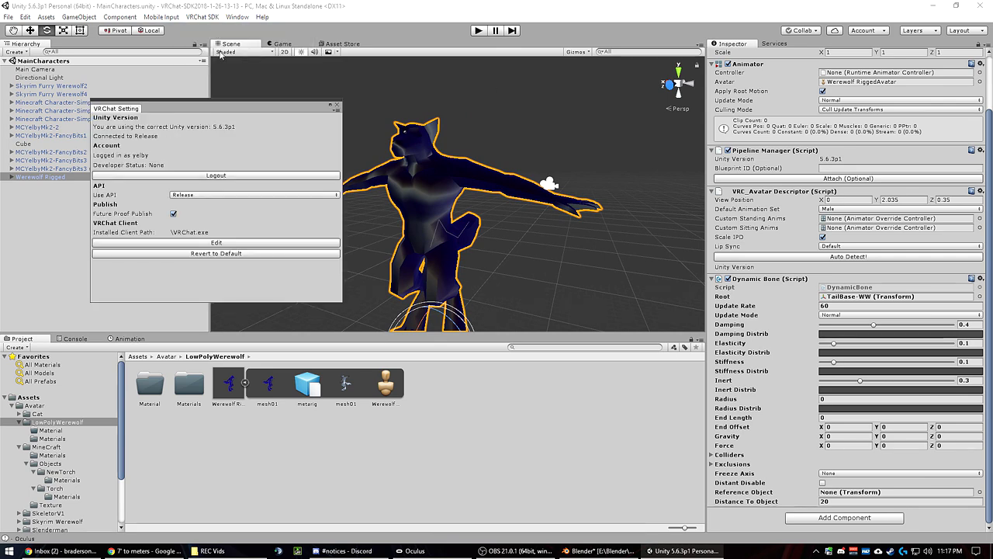
{"action": "left_click", "coordinate": [330, 108]}
Step: Review the Werewolf Rigged avatar in the VRChat build controls and start its Build & Publish
{"action": "left_click", "coordinate": [190, 17]}
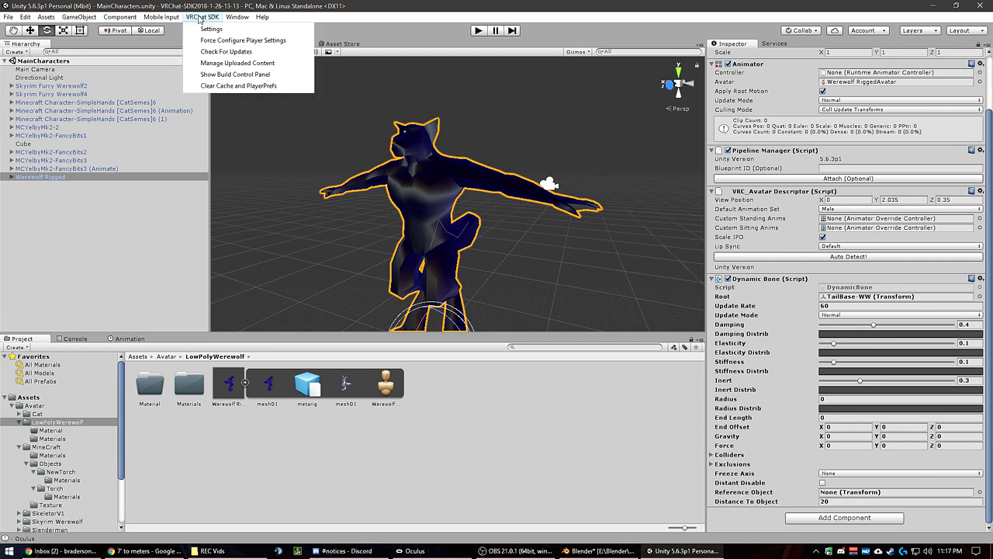
{"action": "left_click", "coordinate": [219, 74]}
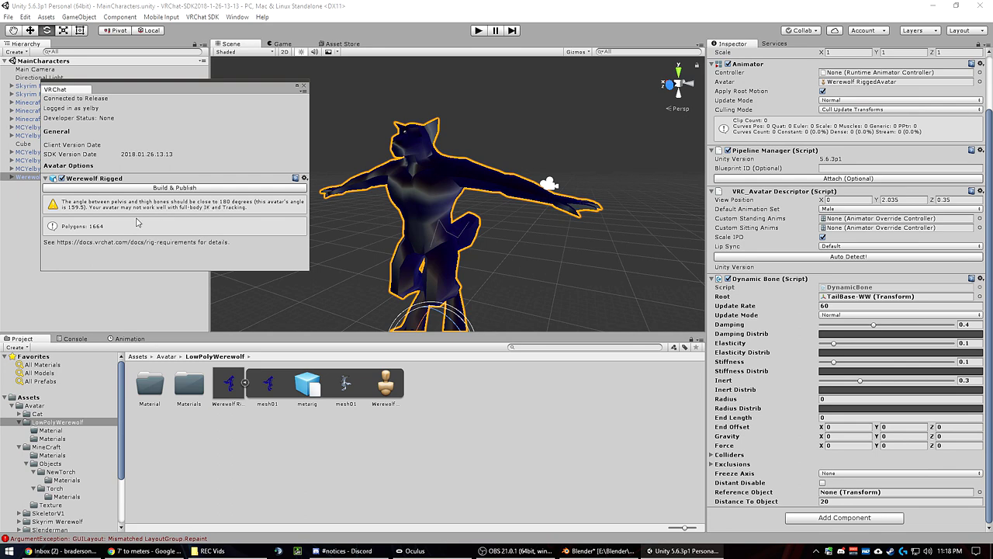
{"action": "left_click", "coordinate": [174, 188]}
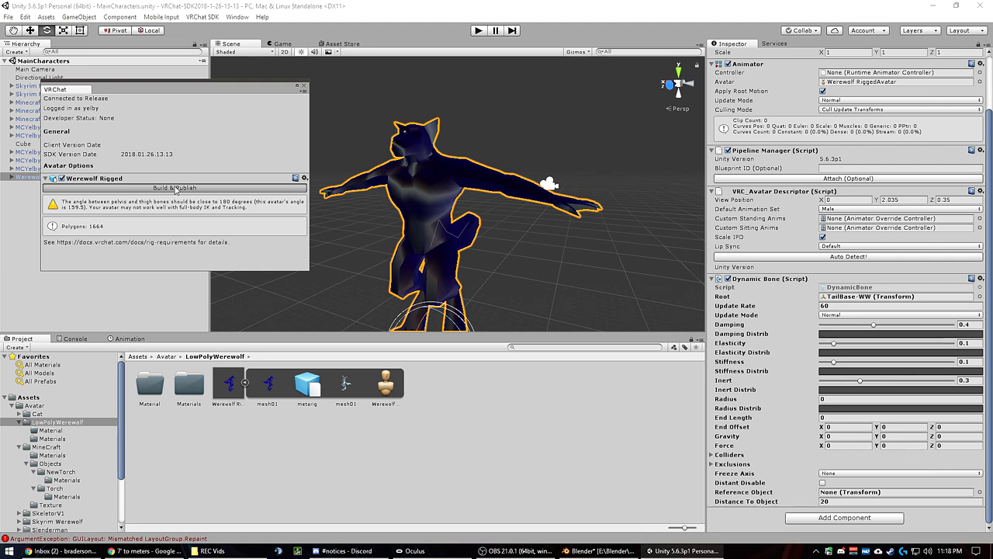
{"action": "left_click", "coordinate": [175, 188]}
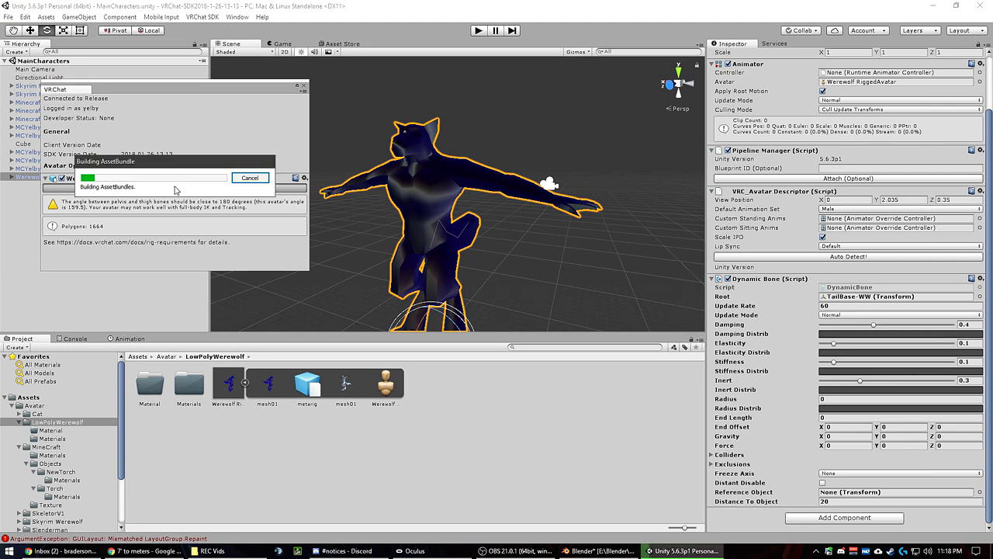